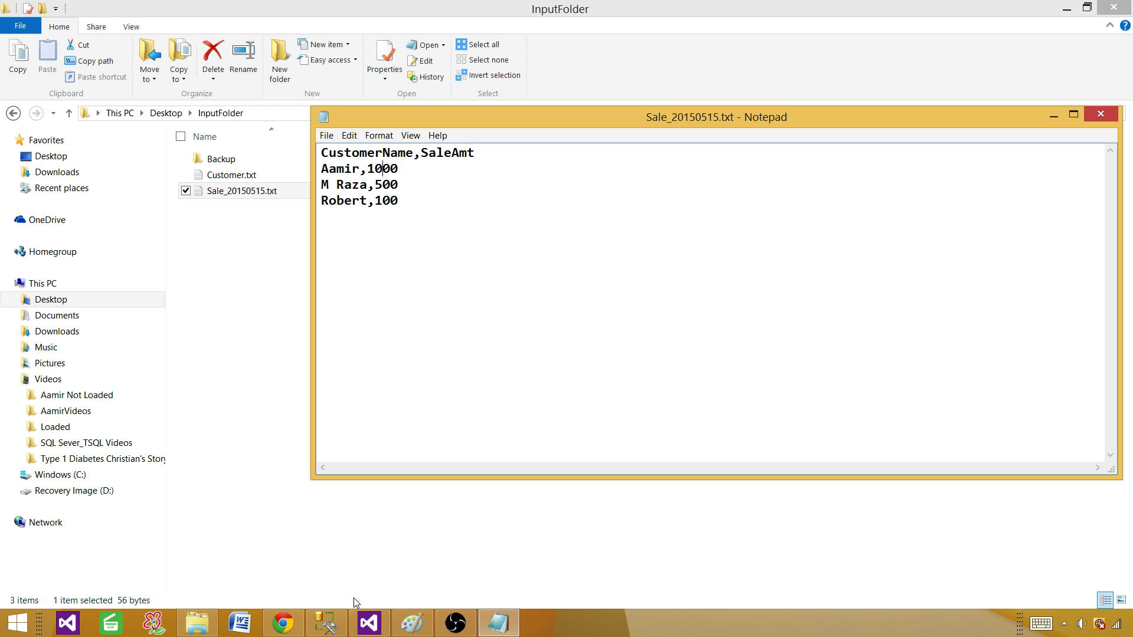
Step: Switch to SQL Server Management Studio and run the dbo.Customer_Src and dbo.Customer_Src2 queries to examine the customer name and region columns
left_click(326, 623)
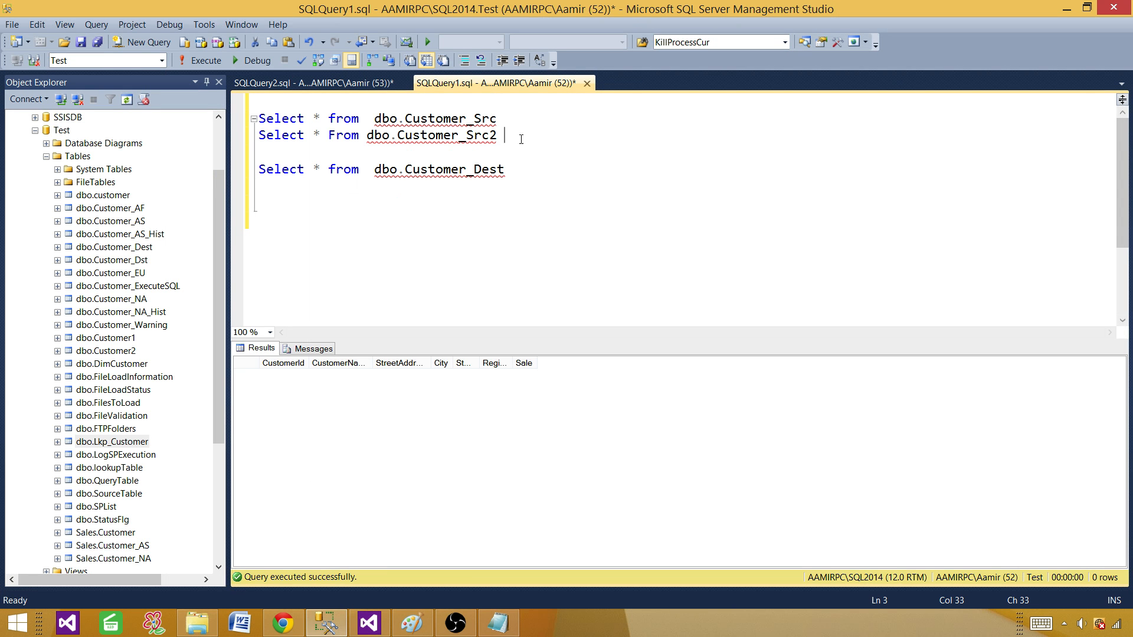
left_click_drag(502, 135, 258, 119)
left_click(204, 61)
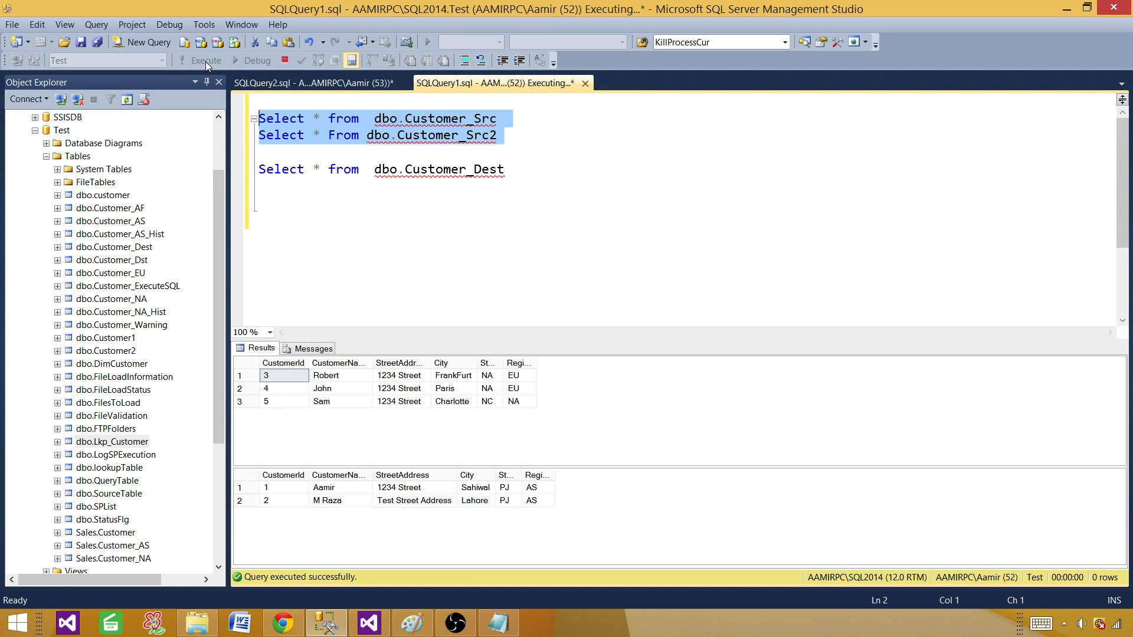
left_click(509, 137)
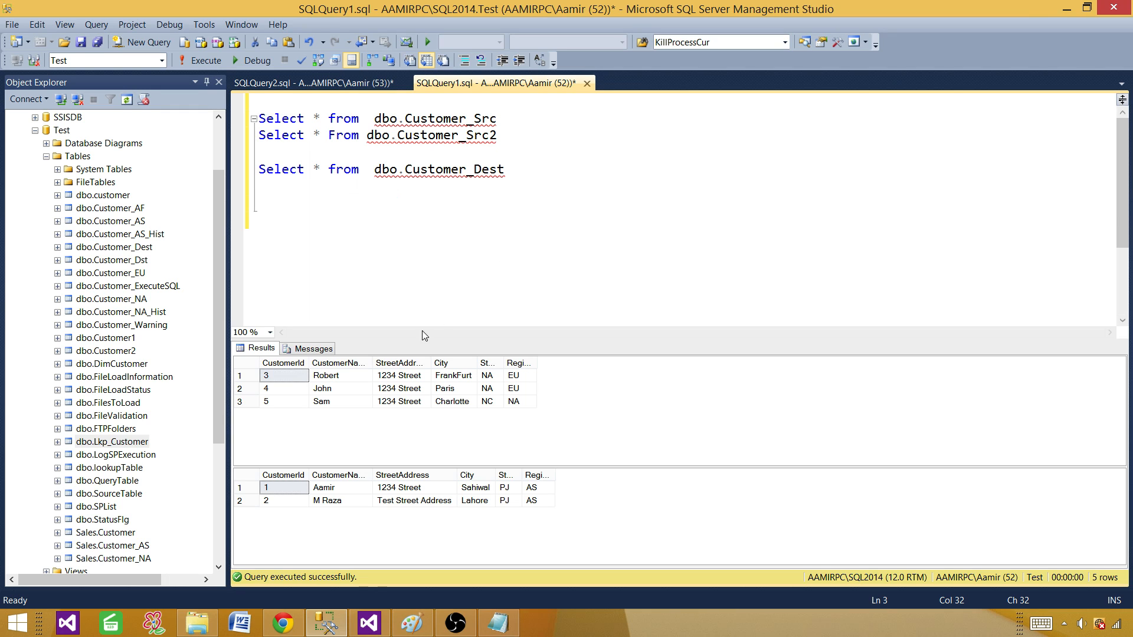
left_click_drag(351, 377, 378, 401)
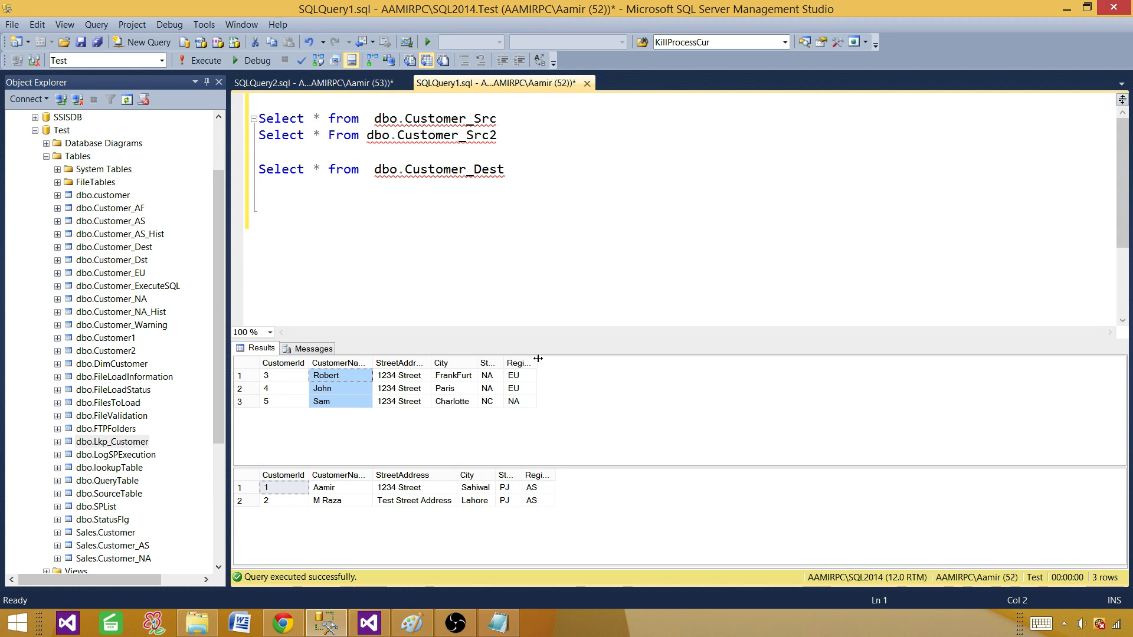
left_click_drag(538, 358, 597, 359)
Step: Open Sale_20150515.txt from InputFolder in File Explorer and examine its customer names and sale amounts
left_click(209, 623)
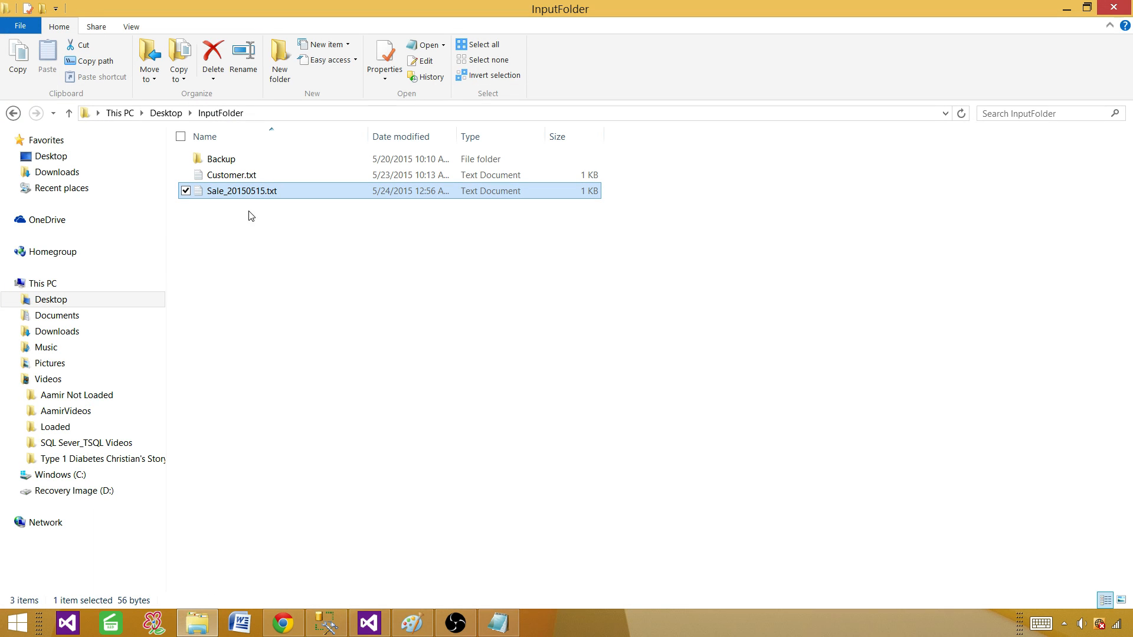
double_click(244, 195)
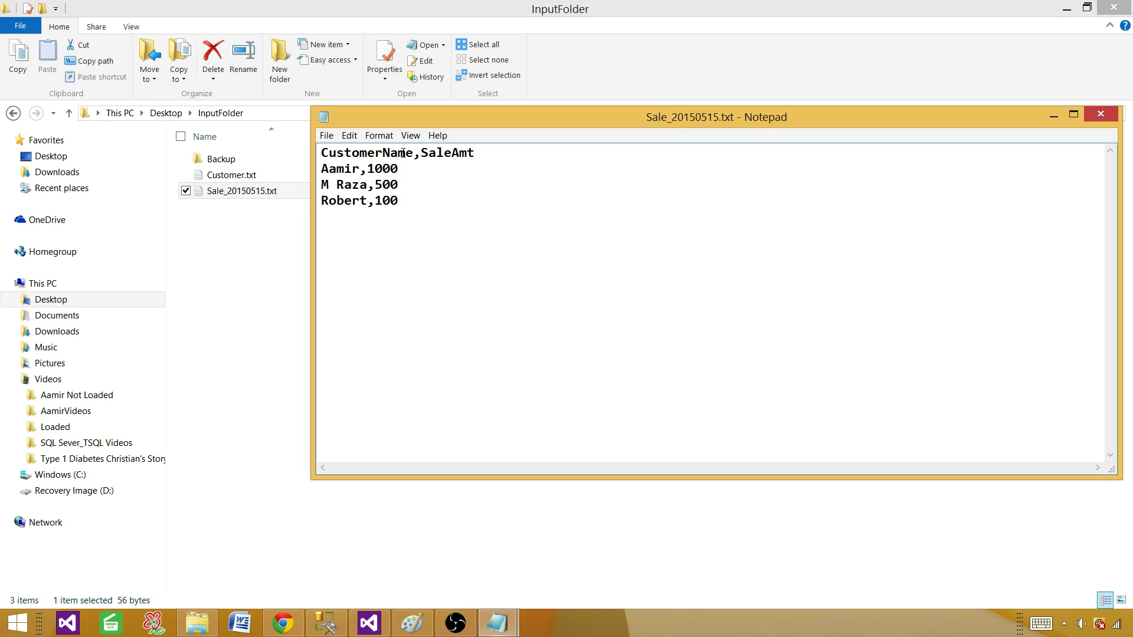
left_click_drag(367, 168, 395, 169)
left_click(365, 169)
left_click_drag(360, 170, 318, 170)
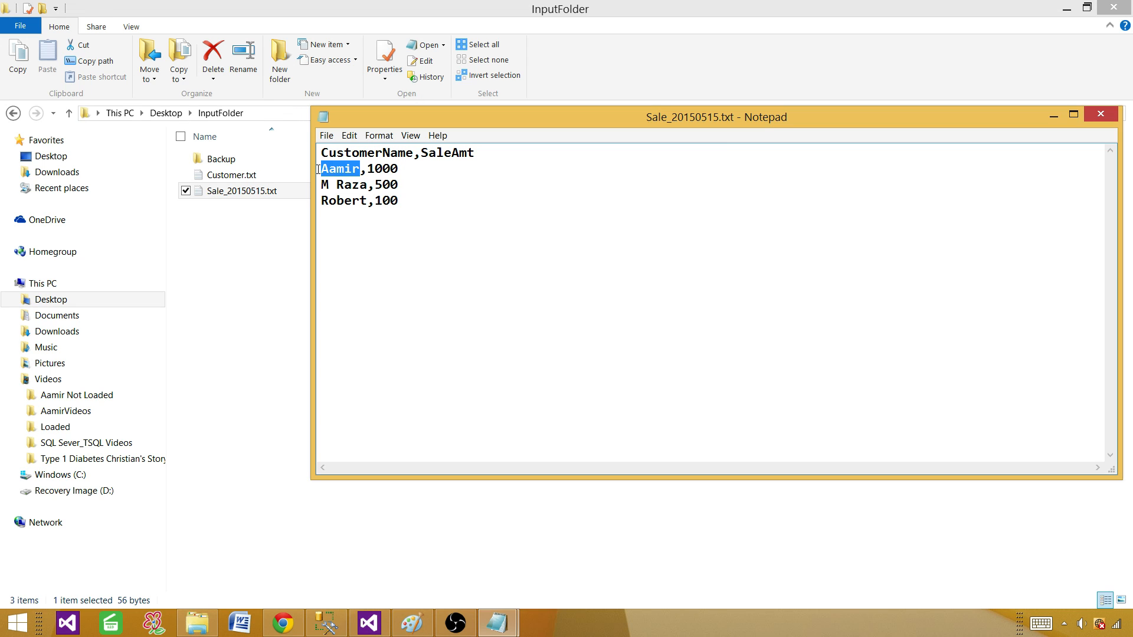
Step: Return to SQL Server Management Studio and rerun the queries on both customer source tables to compare them with the sales file
left_click(327, 623)
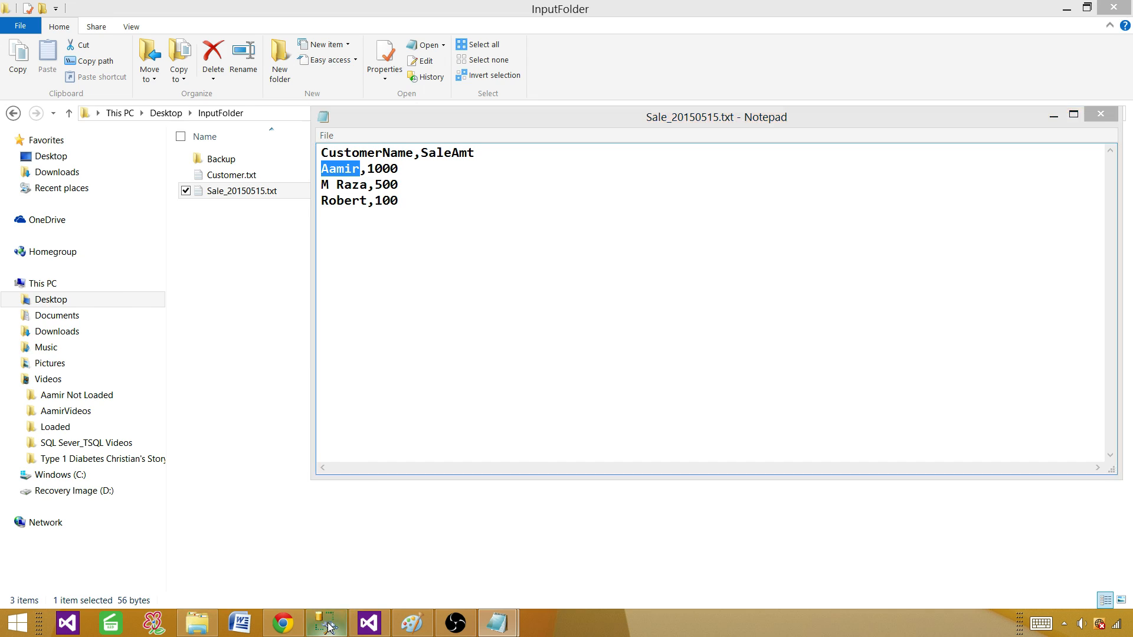
left_click(390, 118)
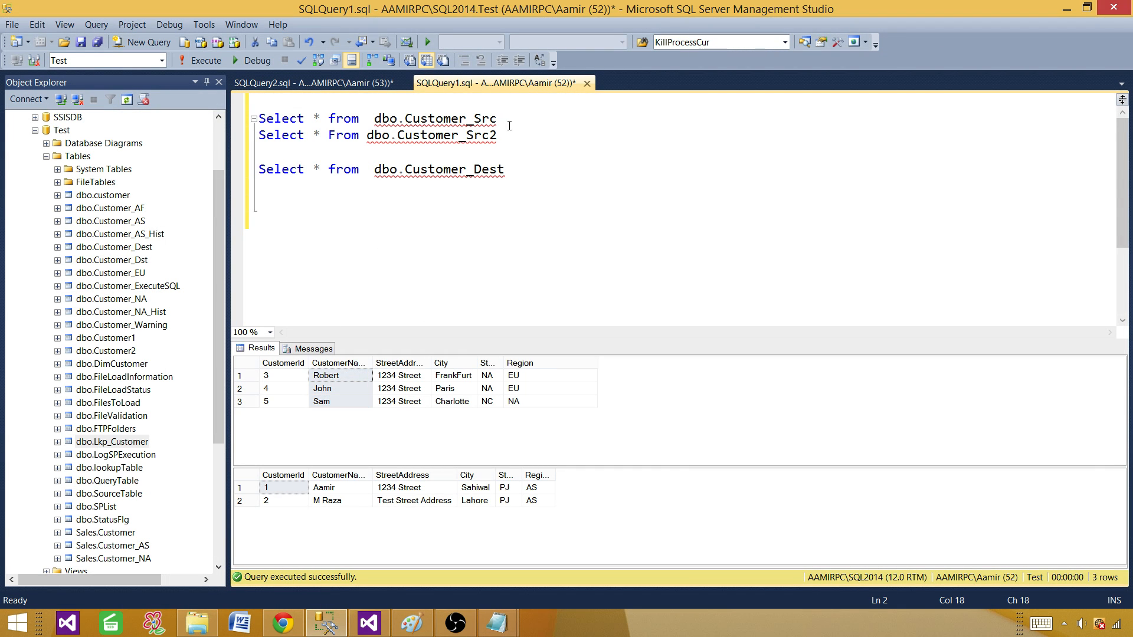
left_click_drag(501, 137, 260, 118)
key("F5")
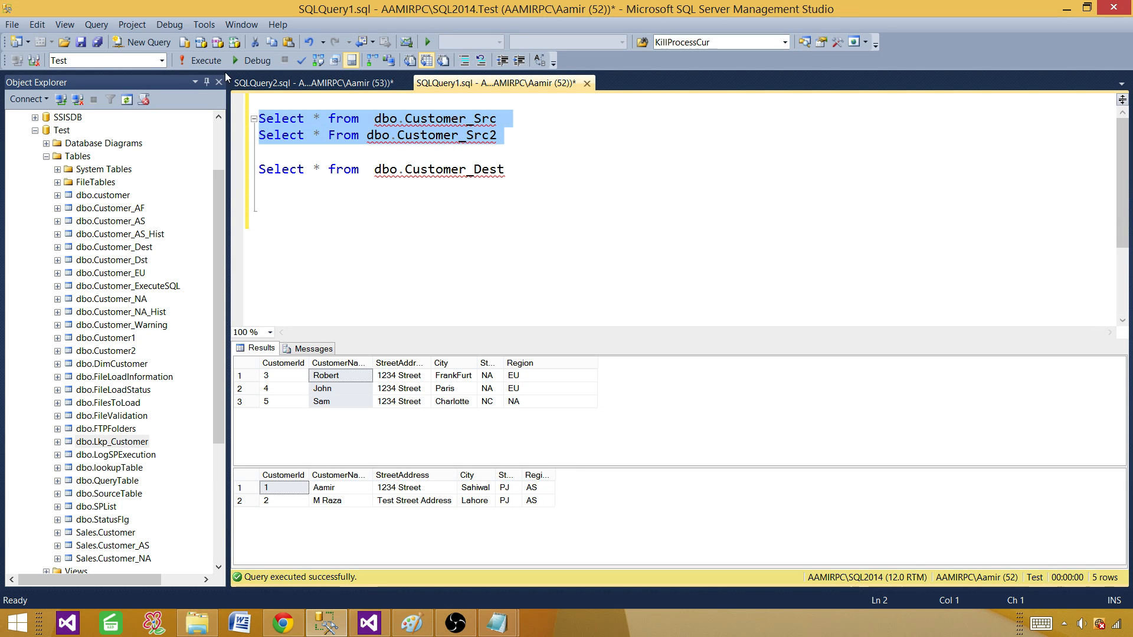
left_click(216, 61)
left_click(569, 186)
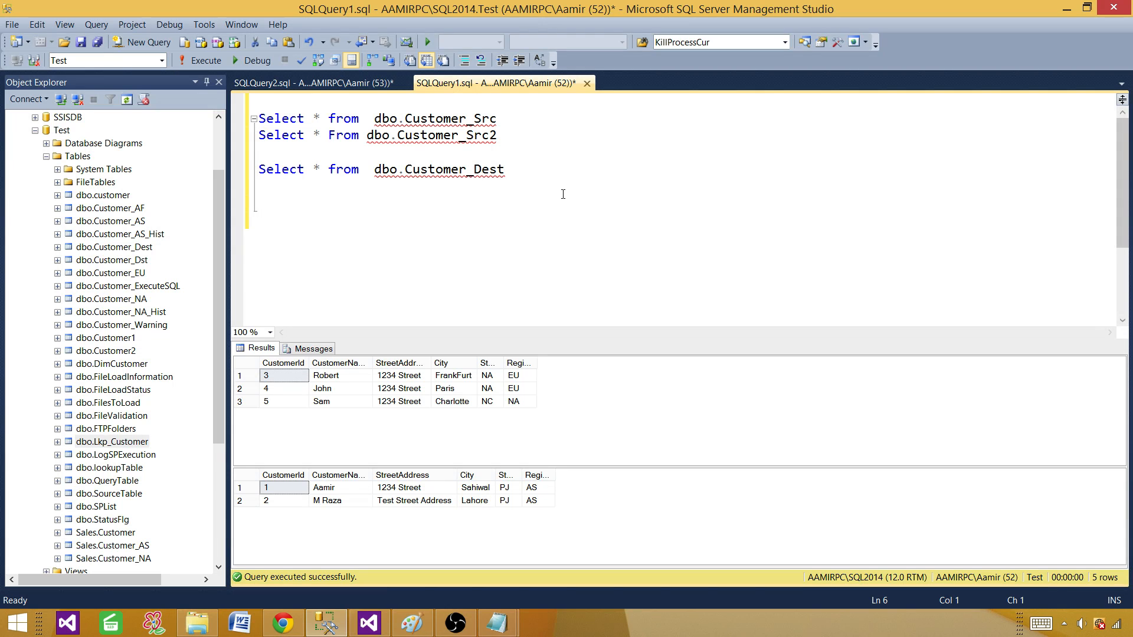
Step: Switch to Visual Studio, close the Properties pane and add a new SSIS package to the LookupTransformationDemo project
left_click(369, 623)
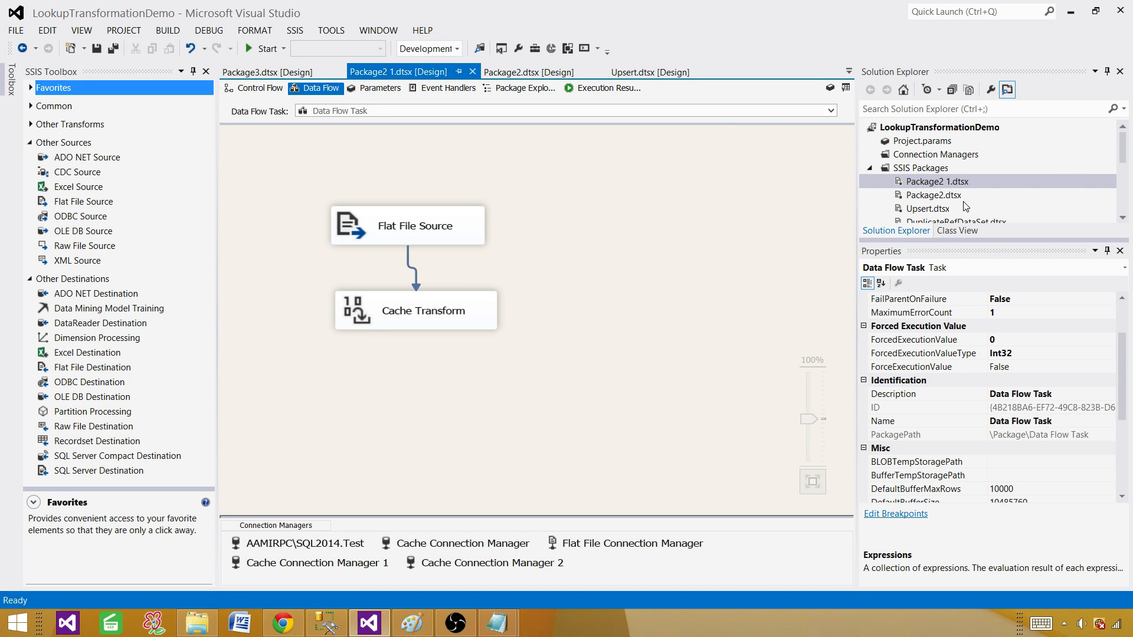
left_click(1120, 250)
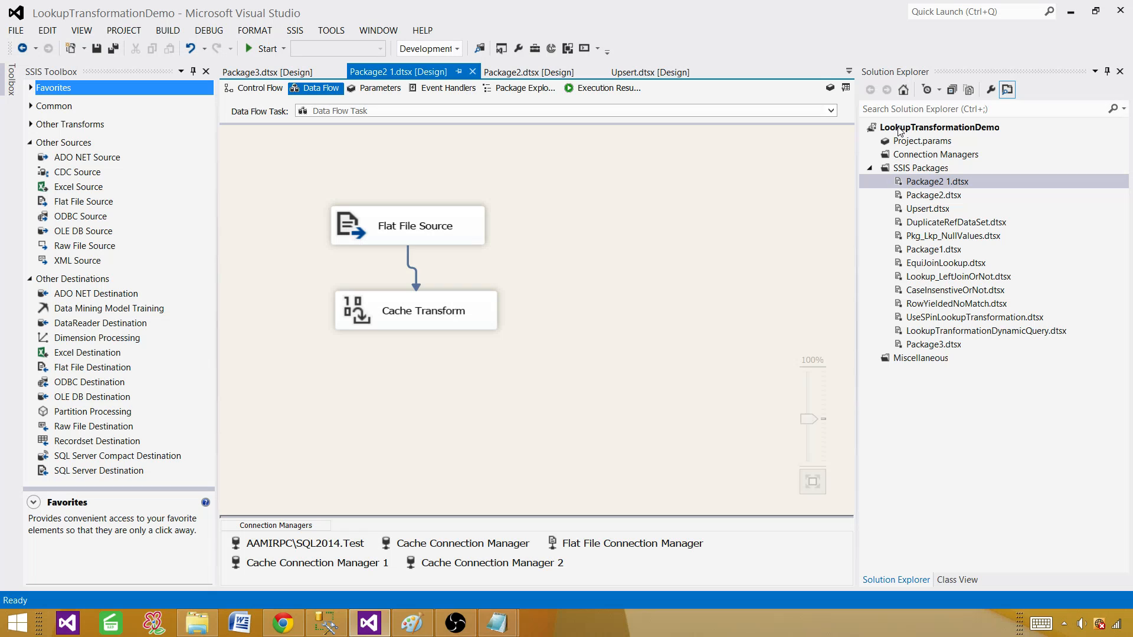
left_click(906, 169)
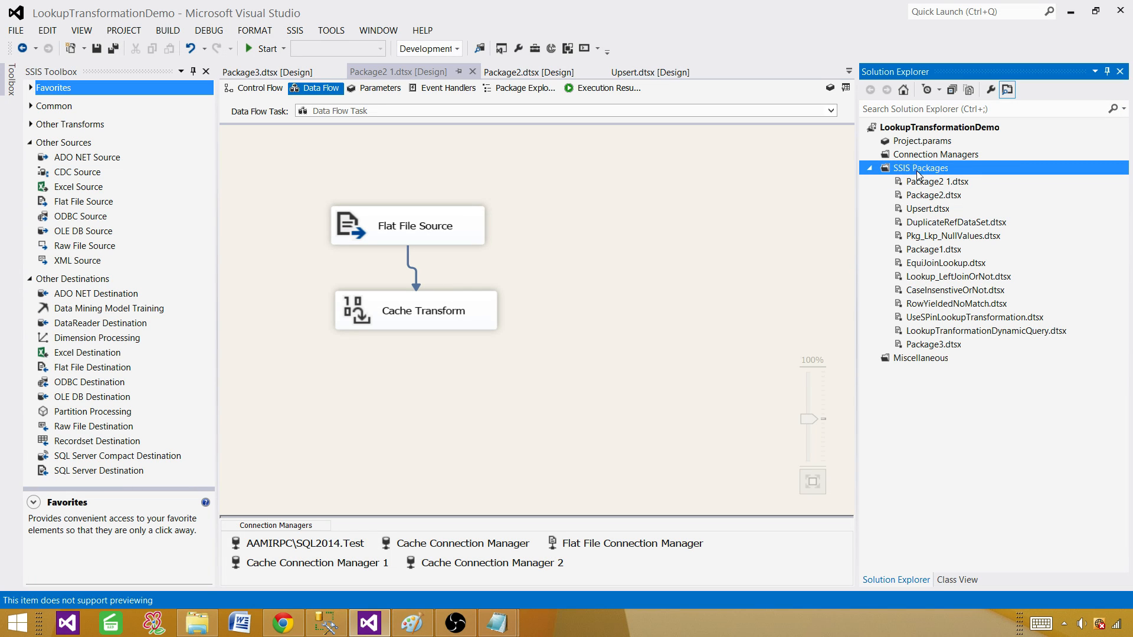
right_click(922, 171)
left_click(820, 178)
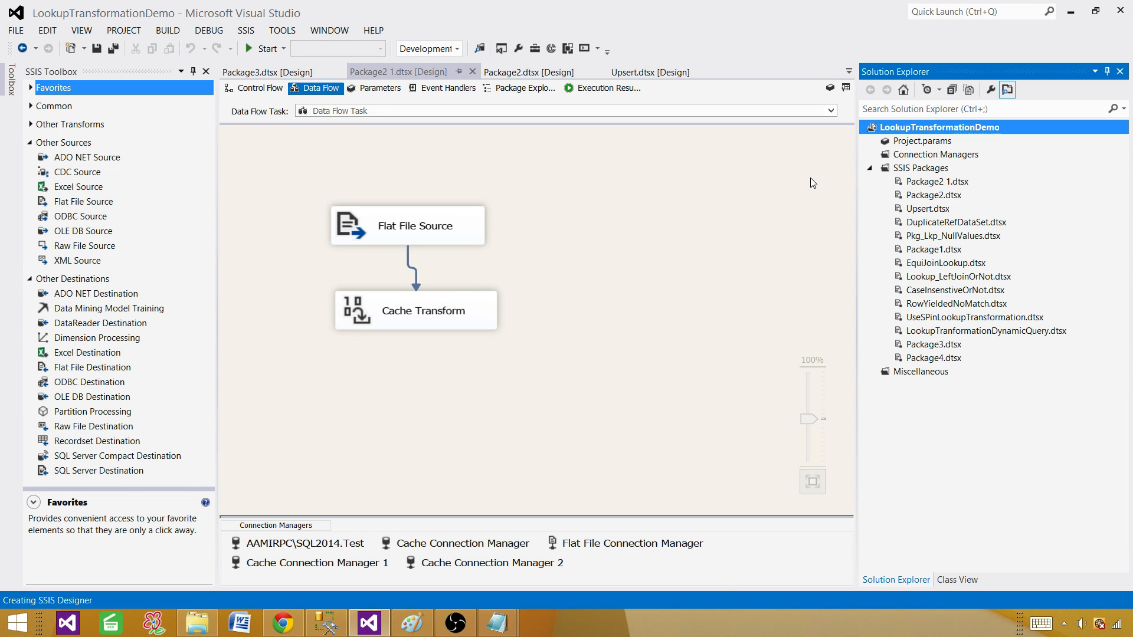
Step: Rename the new package Package4.dtsx to CacheTRansformation_Caw.dtsx
left_click(926, 346)
left_click(930, 359)
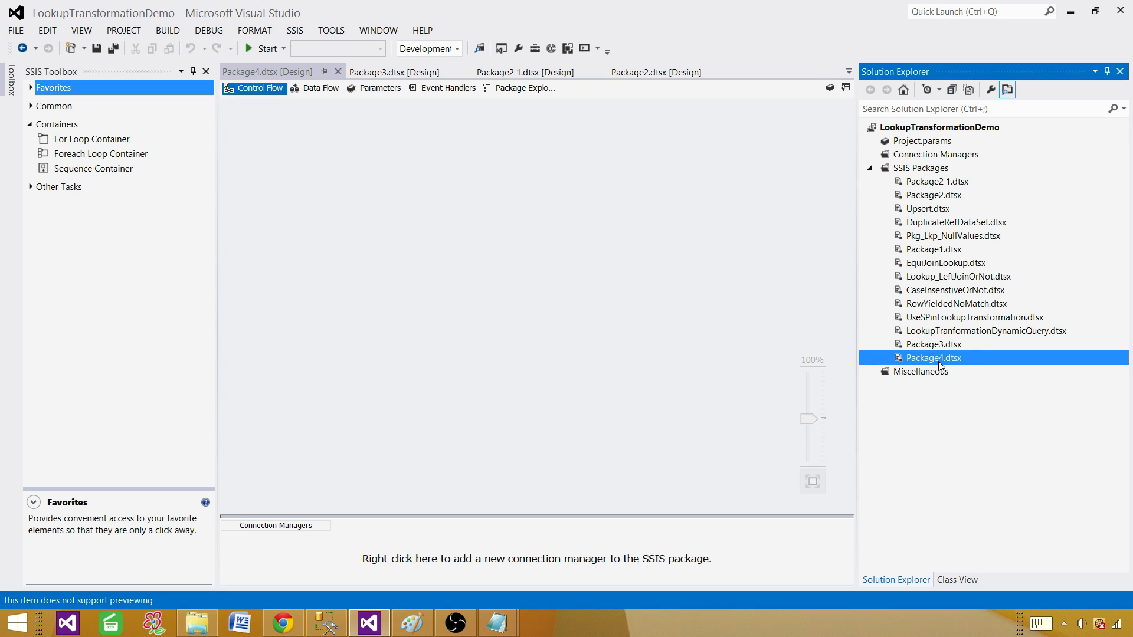
left_click(936, 363)
type("CacheTRans")
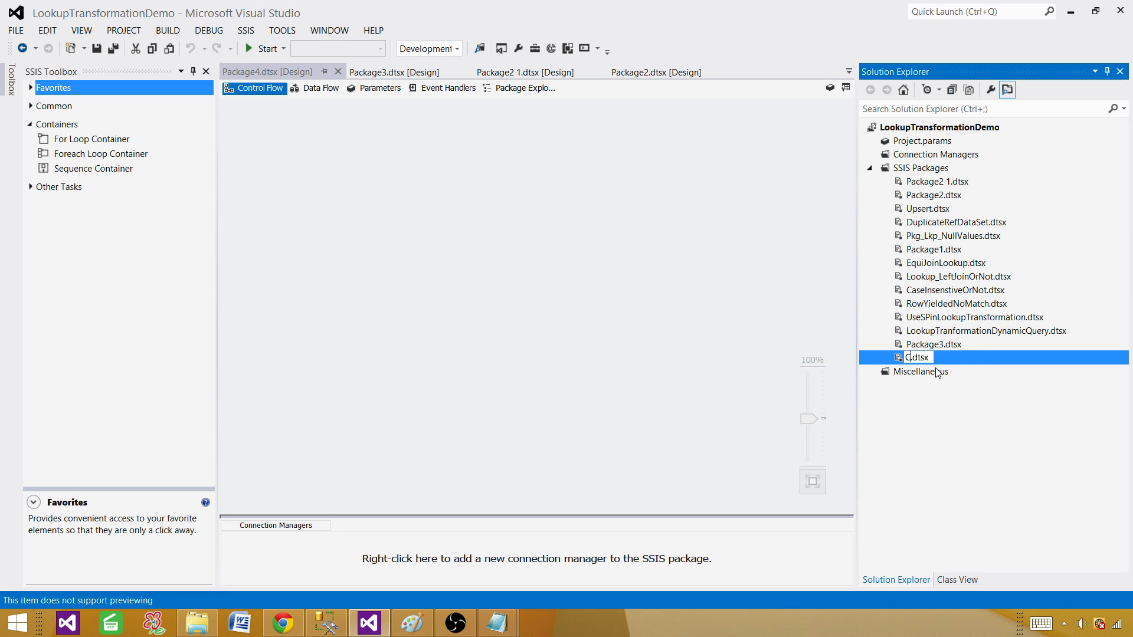
type("formation")
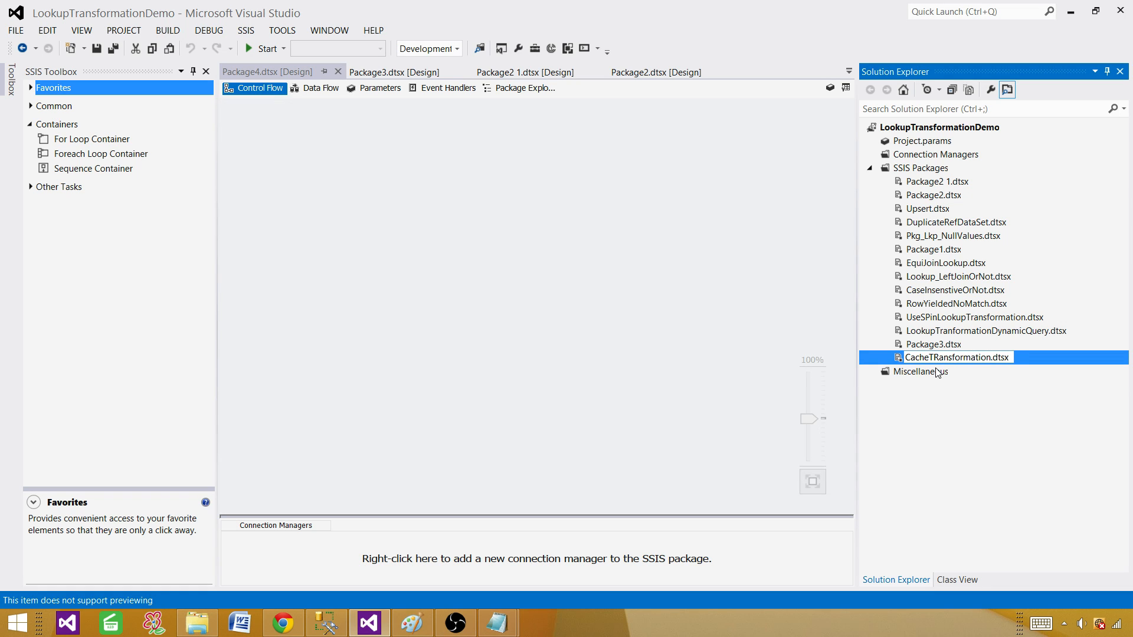
type("_Caw")
left_click(699, 317)
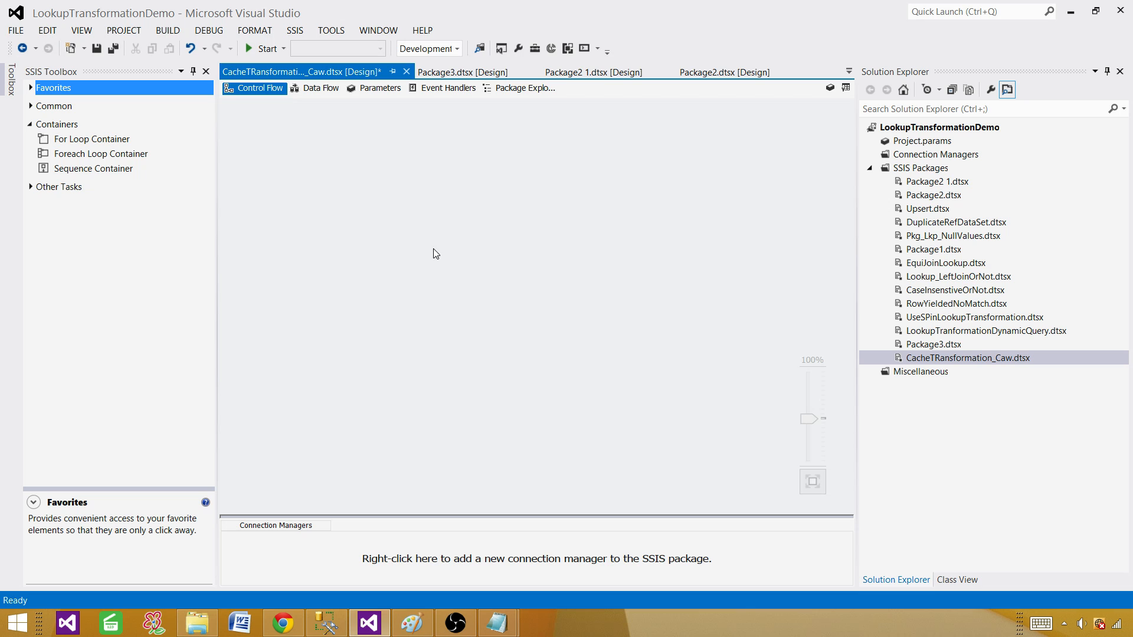
Step: Add a Data Flow Task to the package's control flow and open it for editing
left_click(31, 88)
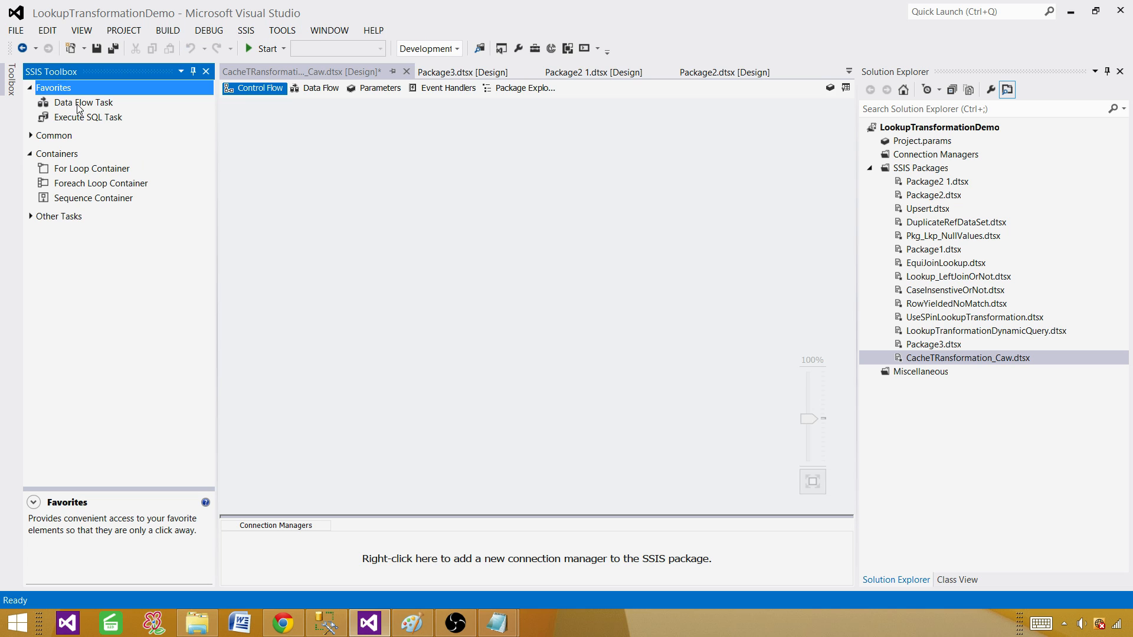
left_click_drag(88, 105, 426, 161)
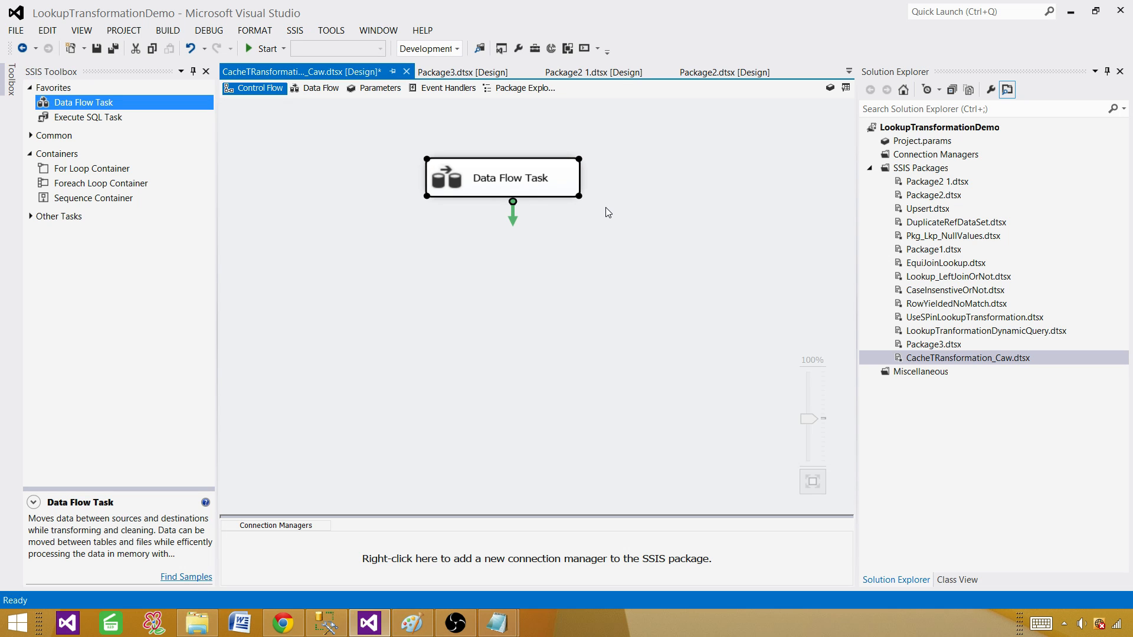
double_click(546, 178)
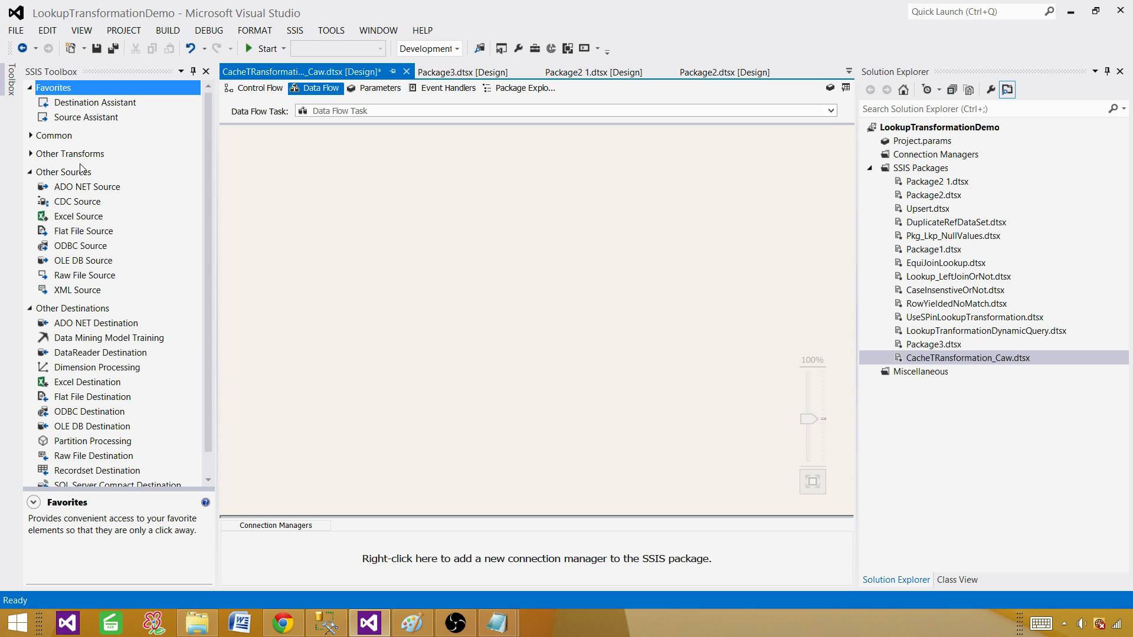
Step: Place a Flat File Source in the empty data flow
left_click(31, 172)
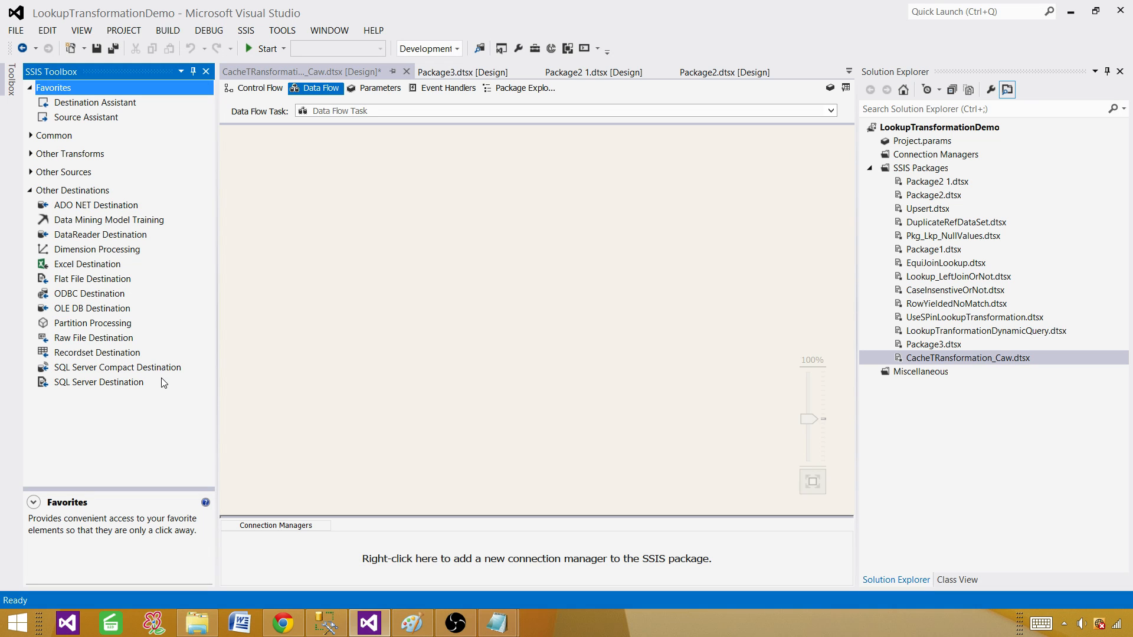
left_click(31, 189)
left_click(30, 172)
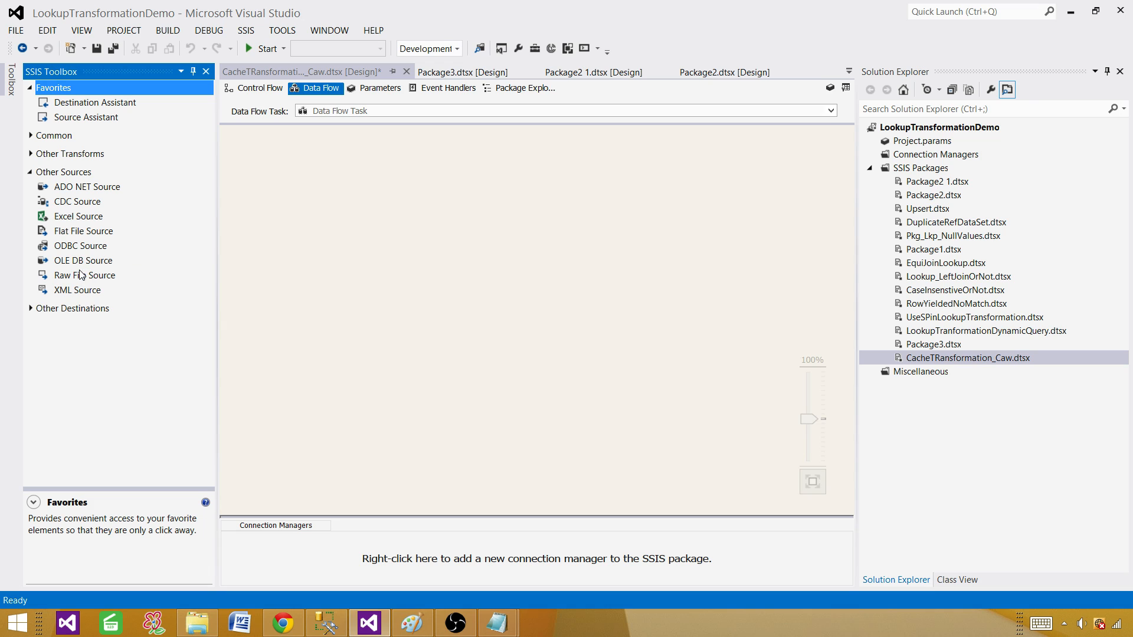
left_click(82, 234)
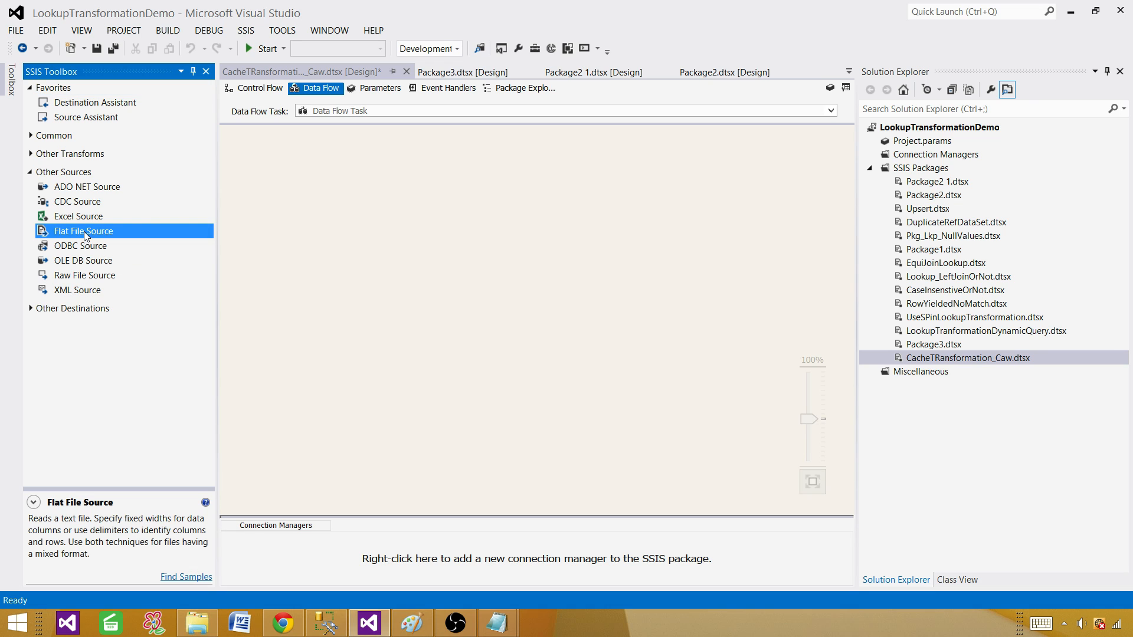
left_click(345, 189)
Step: Create a new flat file connection manager for the Flat File Source, using Sale_20150515.txt from InputFolder as its file
double_click(457, 213)
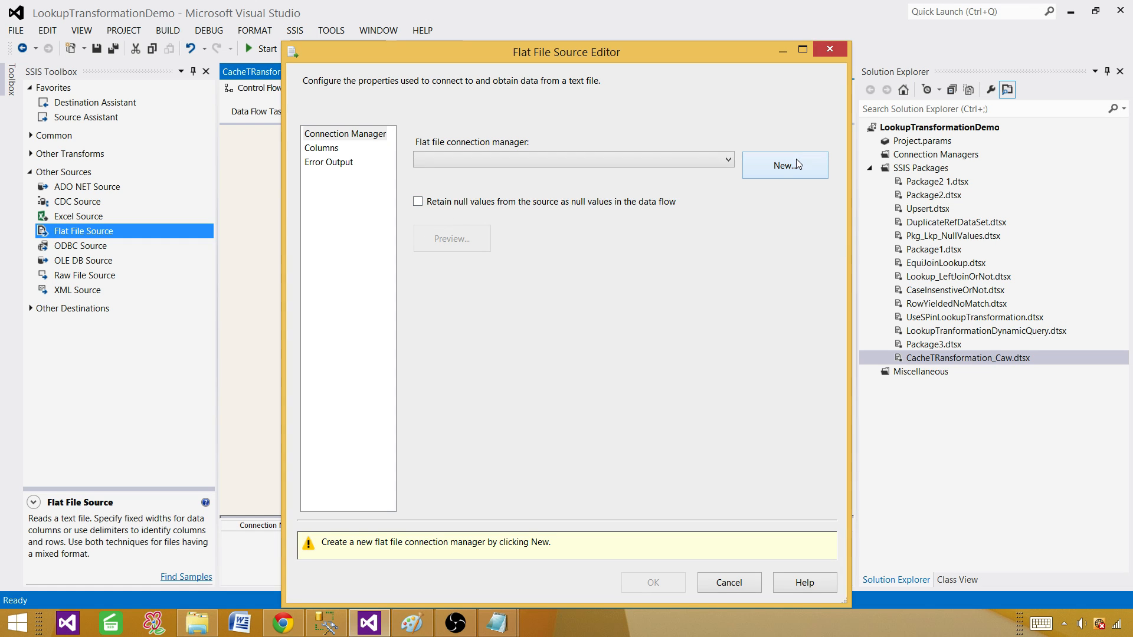
left_click(794, 177)
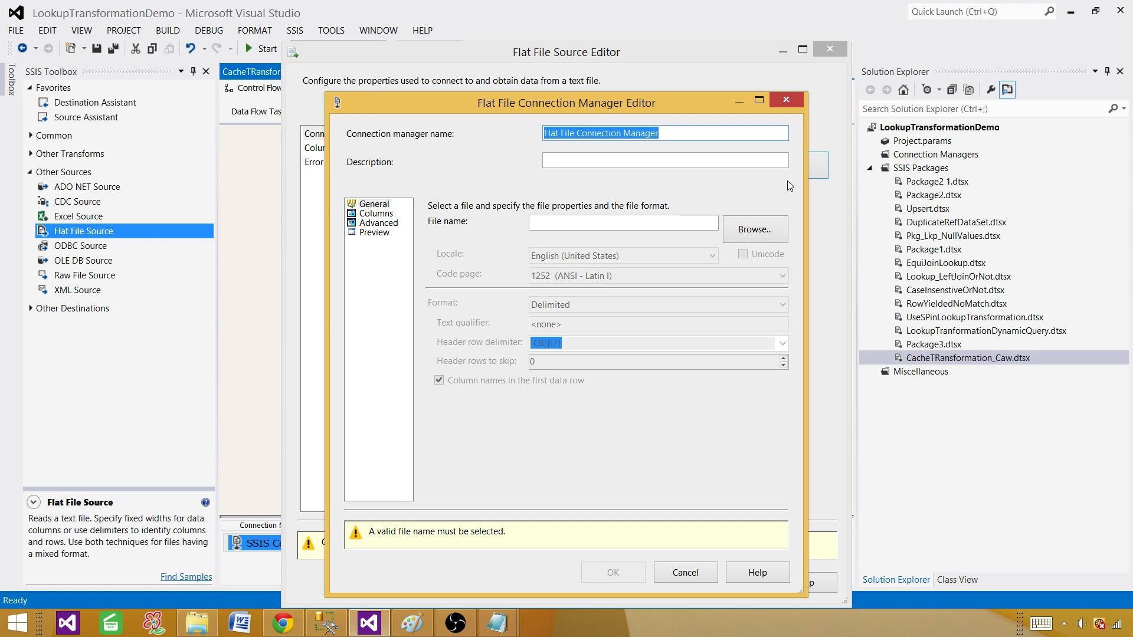
left_click(755, 229)
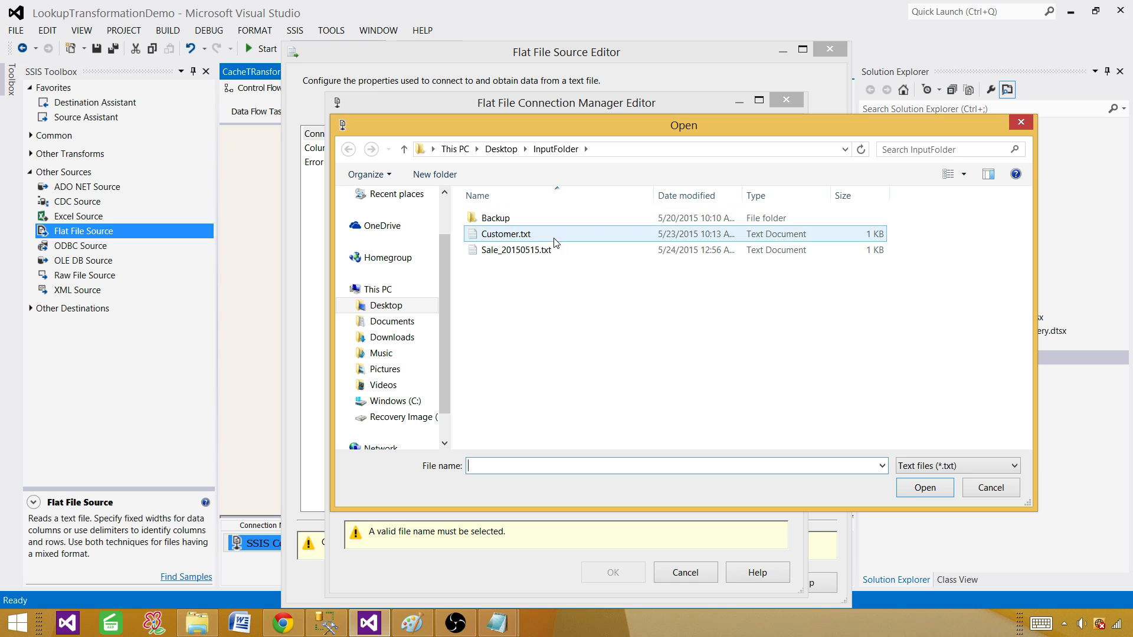
left_click(542, 250)
left_click(921, 494)
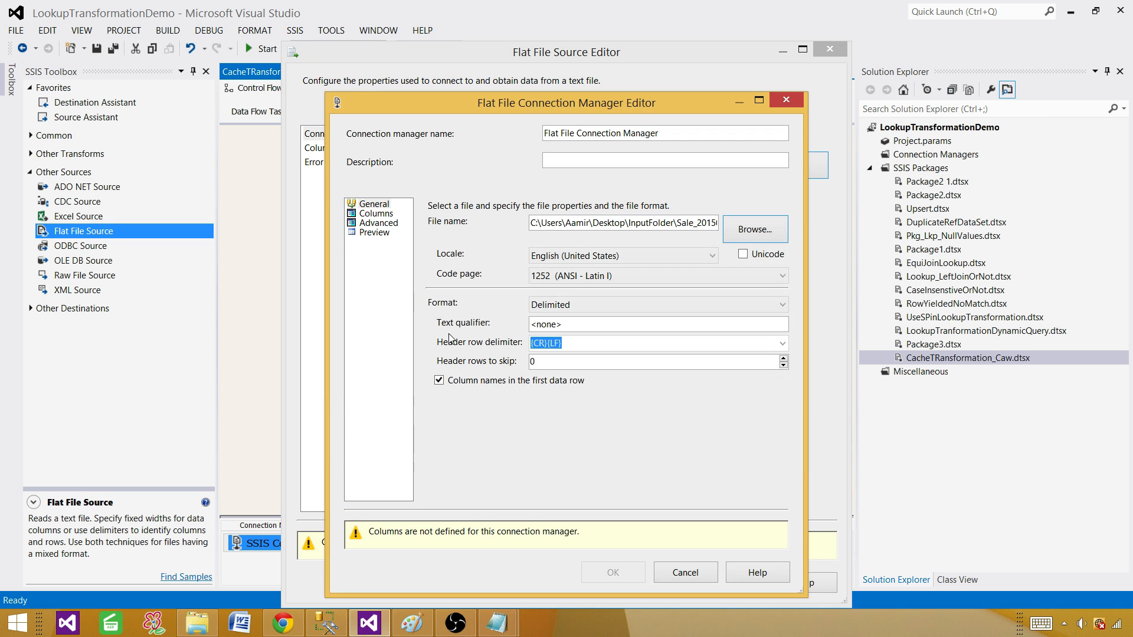
Step: Check the connection manager's columns and set the SaleAmt column's data type to four-byte signed integer [DT_I4]
left_click(373, 217)
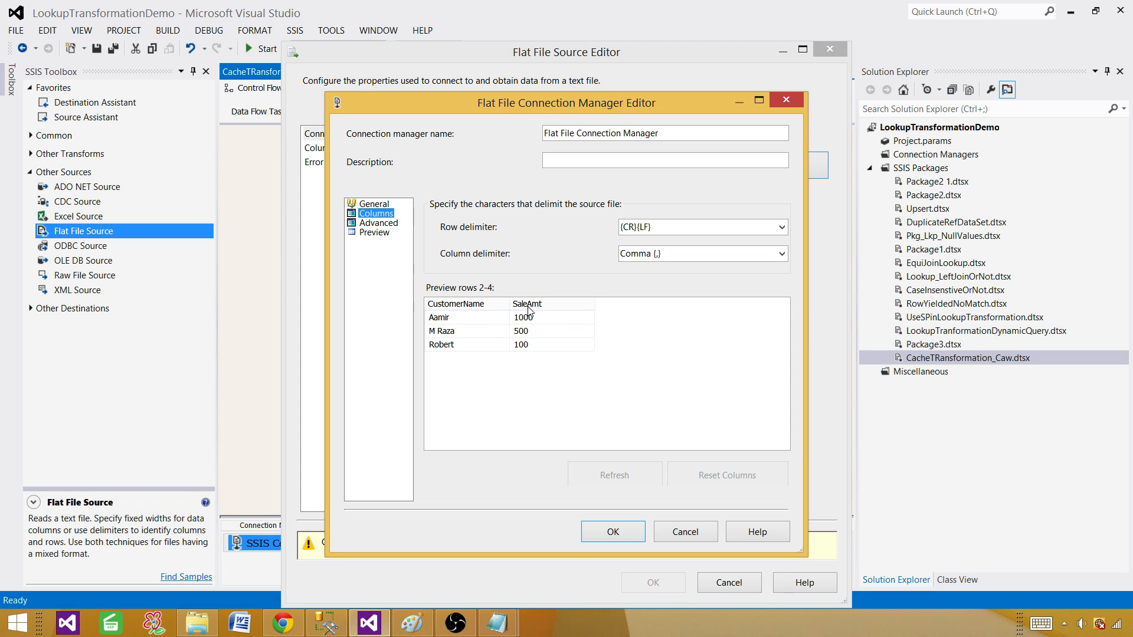
left_click(389, 225)
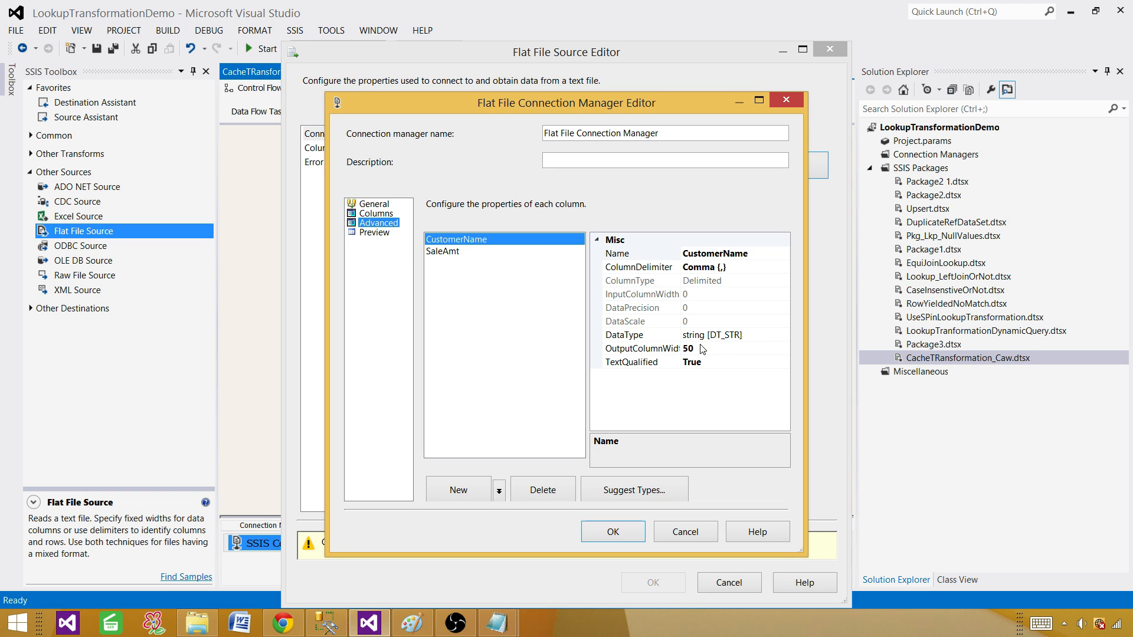
left_click(457, 252)
left_click(752, 335)
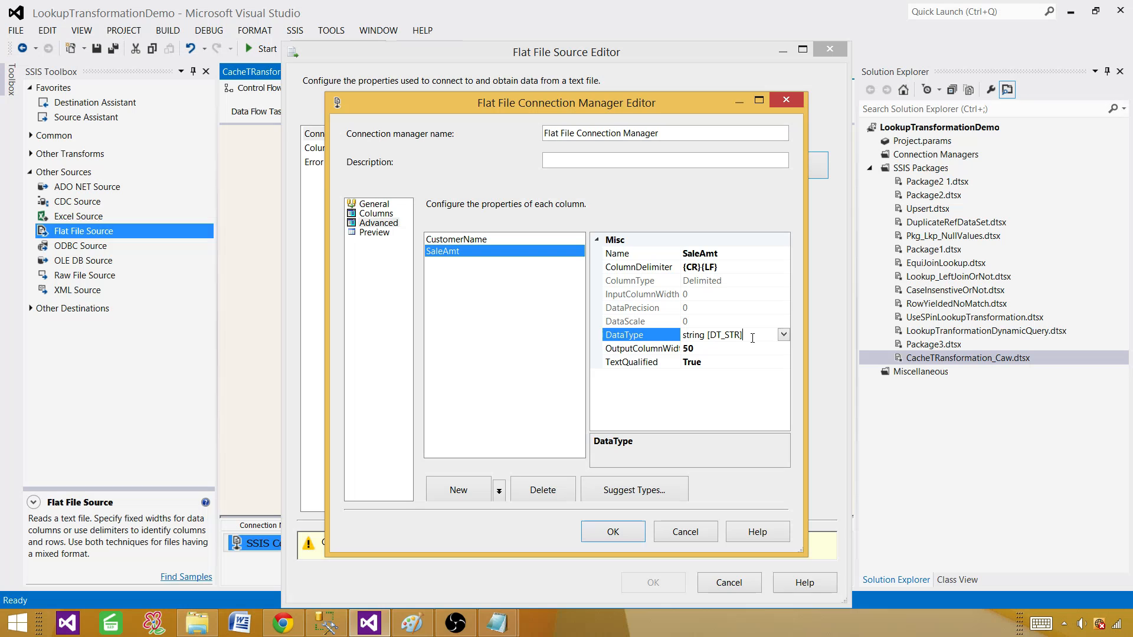
left_click(783, 334)
scroll(693, 397, "down", 1)
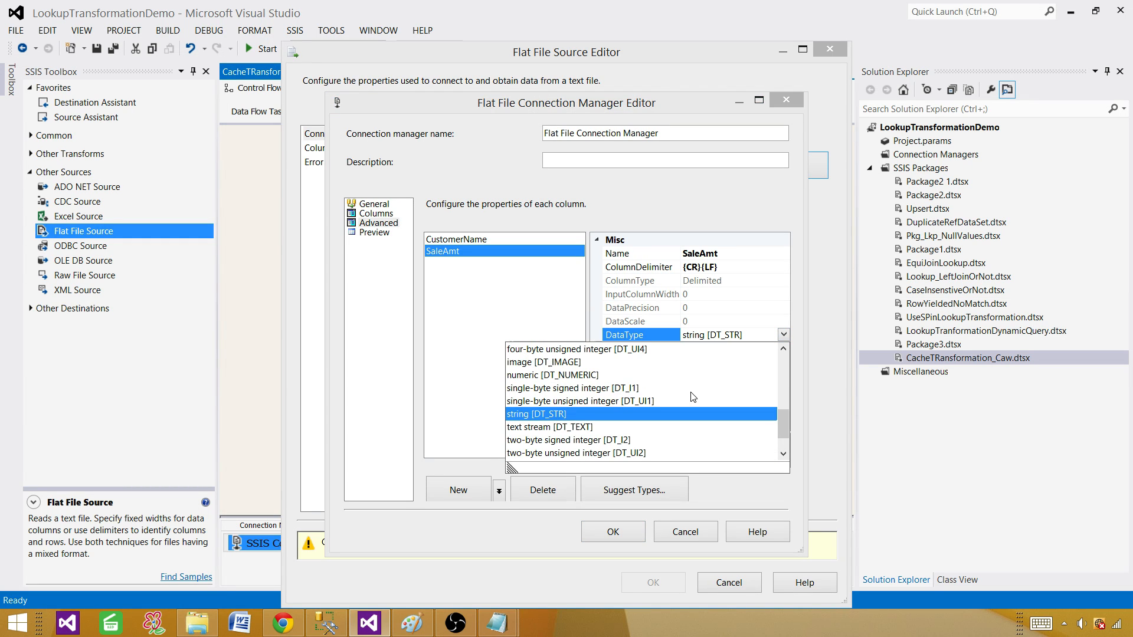
scroll(688, 398, "up", 1)
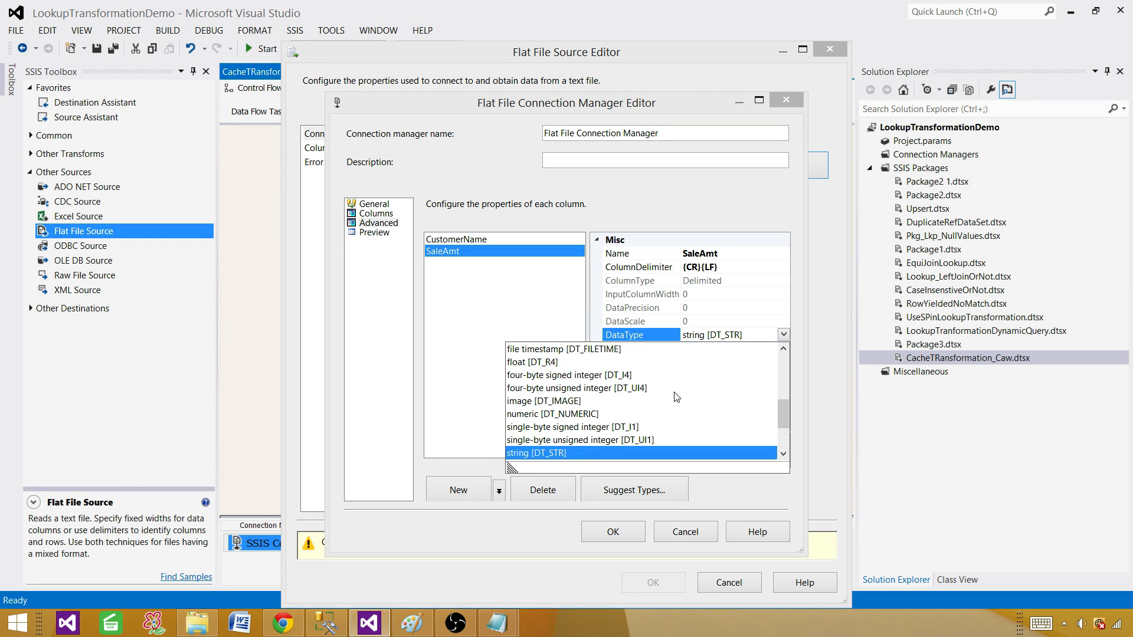
left_click(636, 376)
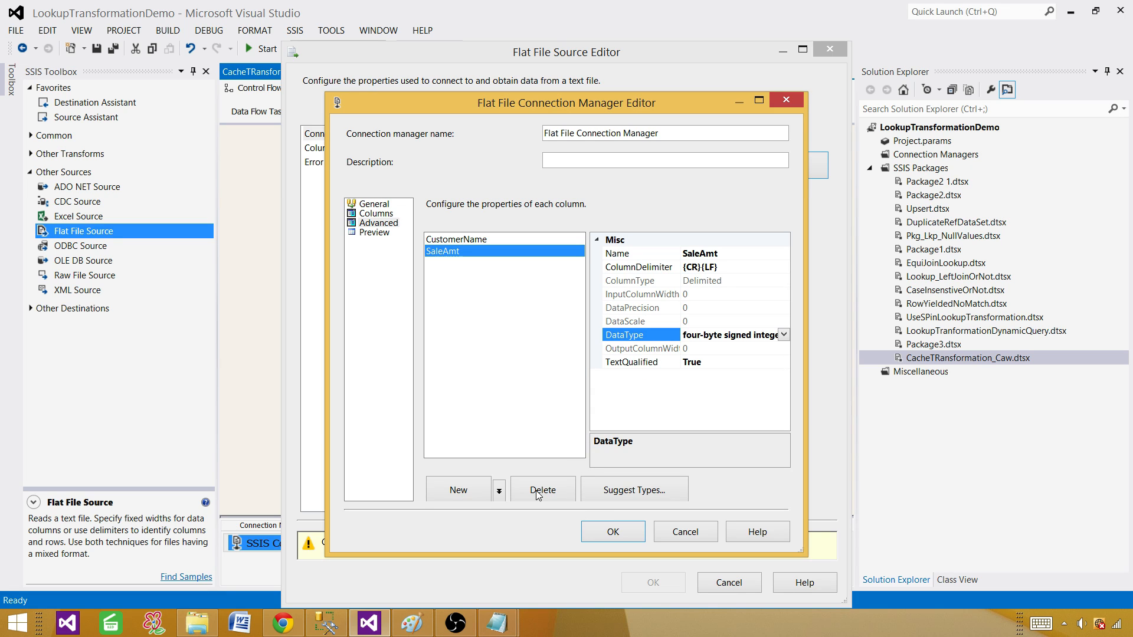
Step: Preview the flat file rows, accept the connection manager, and set the Flat File Source to retain null values from the source
left_click(375, 232)
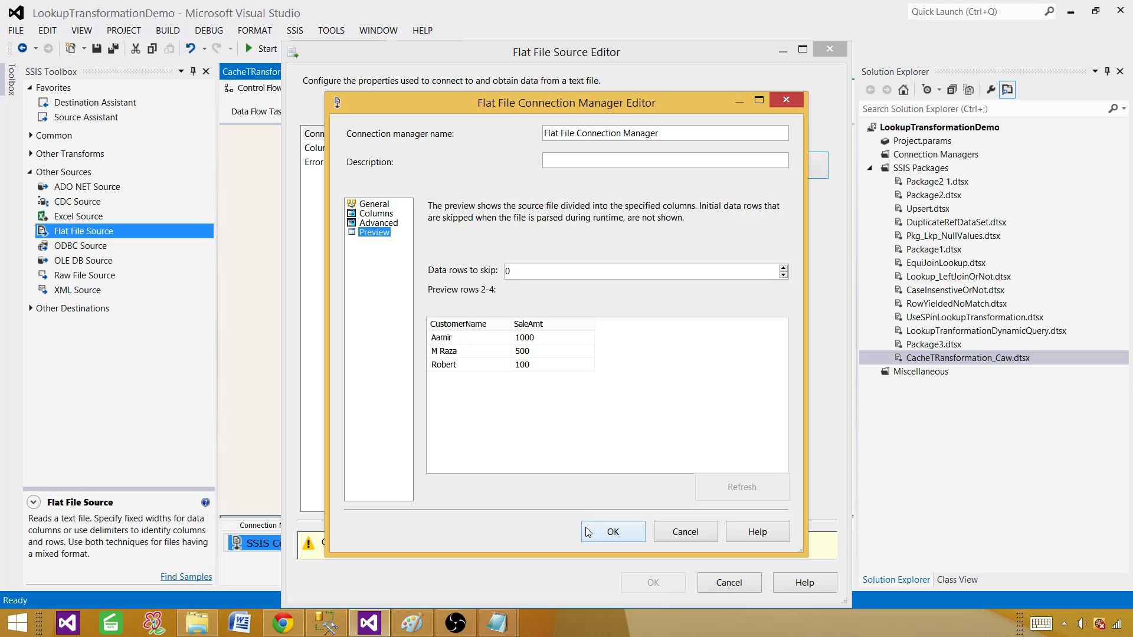
left_click(608, 532)
left_click(417, 202)
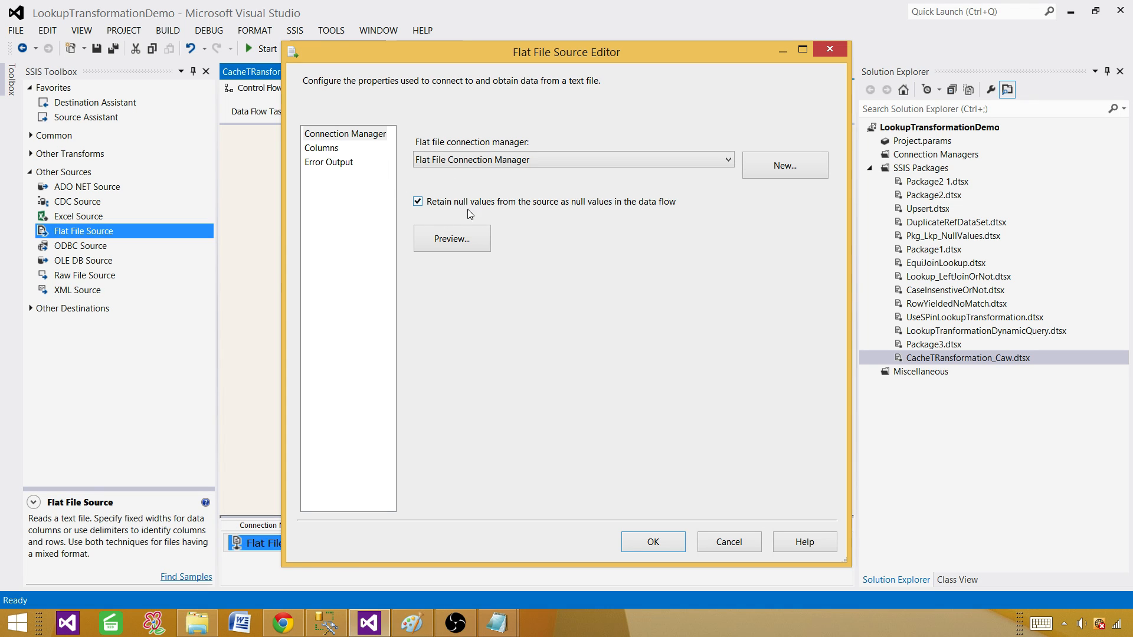
left_click(328, 149)
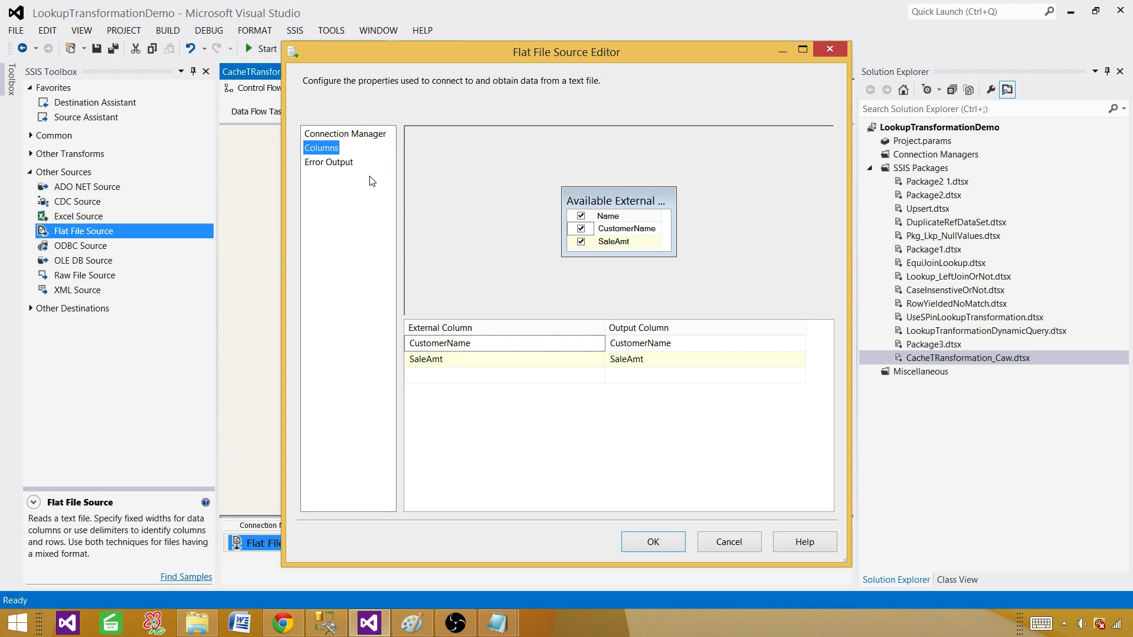
left_click(649, 542)
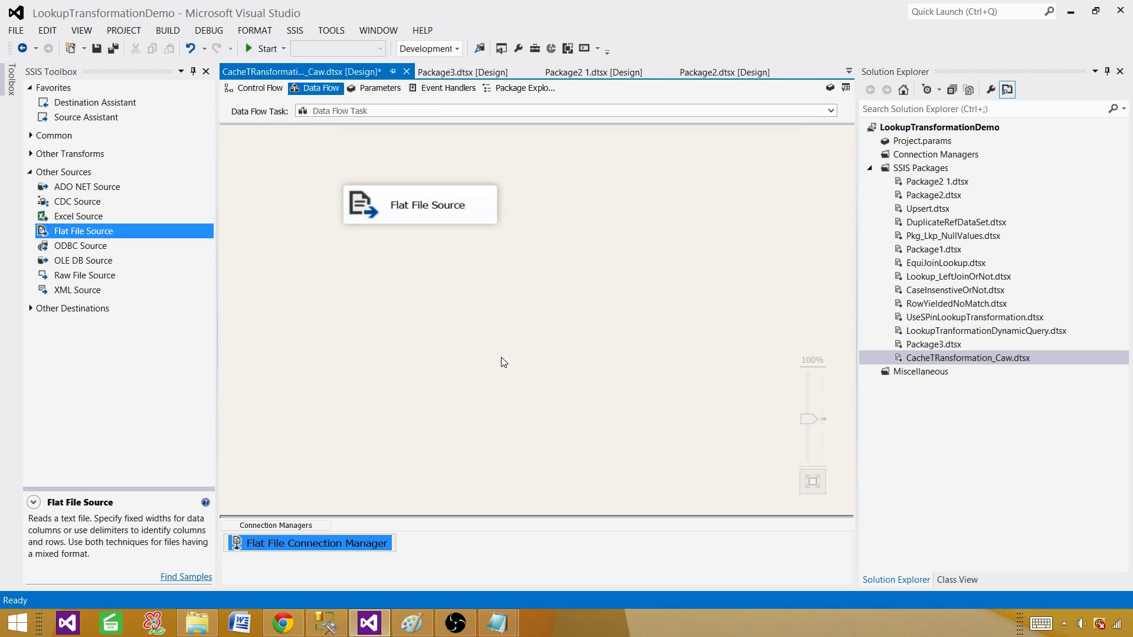
Step: Add a Cache Transform below the Flat File Source and connect the source's regular output to it
left_click(34, 173)
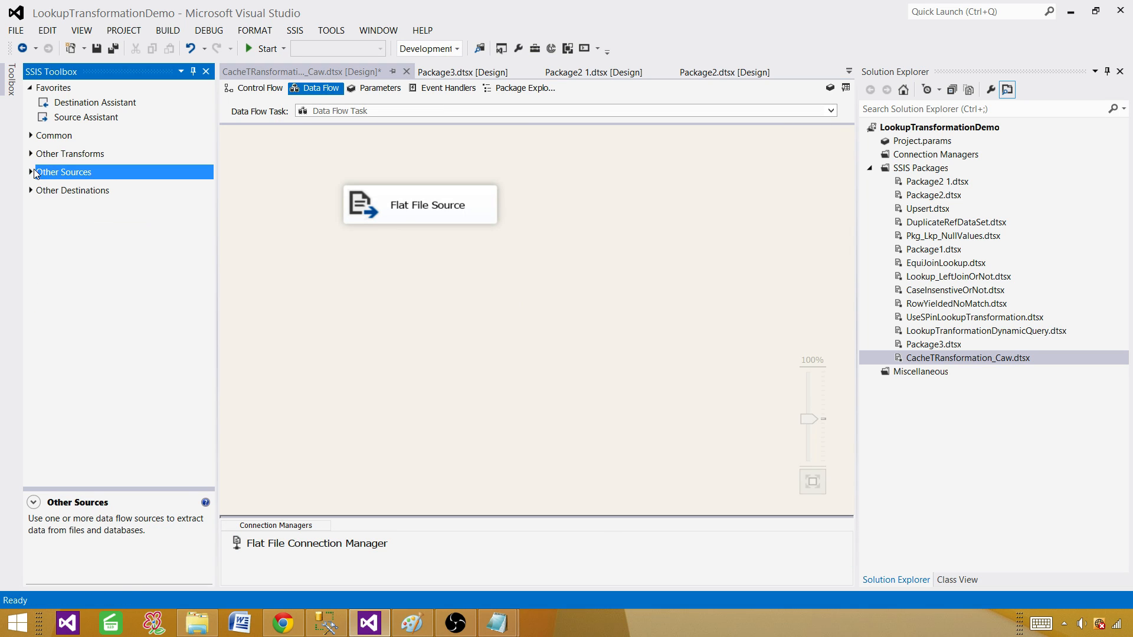
left_click(31, 154)
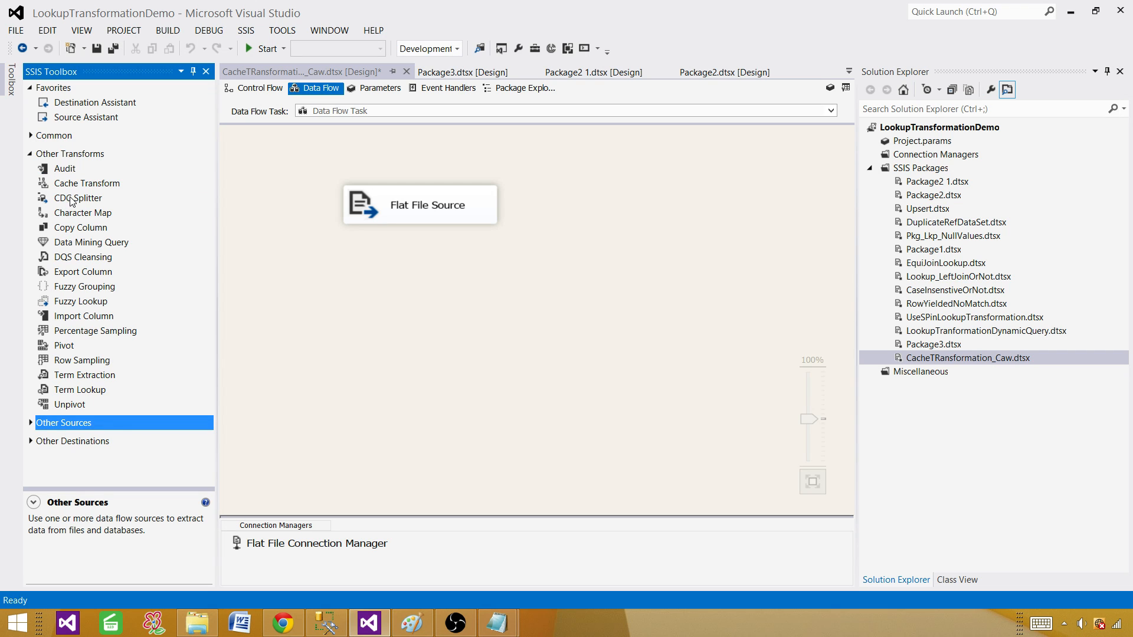
left_click_drag(86, 183, 348, 267)
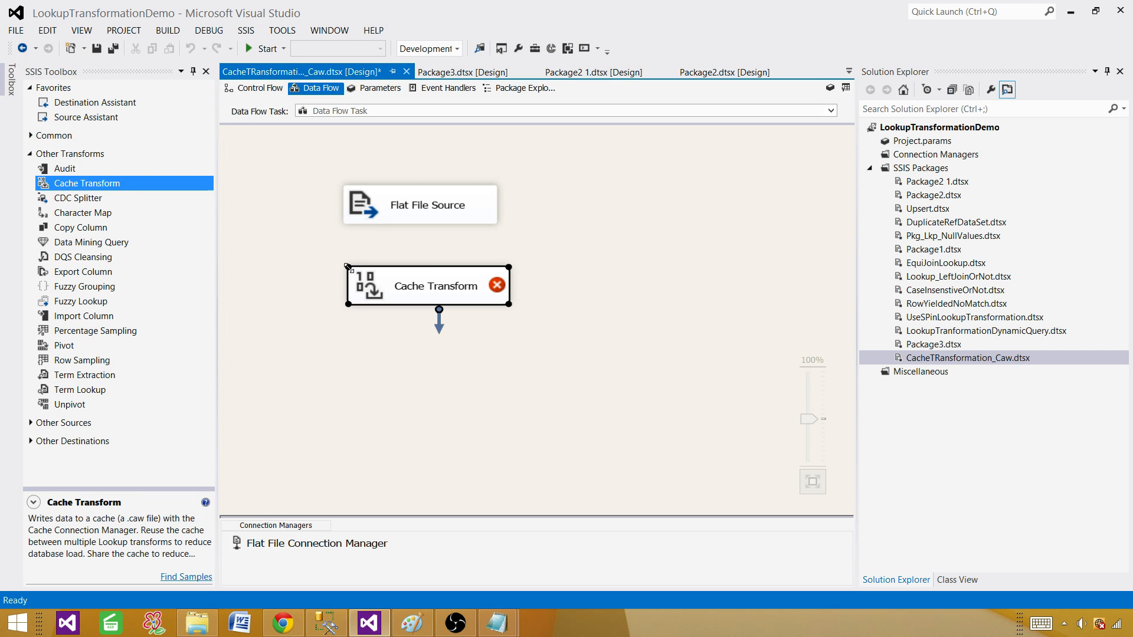
left_click(440, 218)
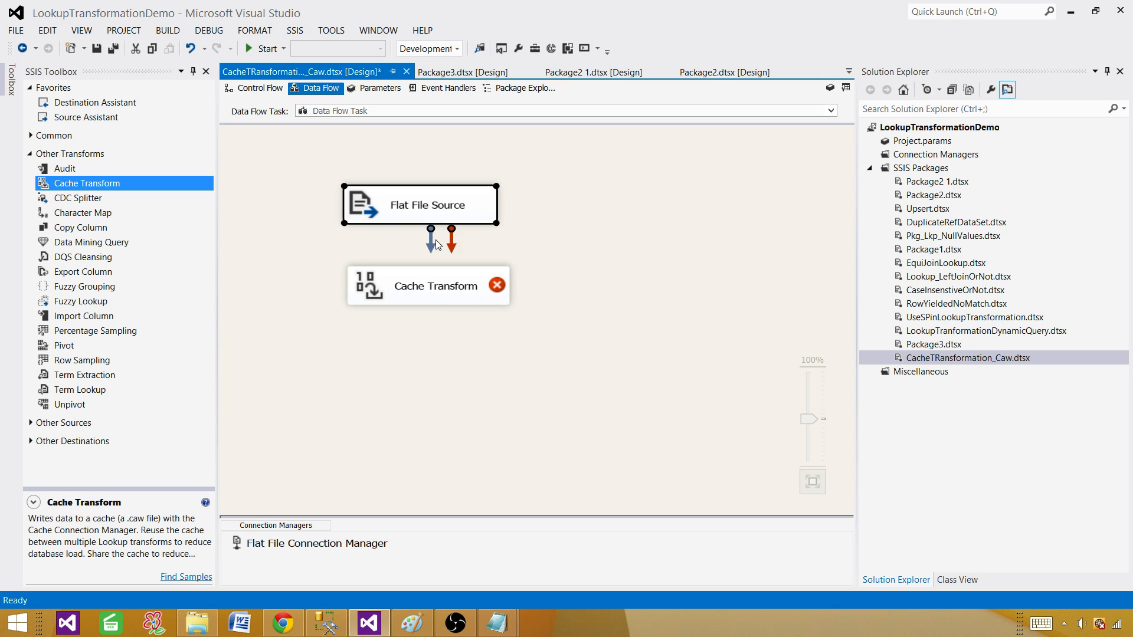
left_click_drag(436, 240, 439, 293)
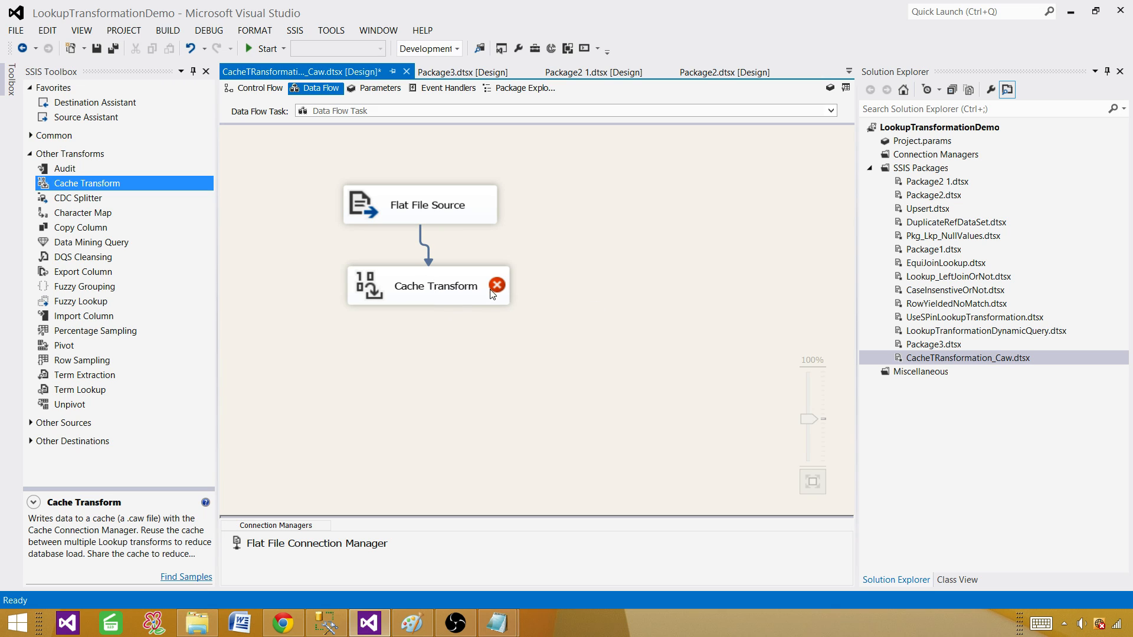
Step: Start a new cache connection manager for the Cache Transform that uses a file cache named CustomerCacheFile (.caw) in InputFolder
double_click(491, 290)
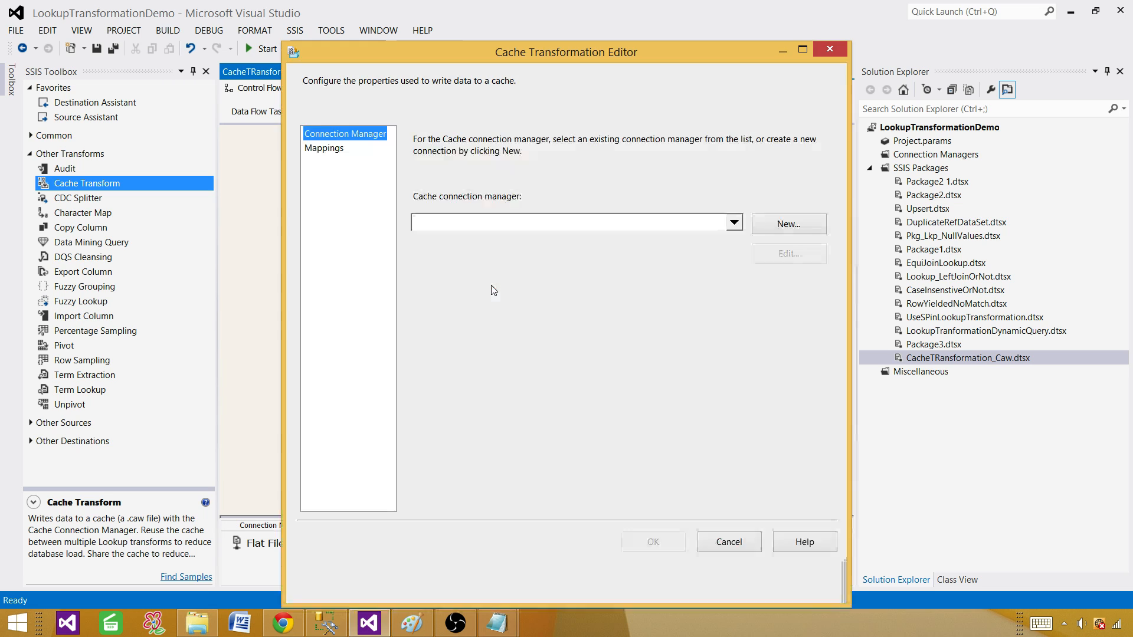
left_click(788, 230)
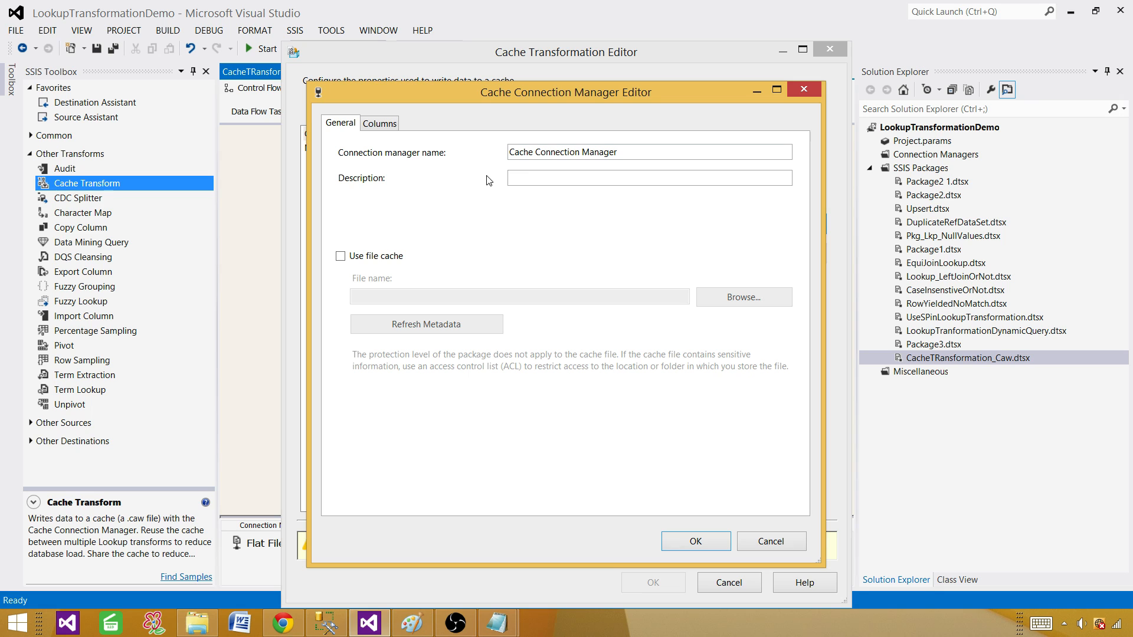
left_click_drag(621, 152, 538, 155)
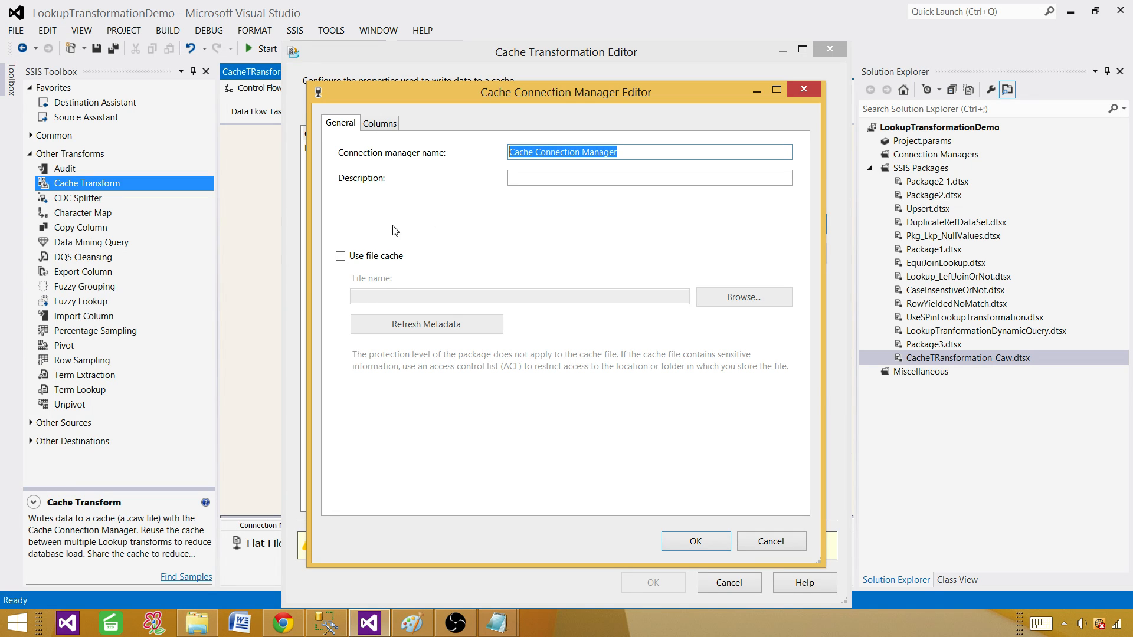
left_click(340, 258)
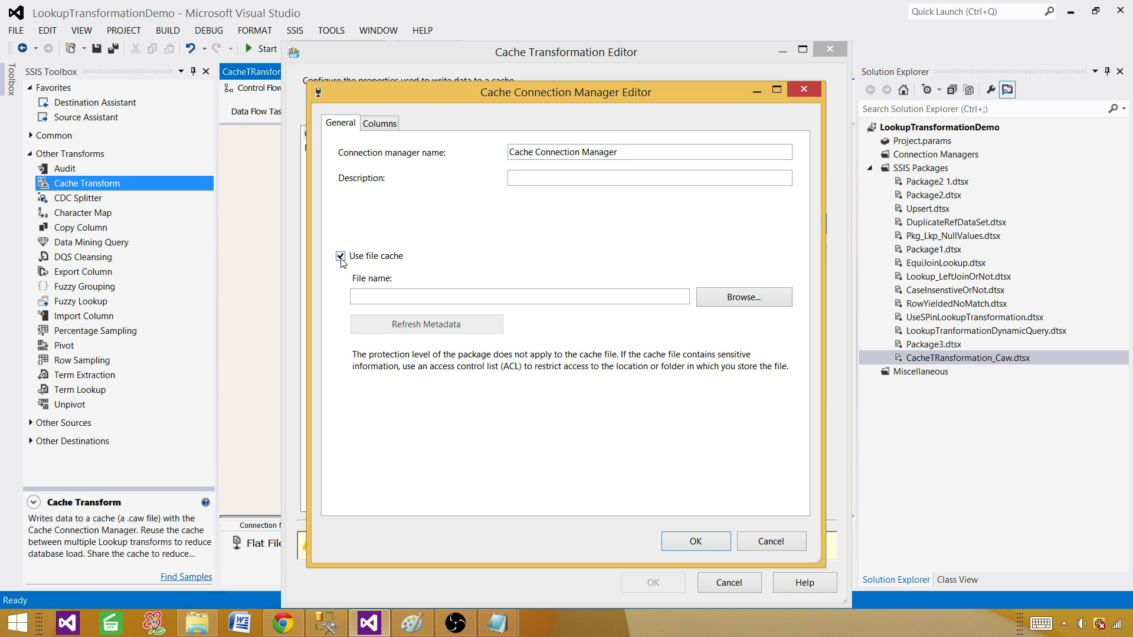
left_click(741, 301)
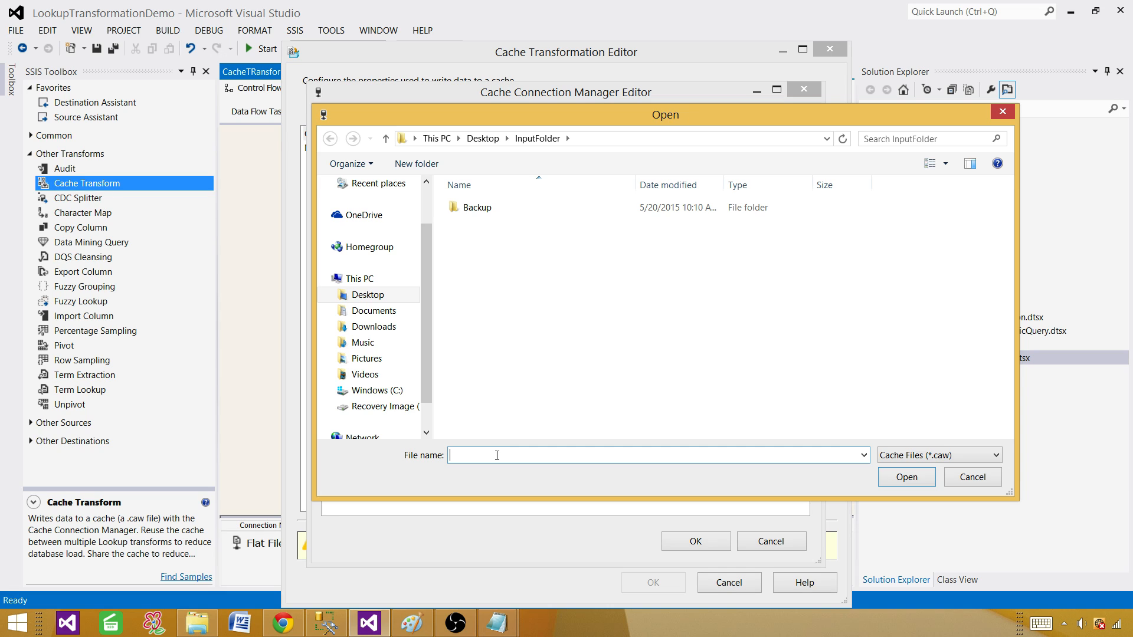
type("Customer")
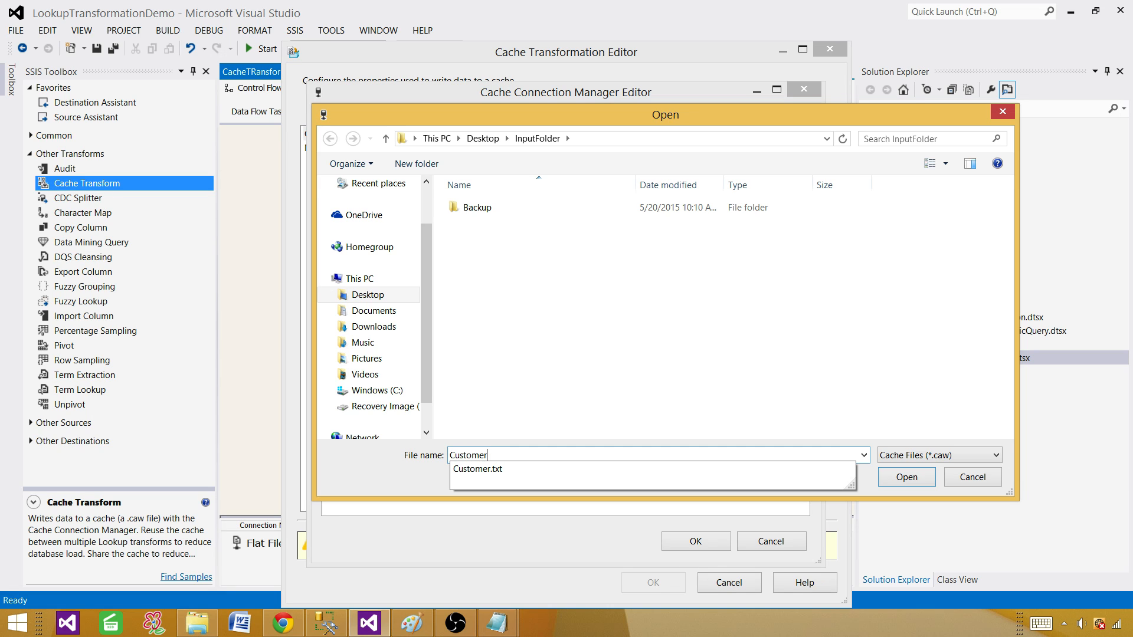
type("CacheFile")
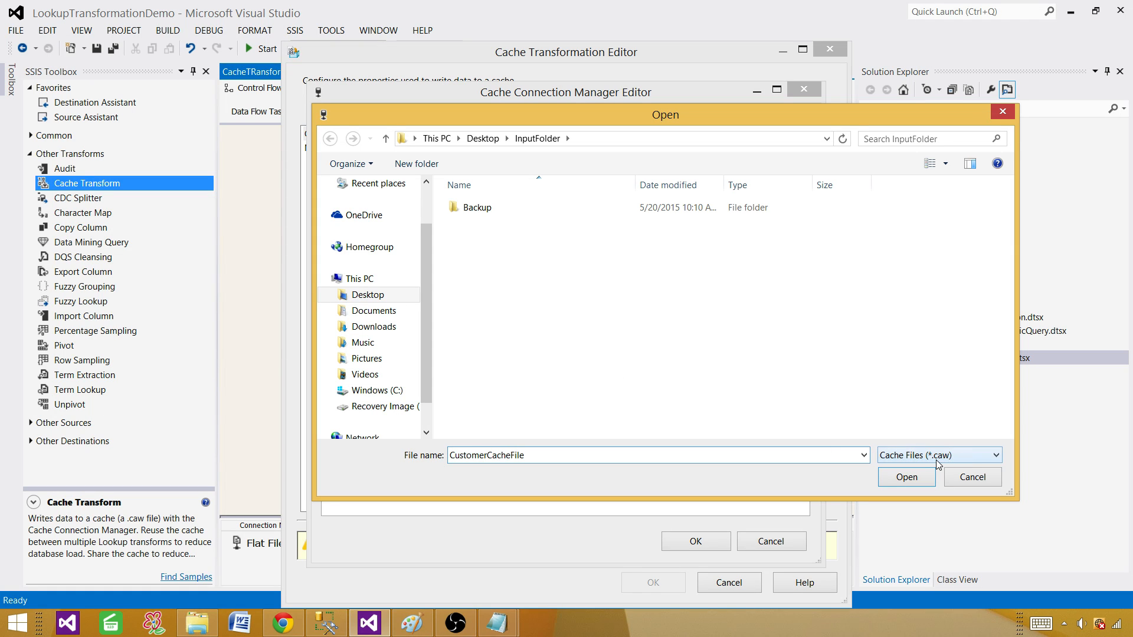
left_click(906, 477)
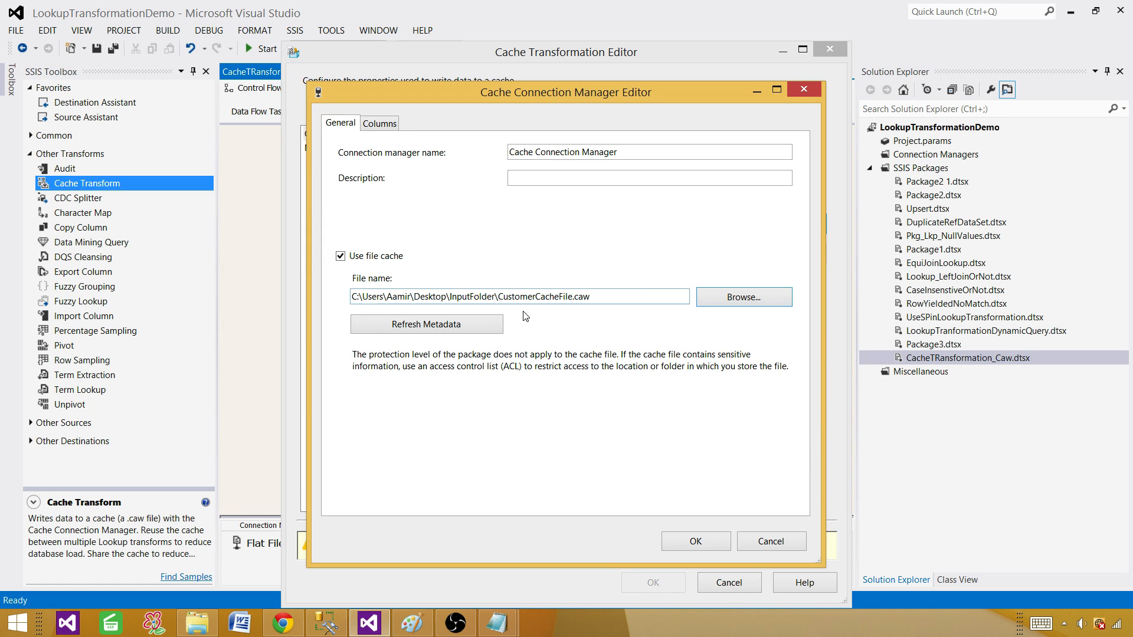
Step: Set the CustomerName column's index position to 1 in the cache connection manager and accept its settings
left_click(390, 123)
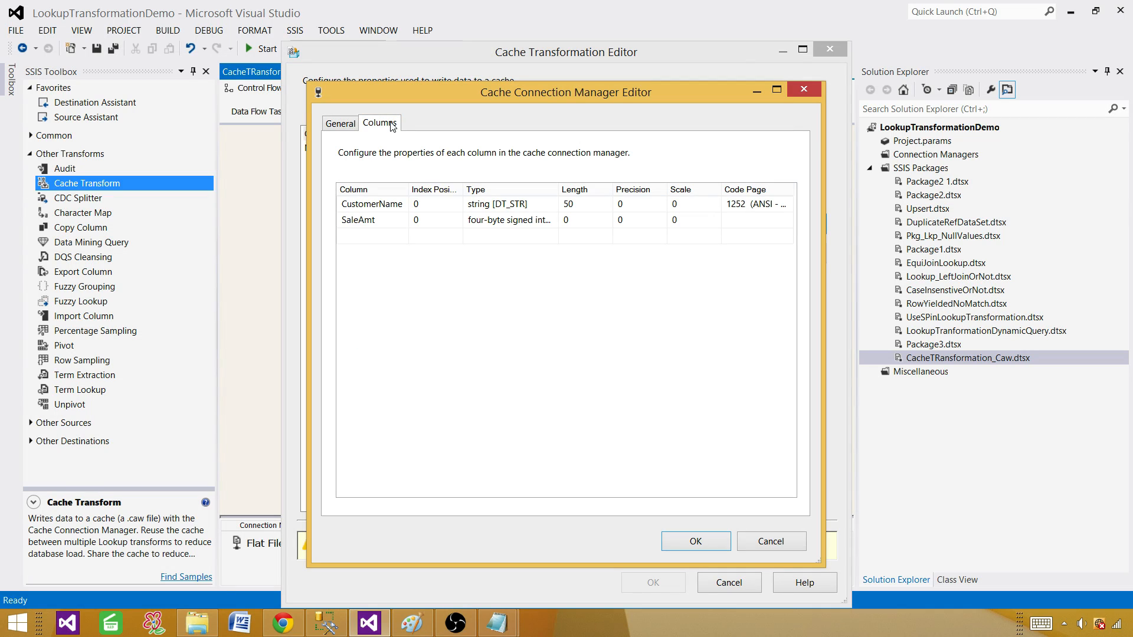
left_click_drag(464, 189, 511, 189)
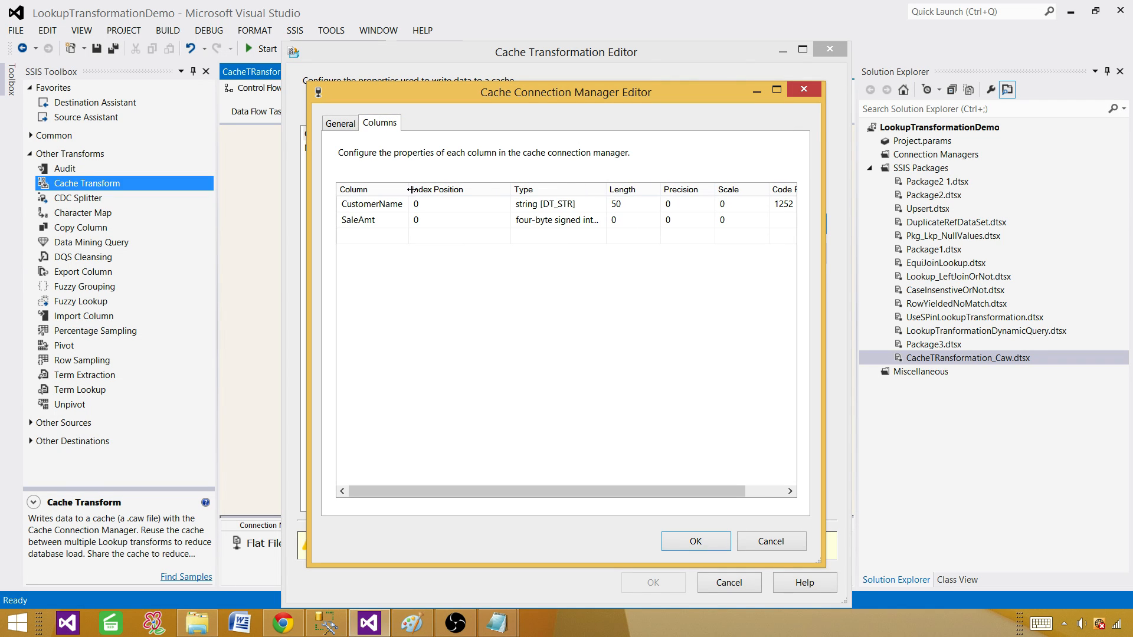
left_click_drag(408, 188, 434, 189)
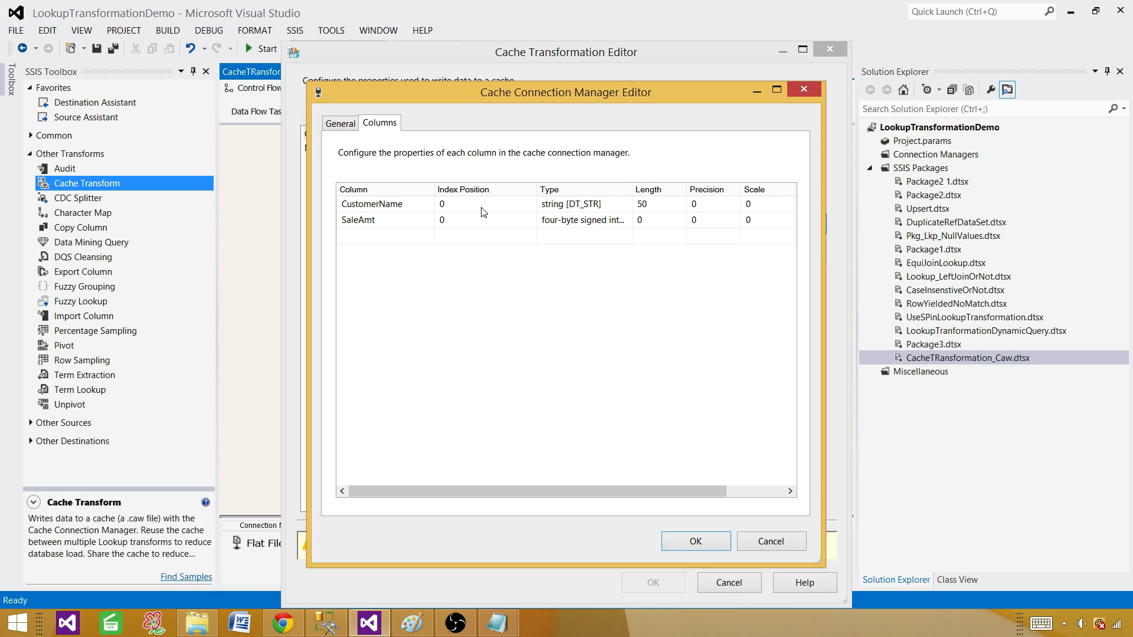
left_click(458, 206)
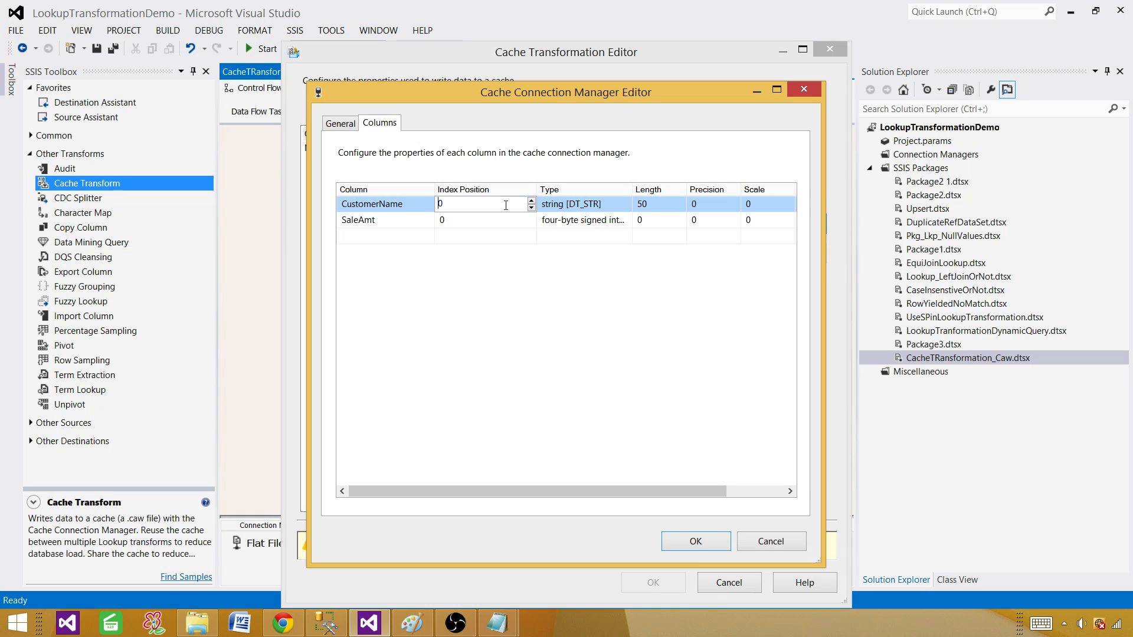
left_click(531, 200)
left_click(463, 263)
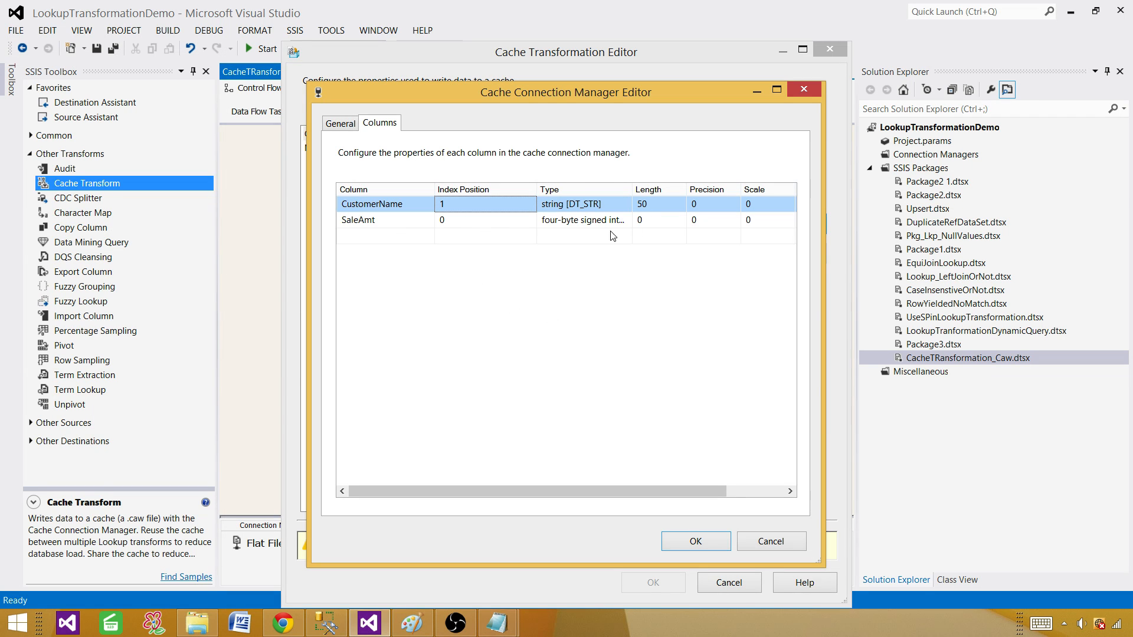
left_click(340, 124)
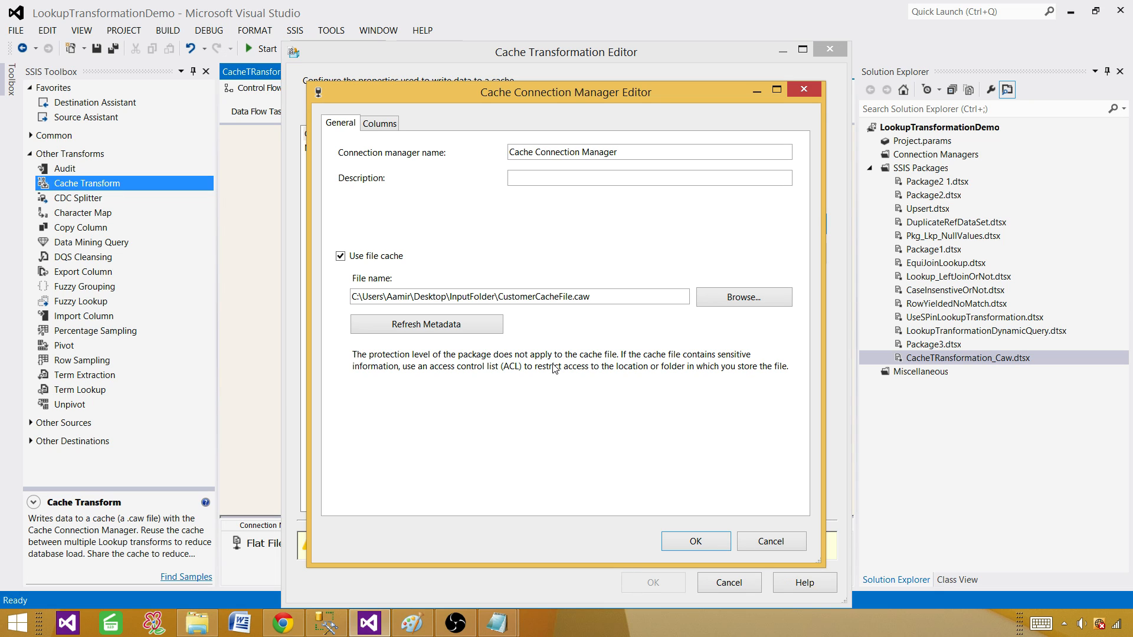
left_click(694, 541)
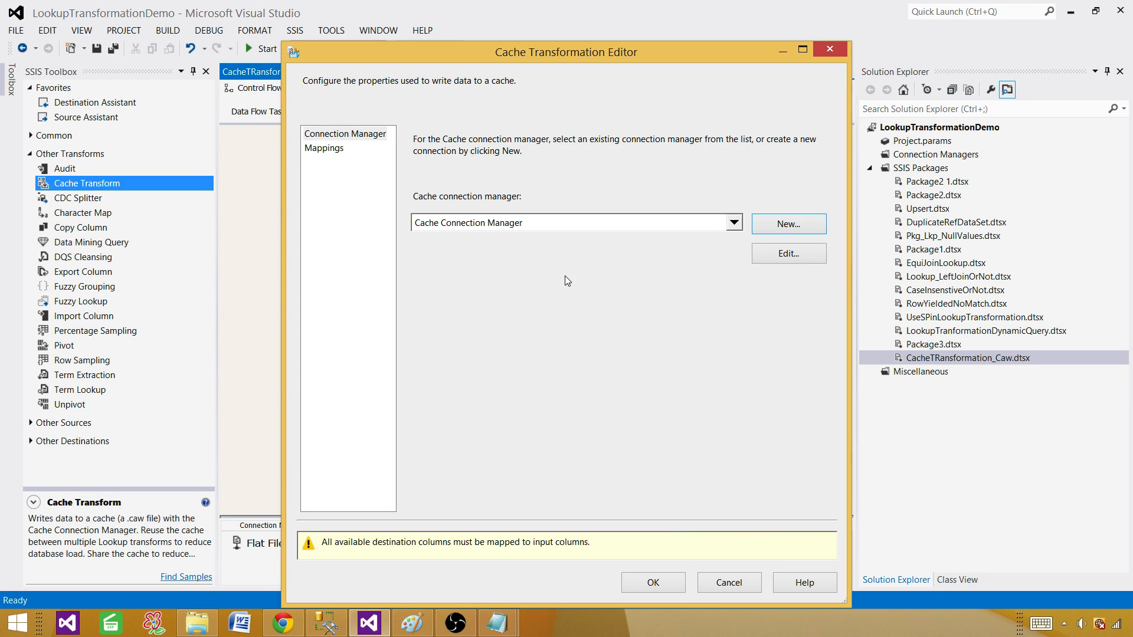
Step: Check the Cache Transform's mappings of CustomerName and SaleAmt and accept the transformation's settings
left_click(324, 148)
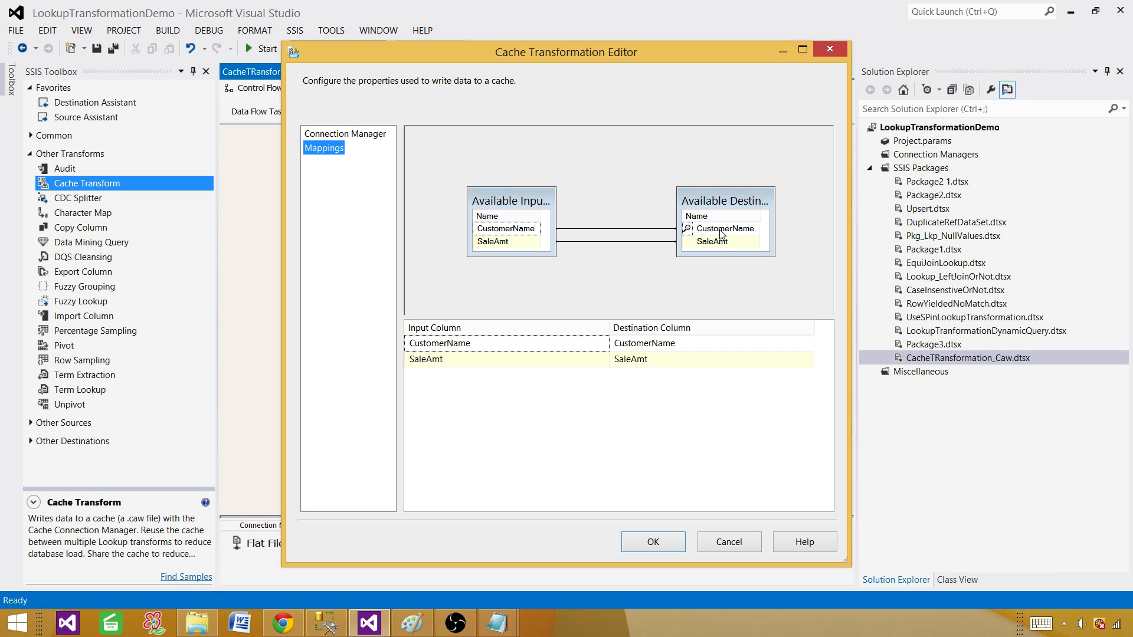
left_click(691, 232)
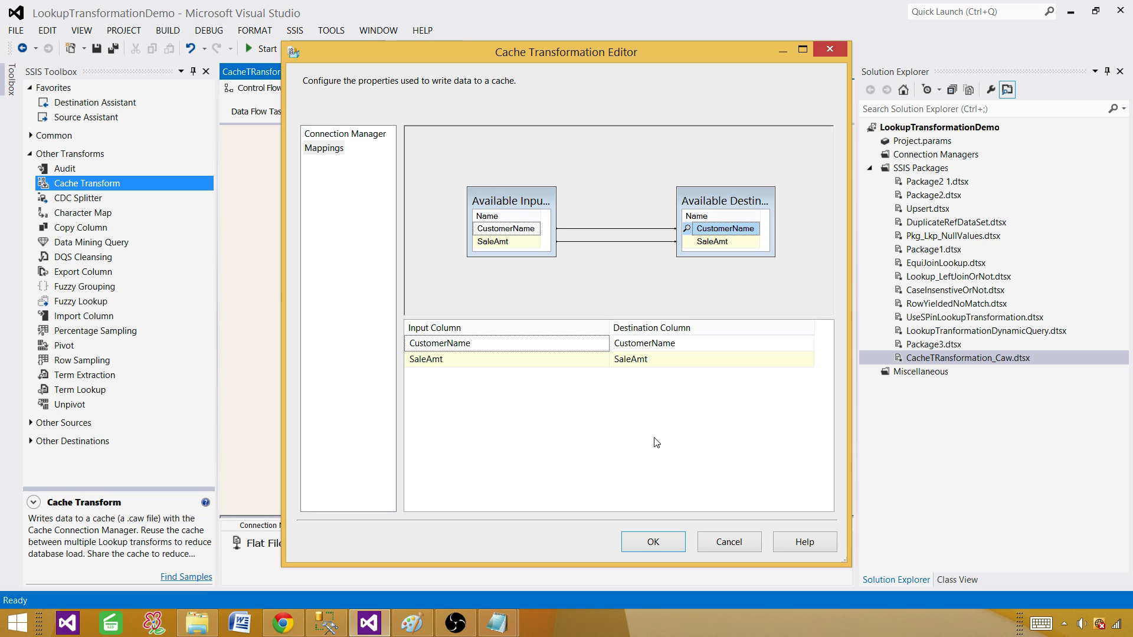
left_click(653, 540)
Step: Run the package to write the cache file, and stop debugging once execution completes
left_click(636, 383)
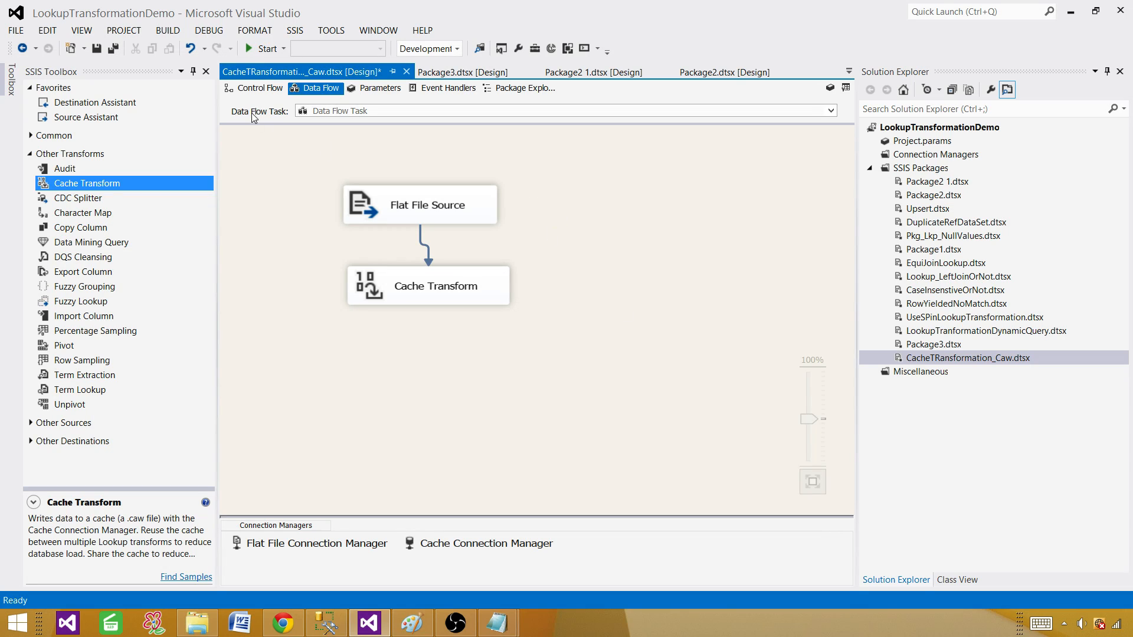
left_click(263, 49)
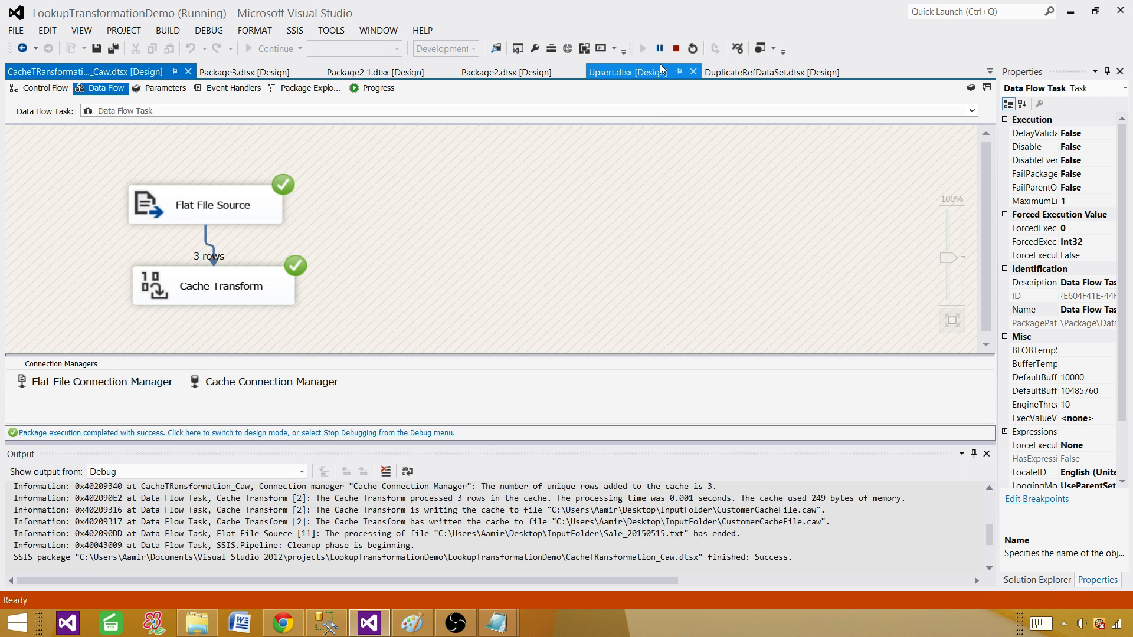
left_click(676, 48)
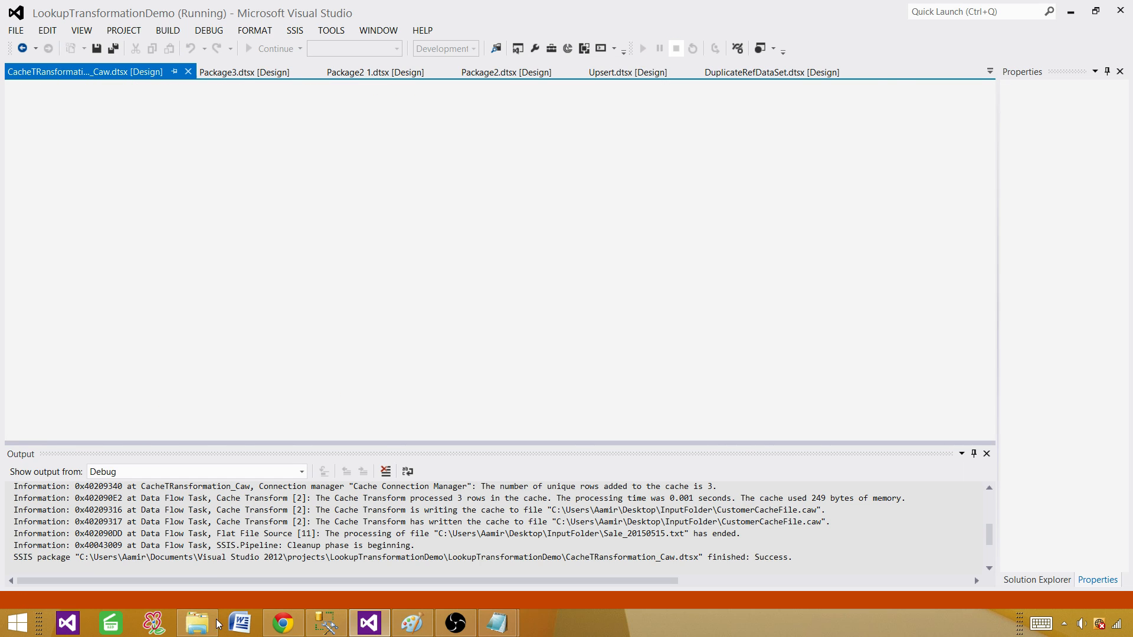
Step: Switch to File Explorer, open CustomerCacheFile.caw from InputFolder in Notepad, and examine its contents from start to end
left_click(197, 623)
left_click(335, 253)
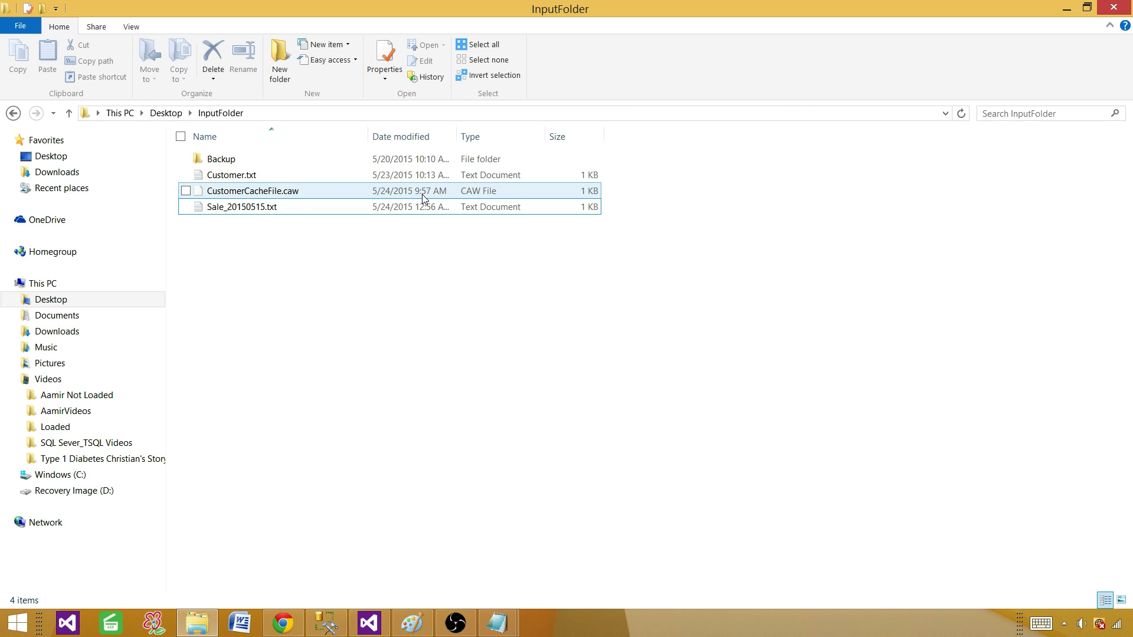
left_click(283, 196)
right_click(282, 194)
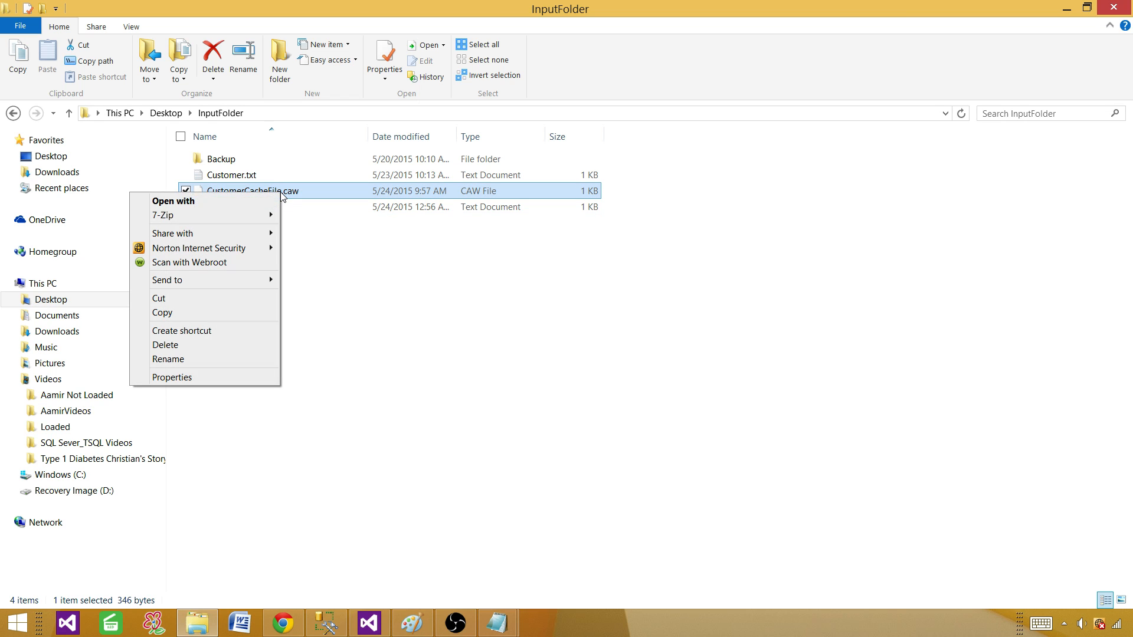
left_click(221, 200)
left_click(527, 216)
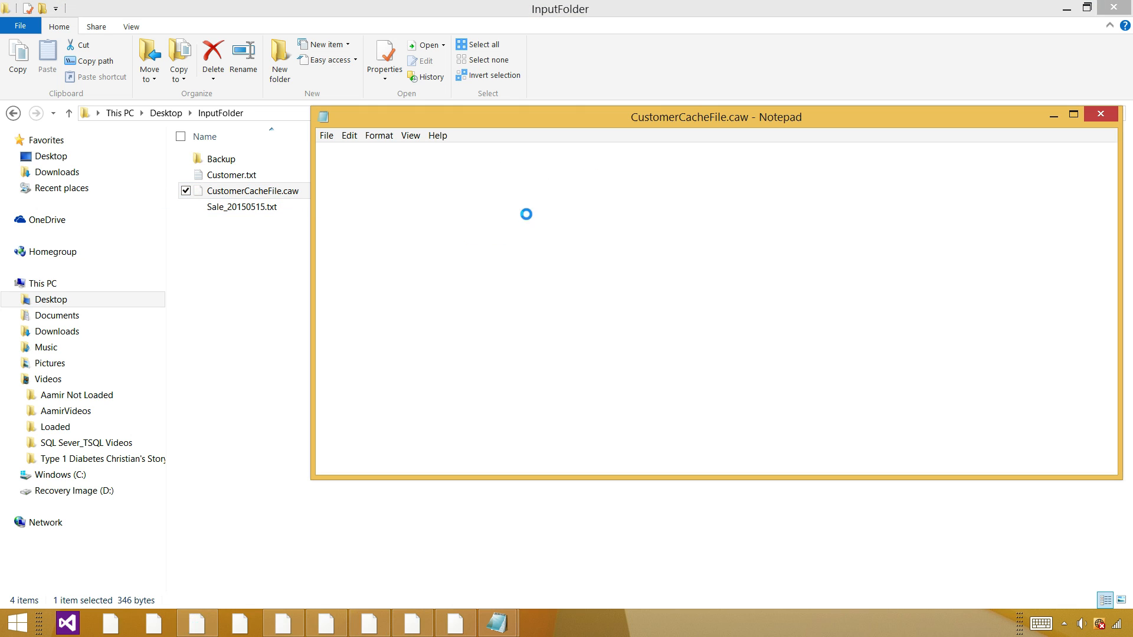
double_click(586, 117)
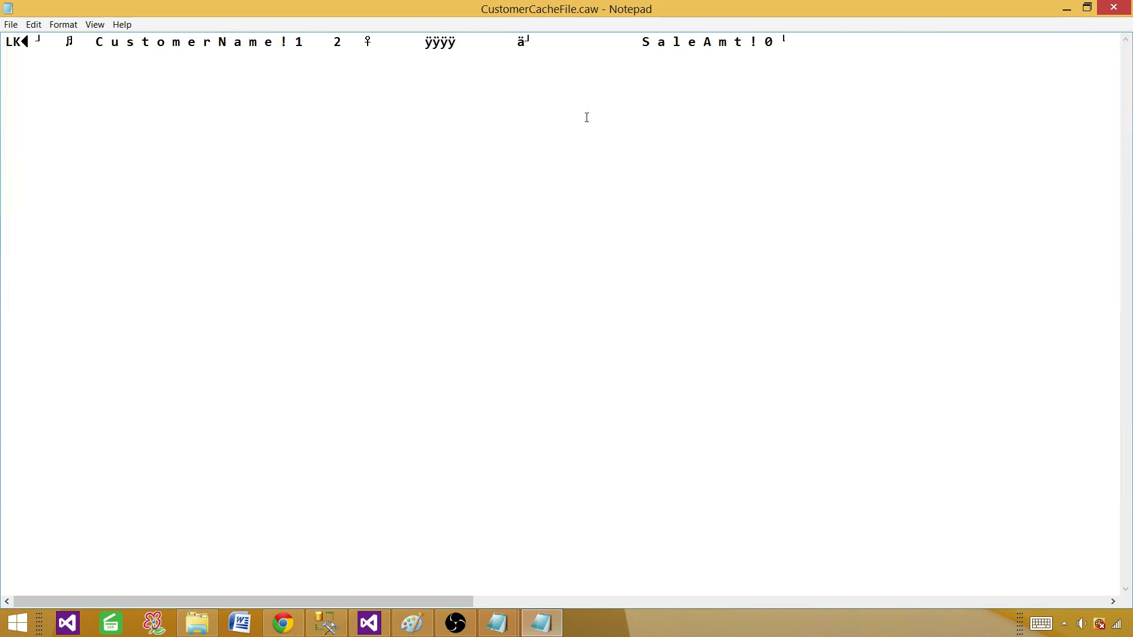
left_click_drag(329, 601, 1023, 625)
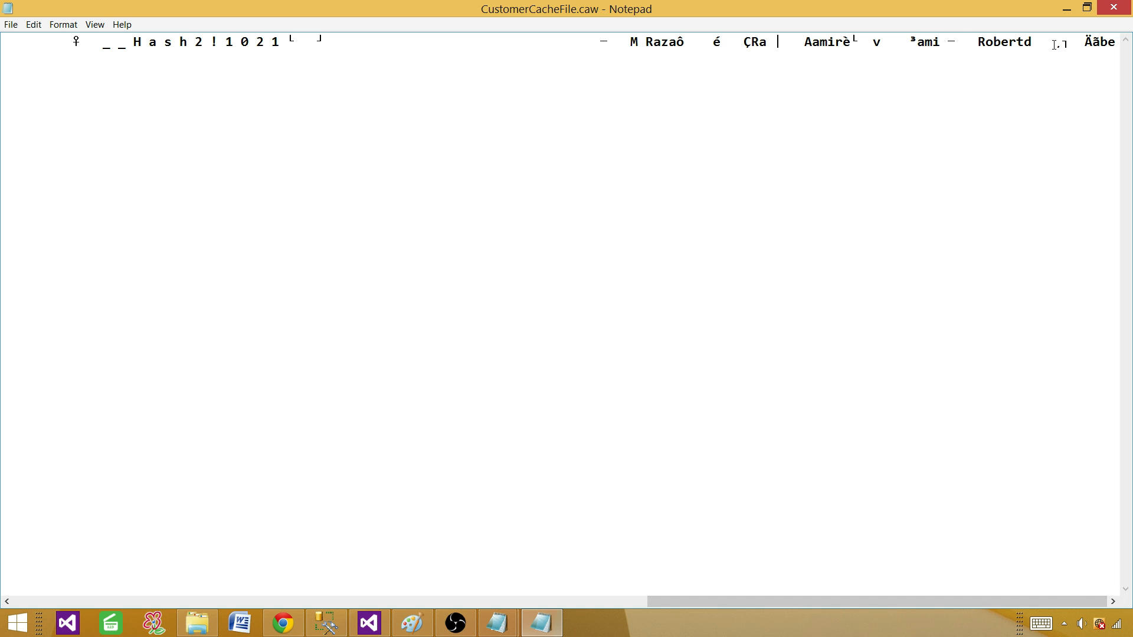
left_click_drag(701, 605, 3, 536)
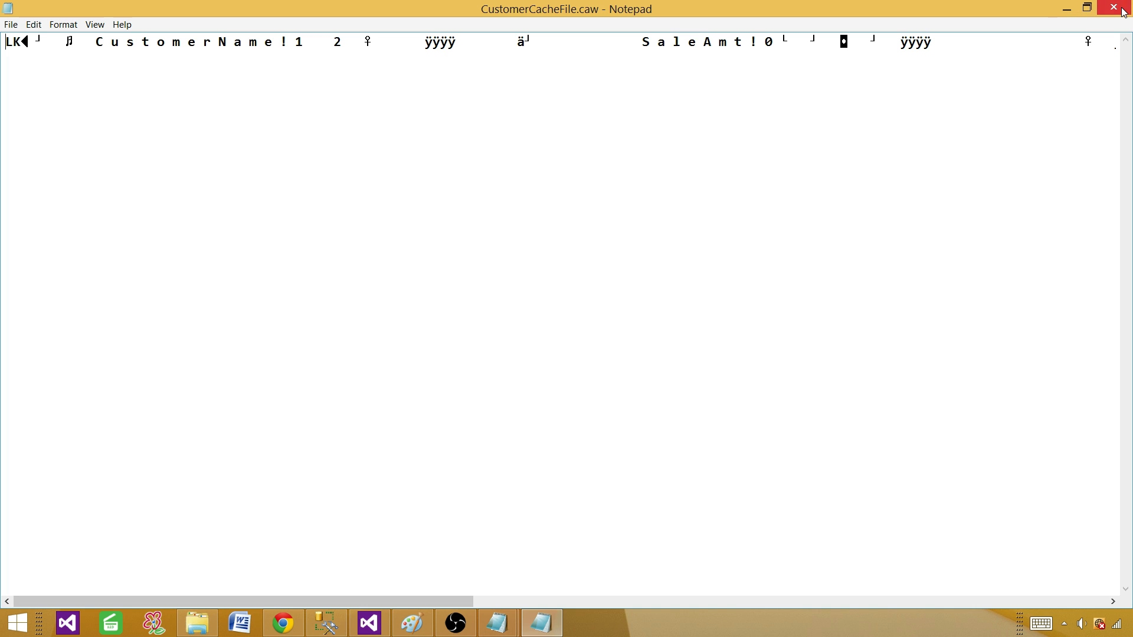
Step: Close the cache file in Notepad, switch to Visual Studio, rerun the cache-loading package, and stop debugging once it completes
mouse_move(1123, 11)
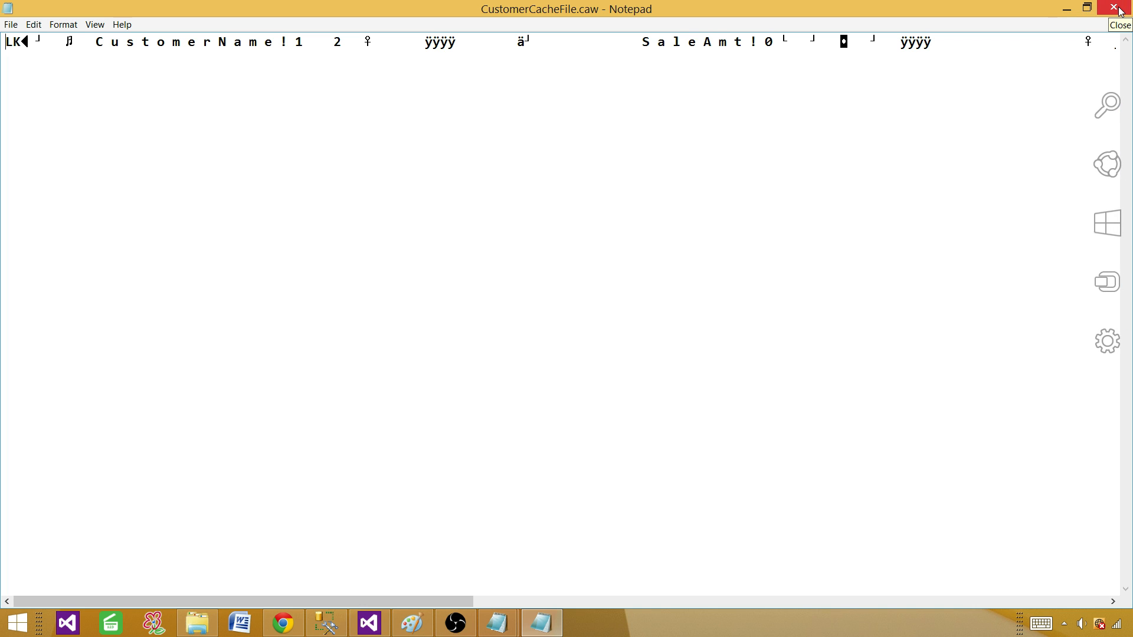
left_click(1118, 11)
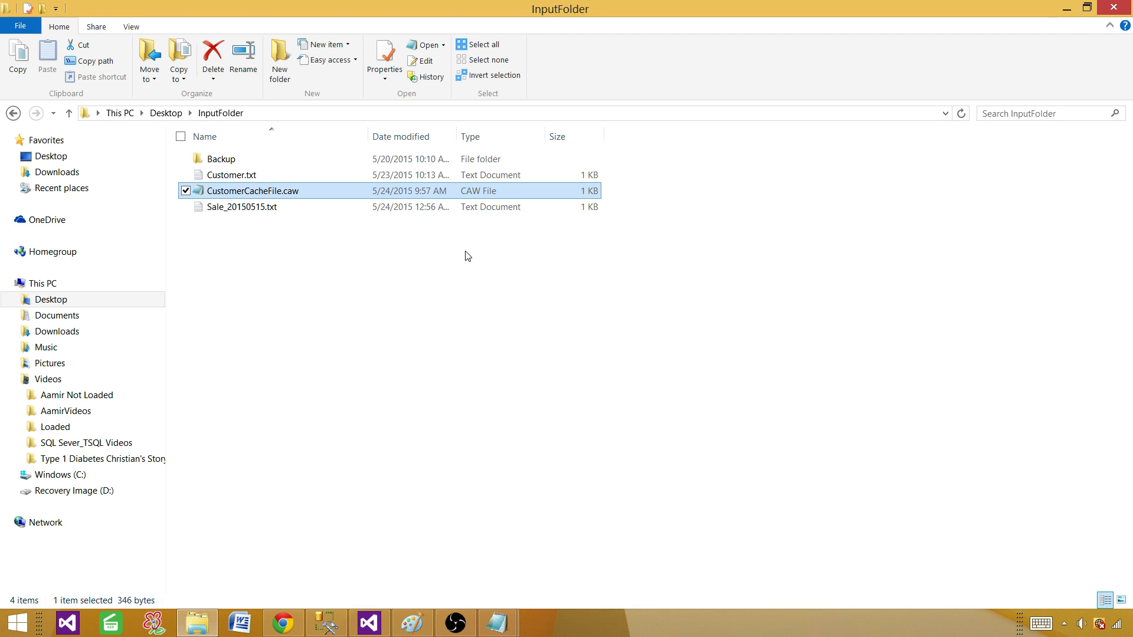
left_click(369, 623)
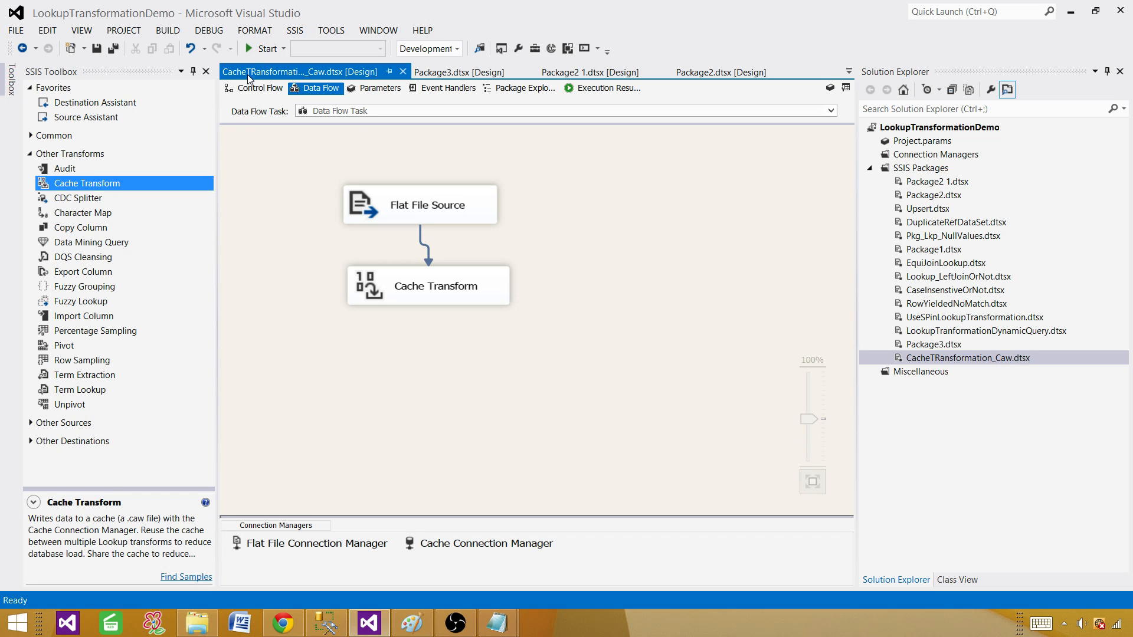
left_click(256, 47)
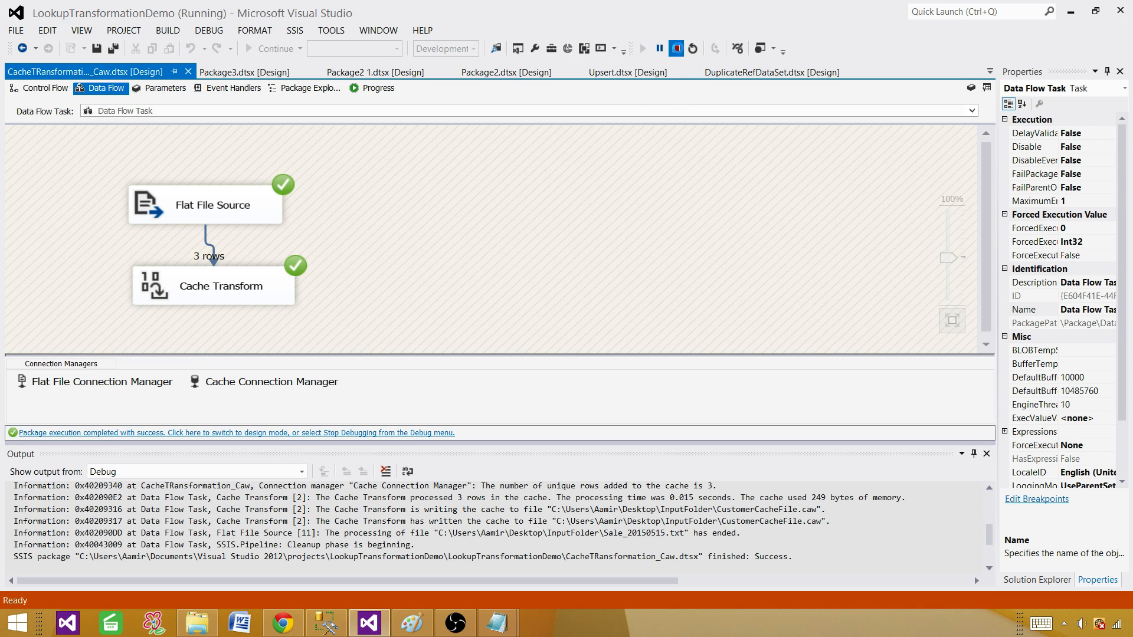
left_click(676, 48)
Step: Switch to File Explorer, reopen CustomerCacheFile.caw, examine the customer names near its end, and close the file
left_click(197, 623)
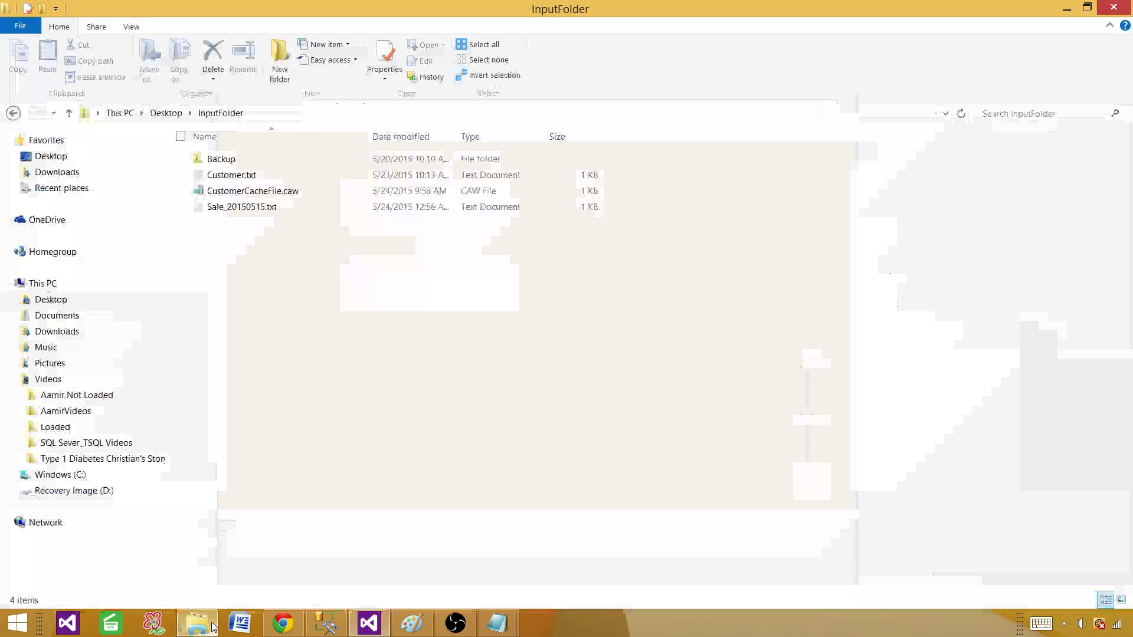
left_click(427, 192)
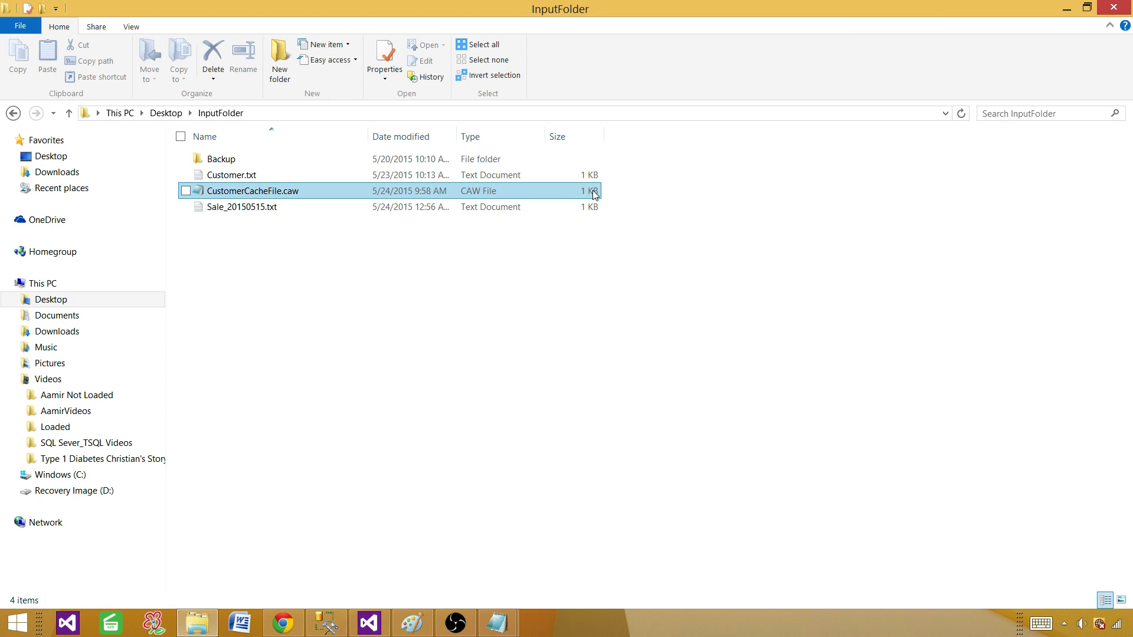
double_click(242, 196)
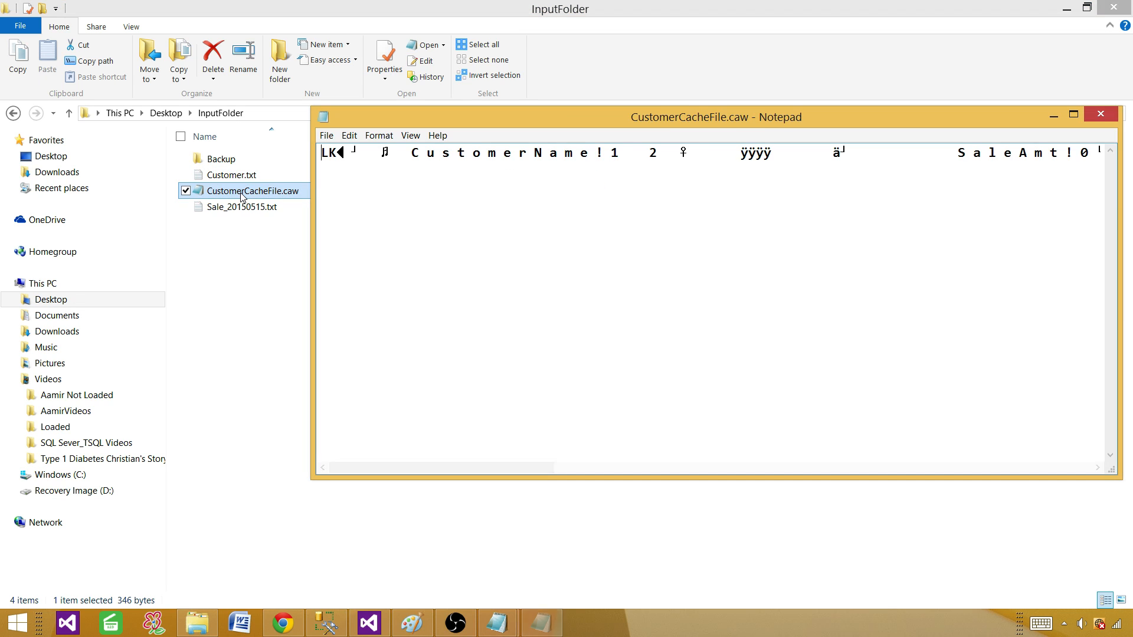
left_click_drag(476, 468, 1078, 425)
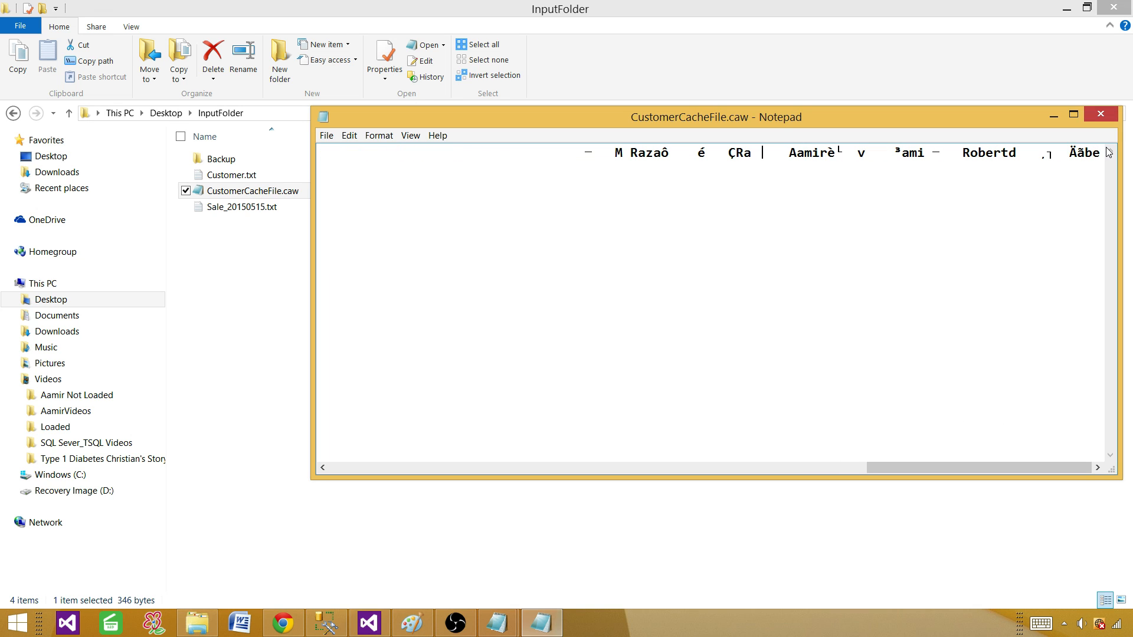
left_click(1103, 114)
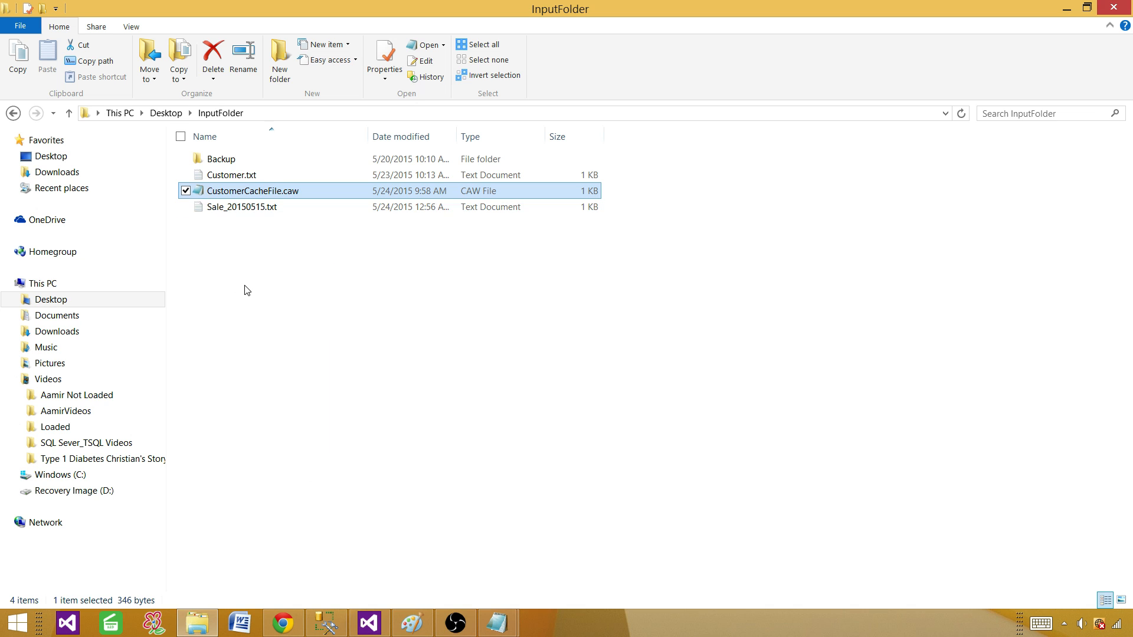
Step: Switch to Visual Studio and add a property expression entry for ConnectionString on the Cache Connection Manager
left_click(372, 623)
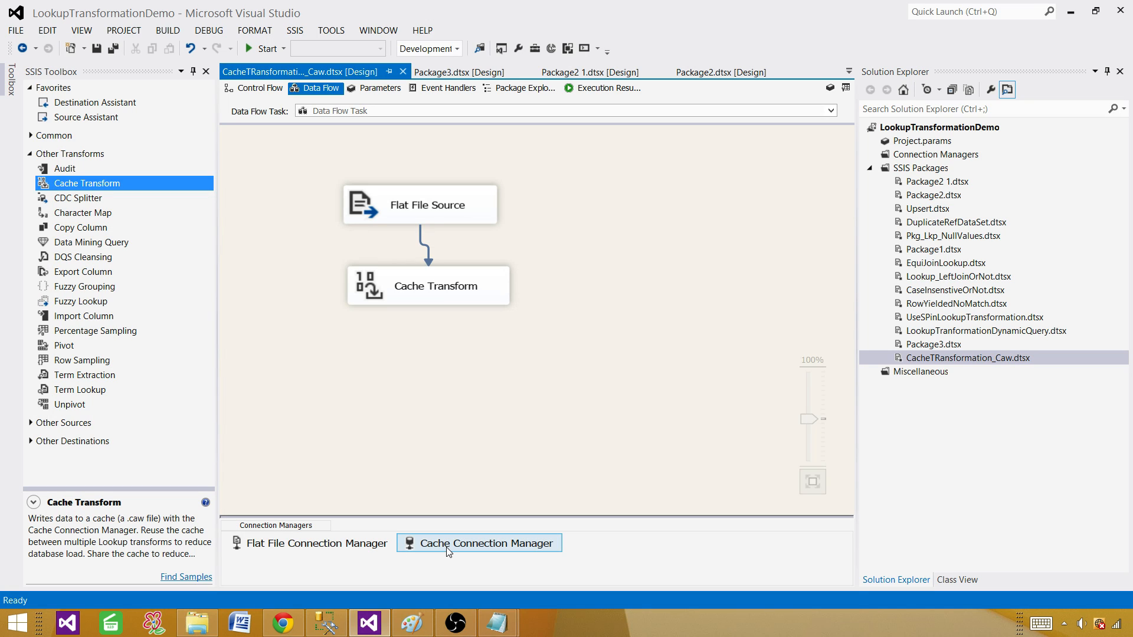
right_click(466, 546)
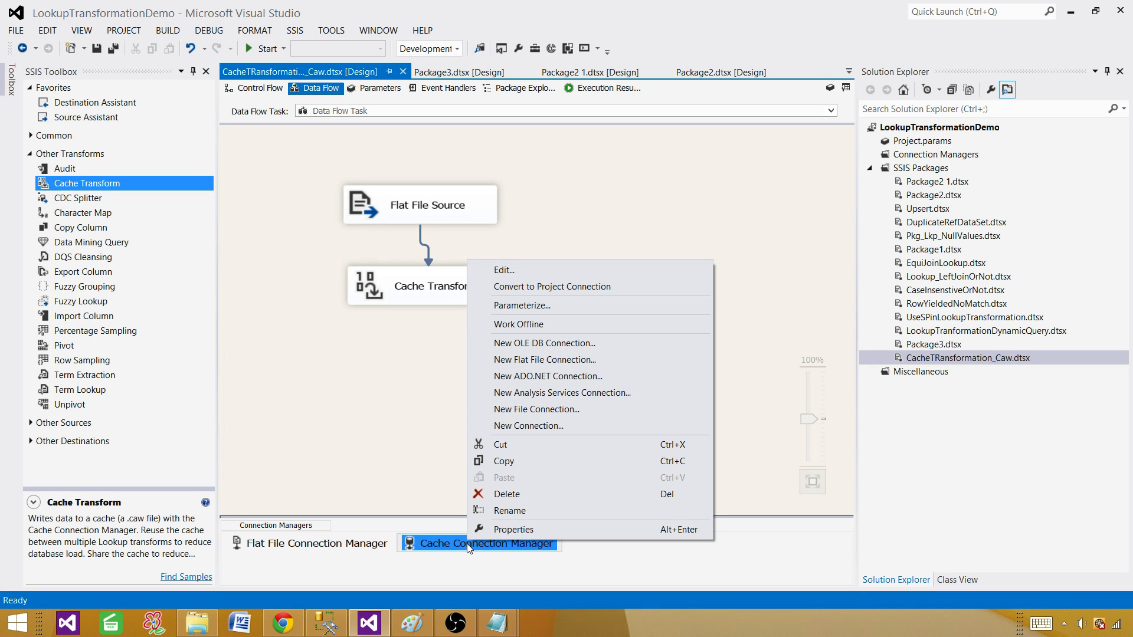
left_click(511, 531)
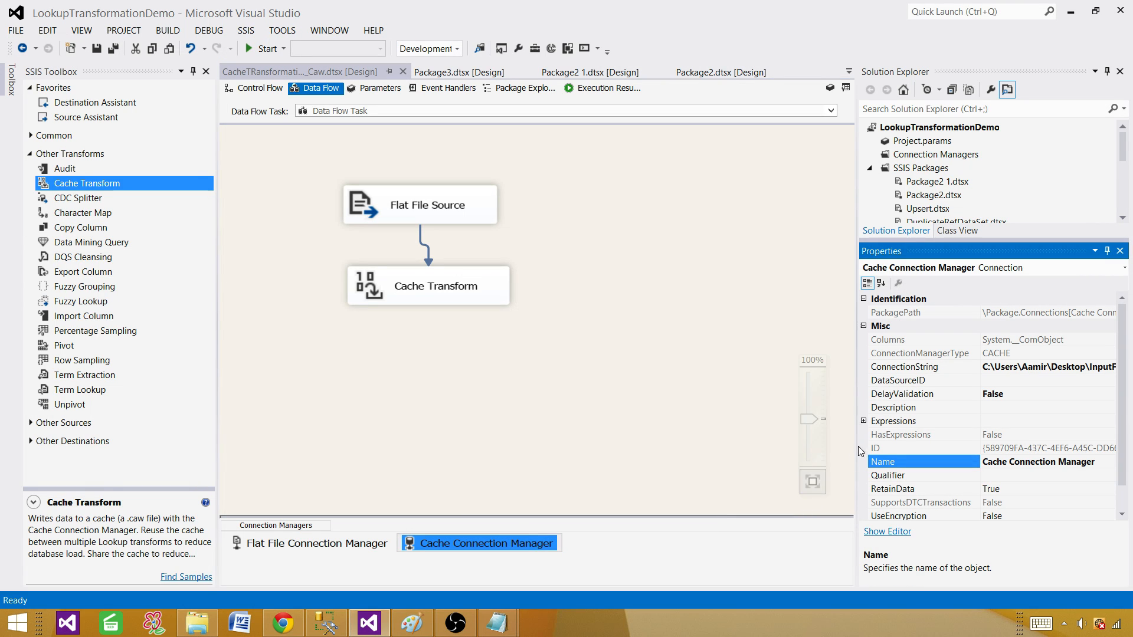
left_click(865, 424)
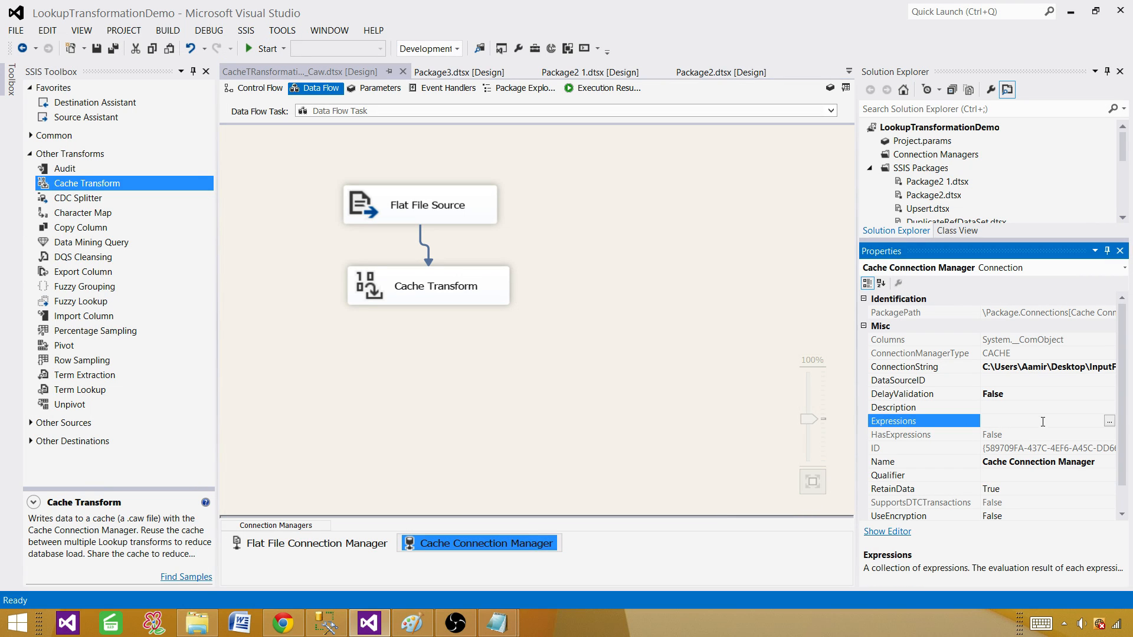
left_click(1113, 421)
left_click(508, 244)
left_click(514, 244)
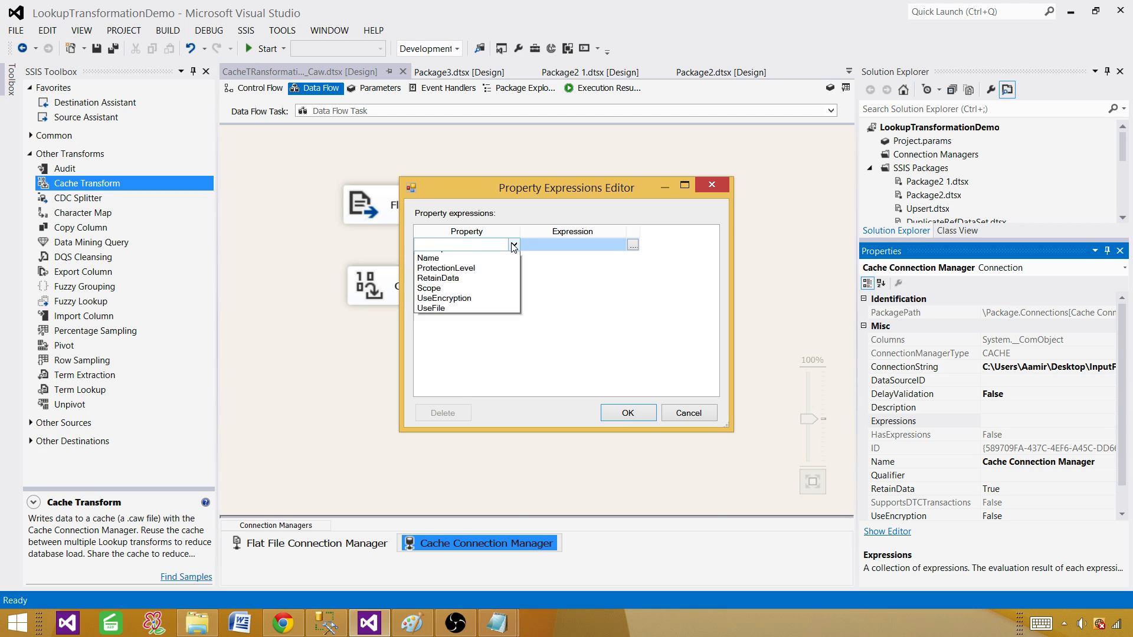
left_click(489, 258)
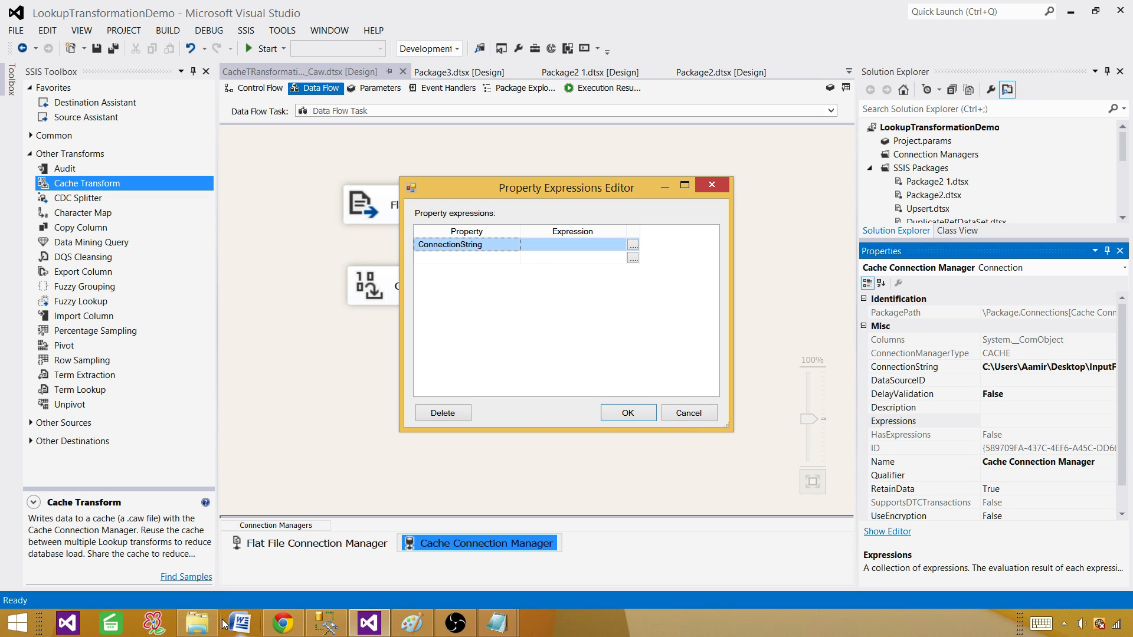
Step: Copy the full path of InputFolder from File Explorer and return to the property expressions in Visual Studio
left_click(197, 623)
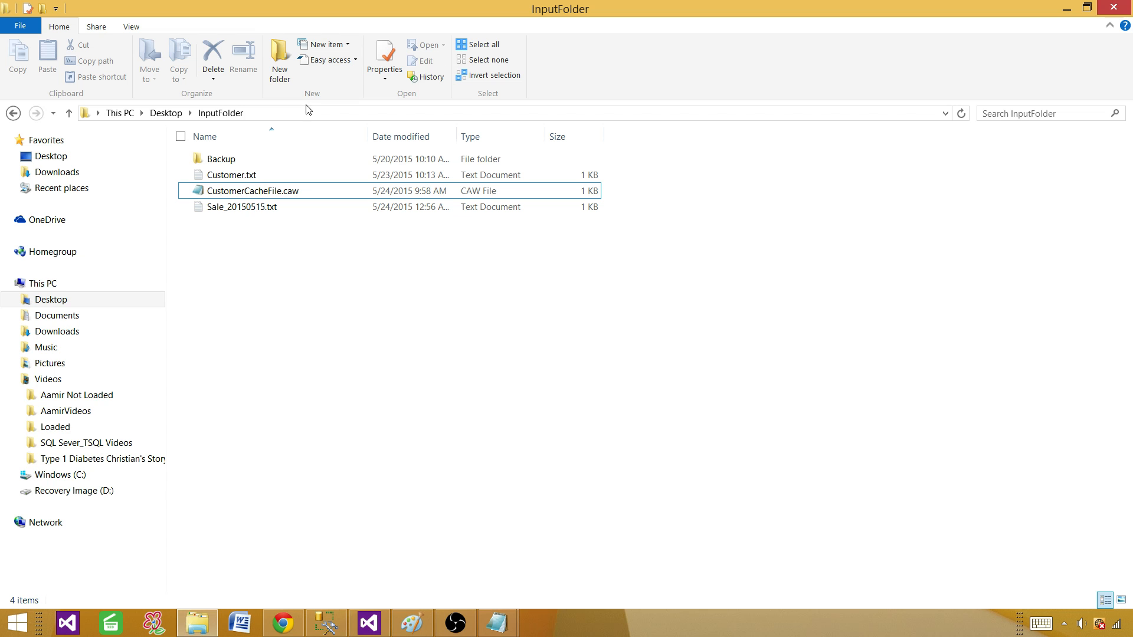
left_click(203, 112)
right_click(203, 111)
left_click(126, 150)
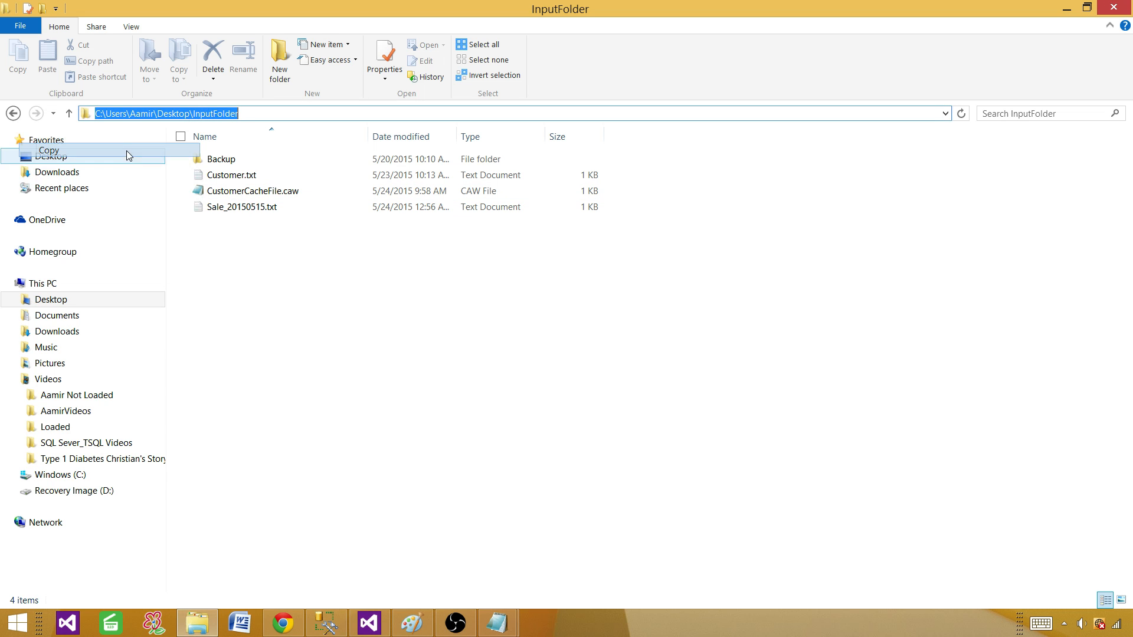
left_click(368, 623)
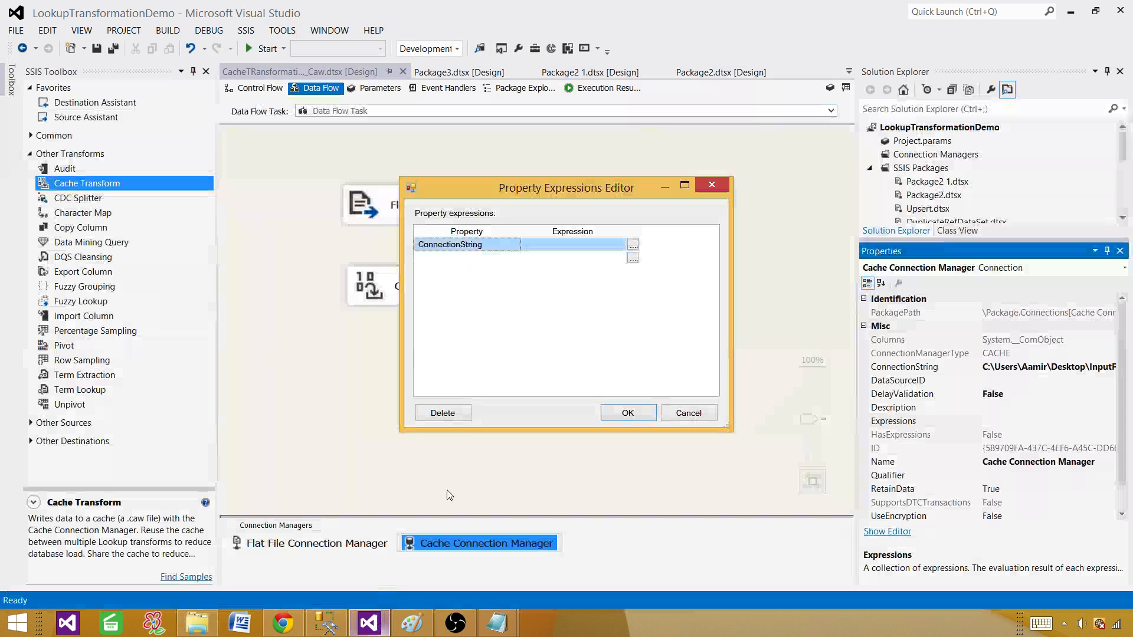
Step: Build the ConnectionString expression as the quoted InputFolder path followed by \MyTest.caw, and evaluate it
left_click(633, 245)
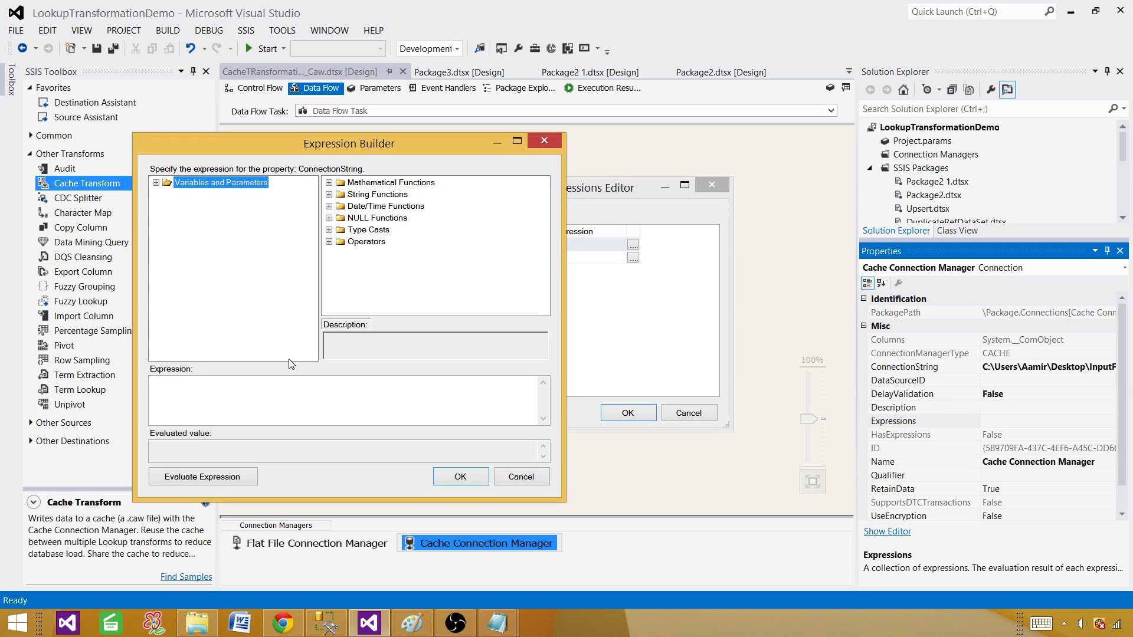
left_click(277, 390)
type("\"")
key("ctrl+v")
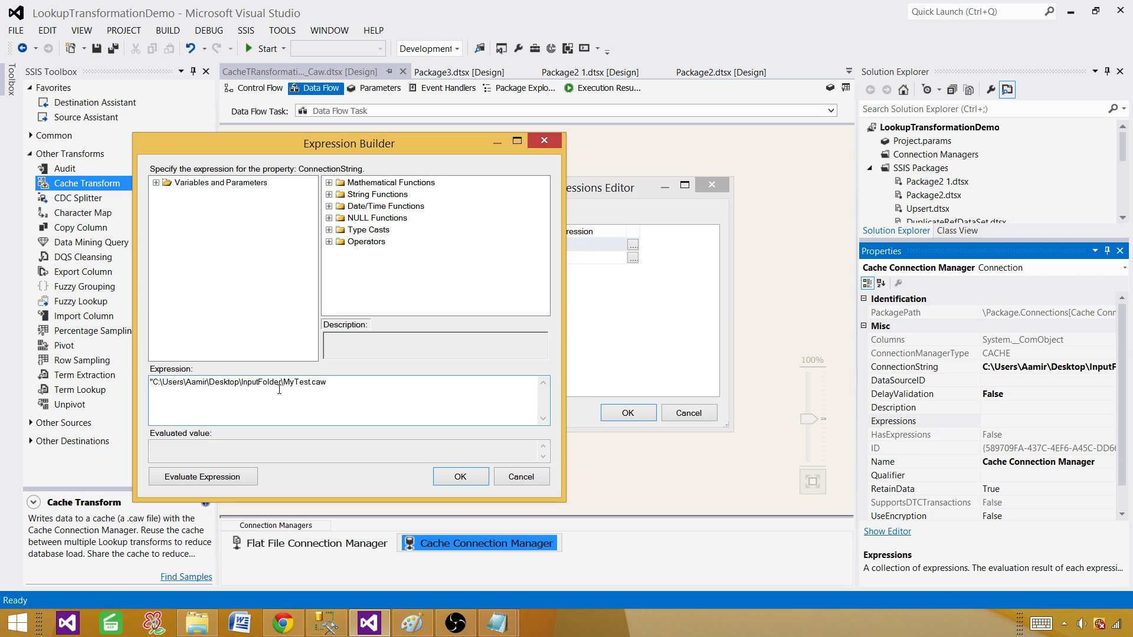
left_click(248, 475)
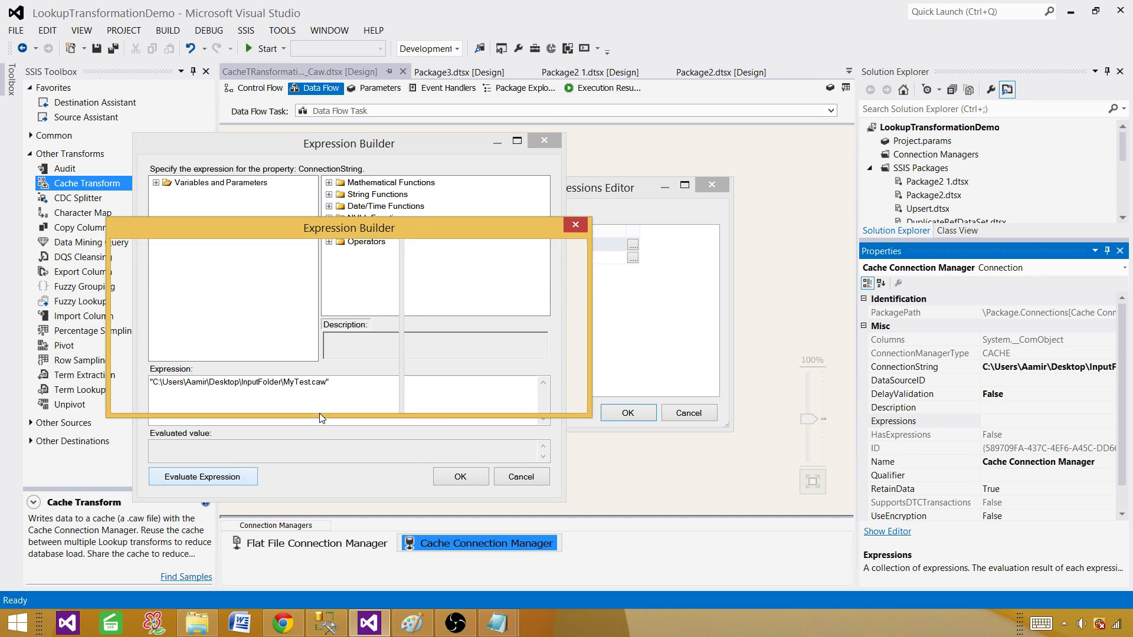
left_click(526, 399)
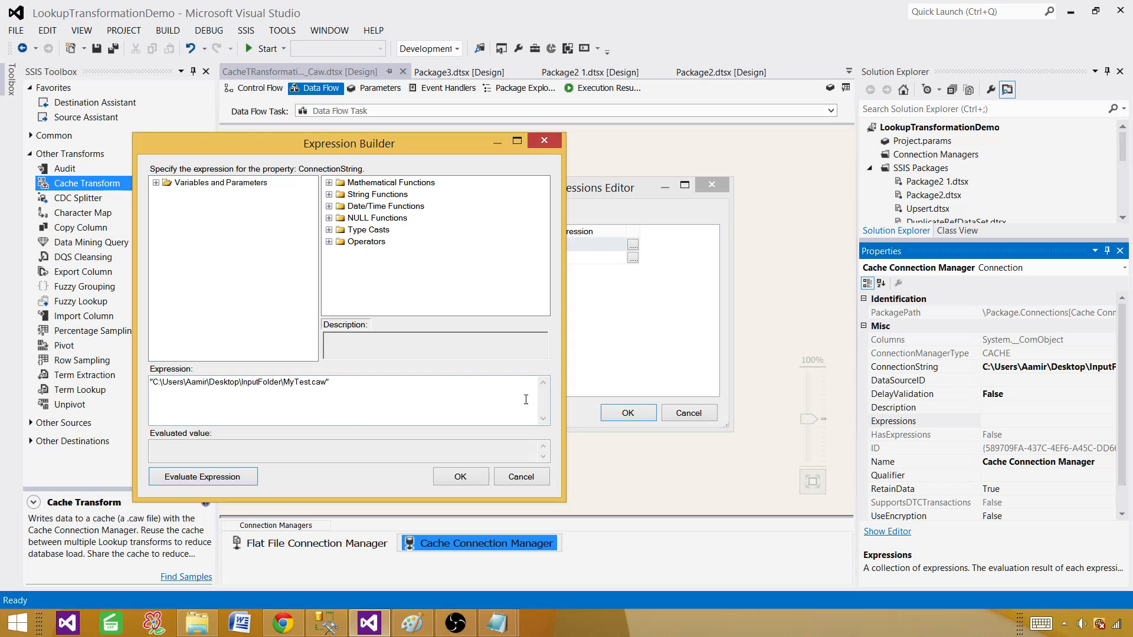
left_click(239, 479)
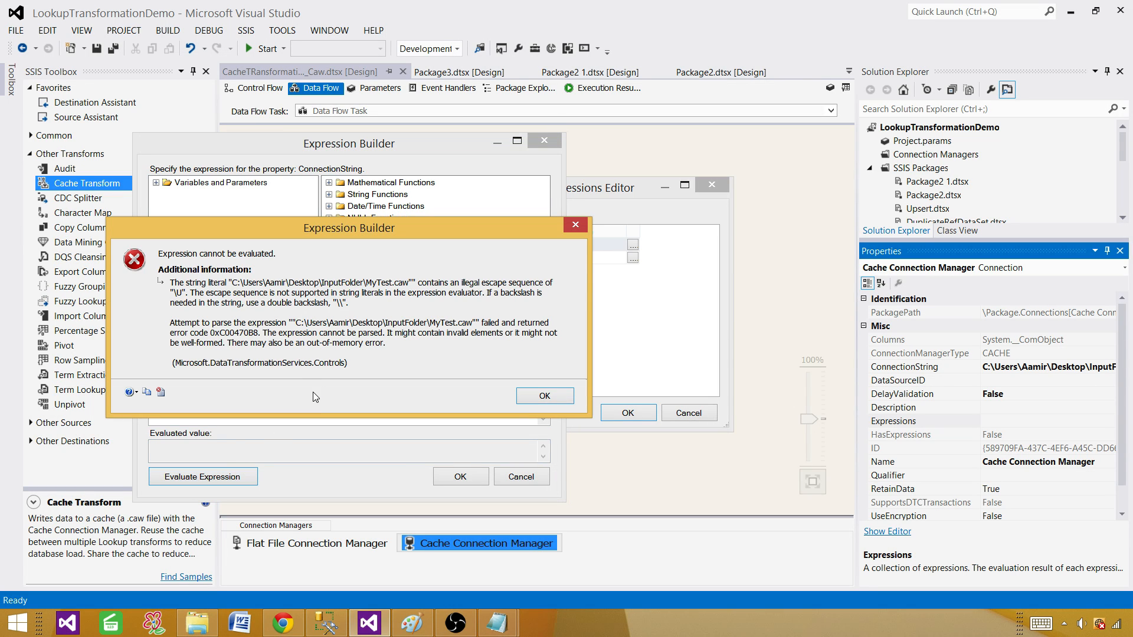
left_click(534, 395)
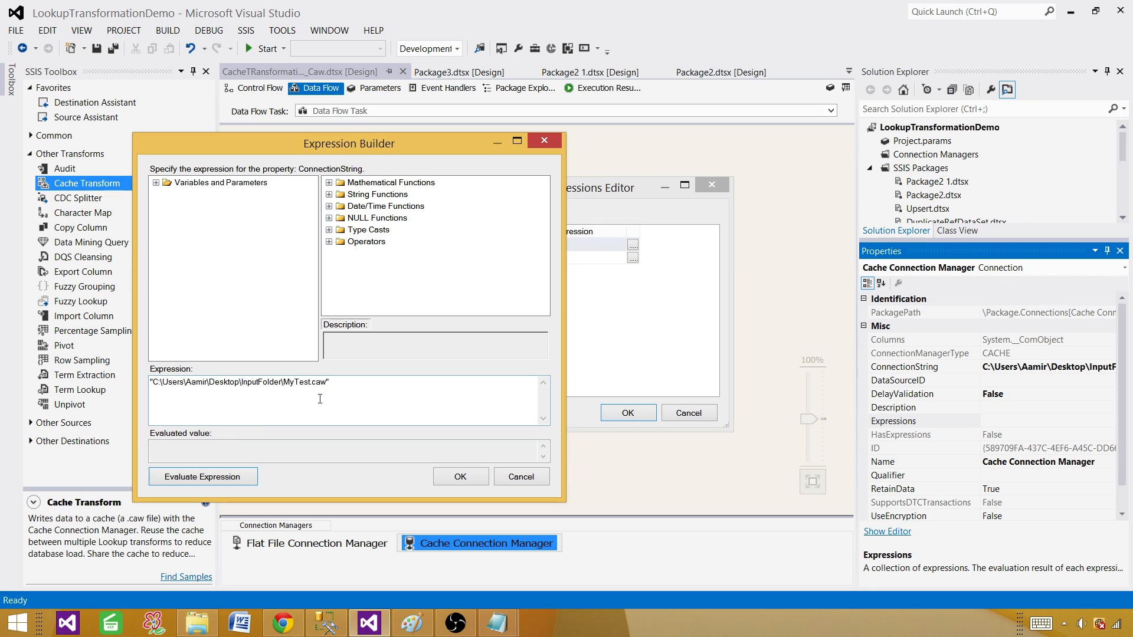
Step: Double each backslash in the expression's path up to InputFolder, evaluate the expression, and dismiss the message
left_click(207, 383)
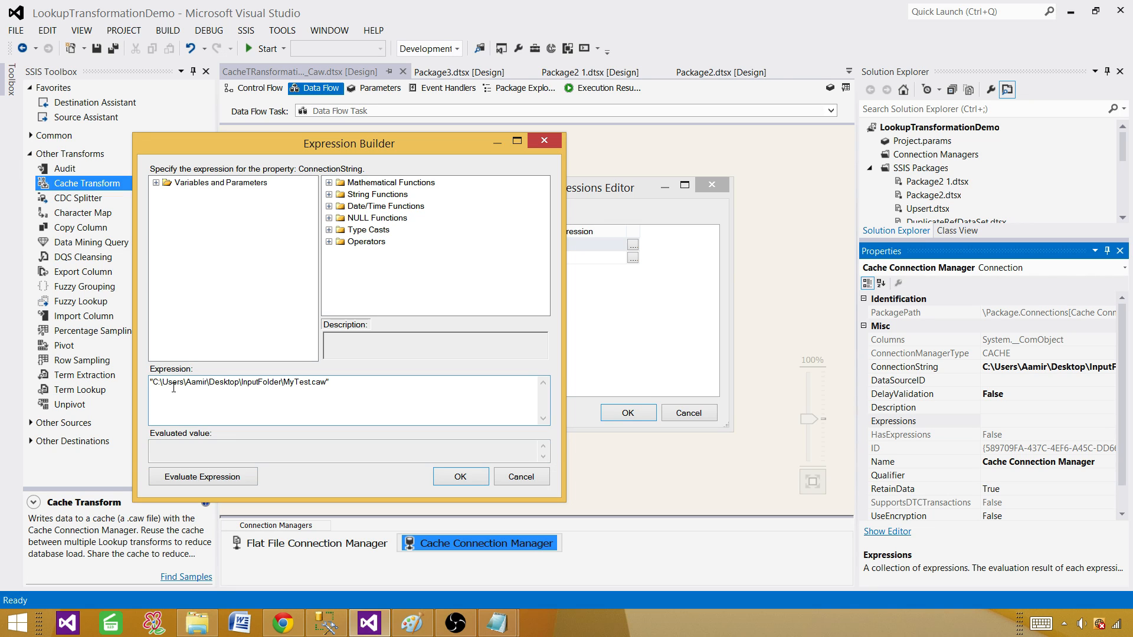
type("\\")
left_click(190, 382)
type("\\")
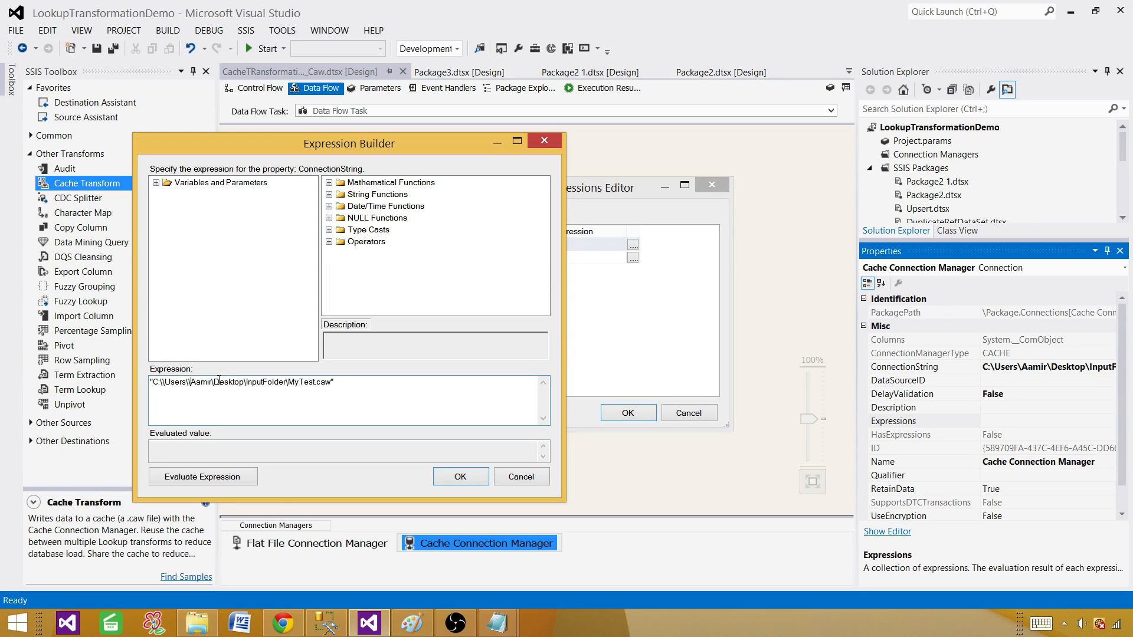
left_click(215, 382)
type("\\")
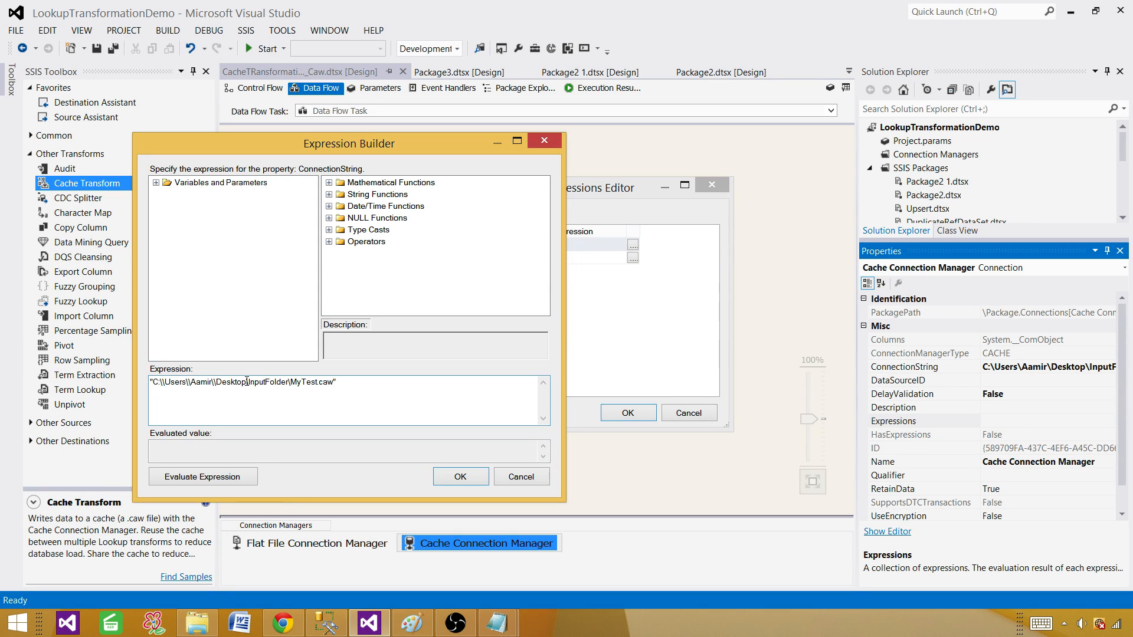
left_click(247, 381)
type("\\")
left_click(239, 476)
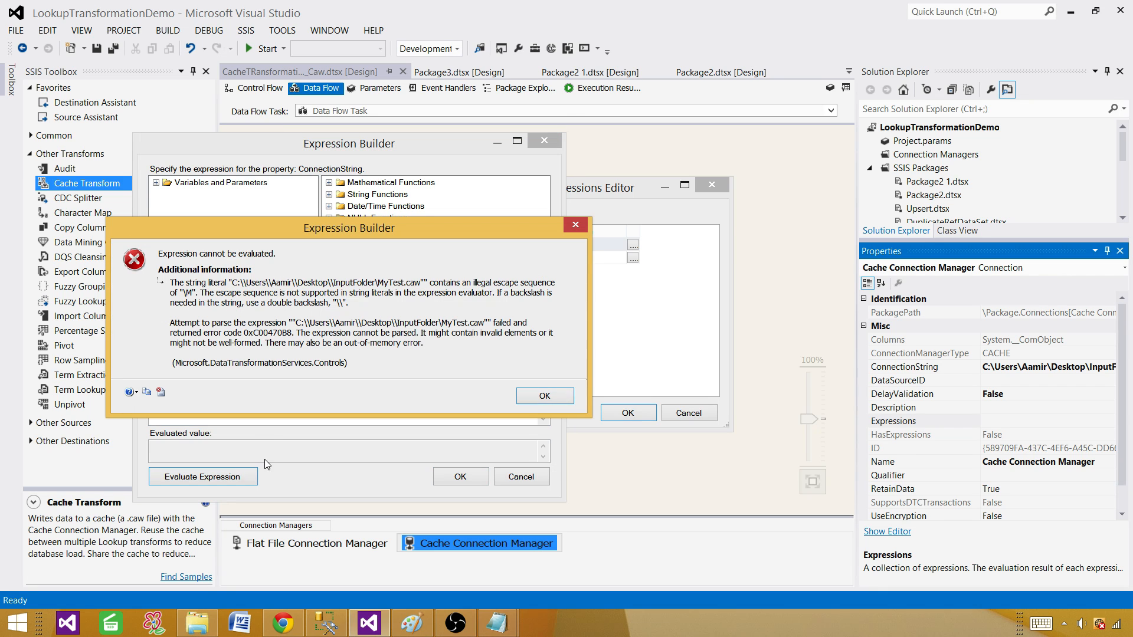
left_click(544, 395)
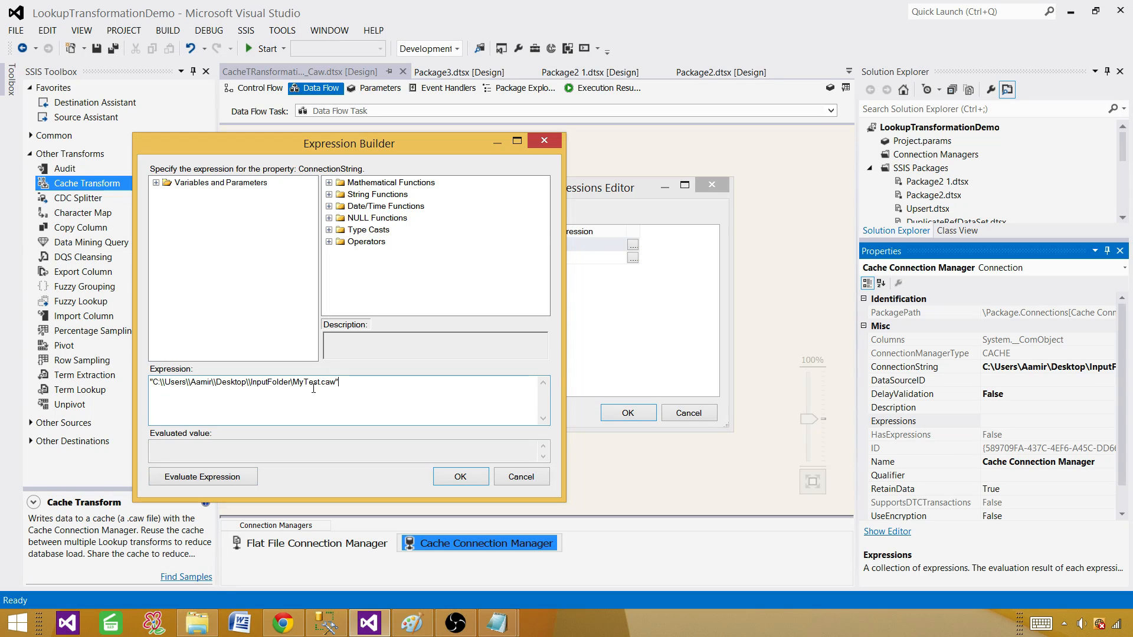
Step: Double the backslash before MyTest.caw, evaluate the expression, and accept it as the cache connection's ConnectionString
left_click(295, 381)
type("\\")
left_click(238, 480)
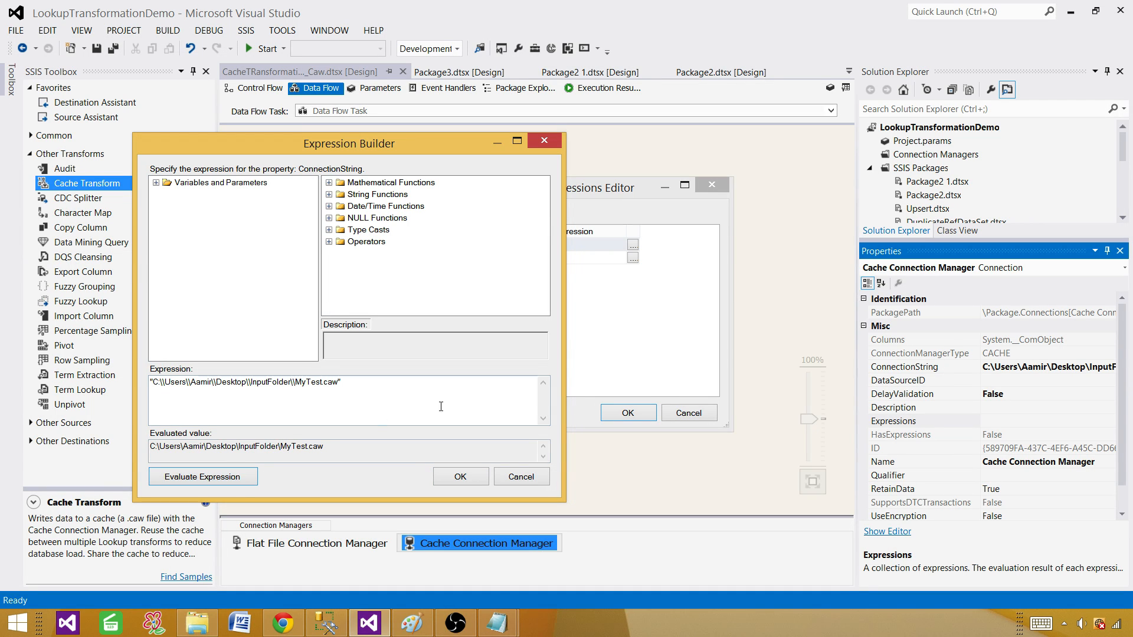
left_click_drag(357, 447, 149, 447)
left_click(461, 476)
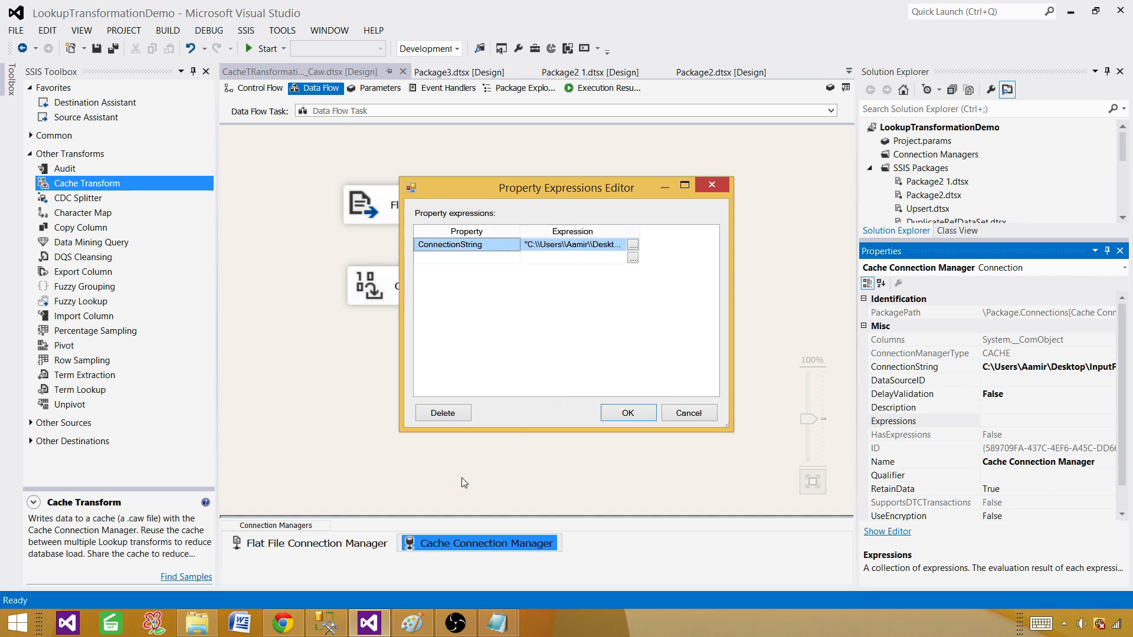
left_click(617, 412)
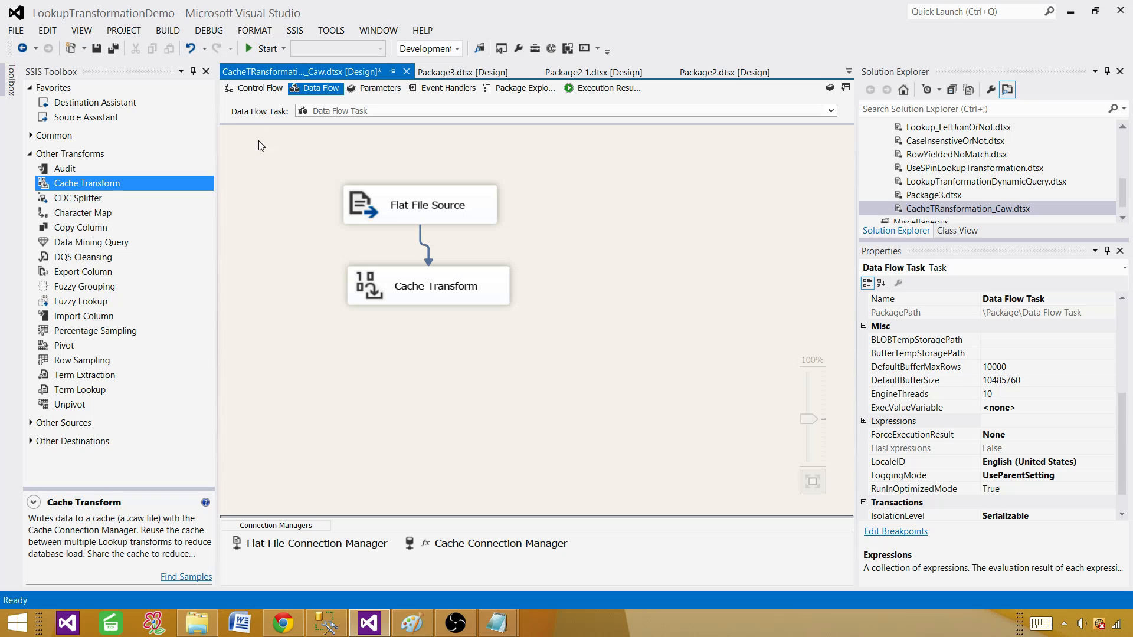
Step: Run the package to write MyTest.caw, stop debugging, and check for the file in InputFolder in File Explorer
left_click(264, 53)
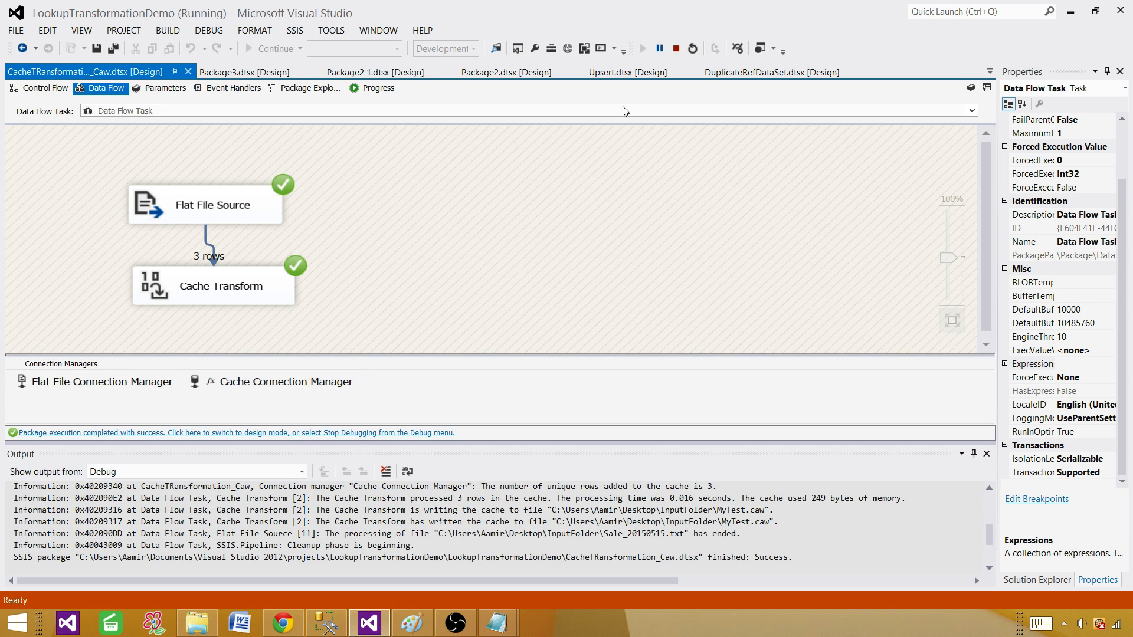
left_click(676, 48)
left_click(197, 623)
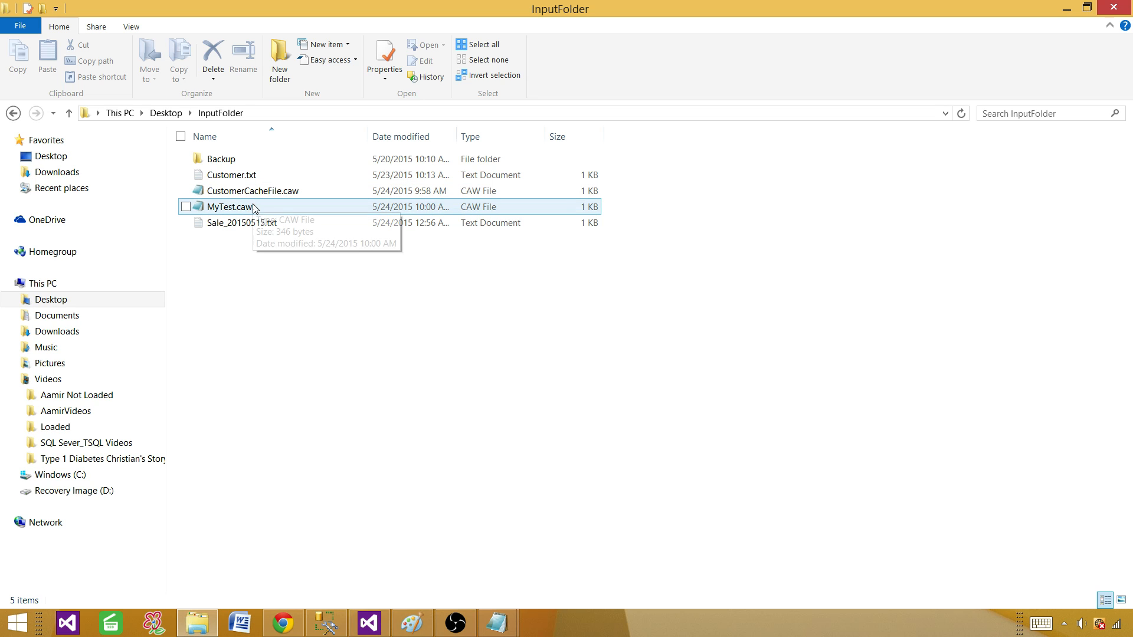
left_click(244, 113)
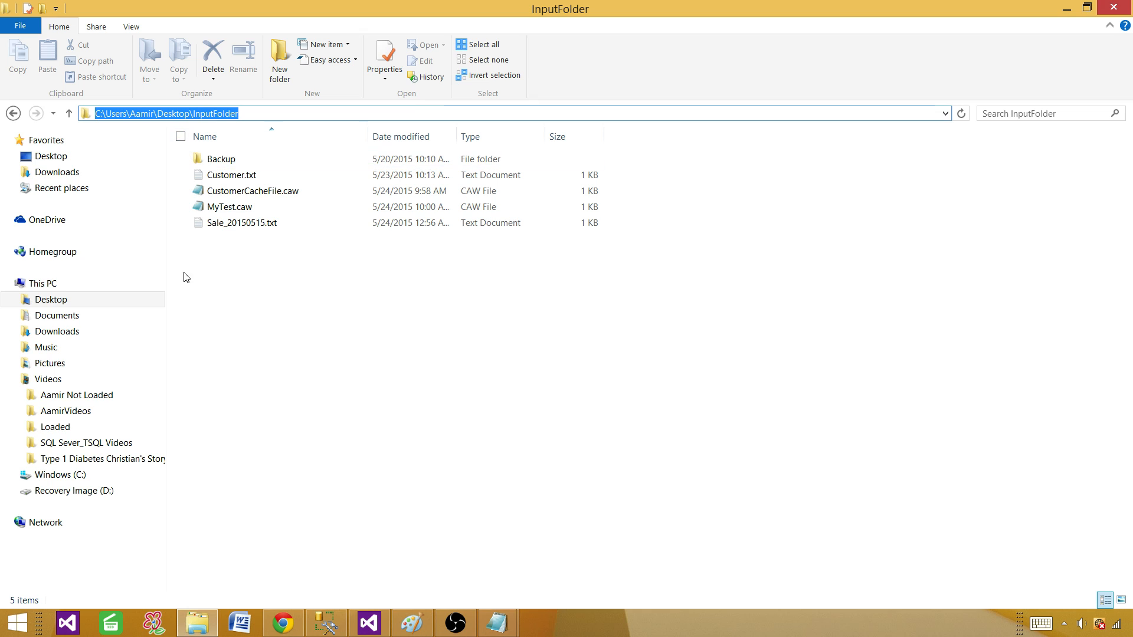
Step: Switch from File Explorer back to the LookupTransformationDemo project in Visual Studio and close the Properties window
left_click(251, 109)
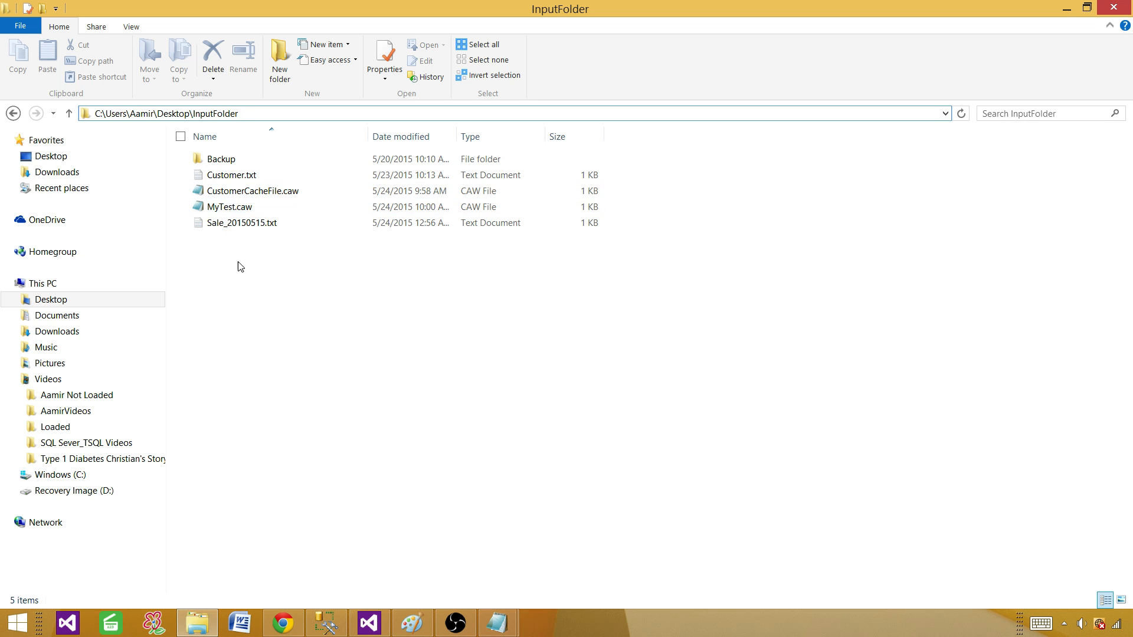
left_click(289, 298)
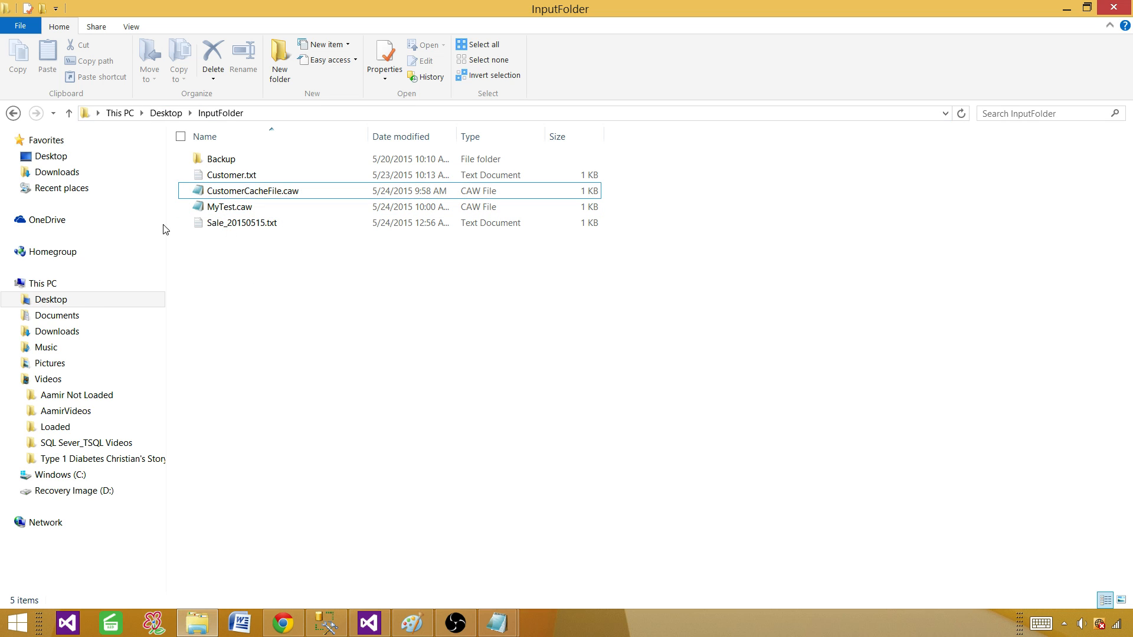
left_click(369, 622)
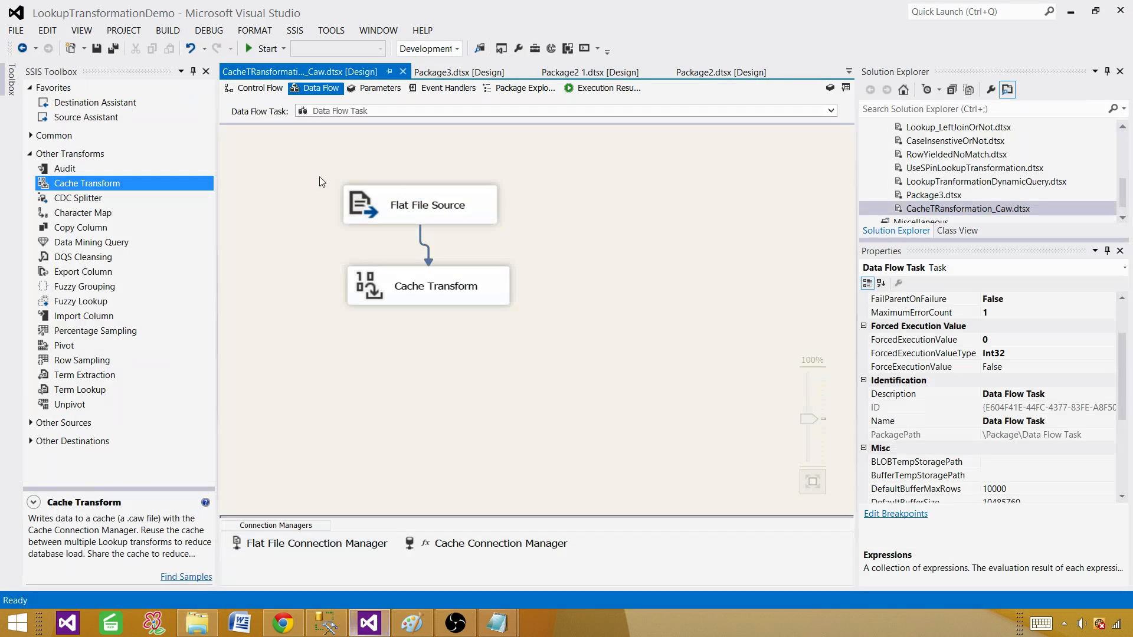
left_click(1120, 251)
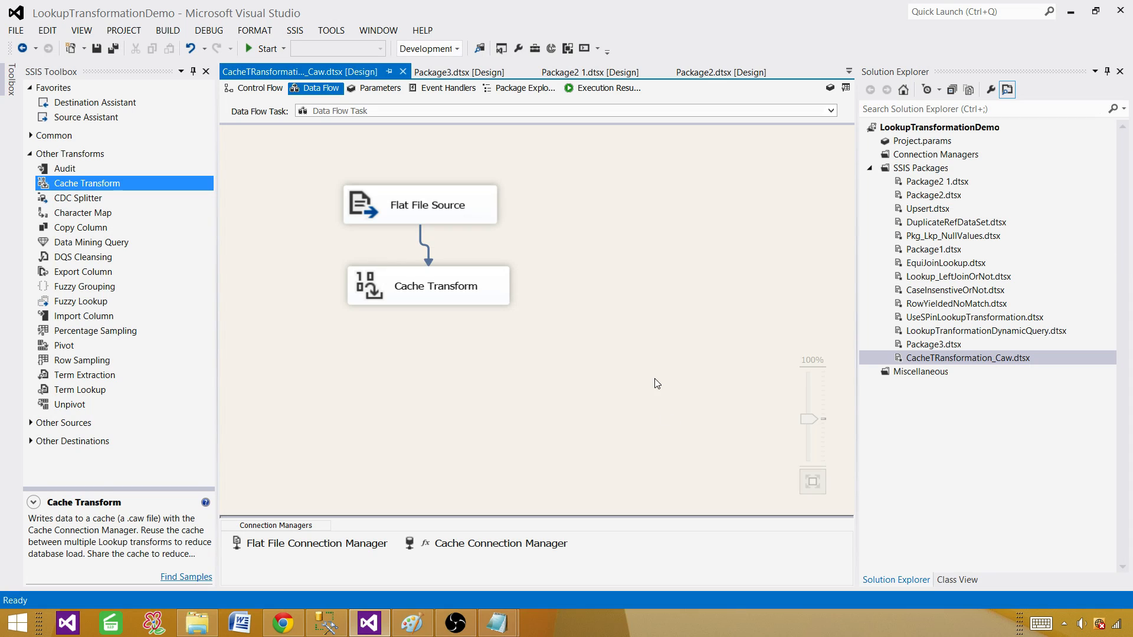
left_click(927, 170)
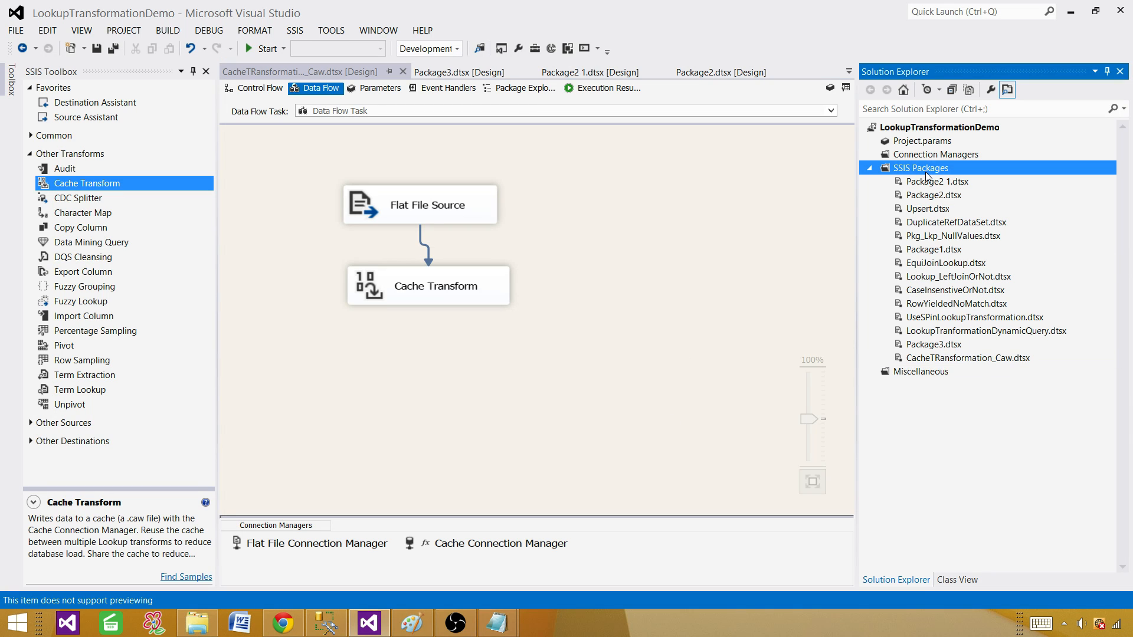
left_click(702, 286)
Step: Add two Data Flow Tasks below the existing one in the control flow and connect the existing task to the first new one
left_click(234, 88)
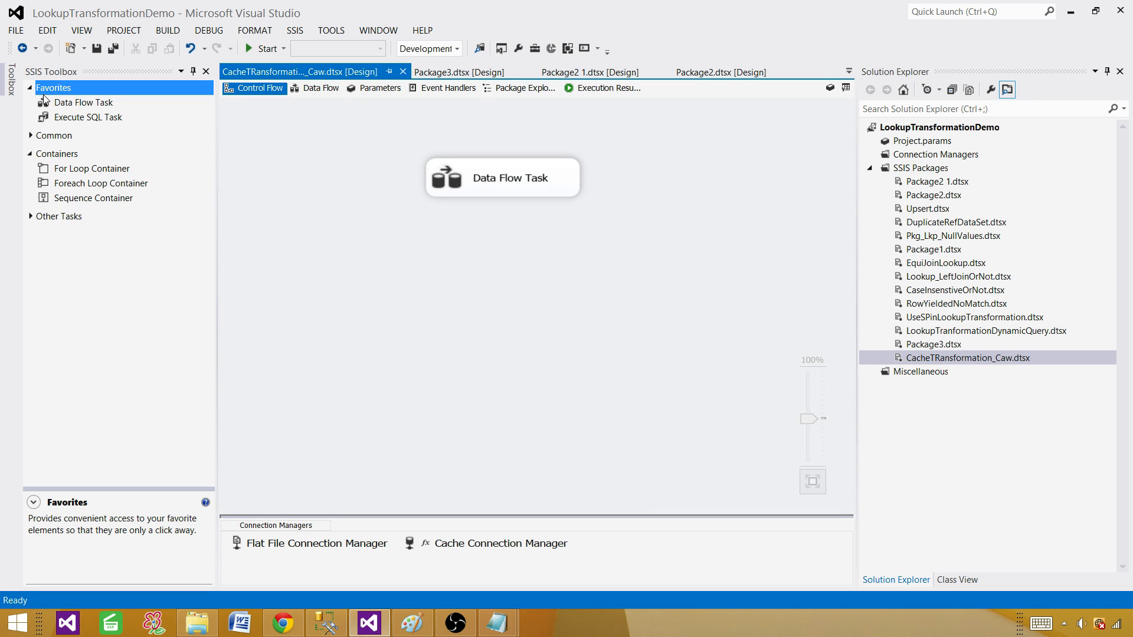
left_click_drag(59, 103, 439, 249)
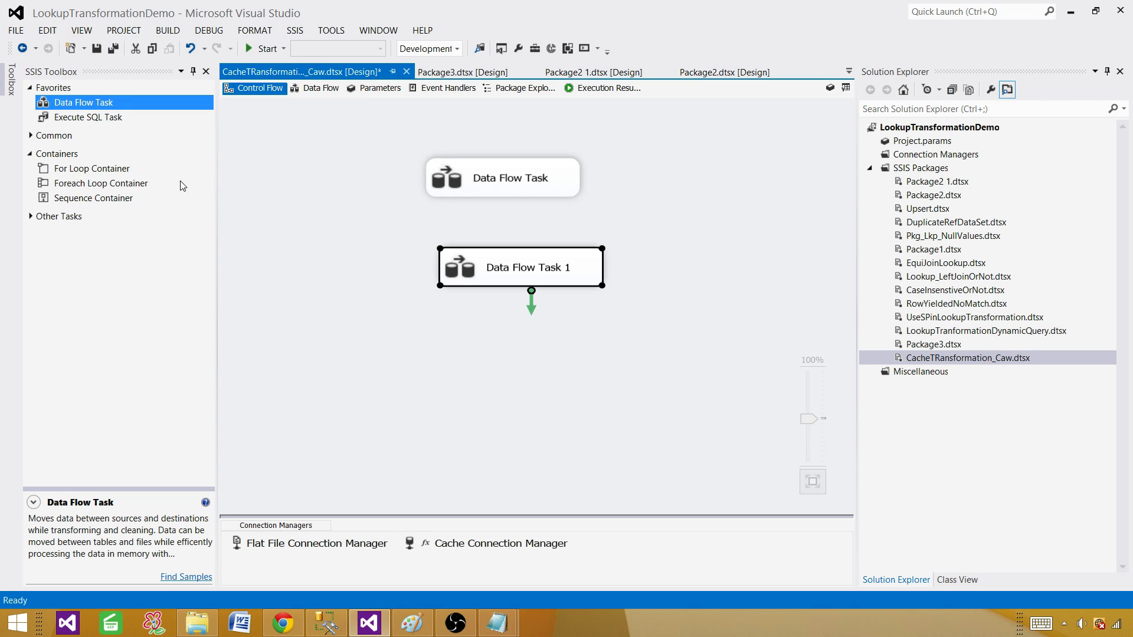
left_click_drag(439, 341, 440, 342)
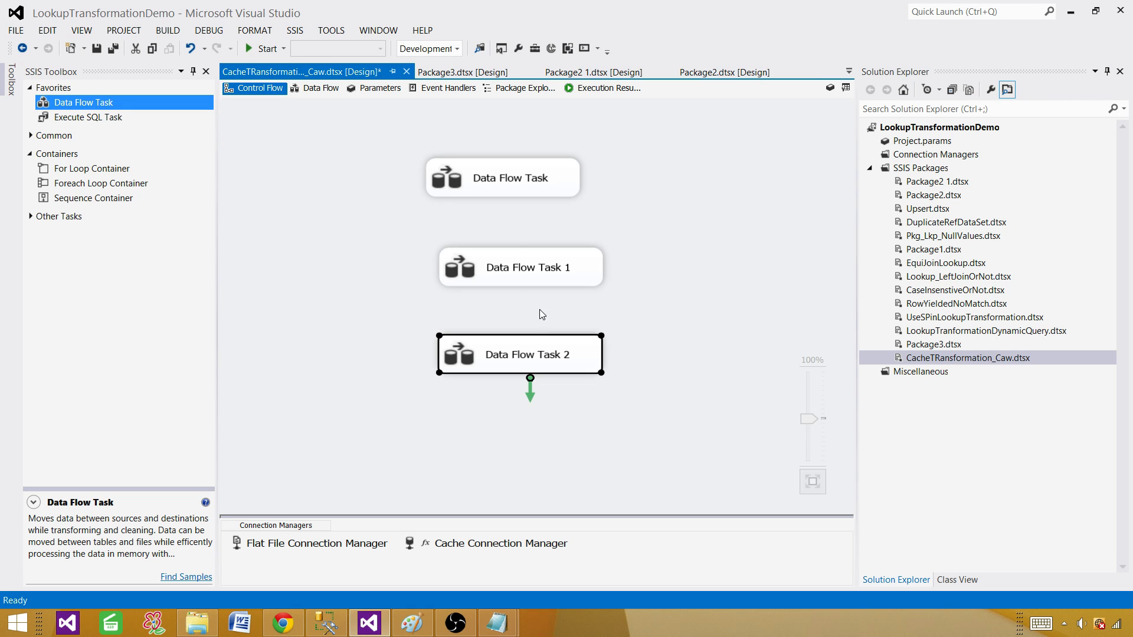
left_click(512, 184)
left_click_drag(508, 220, 514, 276)
Step: Rename the original Data Flow Task as Create Cache File
left_click(505, 183)
left_click(536, 178)
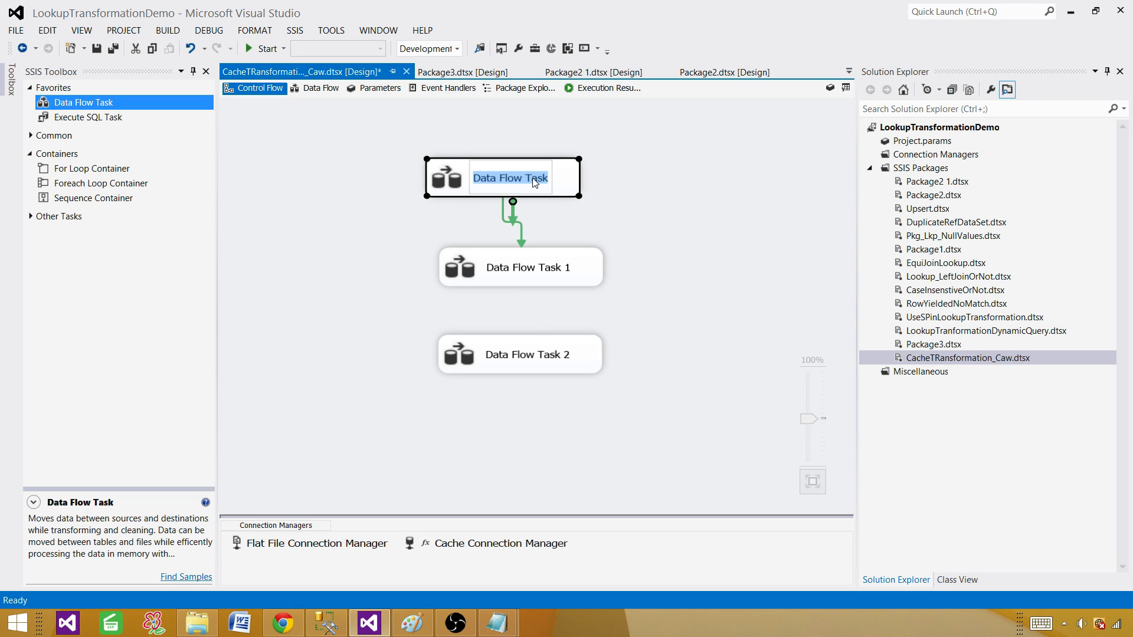
type("Creat")
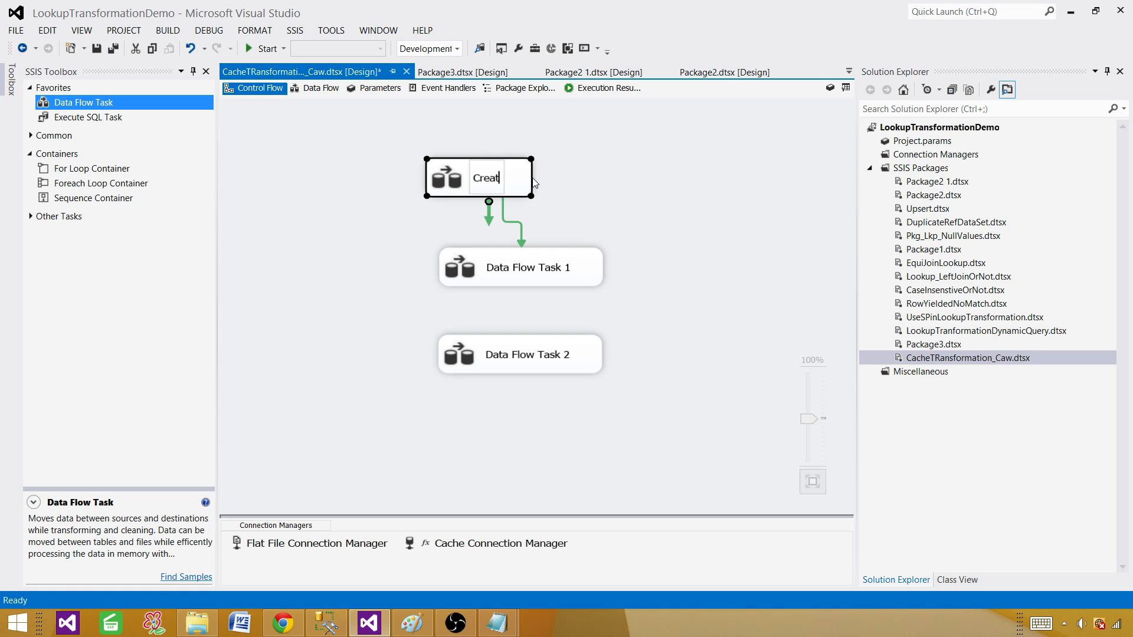
type("e Cache Fi")
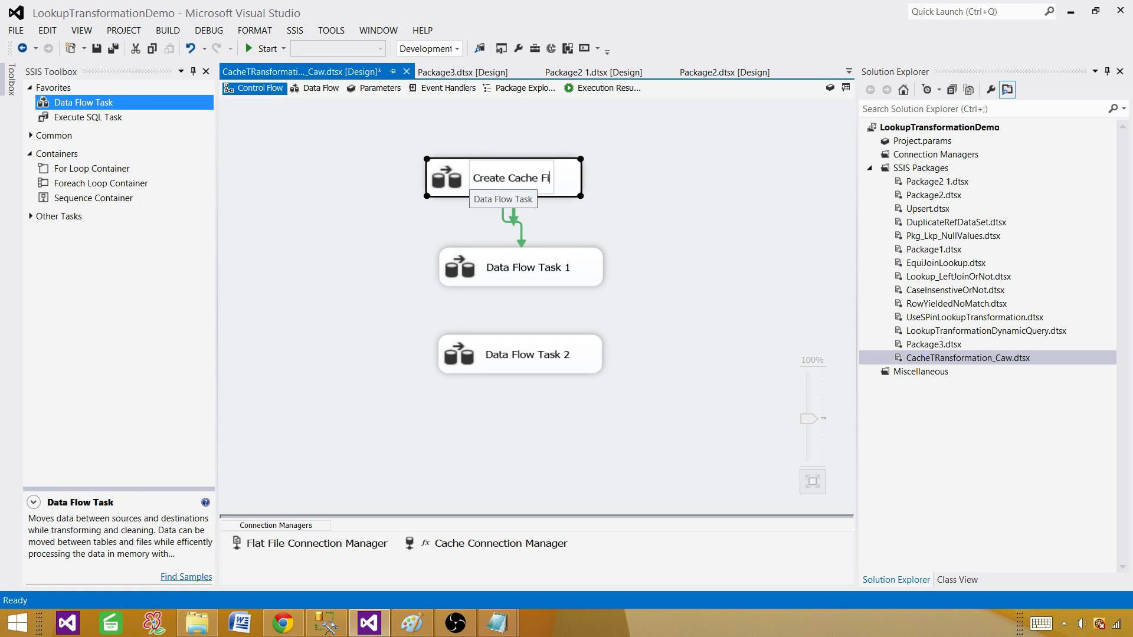
type("le")
left_click(725, 266)
Step: Open Data Flow Task 1 and add an OLE DB Source to its data flow
left_click(554, 269)
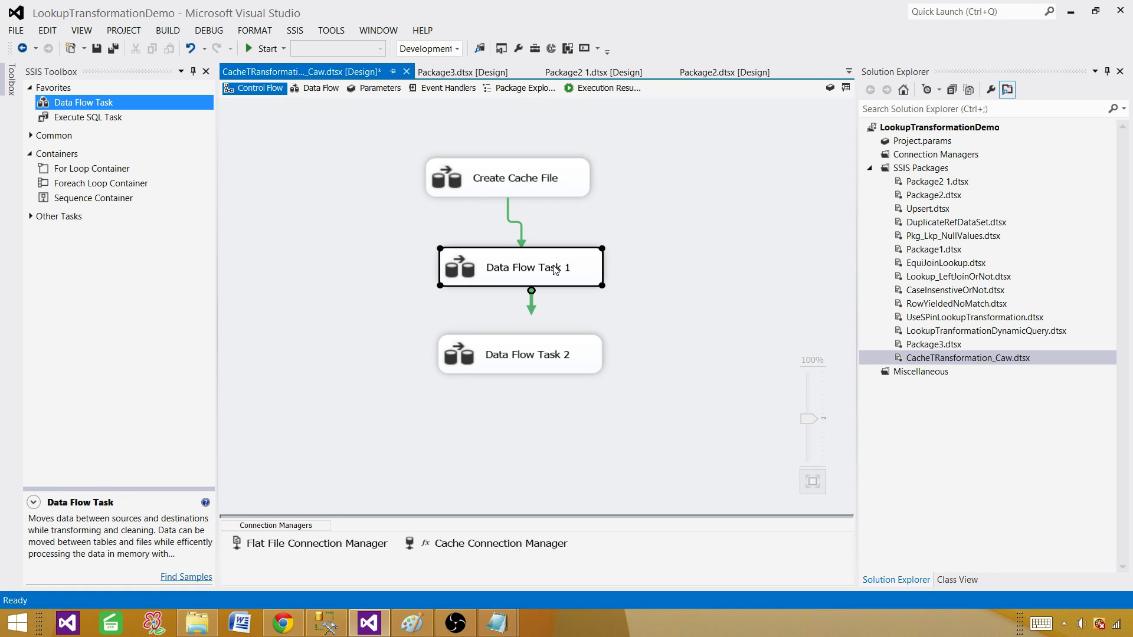
double_click(554, 269)
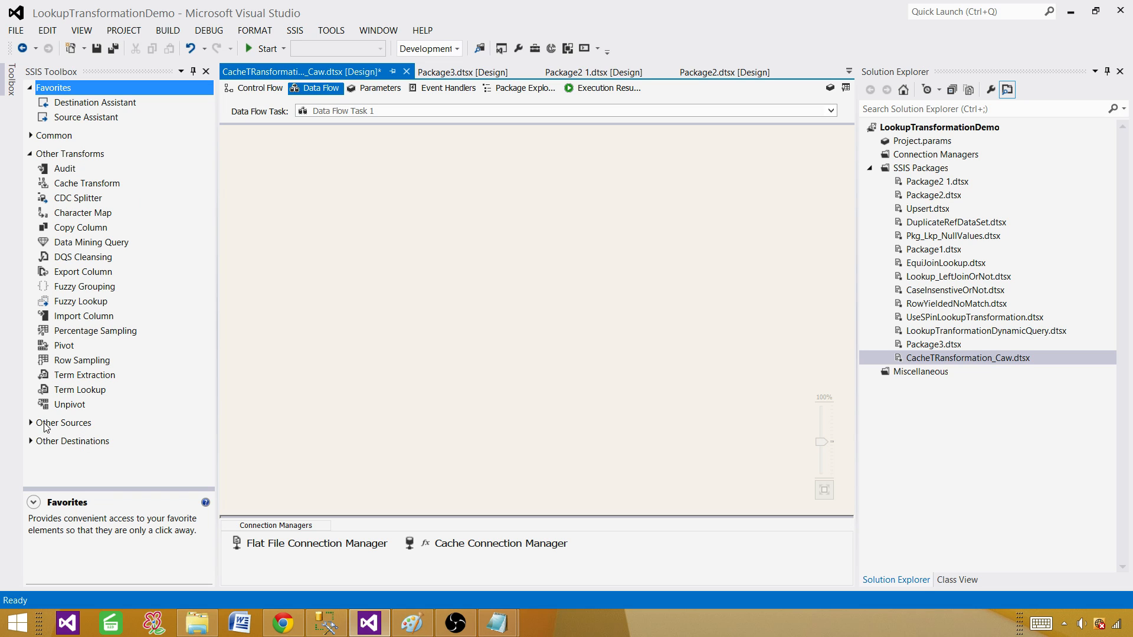
left_click(31, 422)
scroll(124, 393, "down", 2)
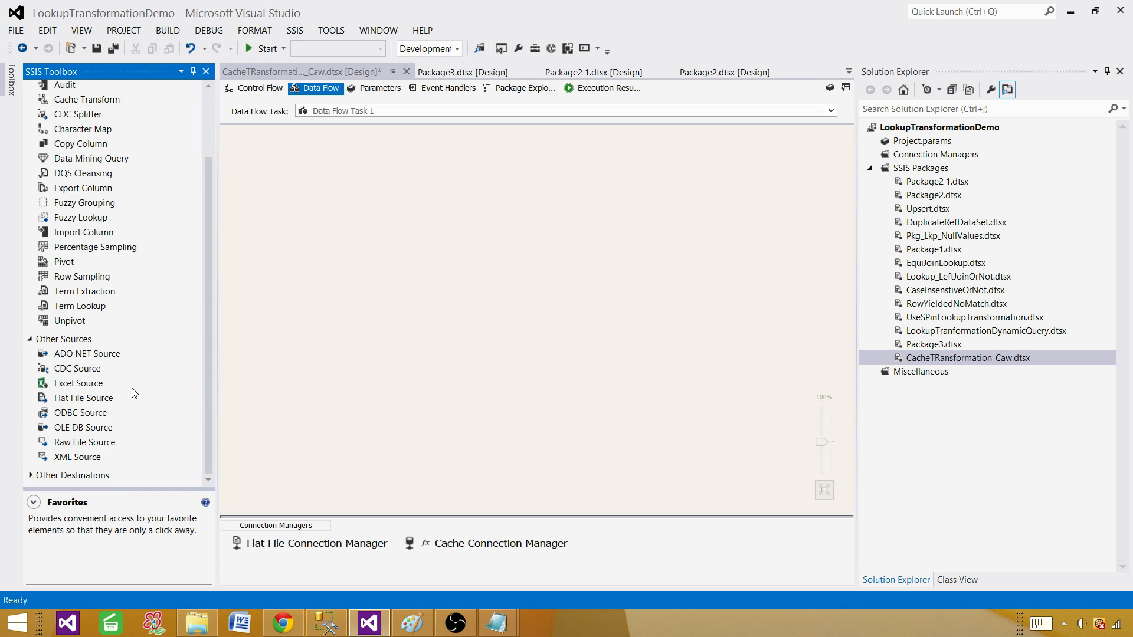
left_click_drag(95, 427, 460, 170)
left_click(682, 350)
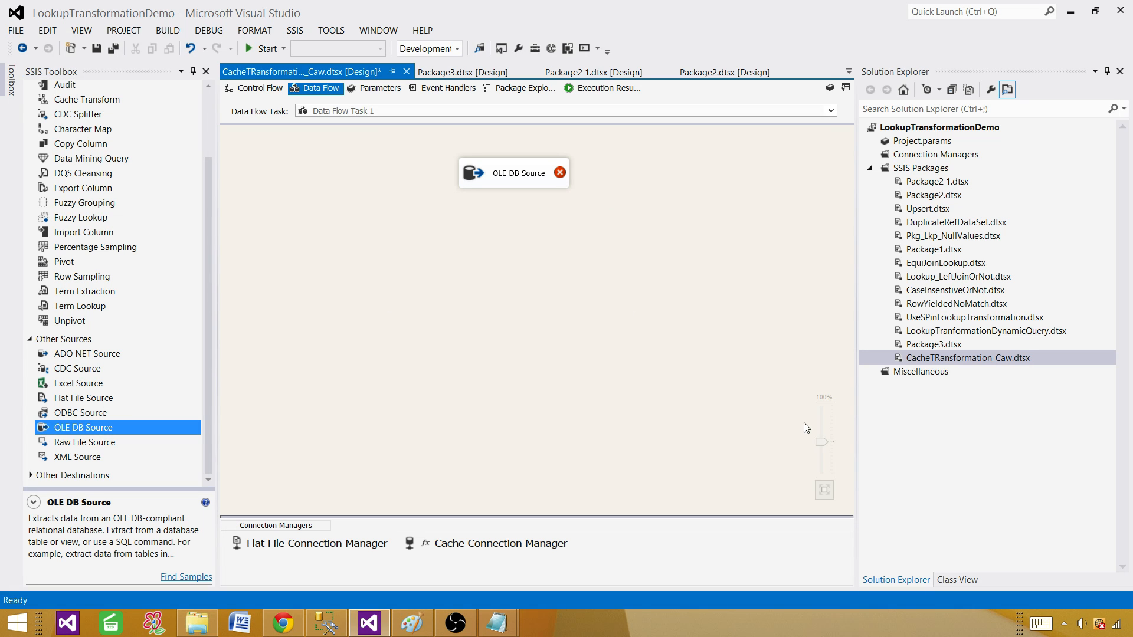
left_click_drag(821, 442, 821, 428)
Step: Open the OLE DB Source for editing and assign it the existing connection to the SQL2014 server's Test database
double_click(678, 203)
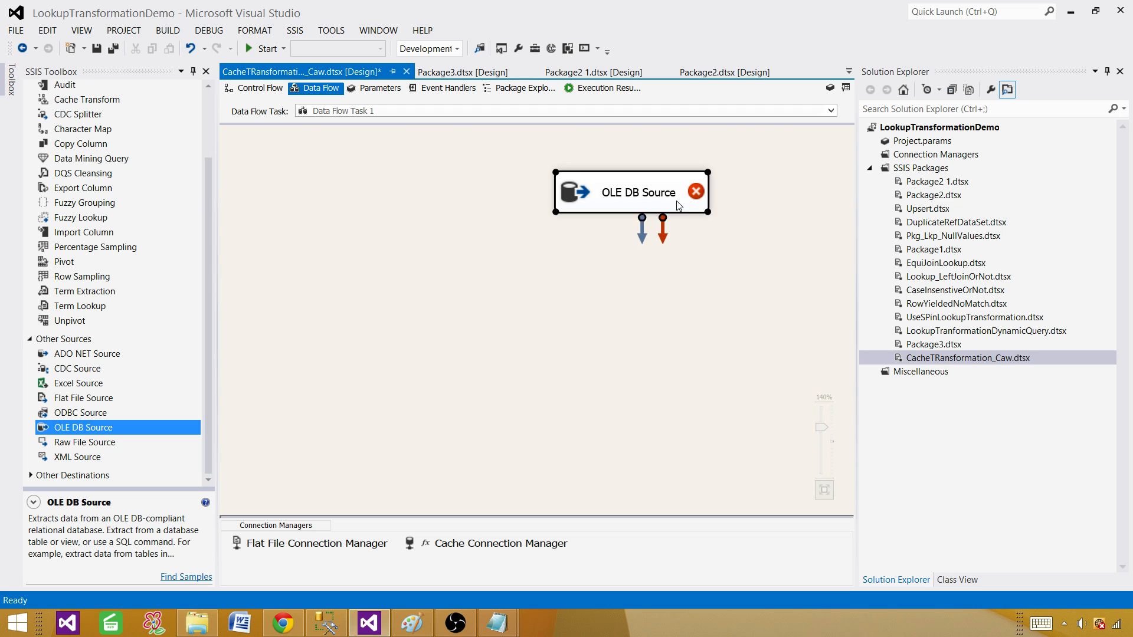
left_click(783, 220)
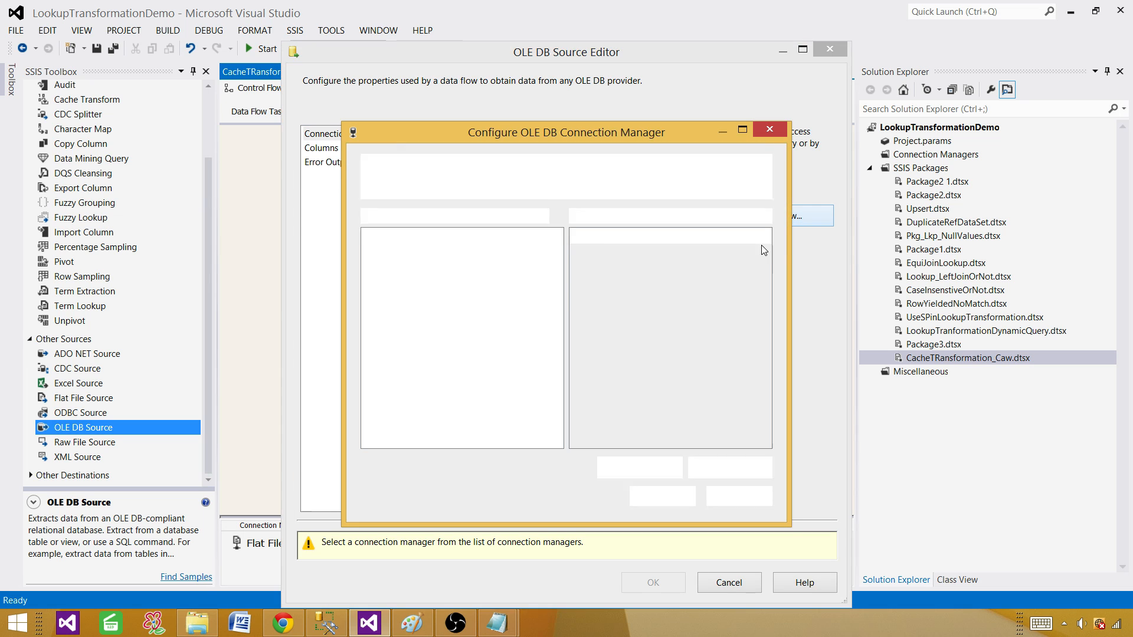
left_click(434, 248)
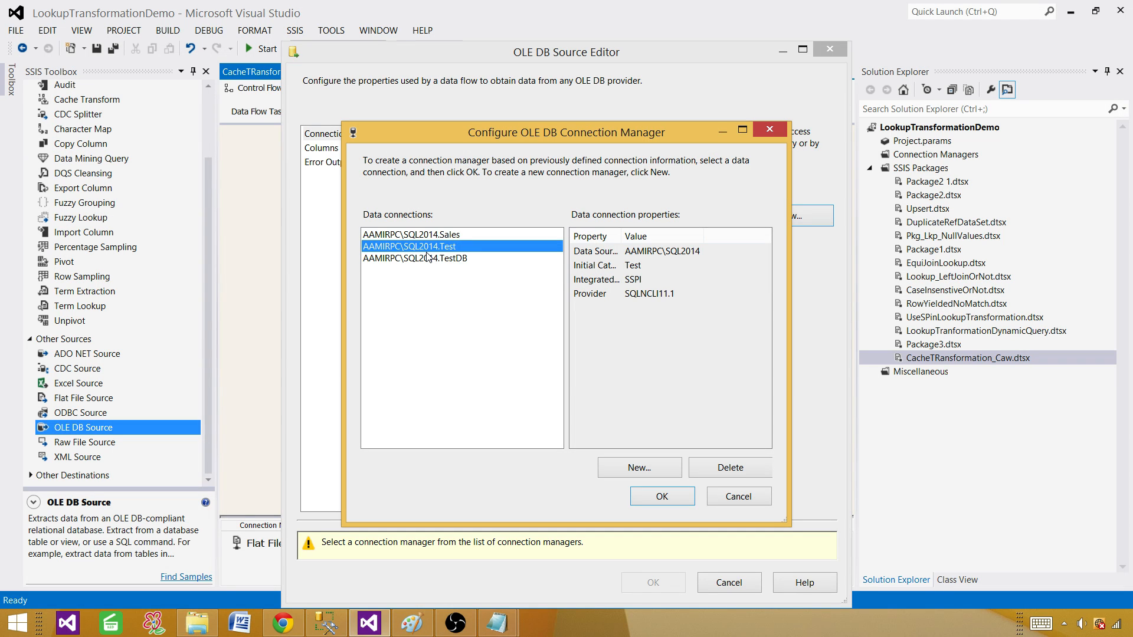
left_click(666, 497)
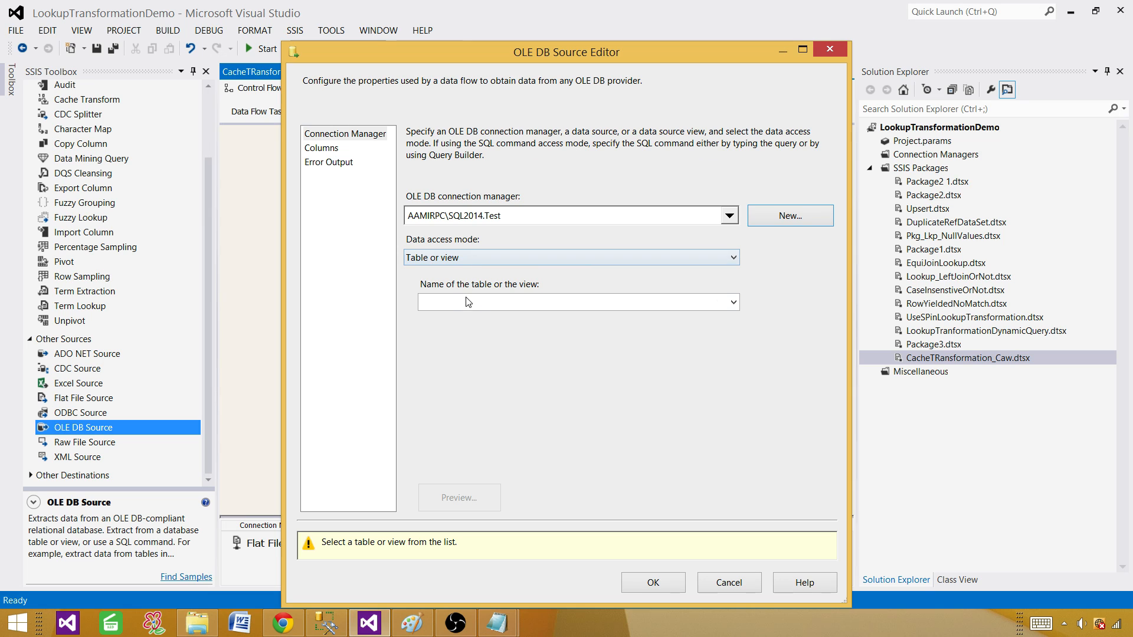
Step: Set the OLE DB Source's data access mode to SQL command
left_click(470, 303)
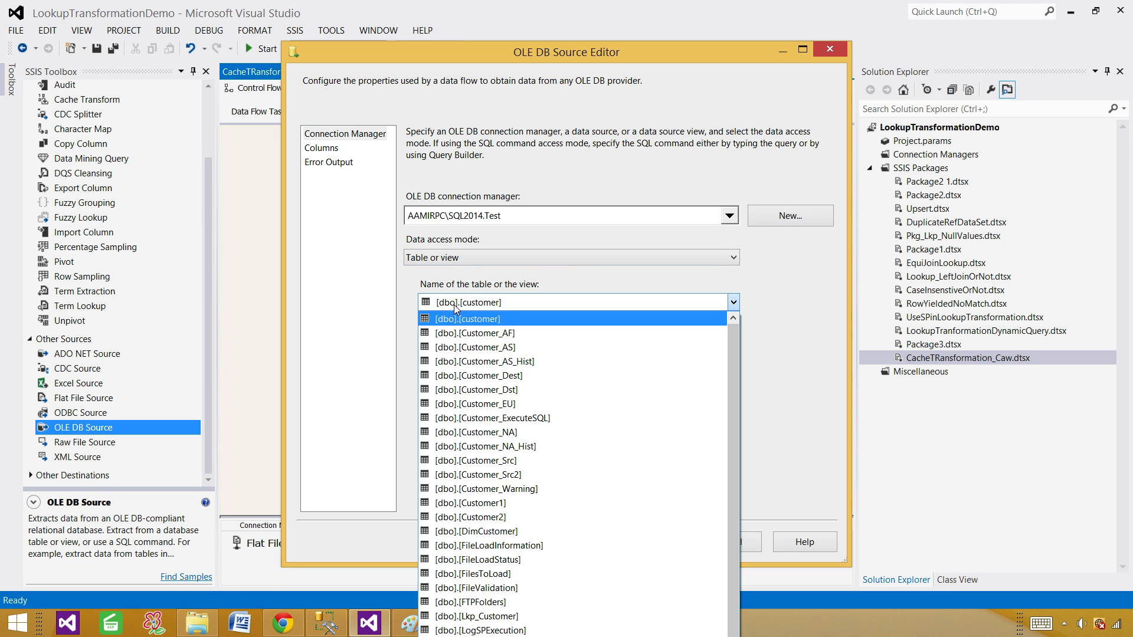
left_click(445, 319)
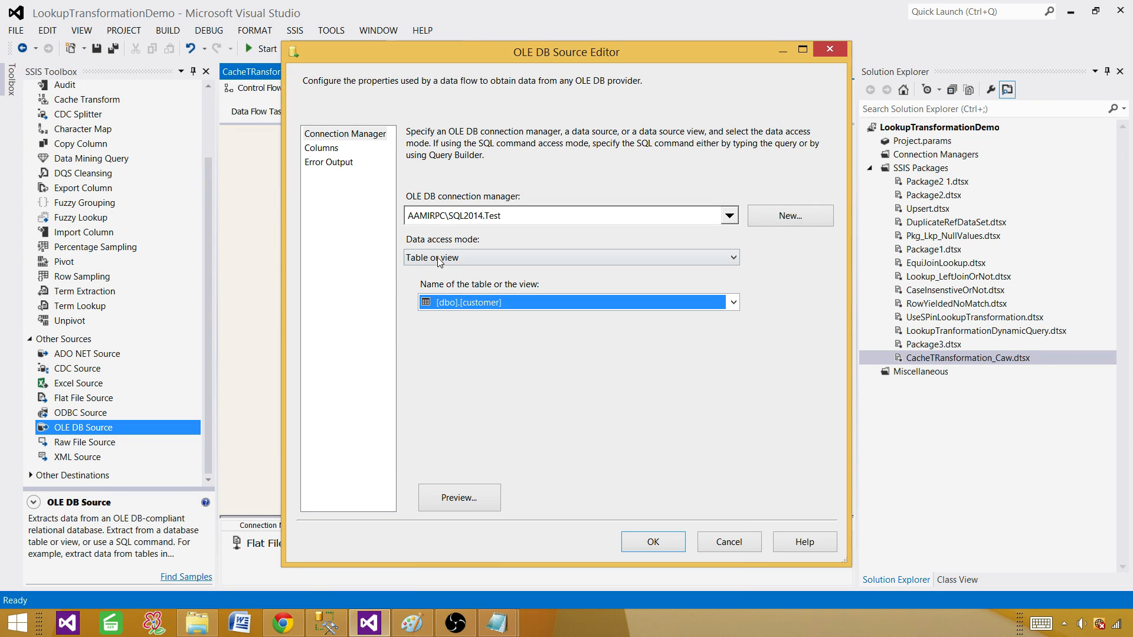
left_click(443, 261)
left_click(450, 292)
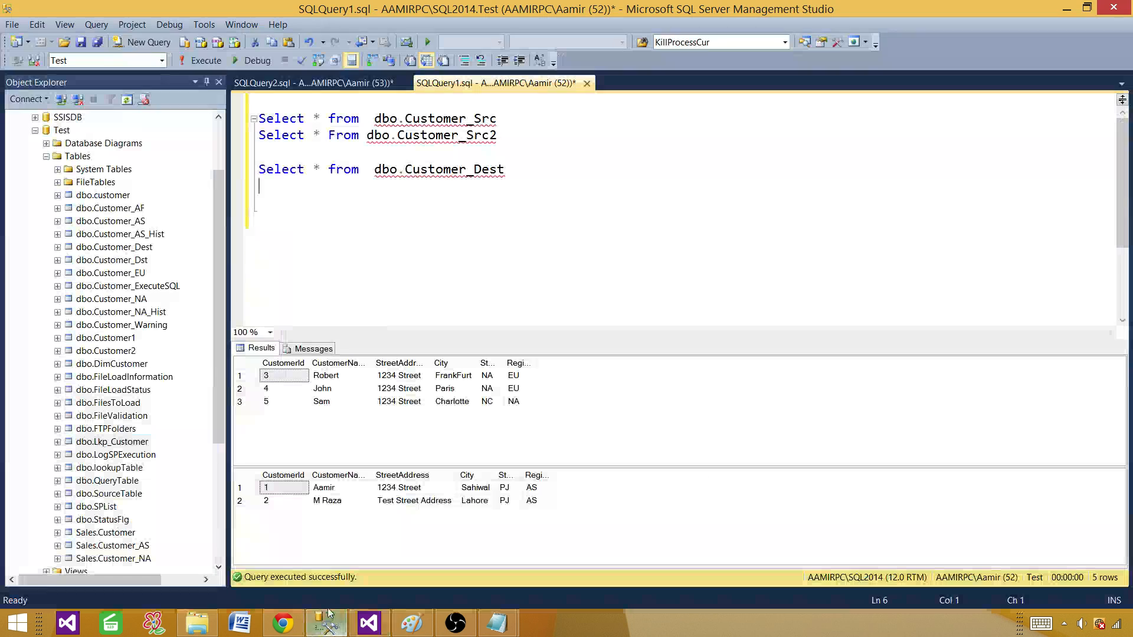
Step: In SQL Server Management Studio, refresh the Test database's tables and select the top 1000 rows of dbo.Customer_Src
left_click(342, 623)
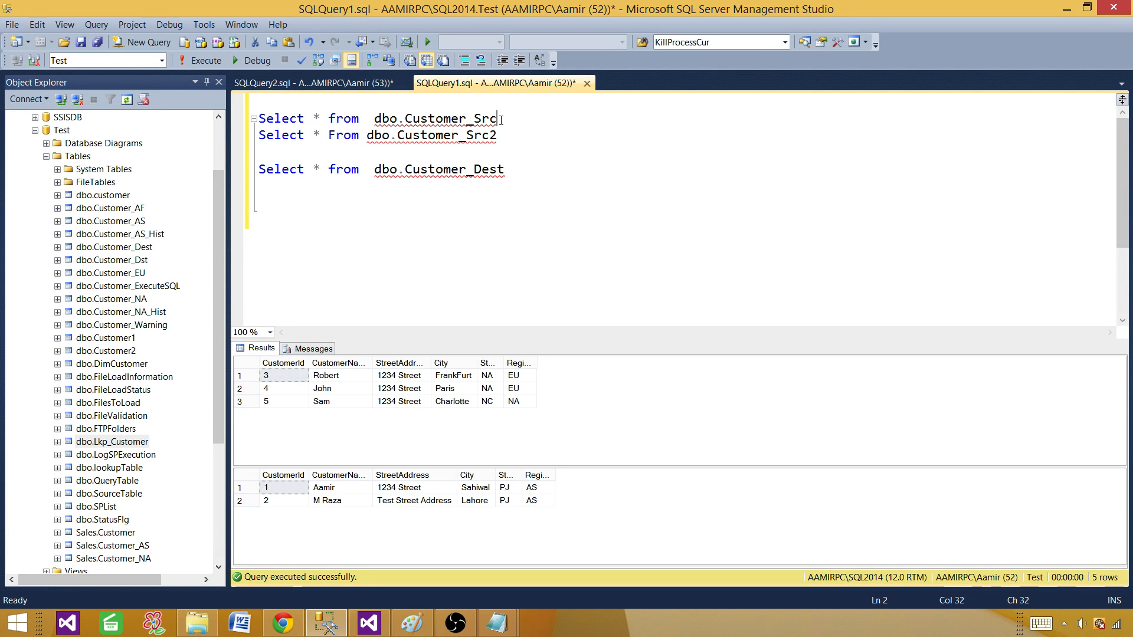
left_click_drag(500, 119, 251, 109)
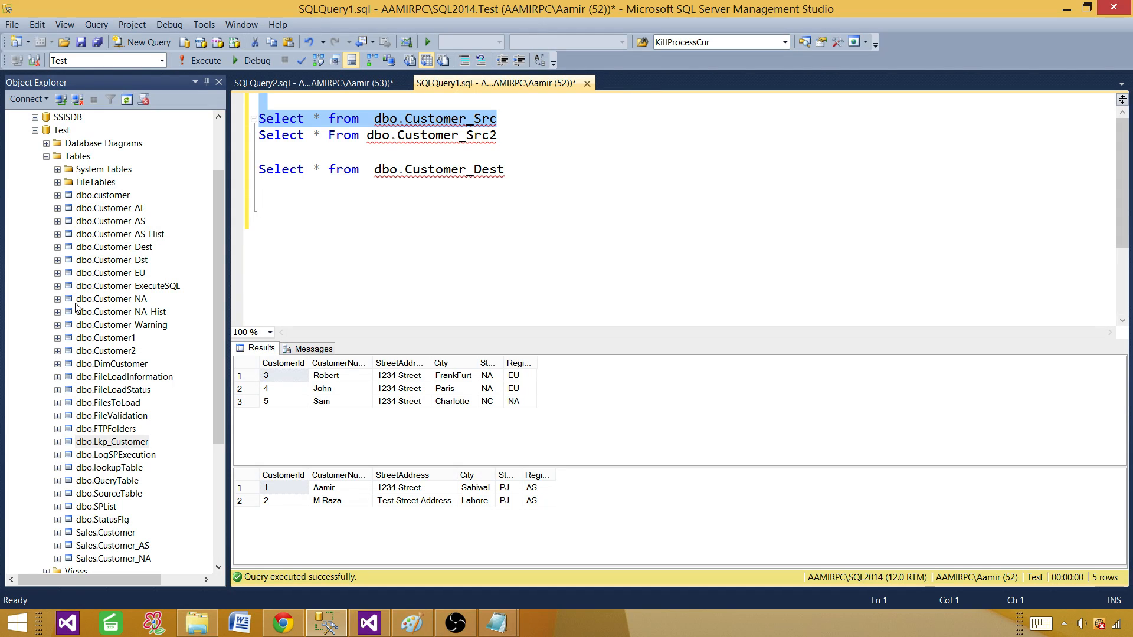
left_click(173, 415)
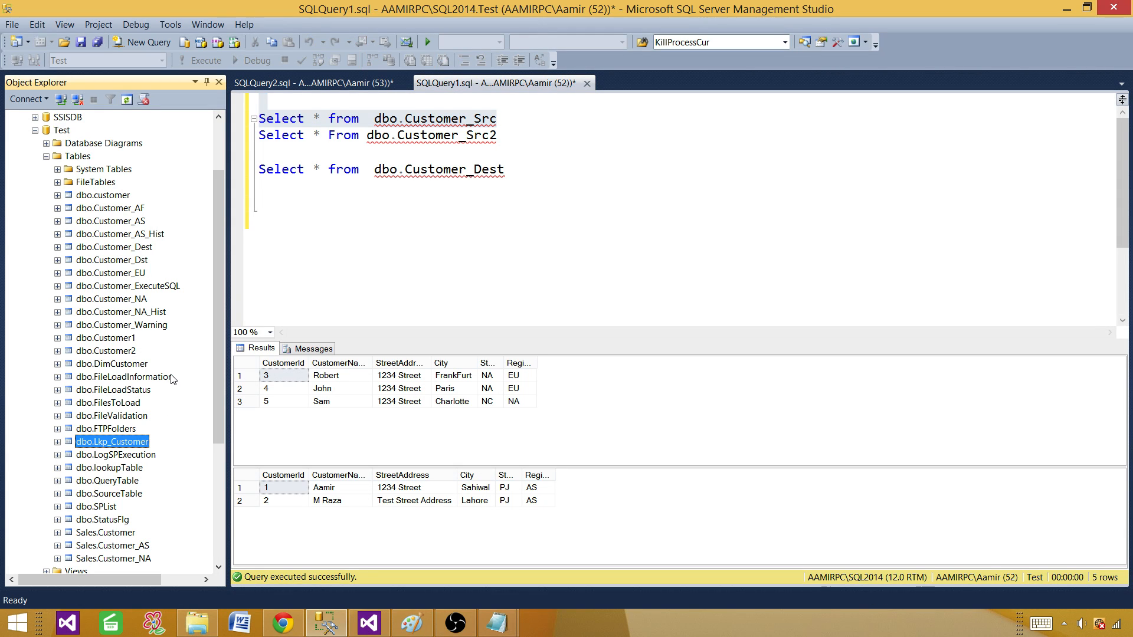
scroll(173, 380, "down", 1)
scroll(172, 380, "up", 2)
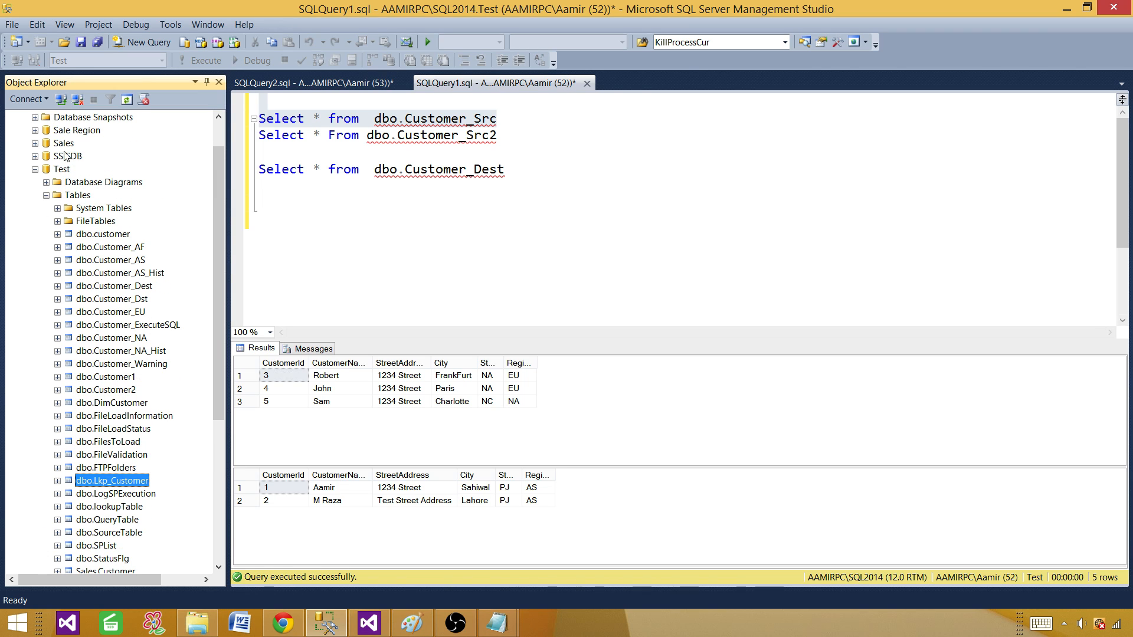
left_click(78, 195)
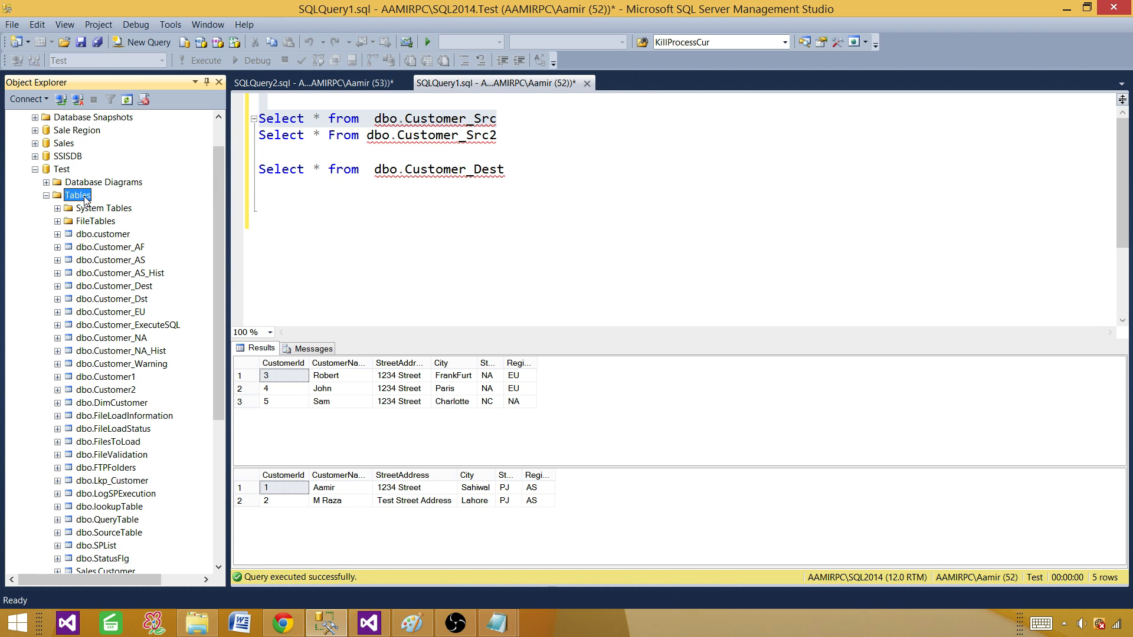
left_click(127, 99)
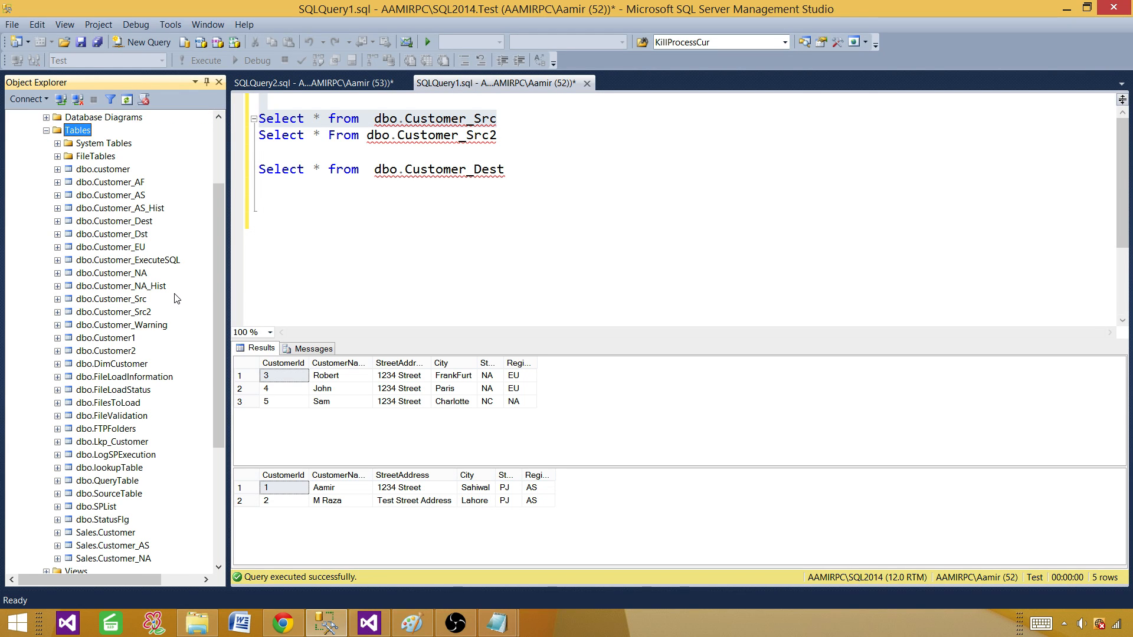
right_click(137, 299)
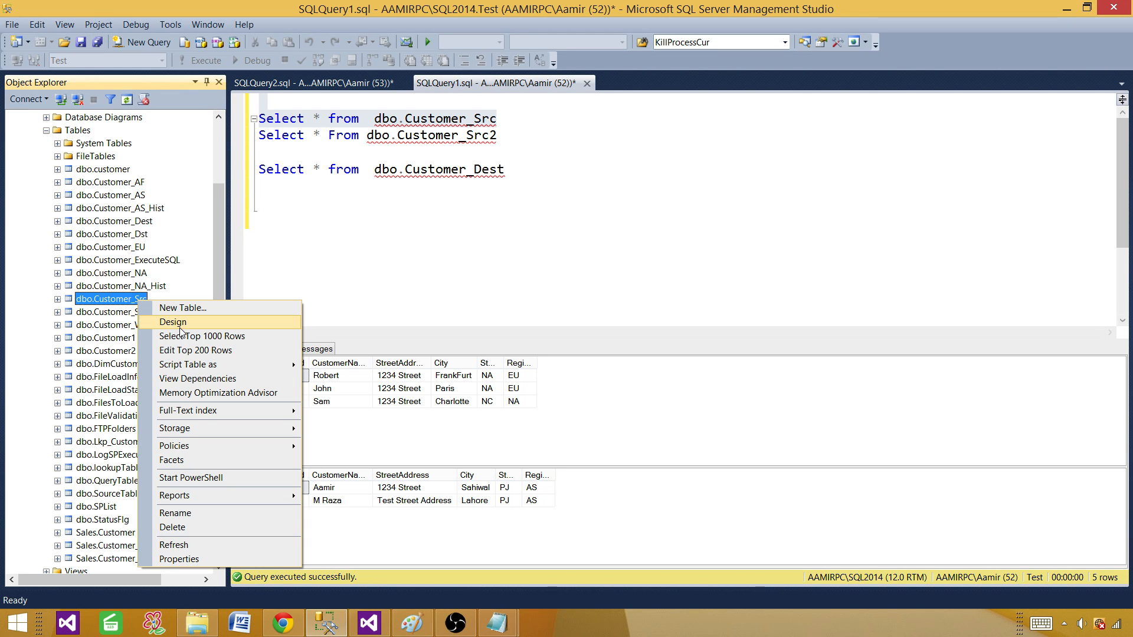
left_click(183, 336)
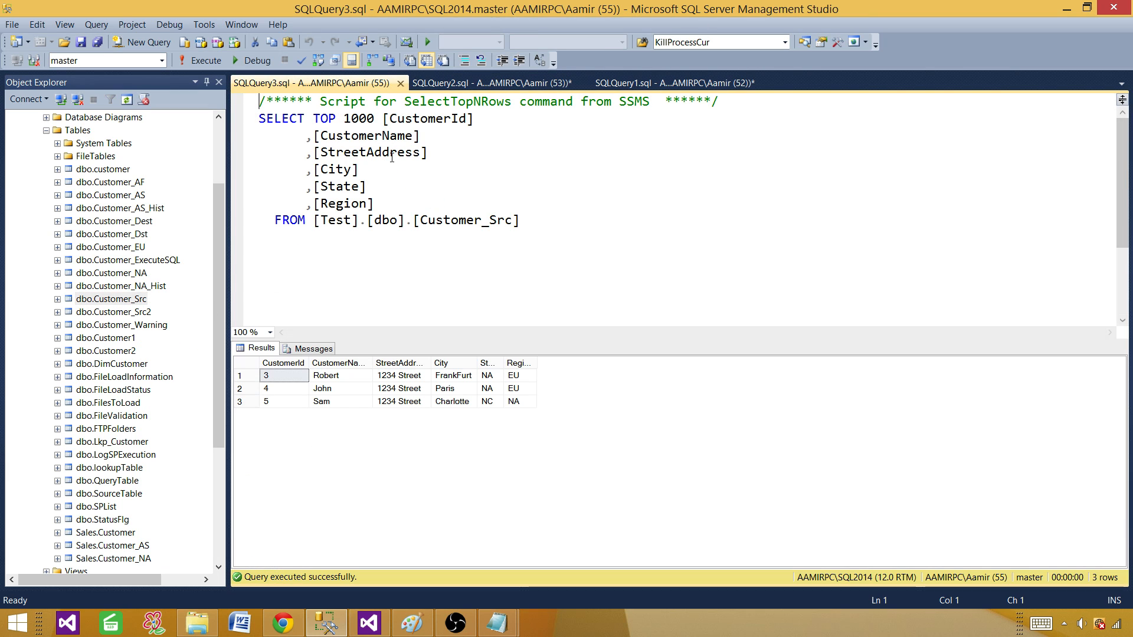
Step: Remove TOP 1000 and the [Test] database prefix from the generated Customer_Src query
left_click_drag(375, 118, 314, 118)
key("Delete")
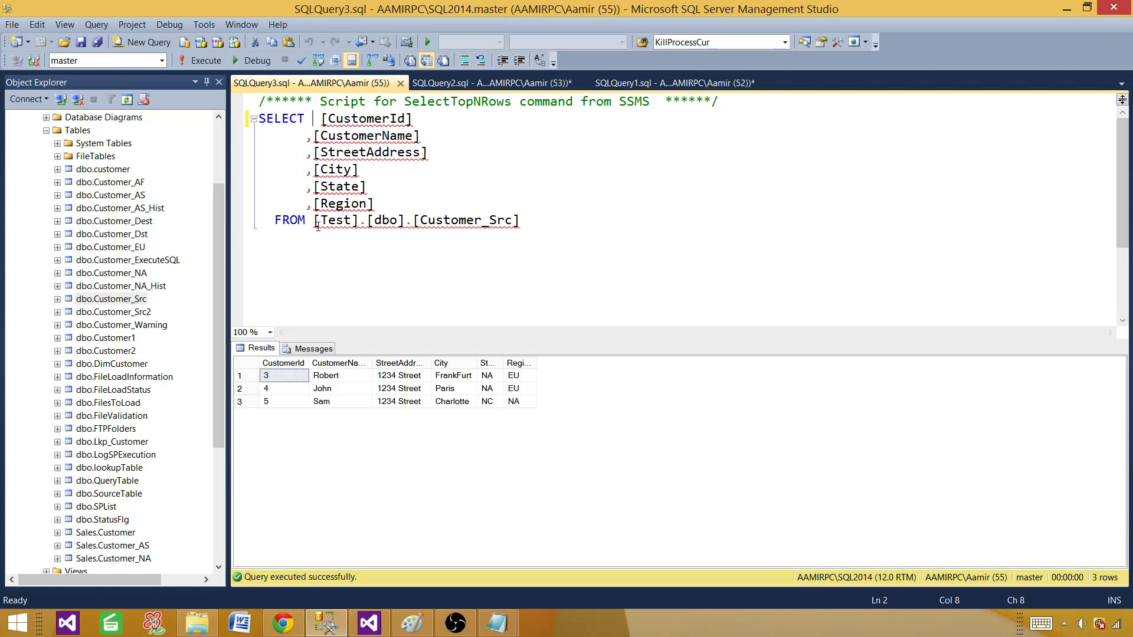
left_click_drag(366, 220, 313, 221)
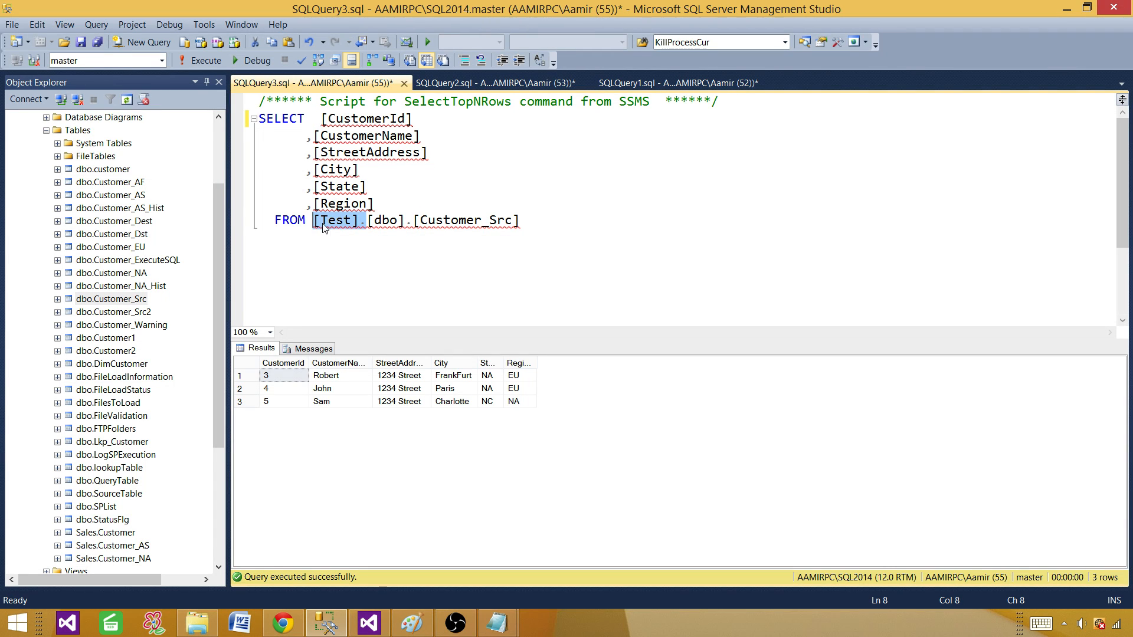
key("Delete")
Step: Copy the edited Customer_Src SELECT statement and paste it as the SQL command text of the OLE DB Source in Visual Studio
left_click(461, 220)
left_click_drag(479, 224, 258, 119)
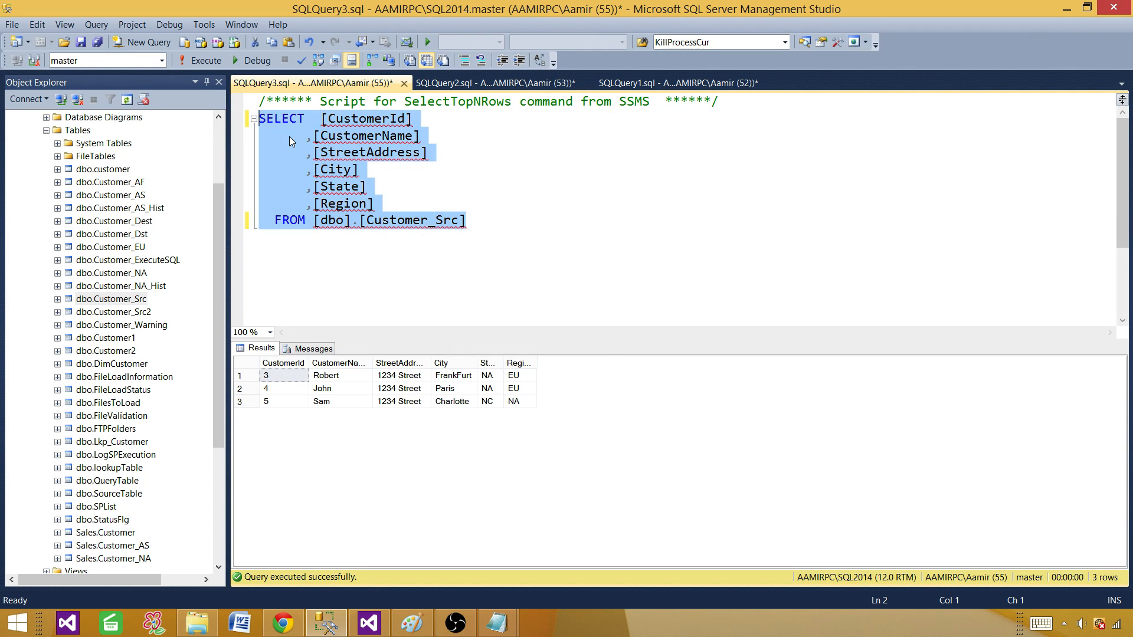
right_click(260, 121)
left_click(328, 160)
left_click(369, 623)
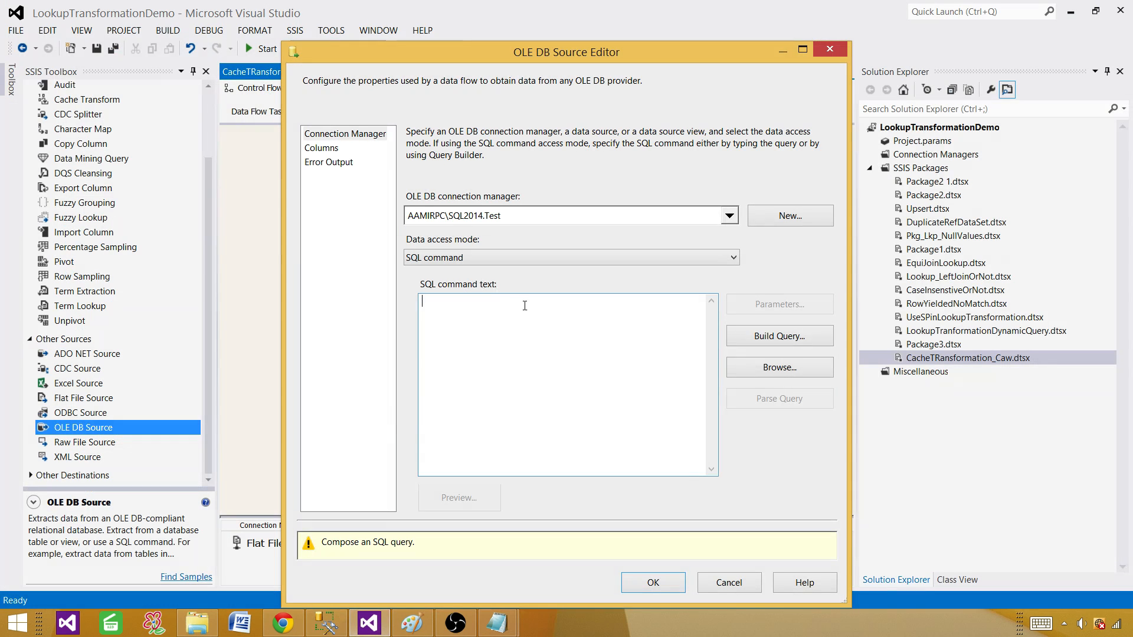
right_click(530, 329)
left_click(472, 384)
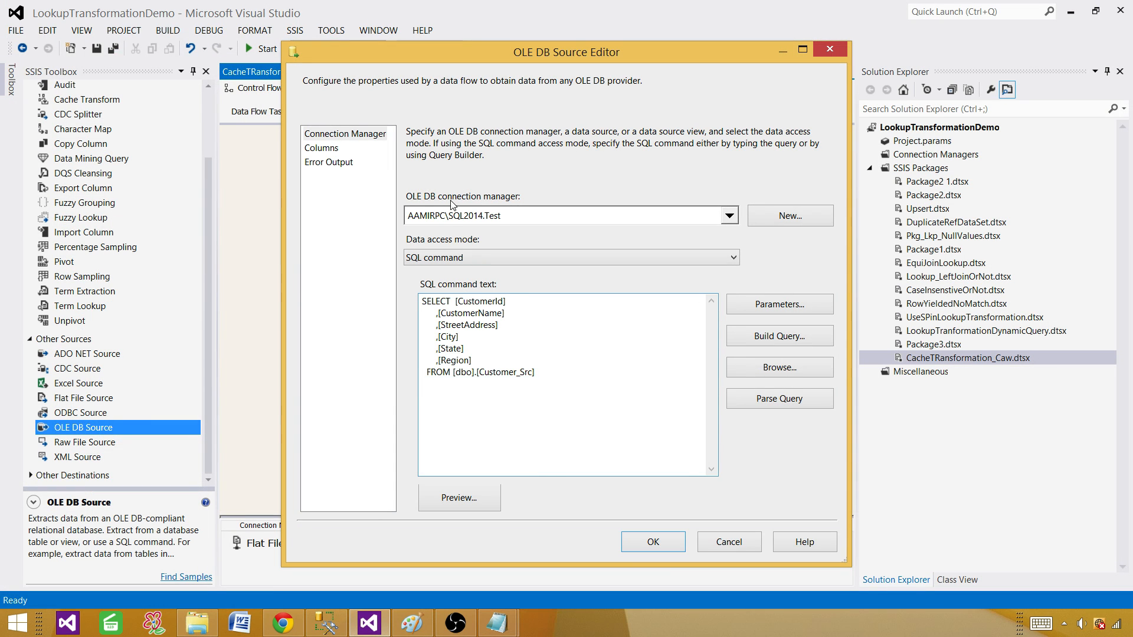
Step: Load the OLE DB Source's columns from the SQL command, keep all of them selected, and apply the source configuration
left_click(323, 149)
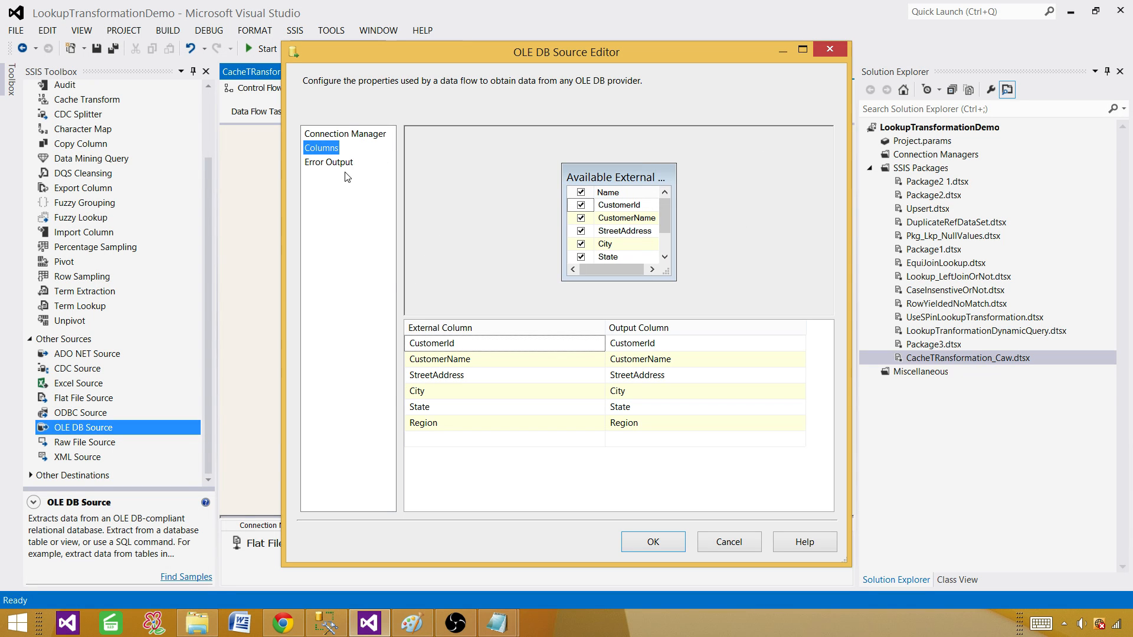
left_click(336, 135)
left_click(325, 149)
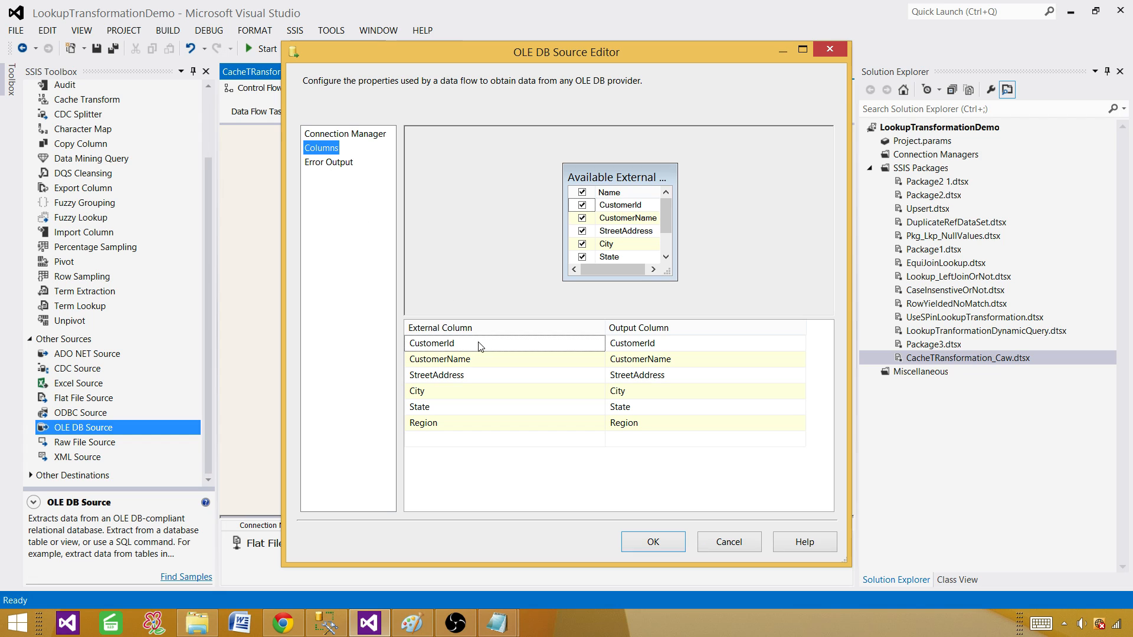
mouse_move(485, 346)
left_click(662, 544)
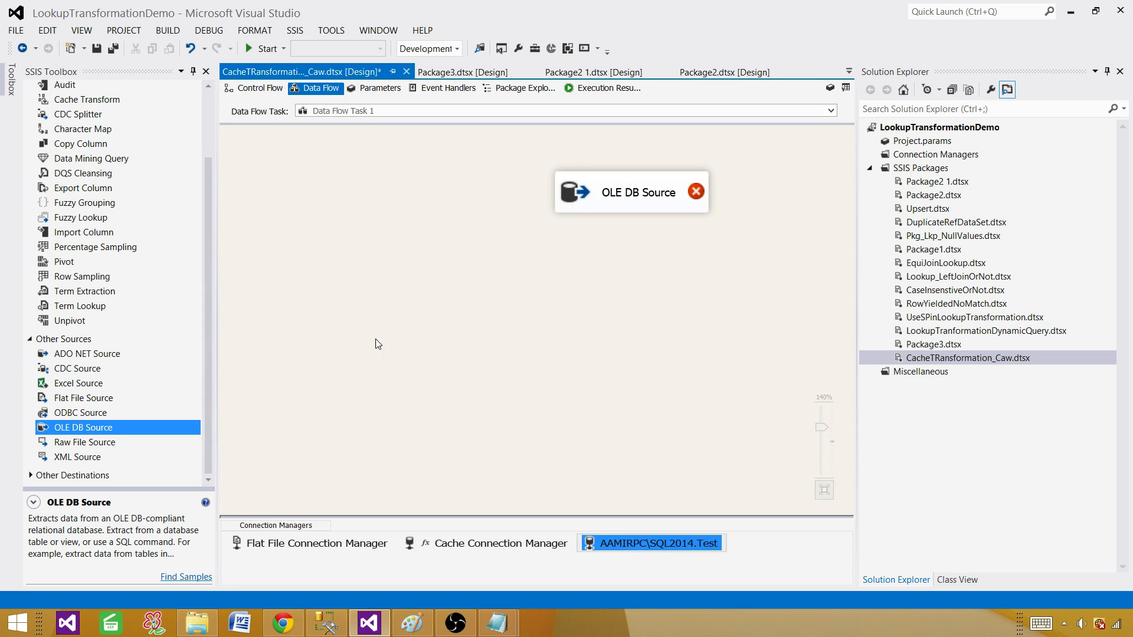
Step: Reposition the OLE DB Source on the data flow canvas and add a Lookup transformation below it
left_click_drag(631, 191, 525, 186)
left_click(490, 254)
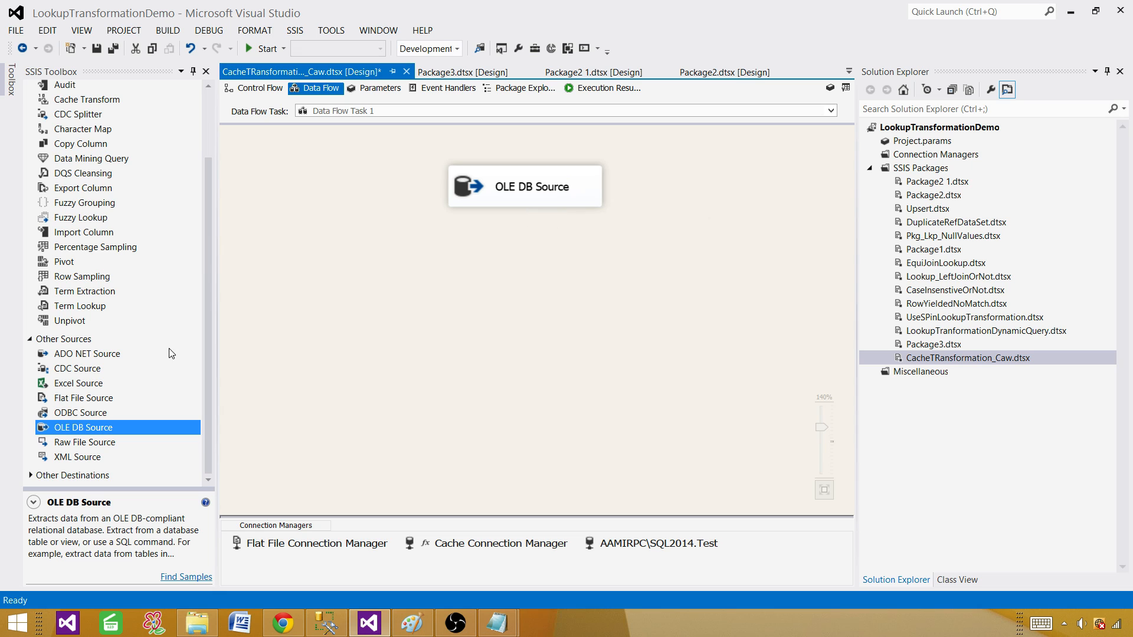
left_click(33, 339)
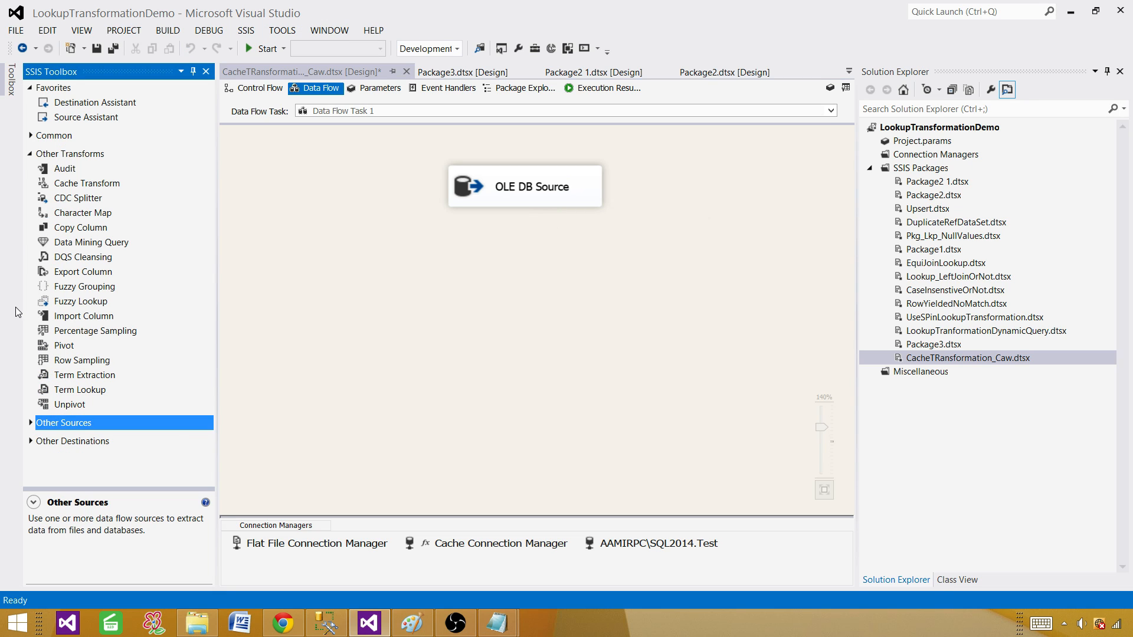
left_click(30, 153)
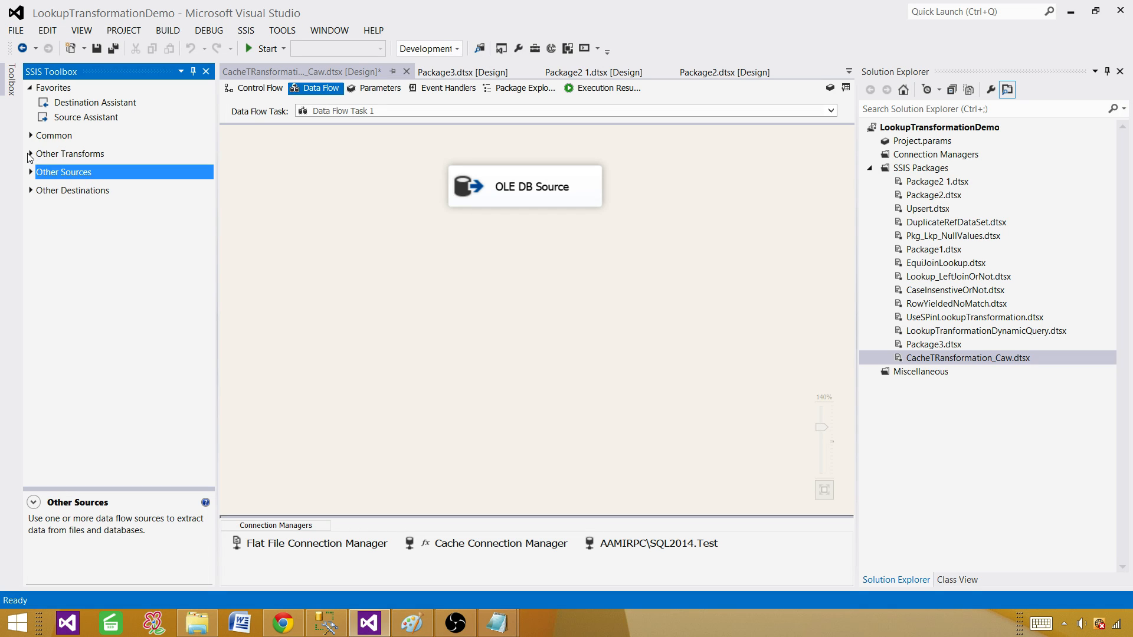
left_click(30, 136)
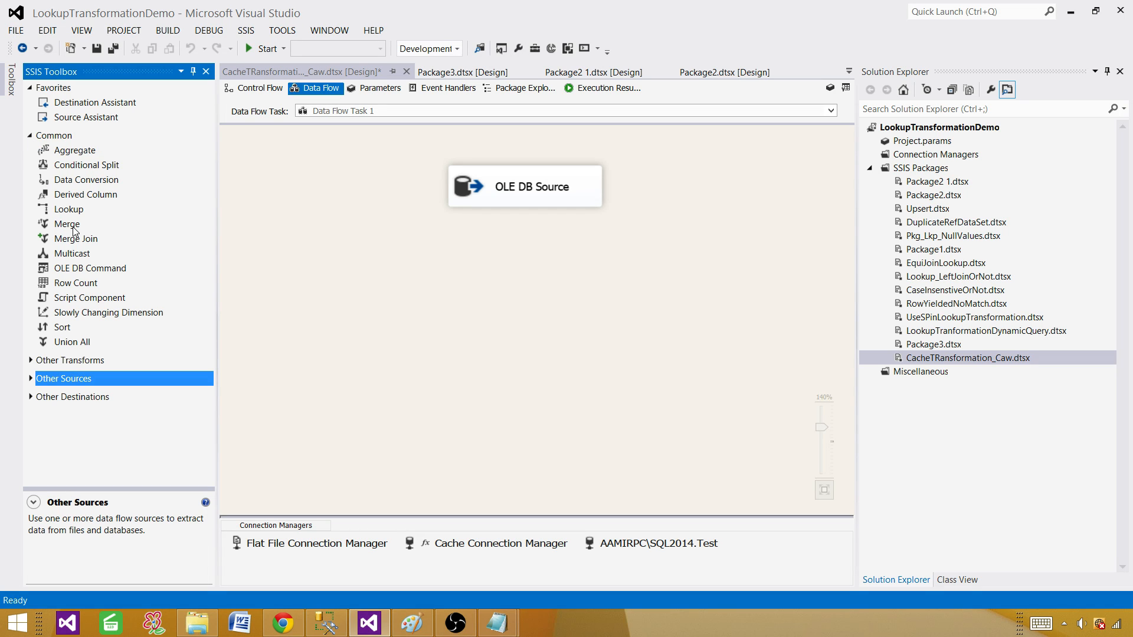
left_click_drag(66, 213, 453, 258)
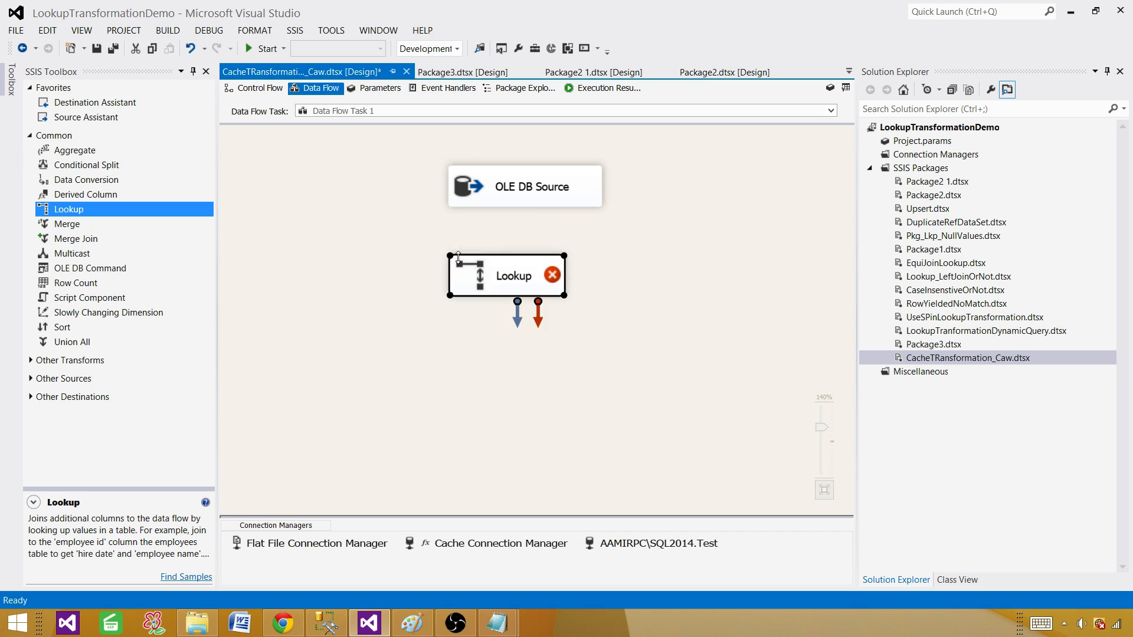
Step: Connect the OLE DB Source's output to the Lookup and widen the Lookup box to line up with the source
left_click(543, 208)
left_click_drag(536, 226, 532, 272)
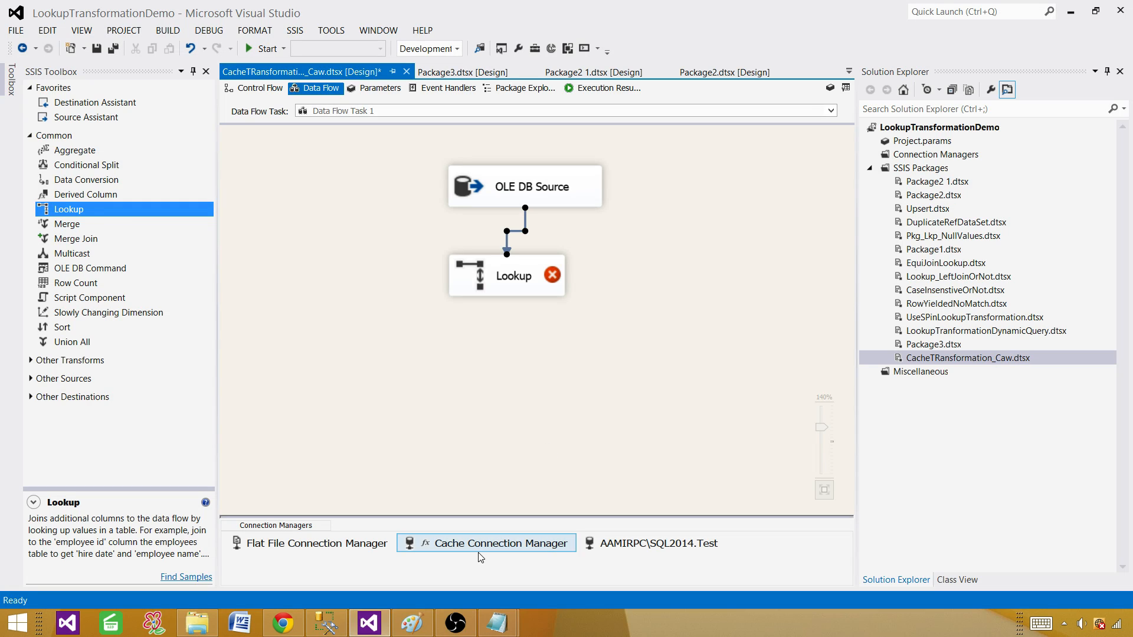
left_click(557, 292)
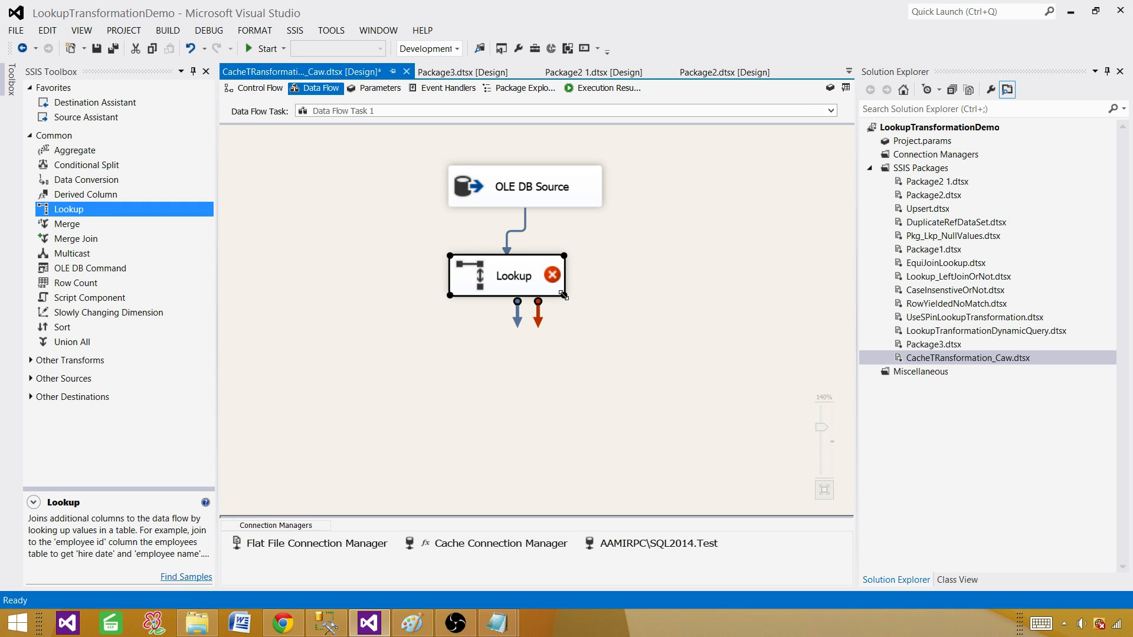
left_click_drag(565, 295, 600, 298)
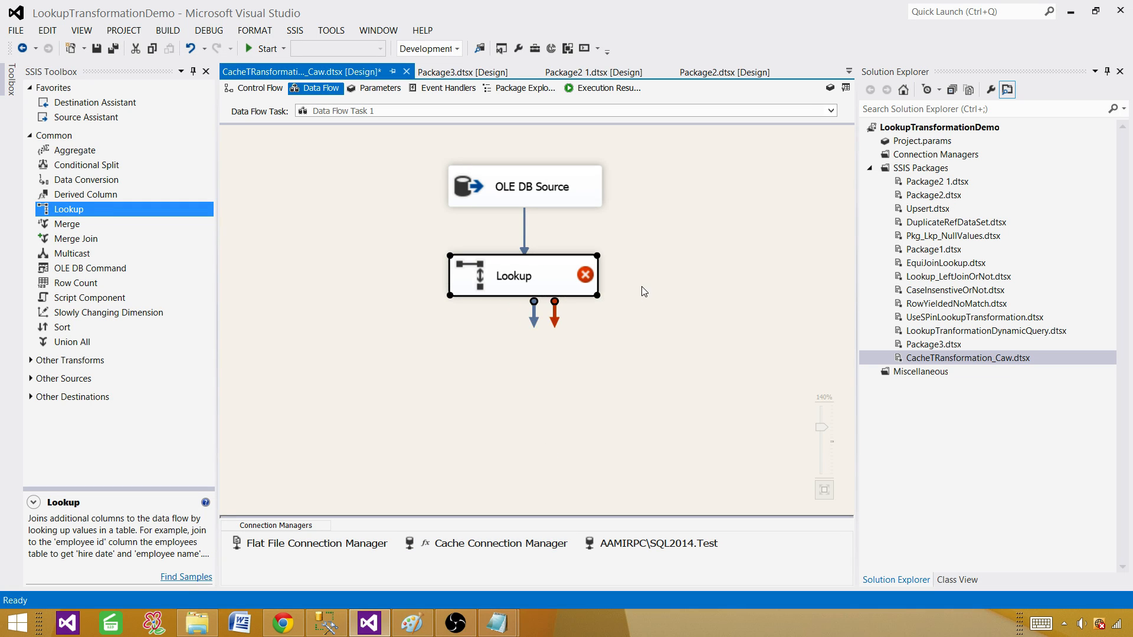
Step: Set the Lookup's connection type to Cache connection manager and redirect rows with no matching entries to the no match output
double_click(568, 276)
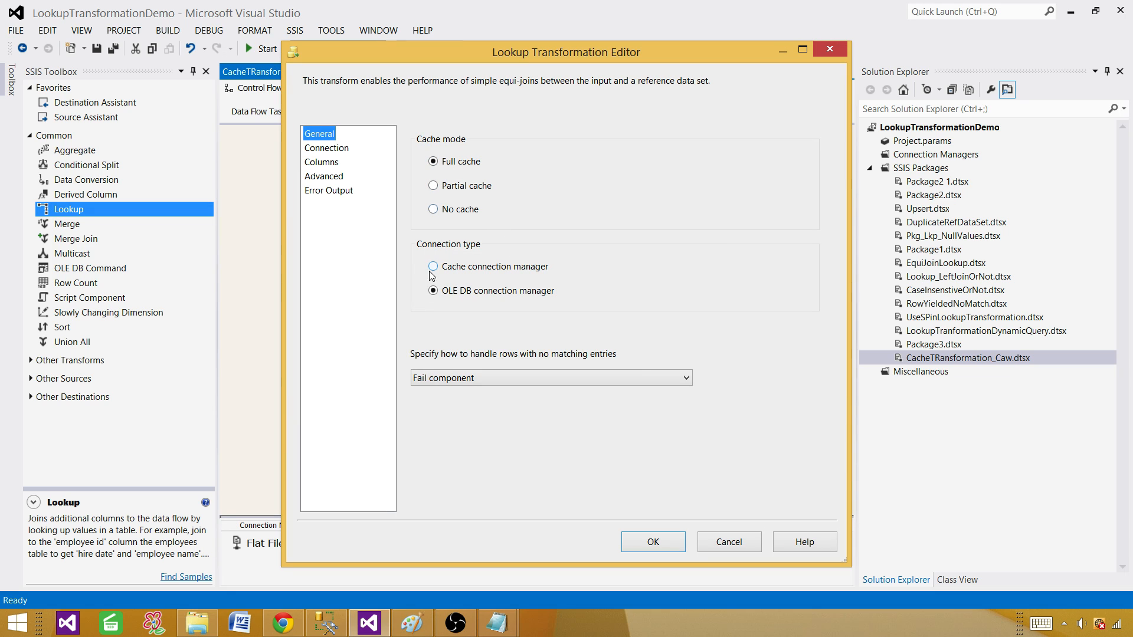
left_click(450, 271)
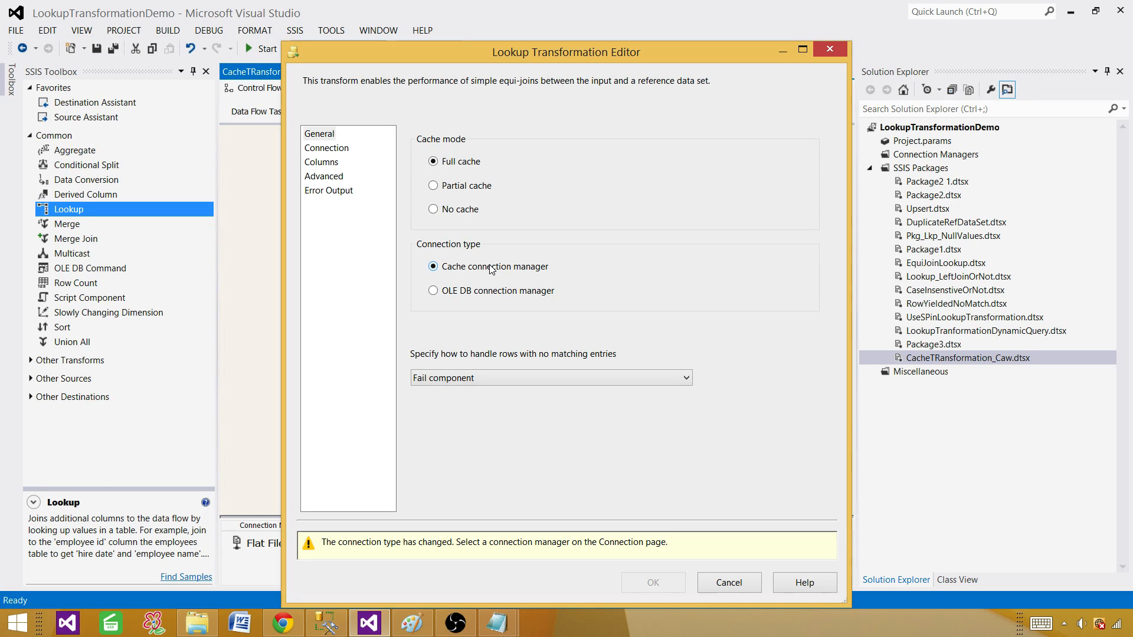
left_click(485, 379)
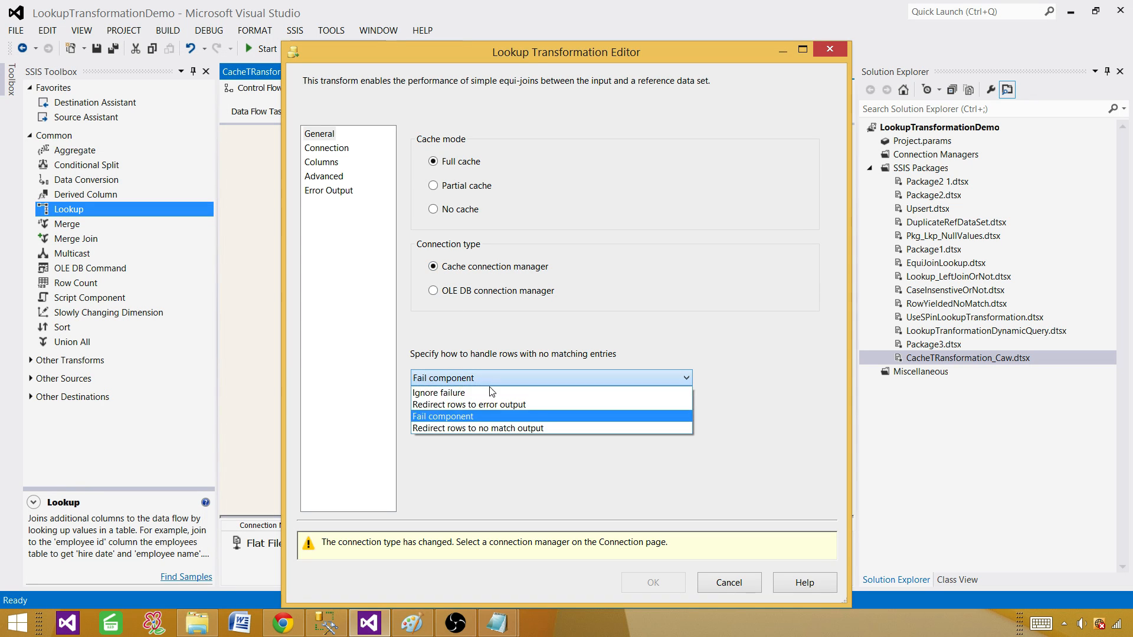
left_click(494, 433)
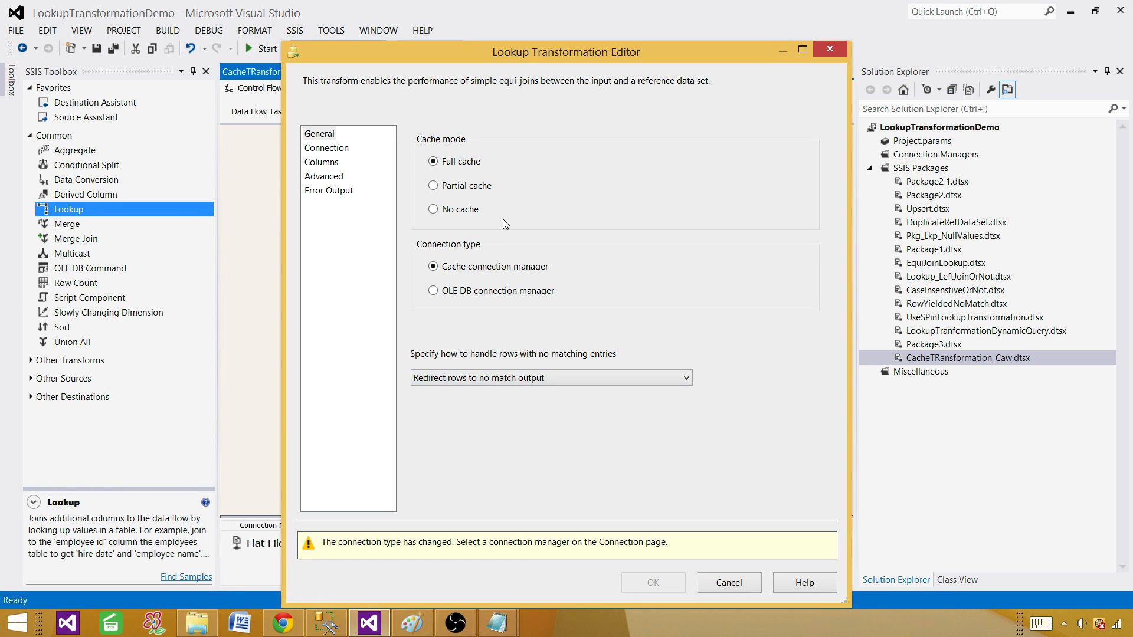
Step: Select Cache Connection Manager as the Lookup's connection
left_click(338, 149)
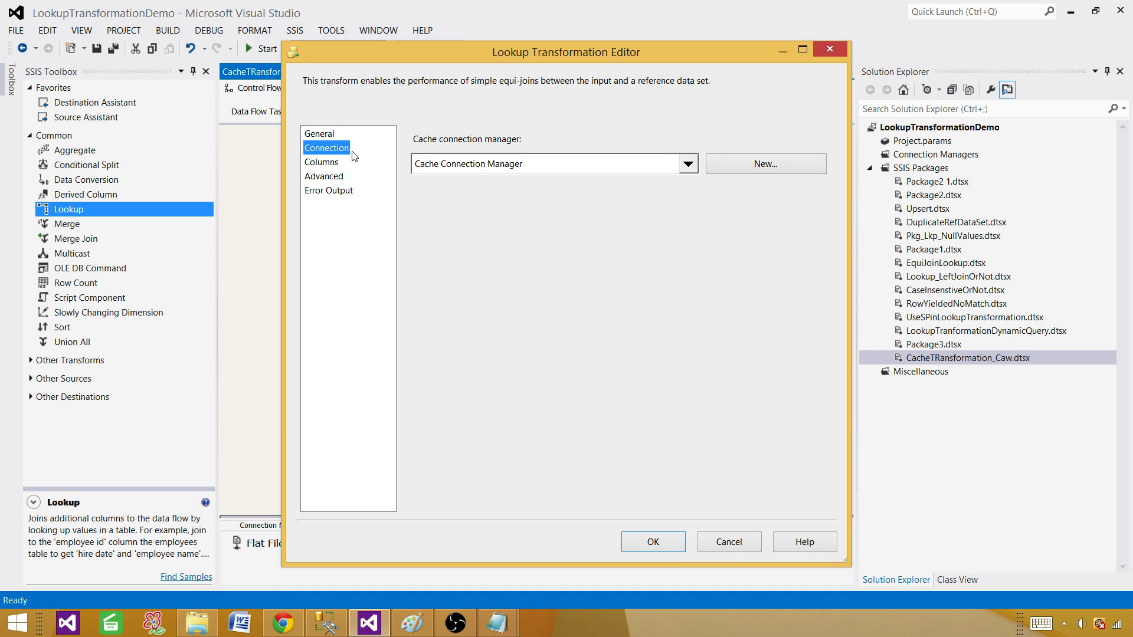
left_click(689, 166)
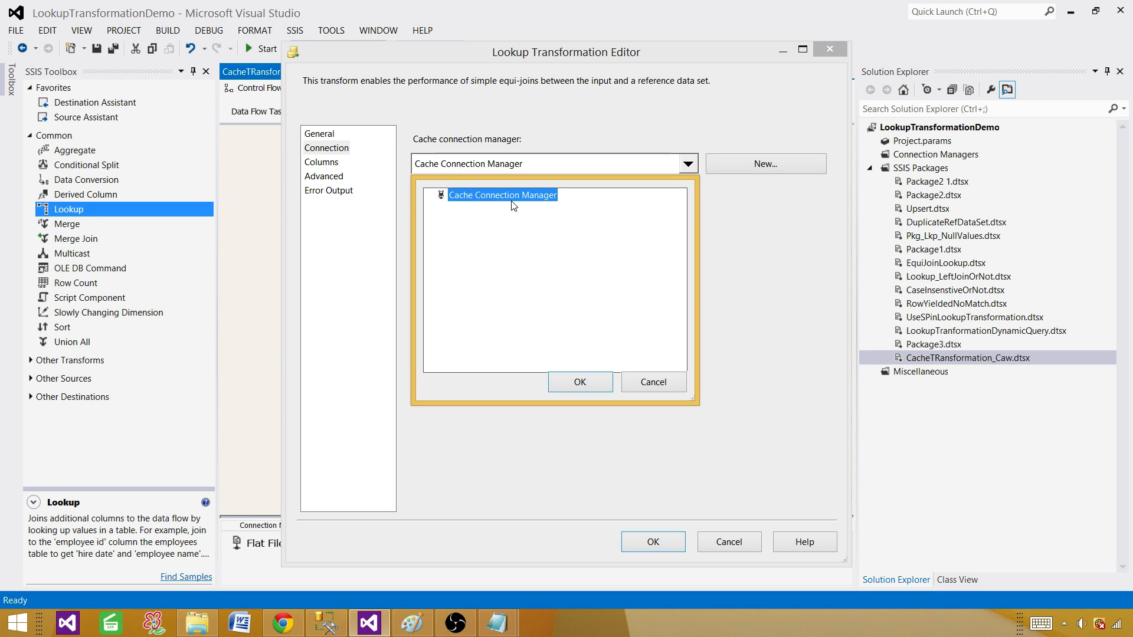
left_click(568, 382)
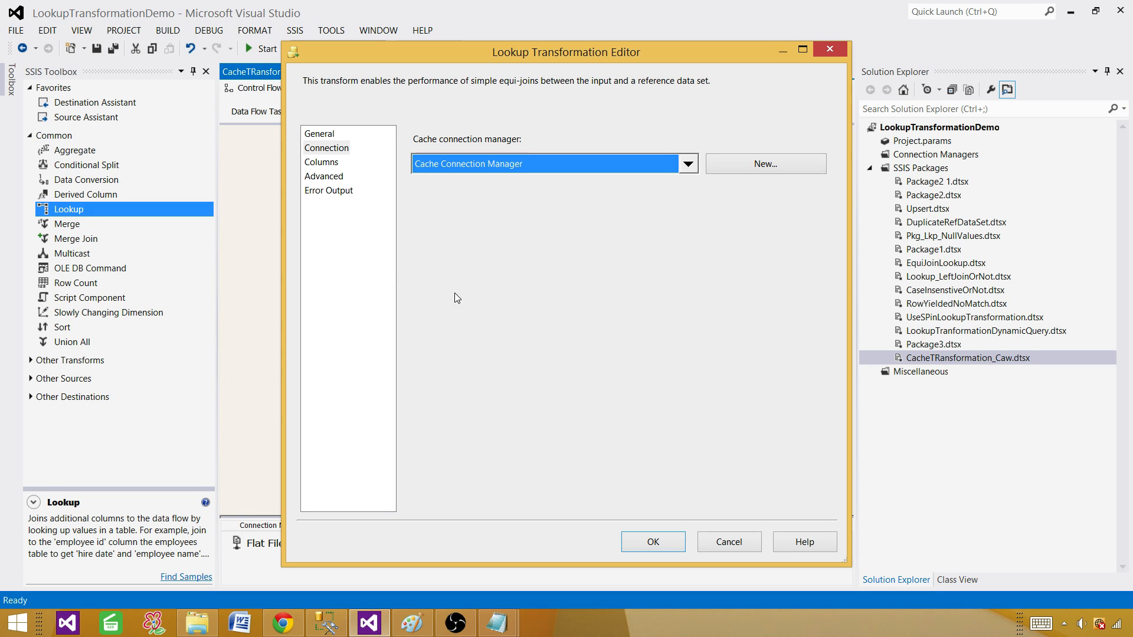
Step: Map the input CustomerName to the lookup CustomerName, add SaleAmt as a new column, and apply the Lookup configuration
left_click(328, 163)
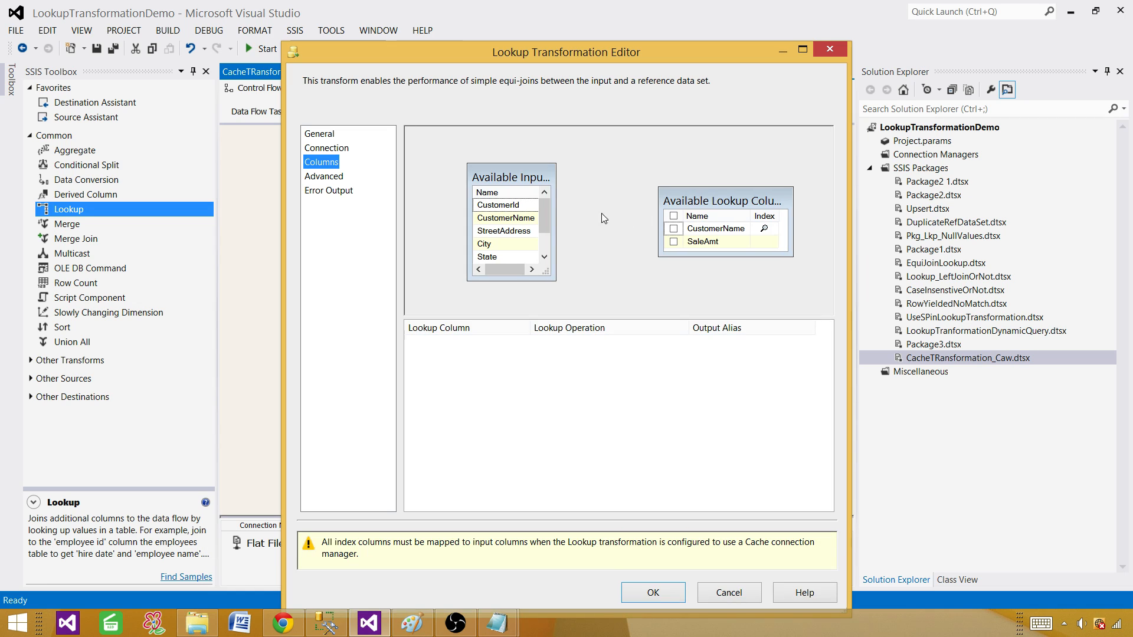
left_click_drag(518, 222, 732, 233)
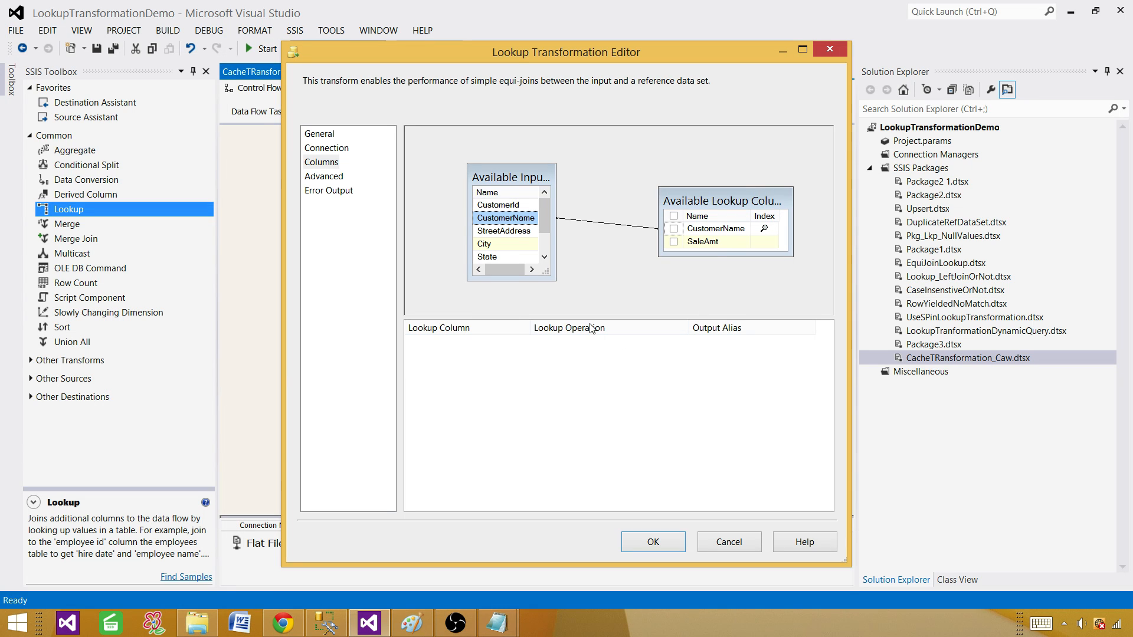
left_click(673, 242)
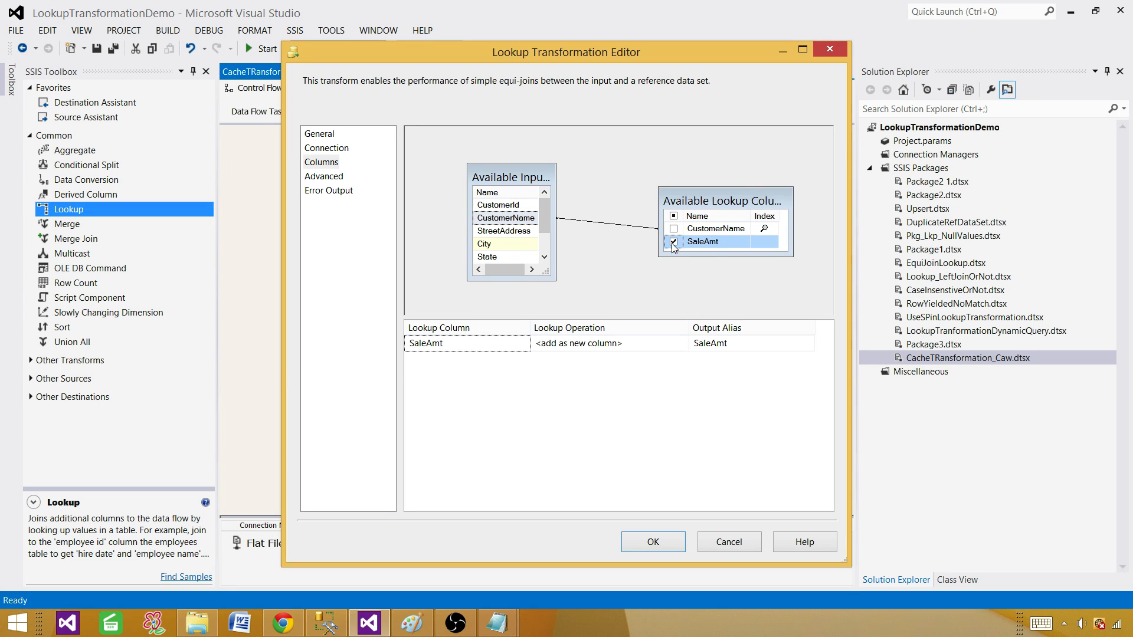
left_click(661, 540)
left_click(521, 400)
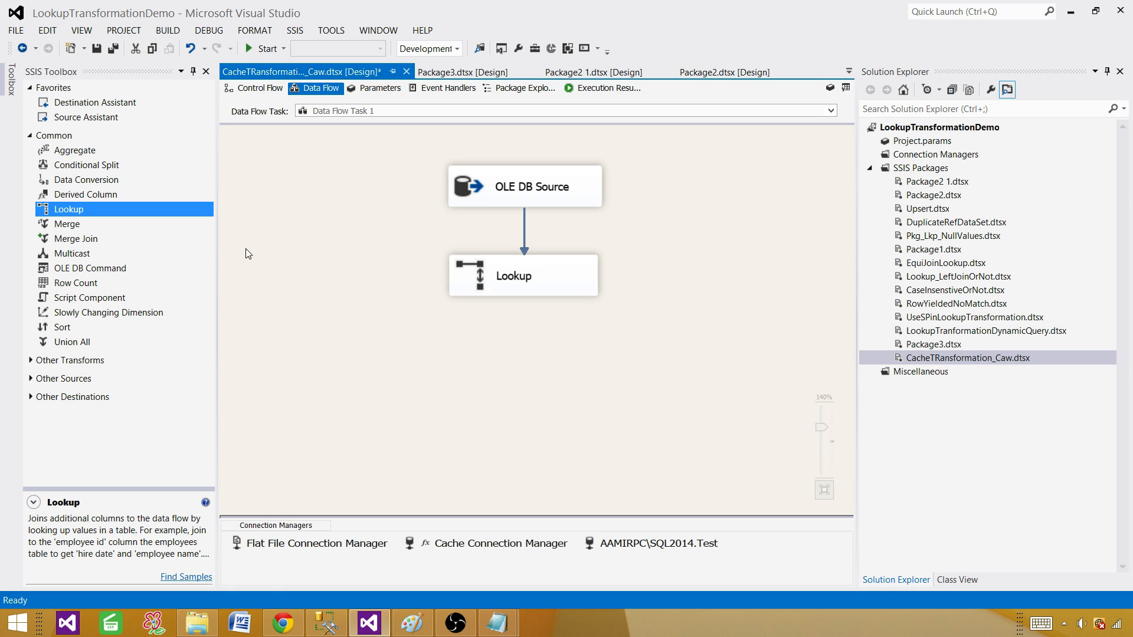
Step: Add an OLE DB Destination below the Lookup on the data flow canvas
left_click(31, 136)
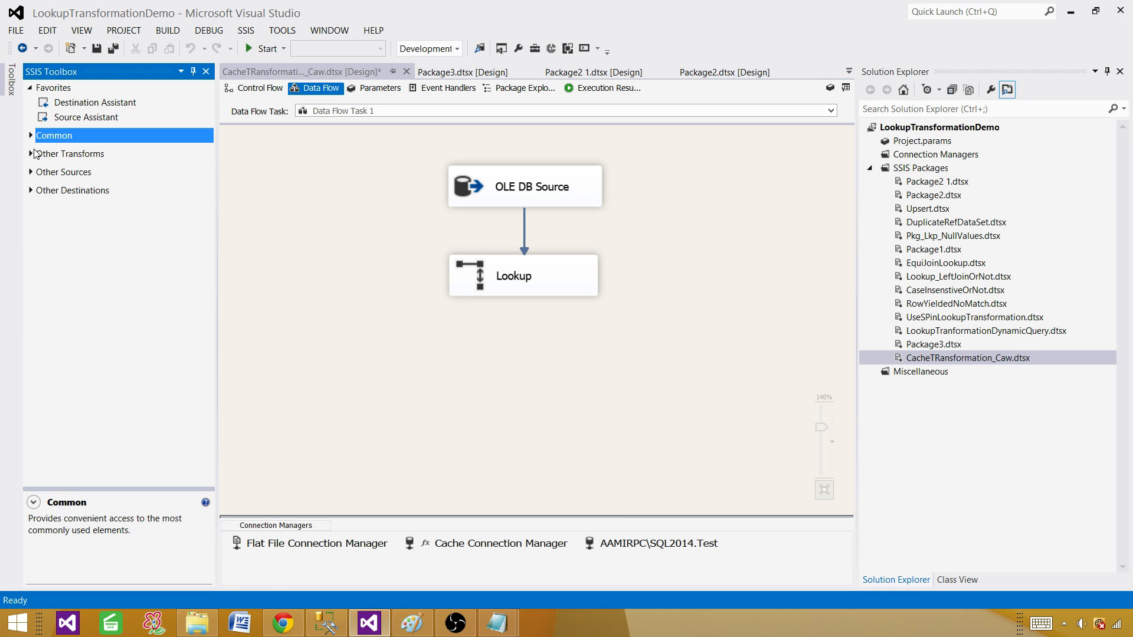
left_click(31, 190)
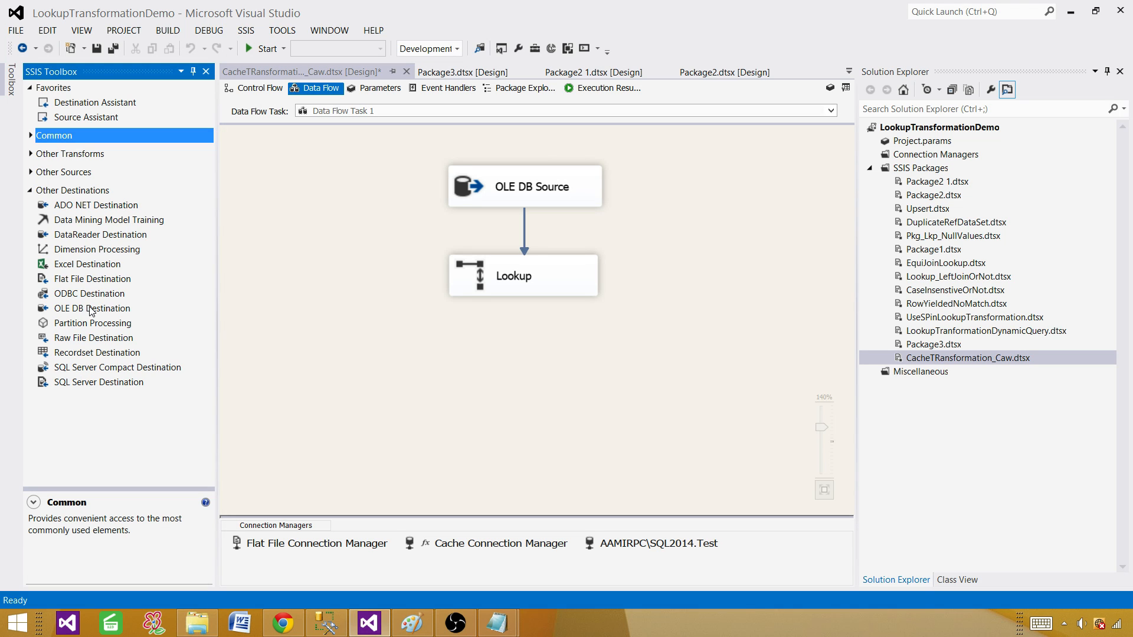
left_click_drag(89, 316, 454, 349)
Step: Connect the Lookup Match Output to the OLE DB Destination Input
left_click(544, 285)
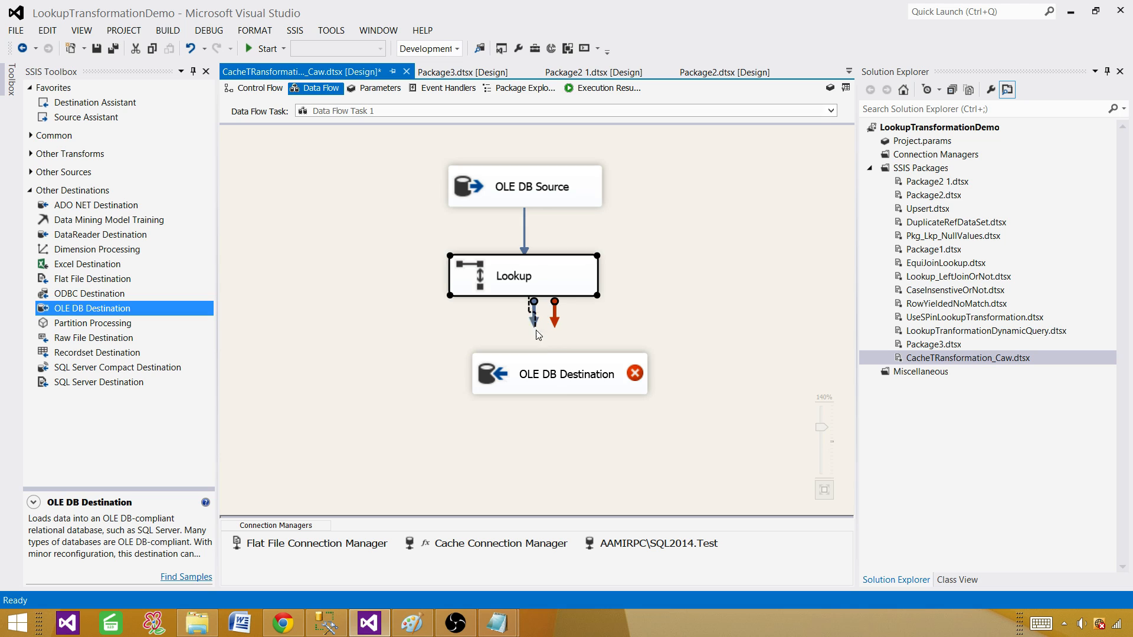
left_click_drag(520, 312, 588, 389)
left_click(734, 307)
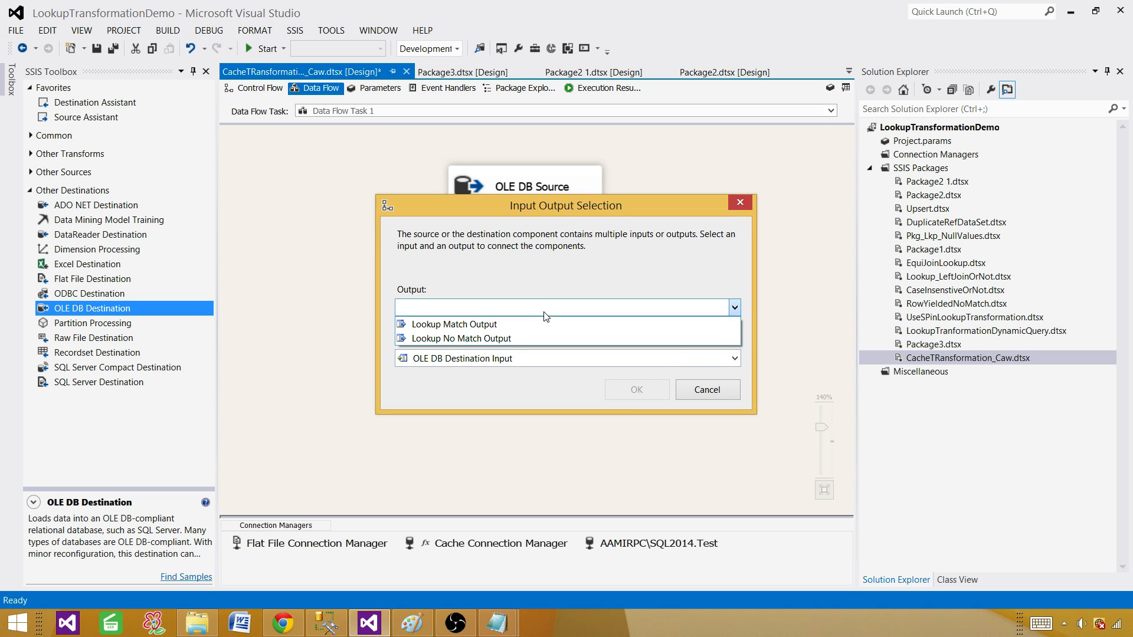
left_click(481, 325)
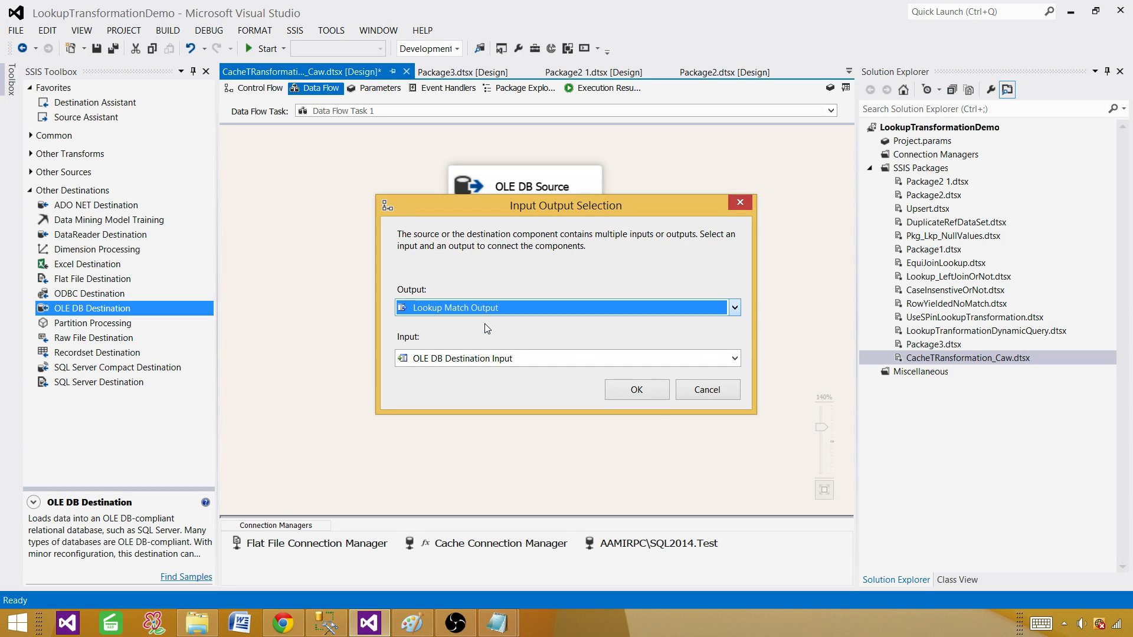
left_click(642, 392)
Step: Set the OLE DB Destination's target table to [dbo].[Customer_Dest]
double_click(600, 375)
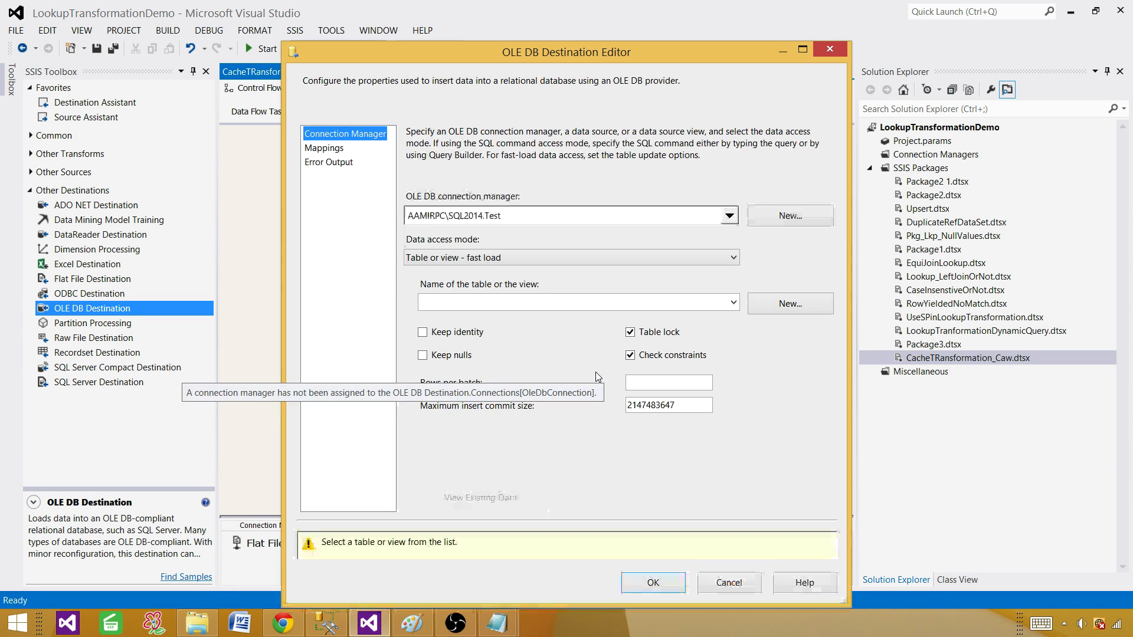
left_click(484, 302)
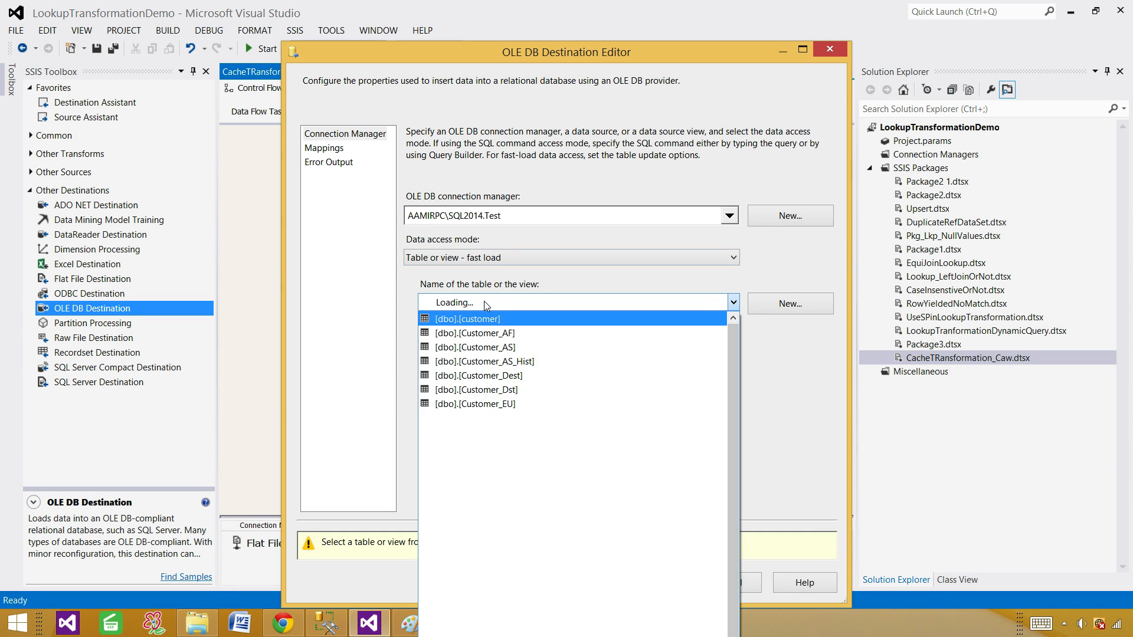
left_click(527, 377)
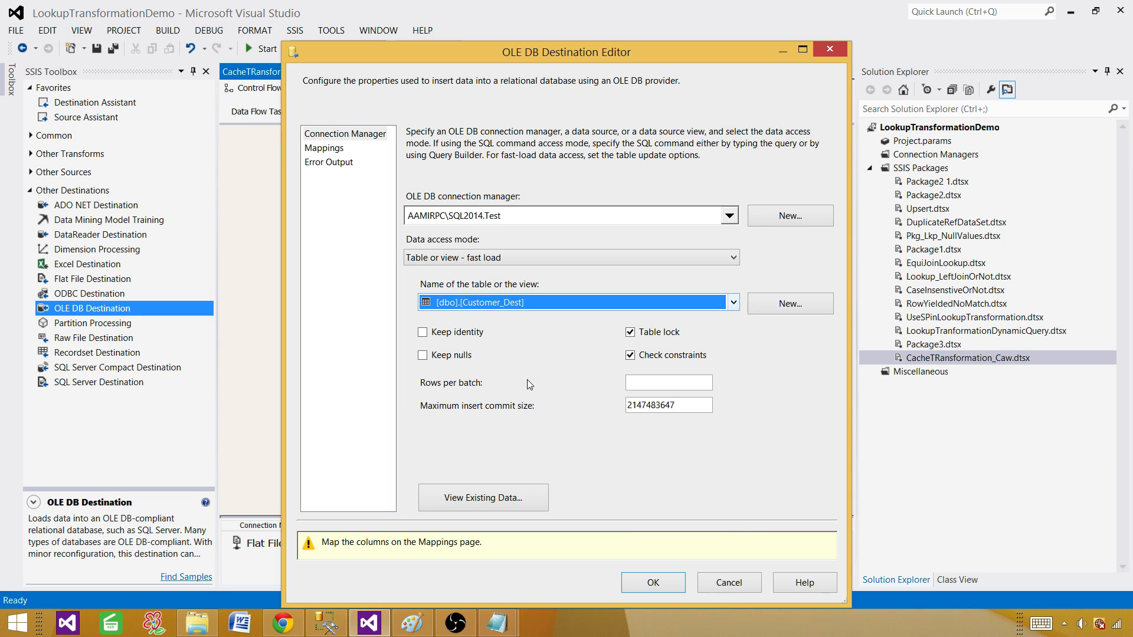
Step: Switch to SQL Server Management Studio to review the open Customer_Src, Lkp_Customer and Customer_Dest queries, and return to the Visual Studio destination editor
left_click(327, 623)
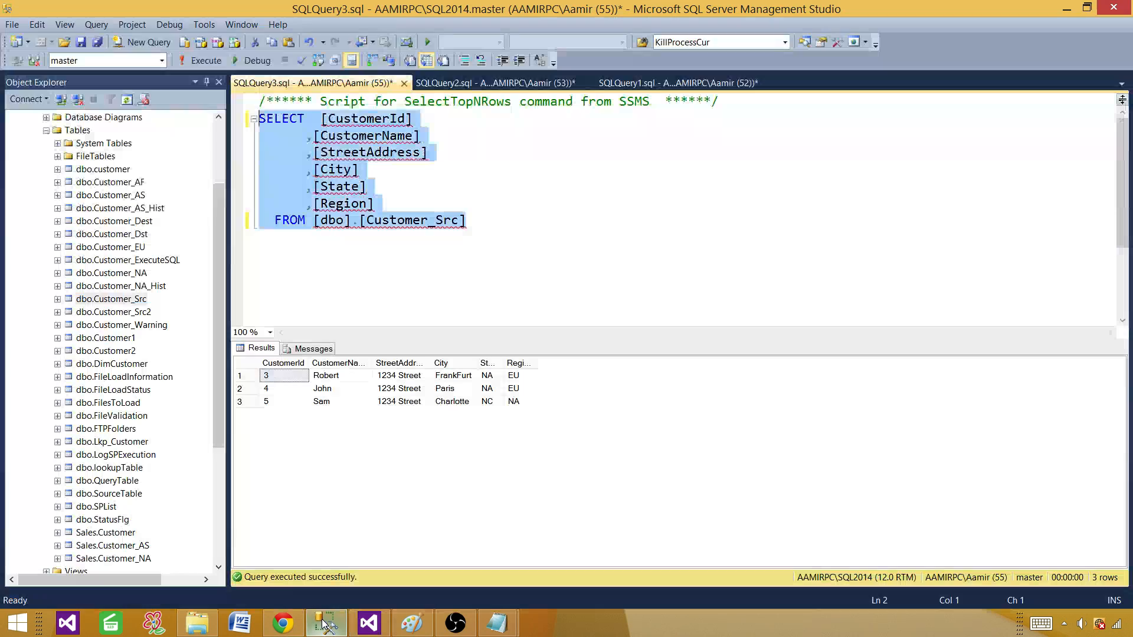
left_click(540, 83)
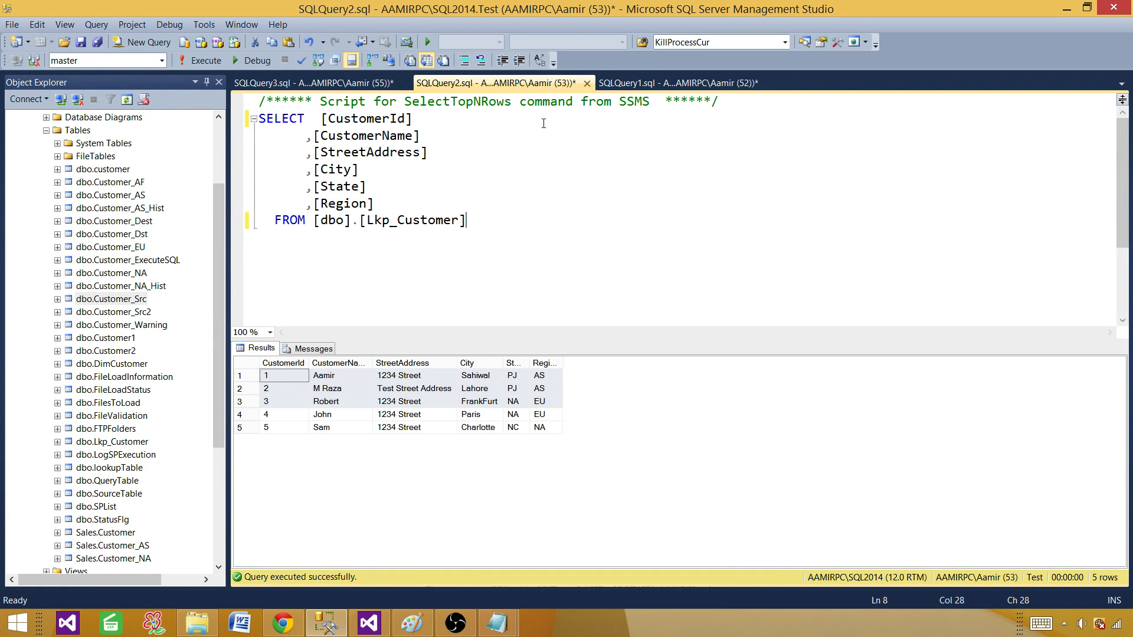
left_click(678, 83)
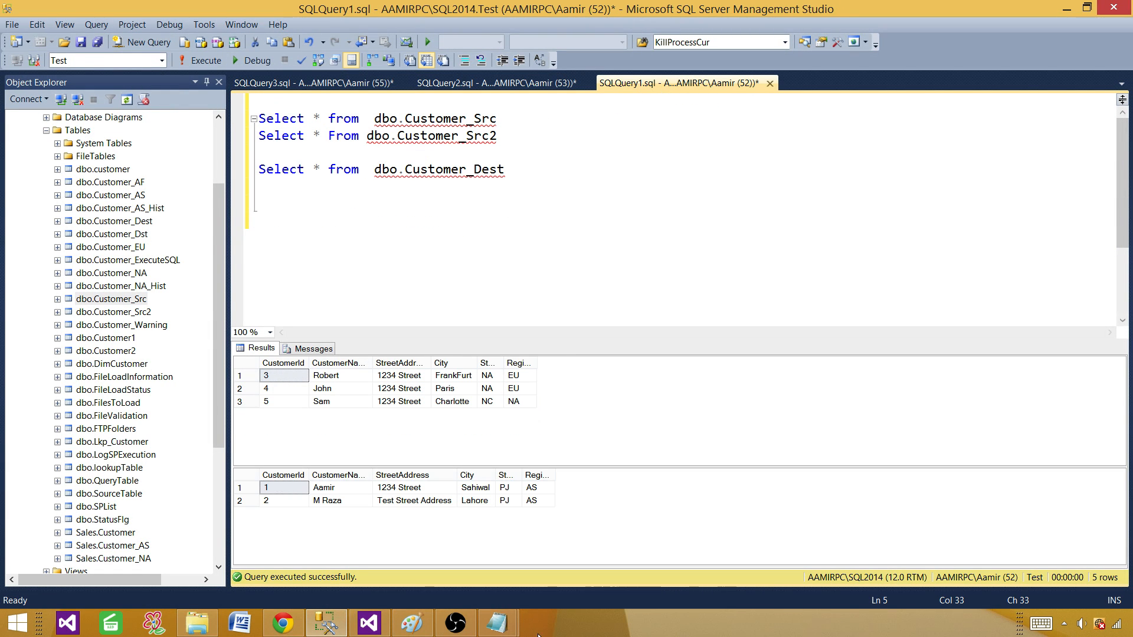
left_click(369, 623)
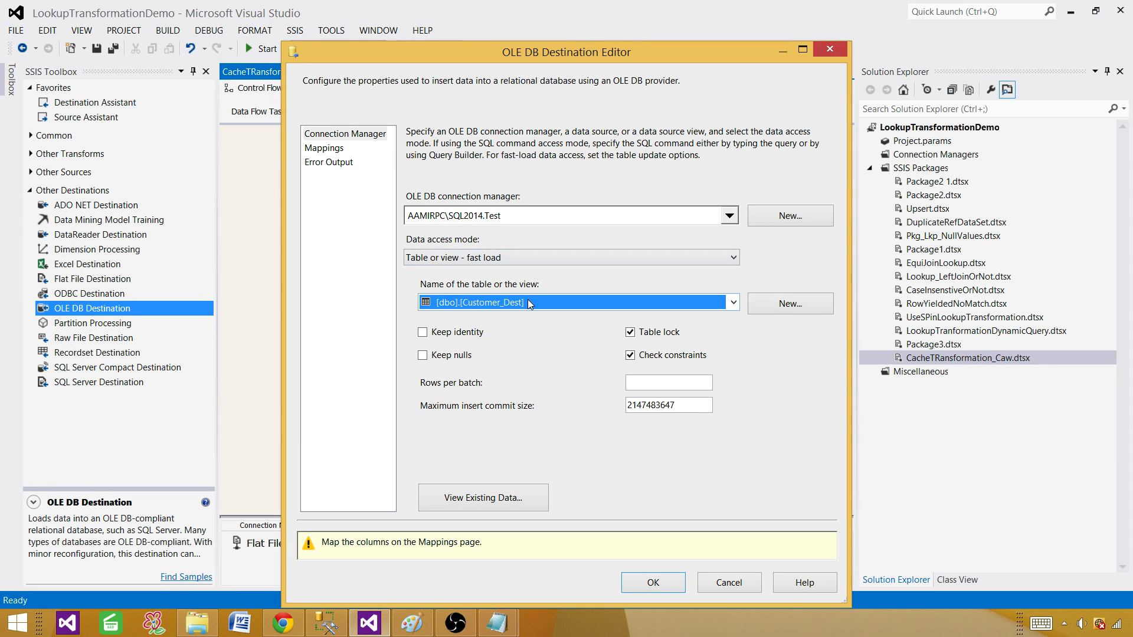
Step: Map the input column SaleAmt to the destination column Sale and apply the OLE DB Destination configuration
left_click(331, 148)
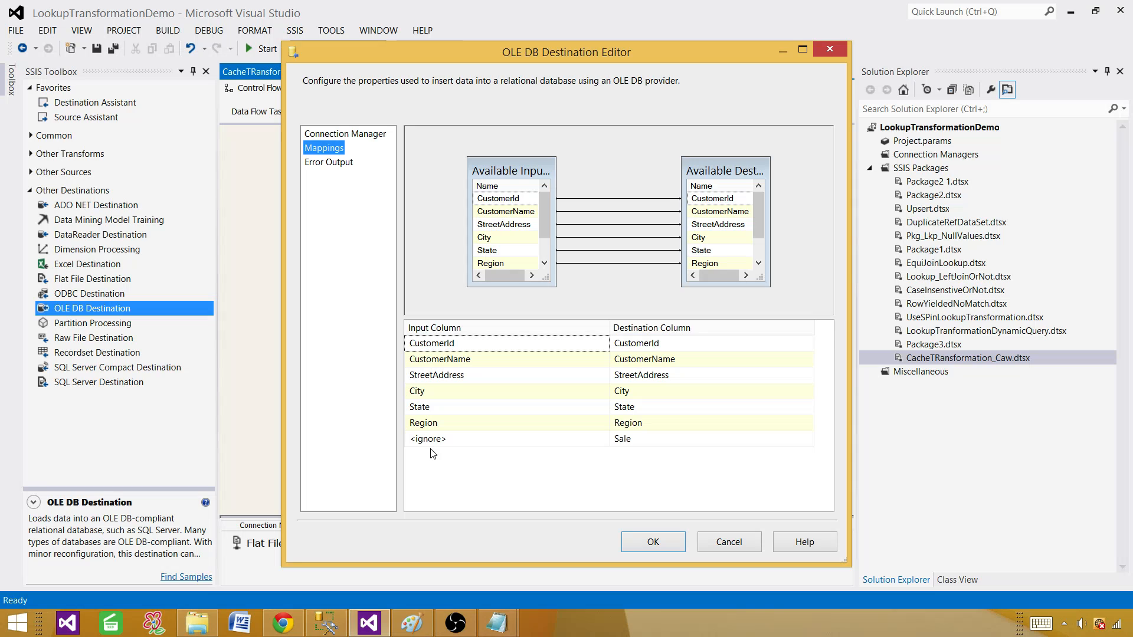
left_click(443, 442)
left_click(467, 441)
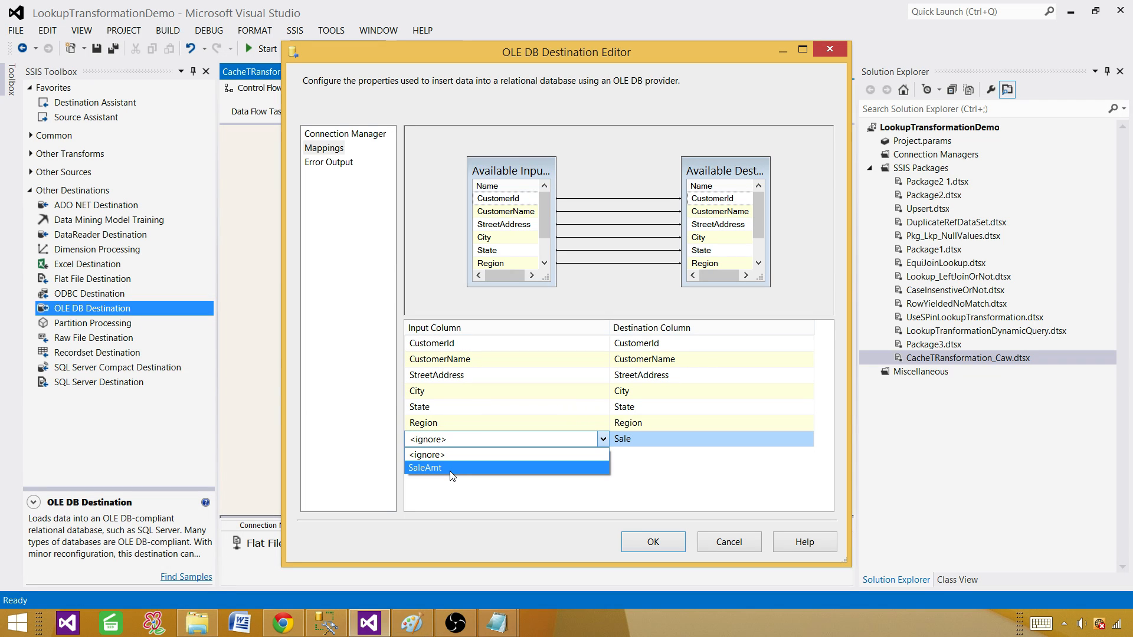
left_click(452, 469)
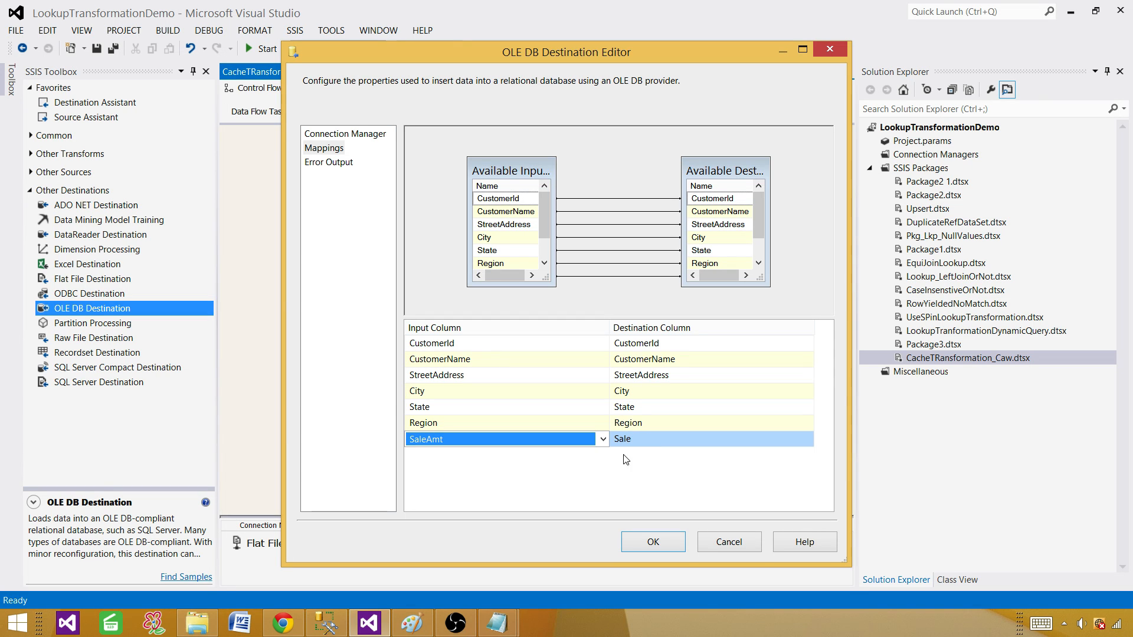
left_click(649, 540)
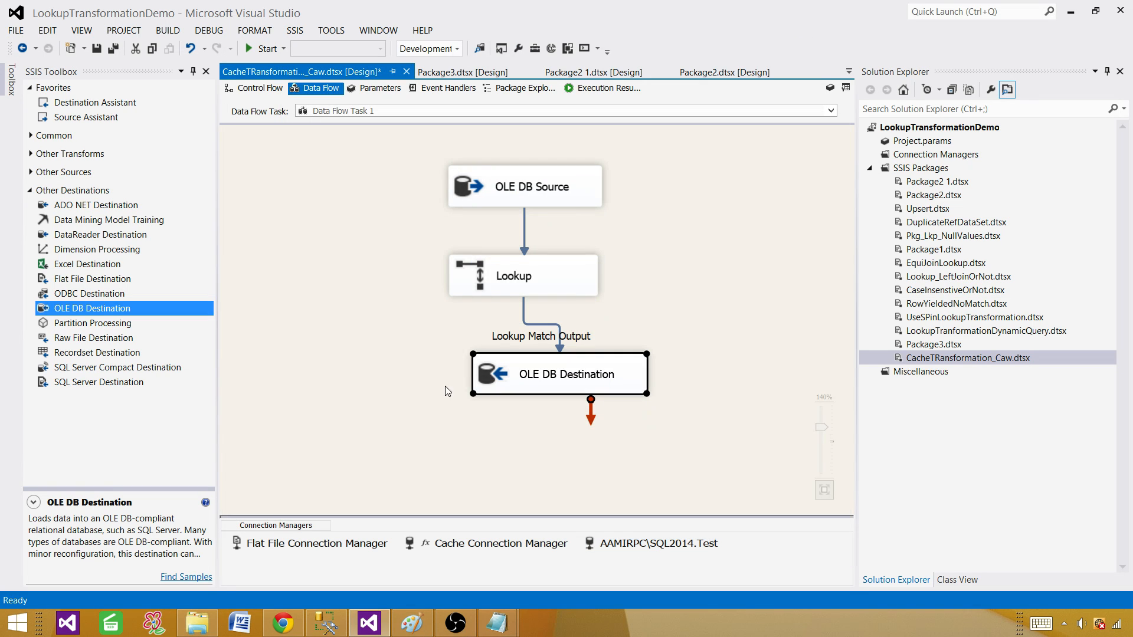
Step: Return to the control flow and delete the unconnected Data Flow Task 2
left_click(368, 231)
left_click(255, 88)
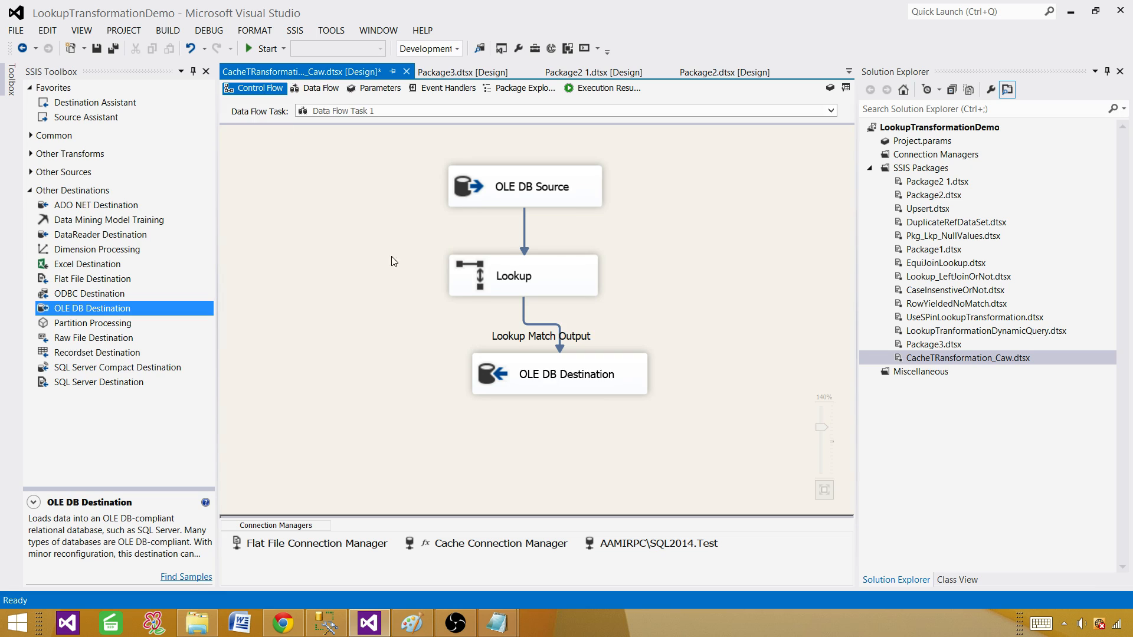
left_click(582, 369)
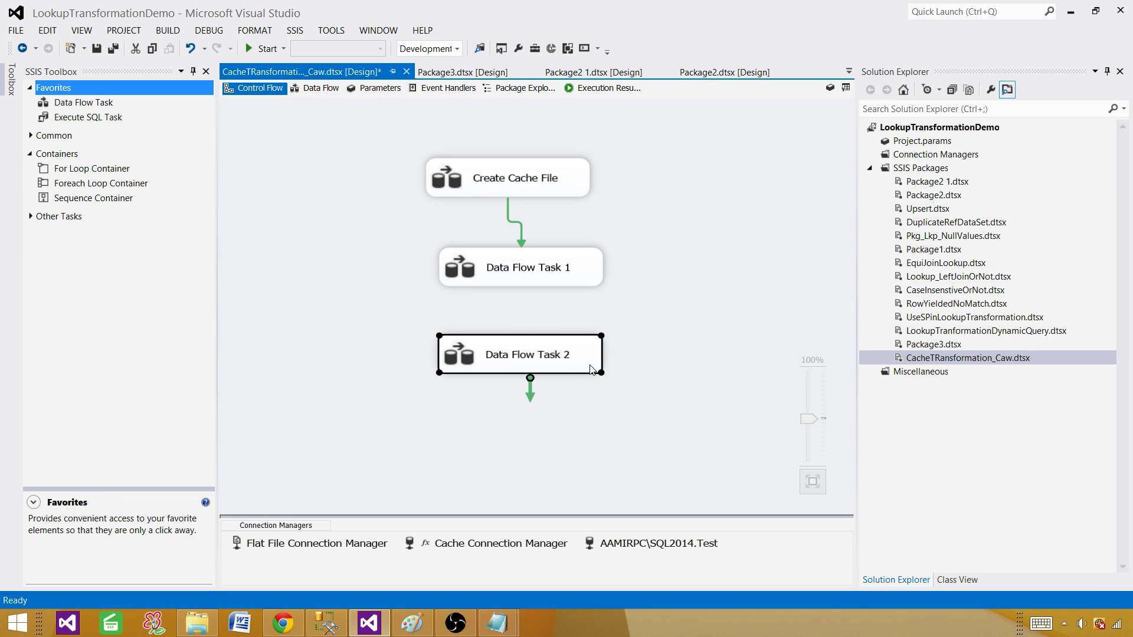
key("Delete")
Step: Duplicate Data Flow Task 1 on the control flow canvas and connect the original task to the copy below it
left_click(567, 281)
right_click(572, 277)
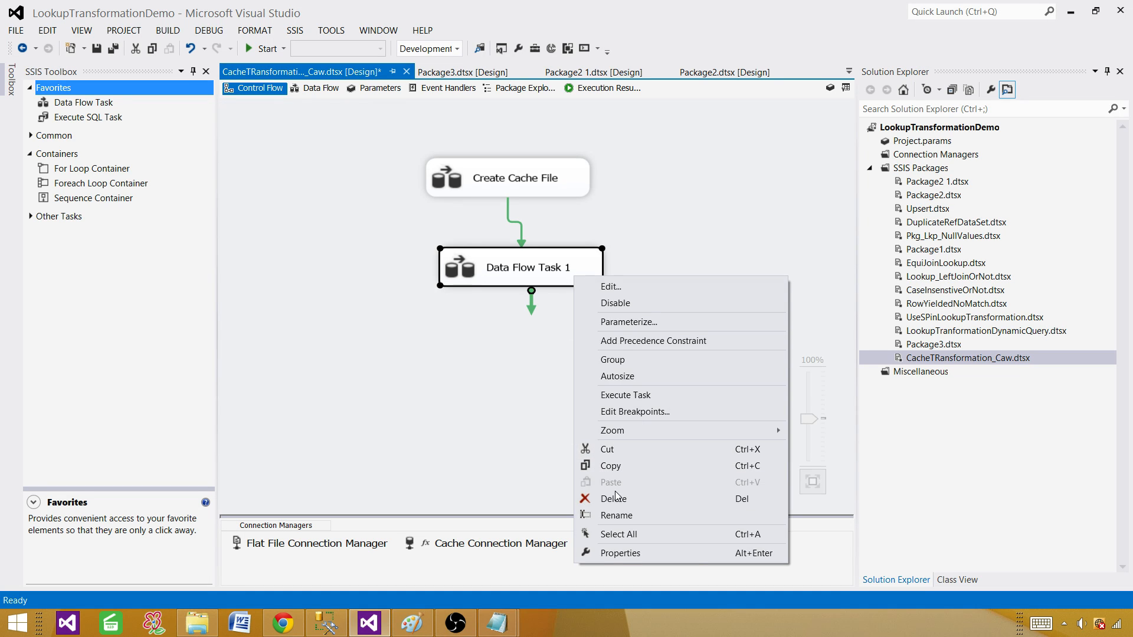
left_click(617, 465)
left_click(469, 398)
right_click(464, 383)
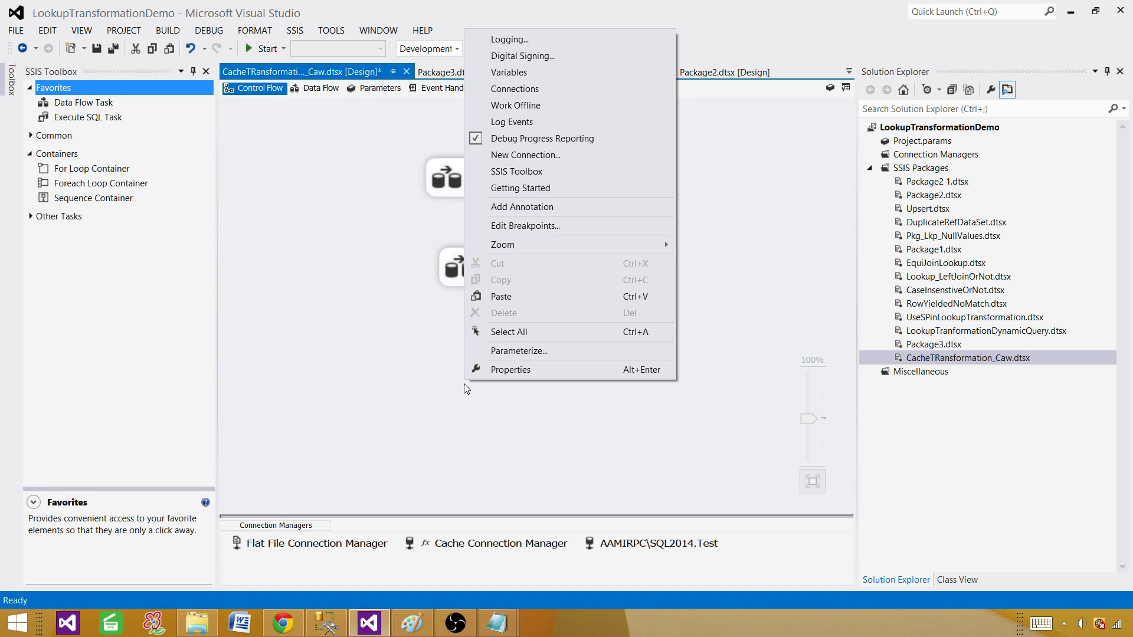
left_click(512, 299)
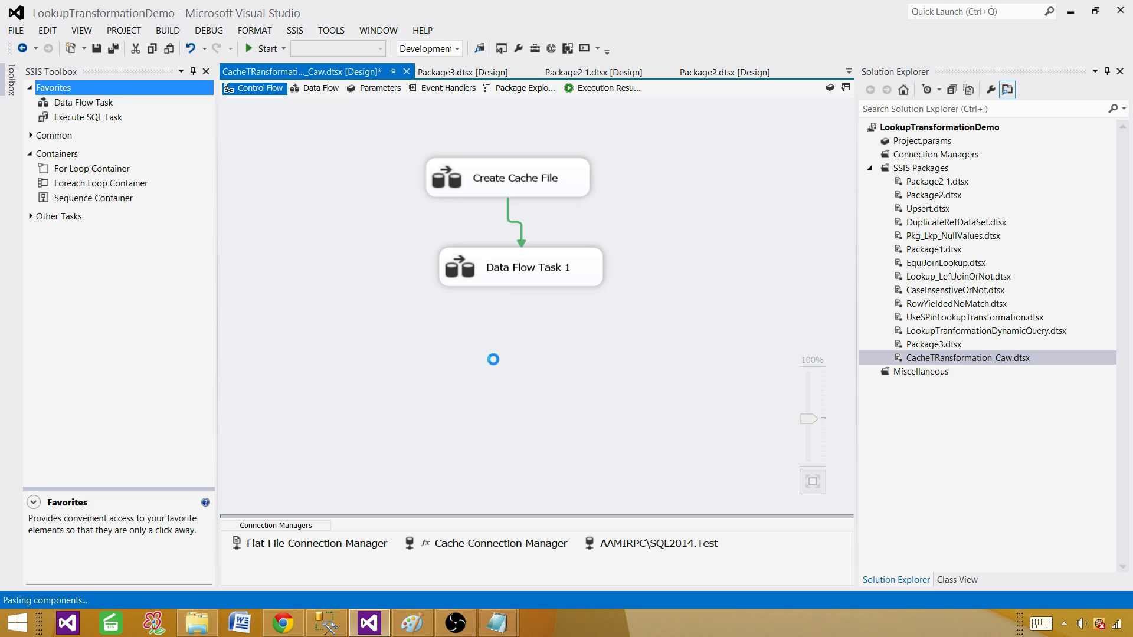
left_click(529, 270)
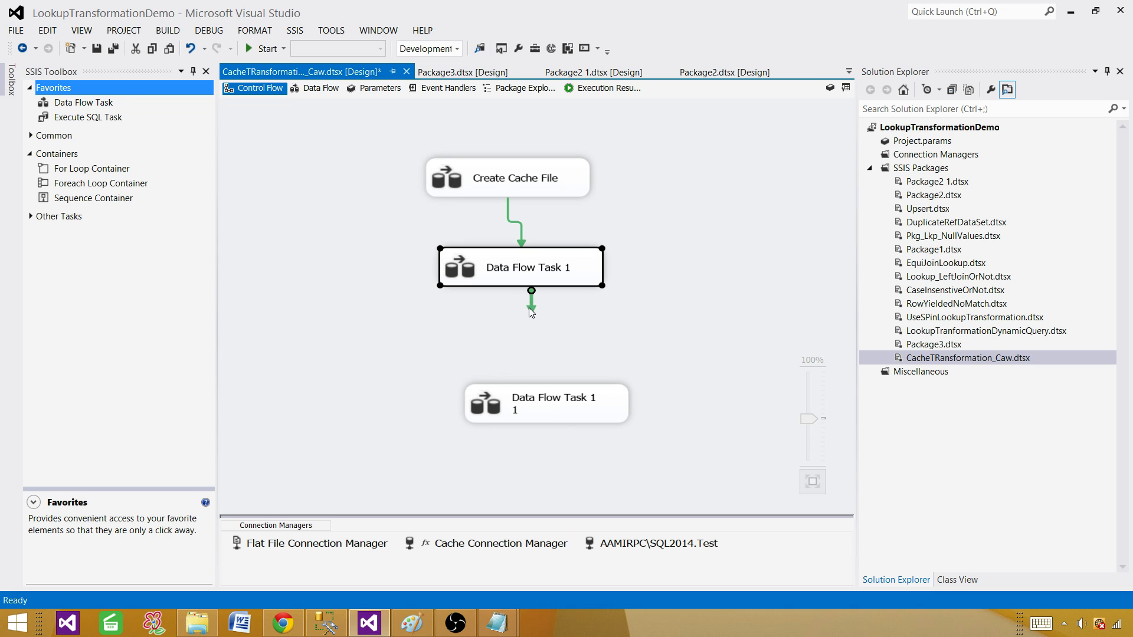
left_click_drag(529, 309, 569, 354)
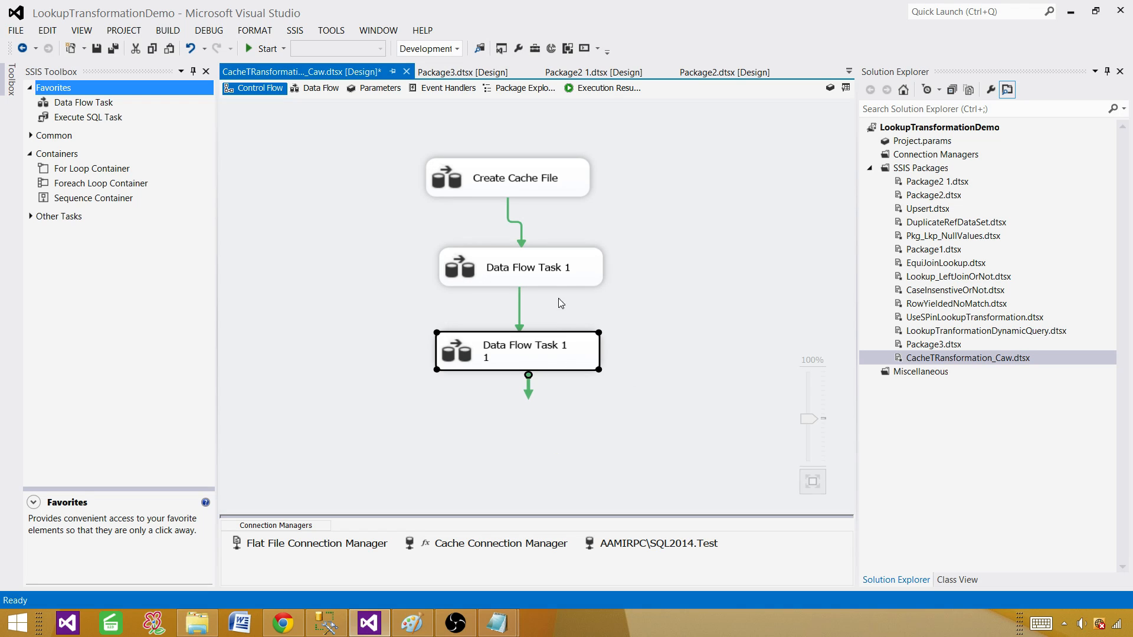
Step: Rename Data Flow Task 1 as CutomerSrc
left_click(569, 267)
left_click(570, 267)
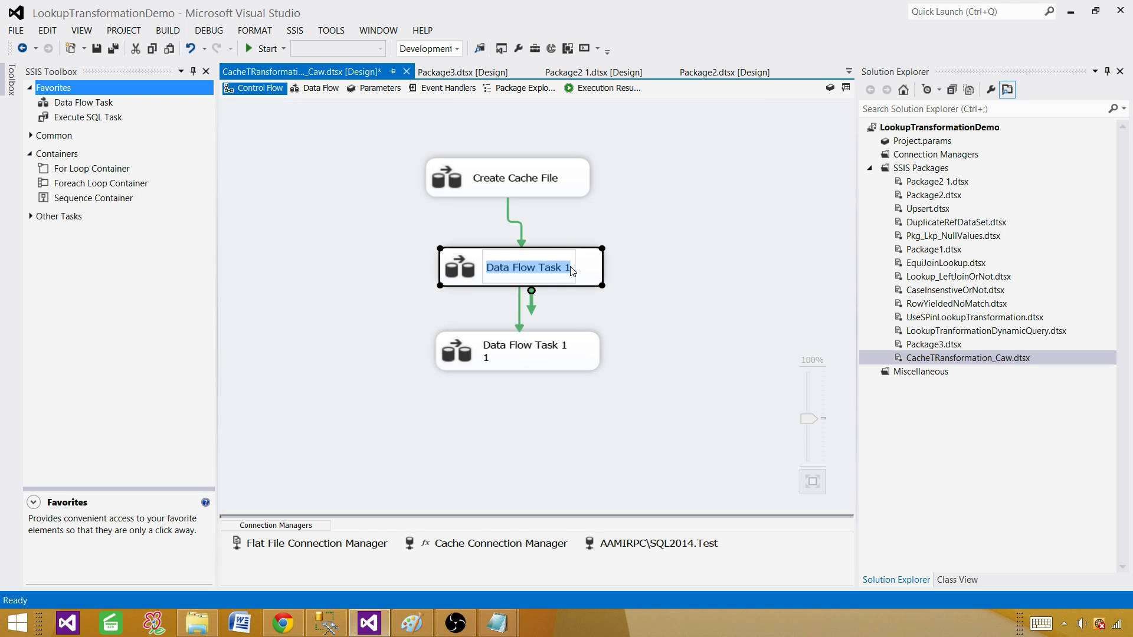
type("Cutom")
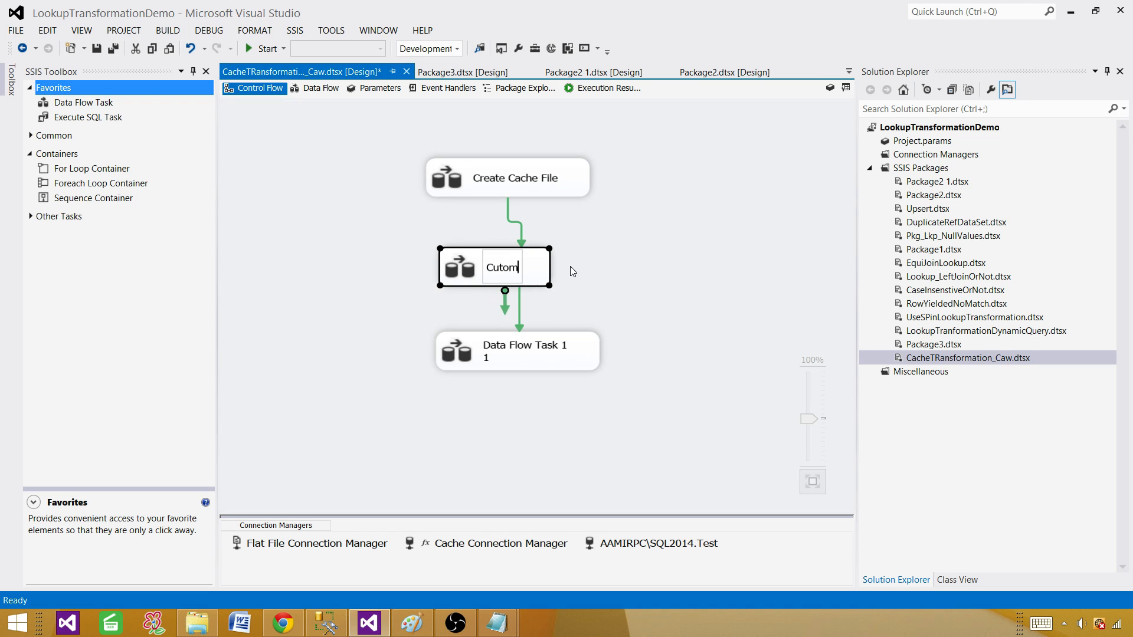
type("erSrc")
left_click(596, 312)
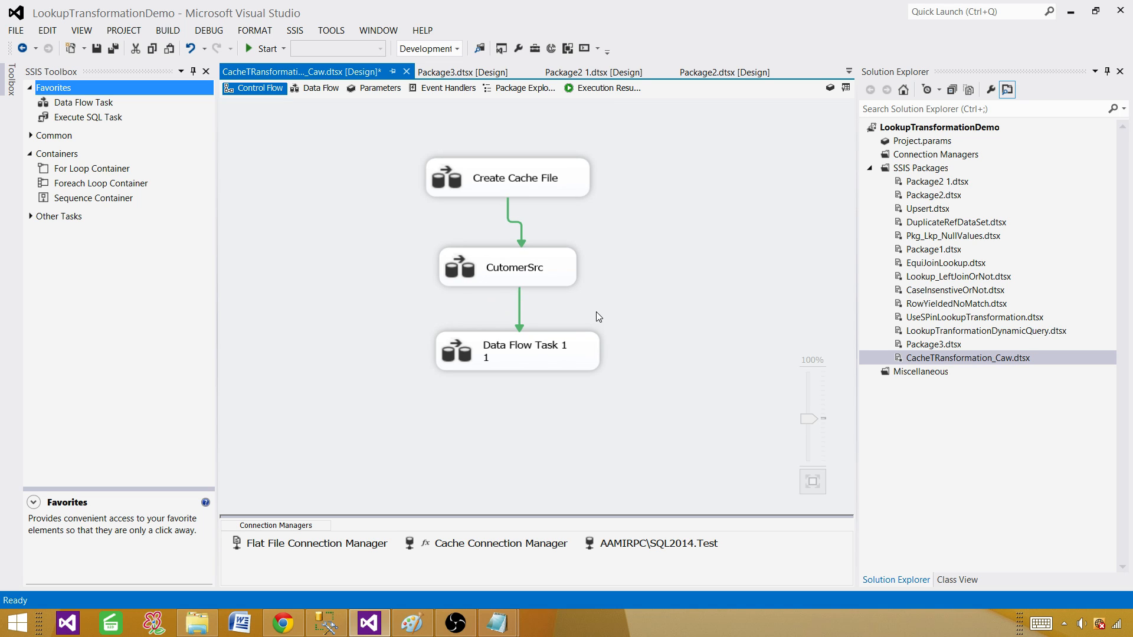
Step: Rename the copied data flow task as CustomerSrc2
left_click(537, 357)
left_click(538, 358)
type("C")
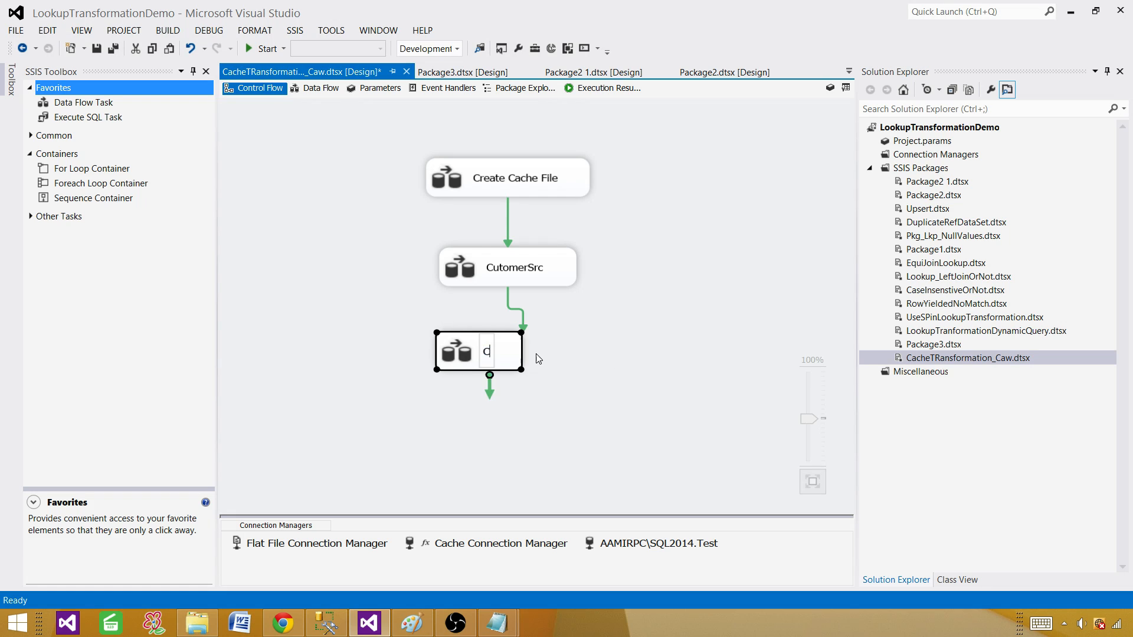
type("ustomerSrc2")
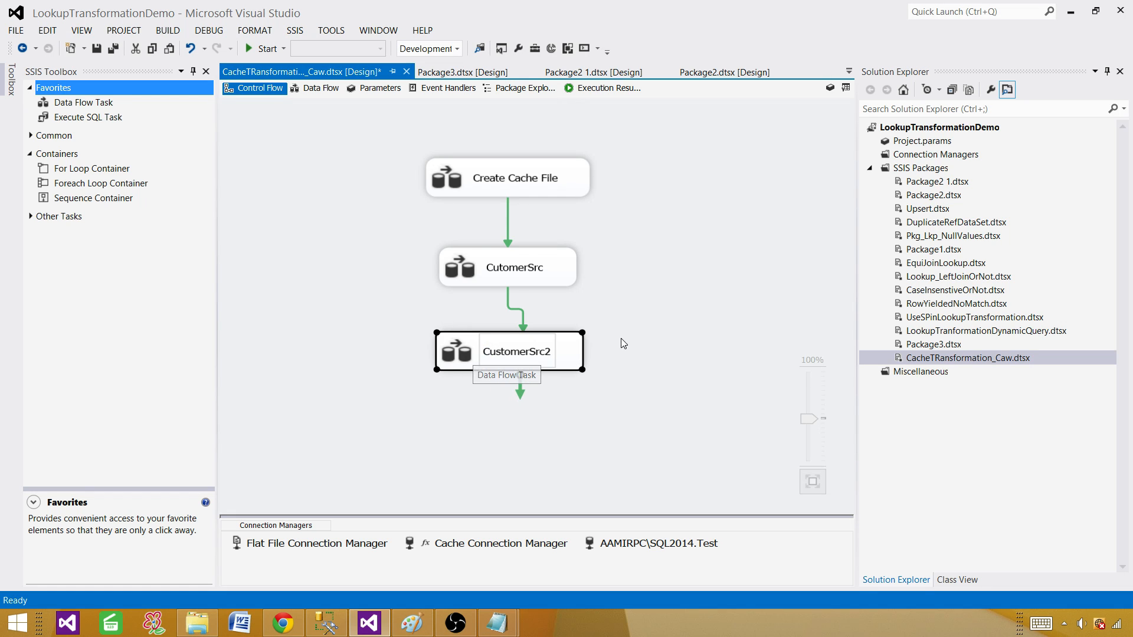
left_click(586, 339)
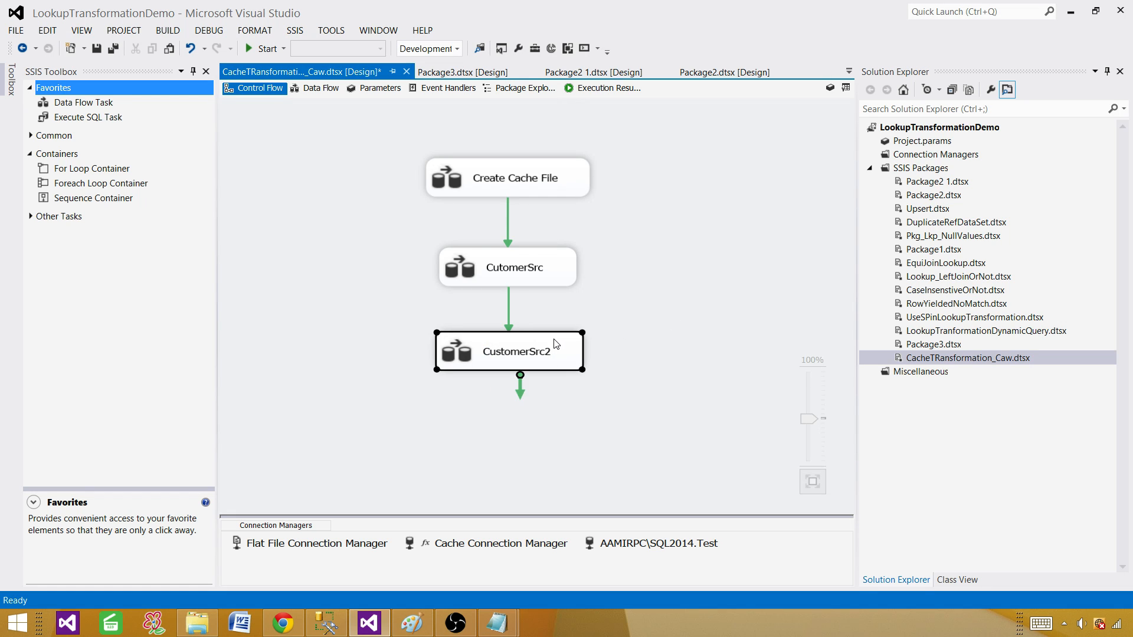
Step: In the CustomerSrc2 data flow, change the OLE DB Source query to read from [dbo].[Customer_Src2], preview its rows, and apply the change
double_click(511, 353)
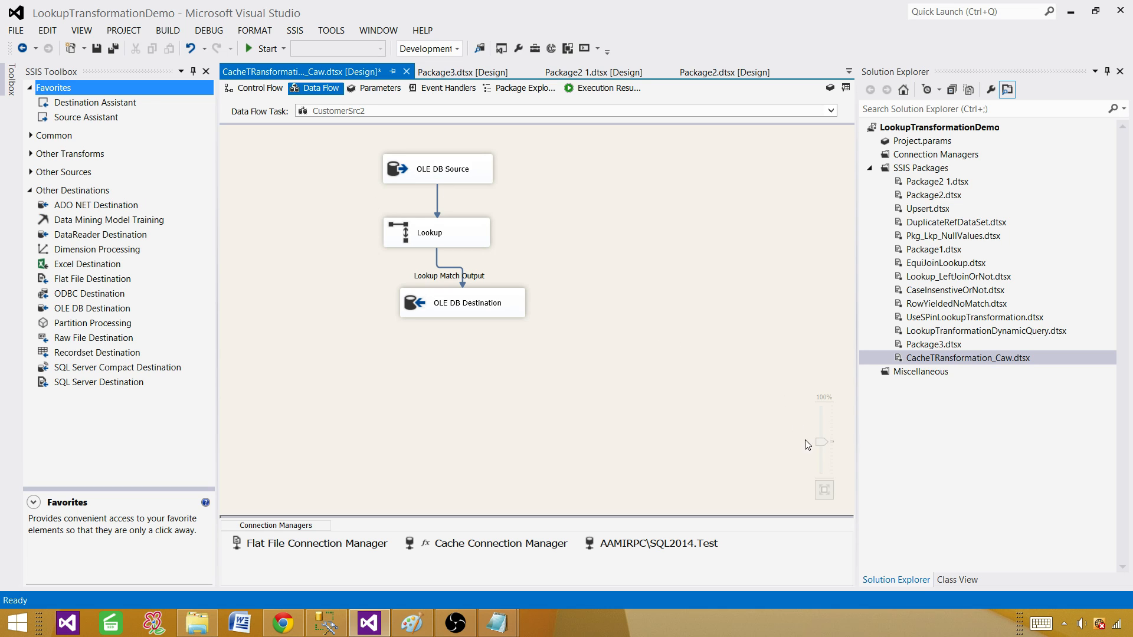
left_click(825, 490)
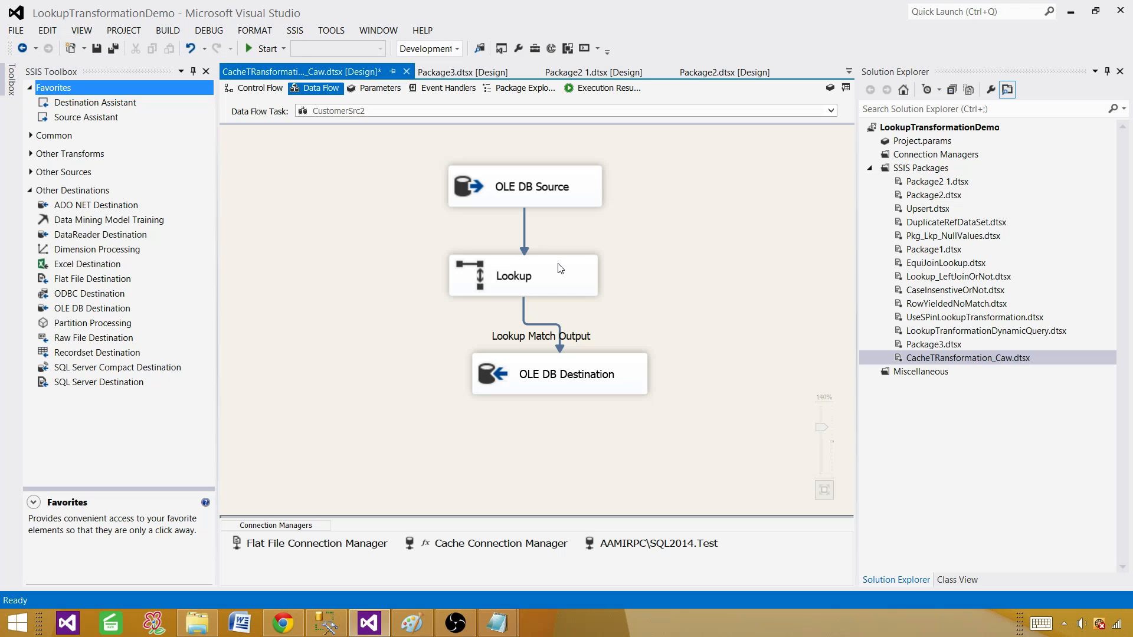
double_click(557, 195)
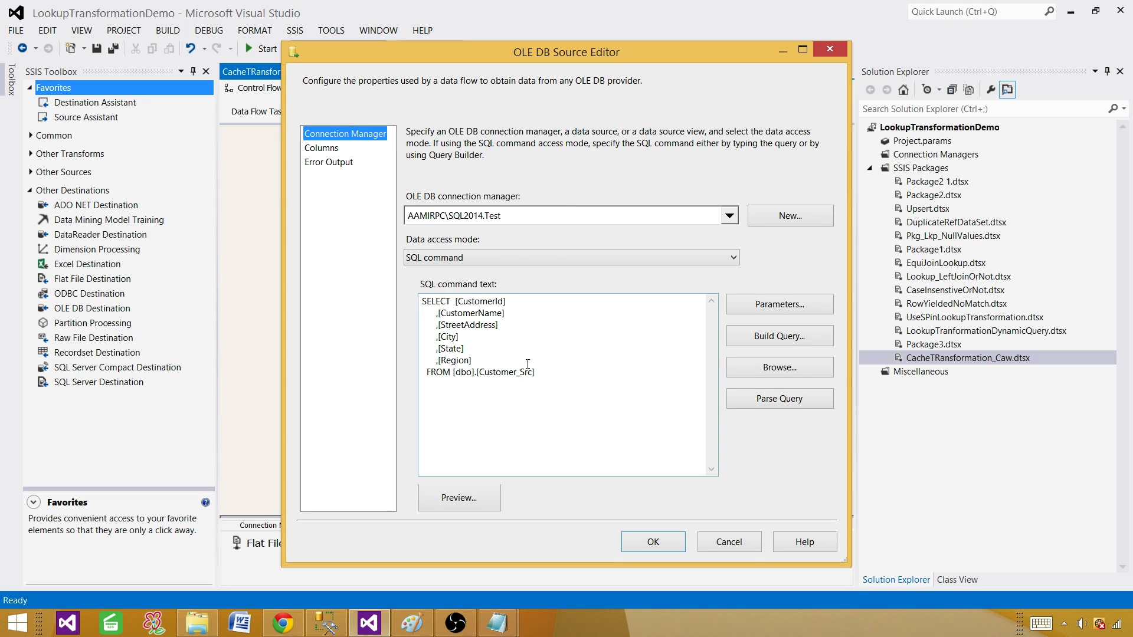
left_click(533, 374)
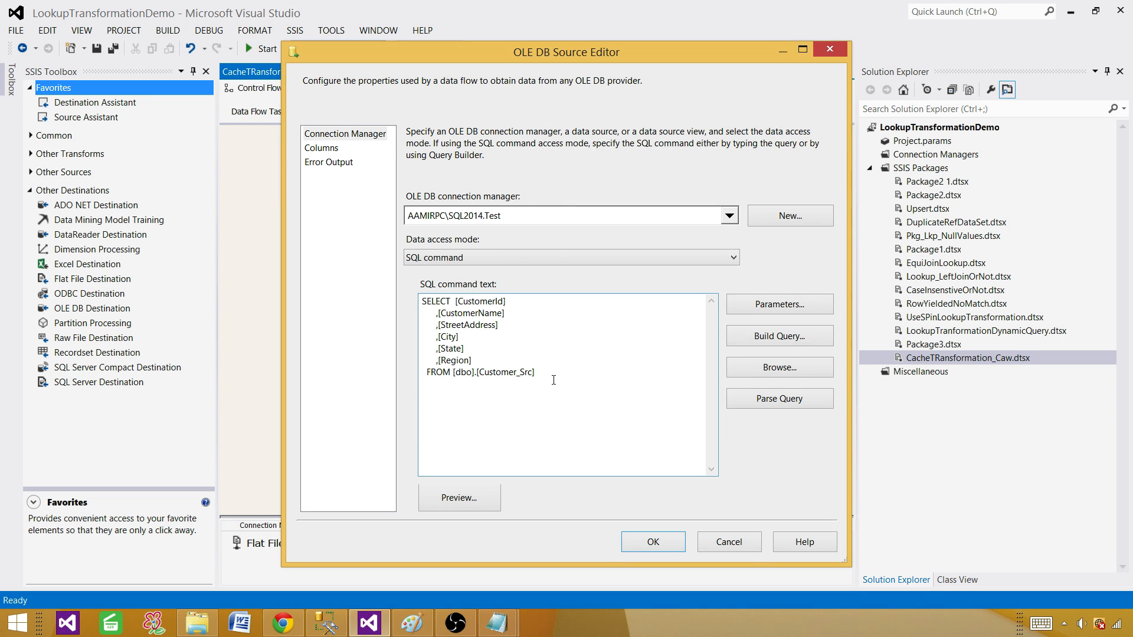
left_click(474, 497)
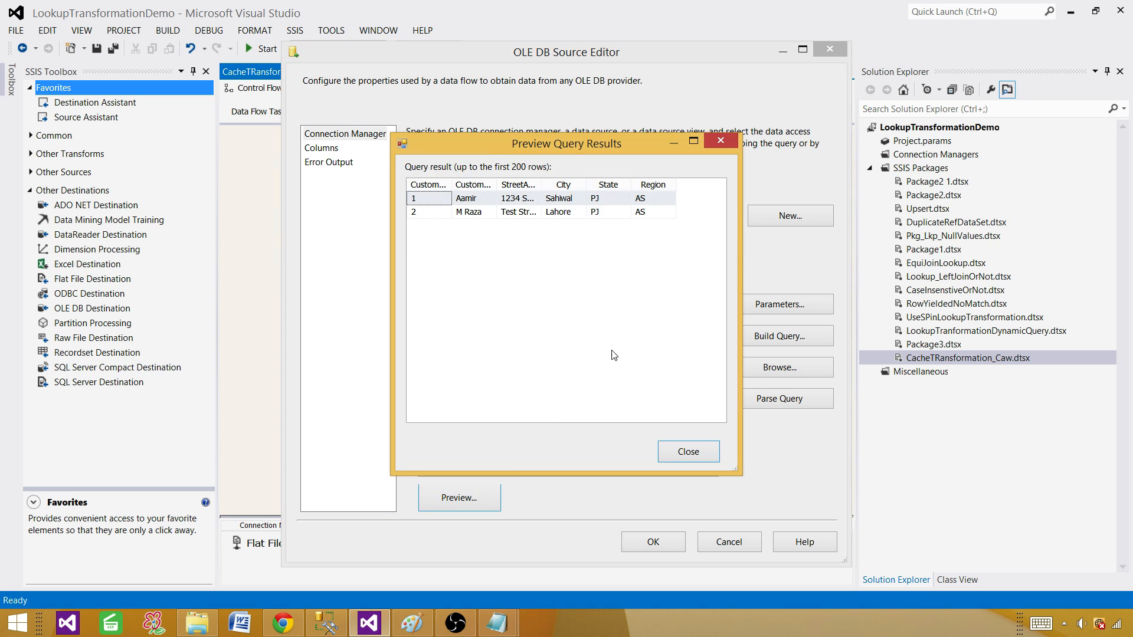
left_click(671, 447)
left_click(654, 541)
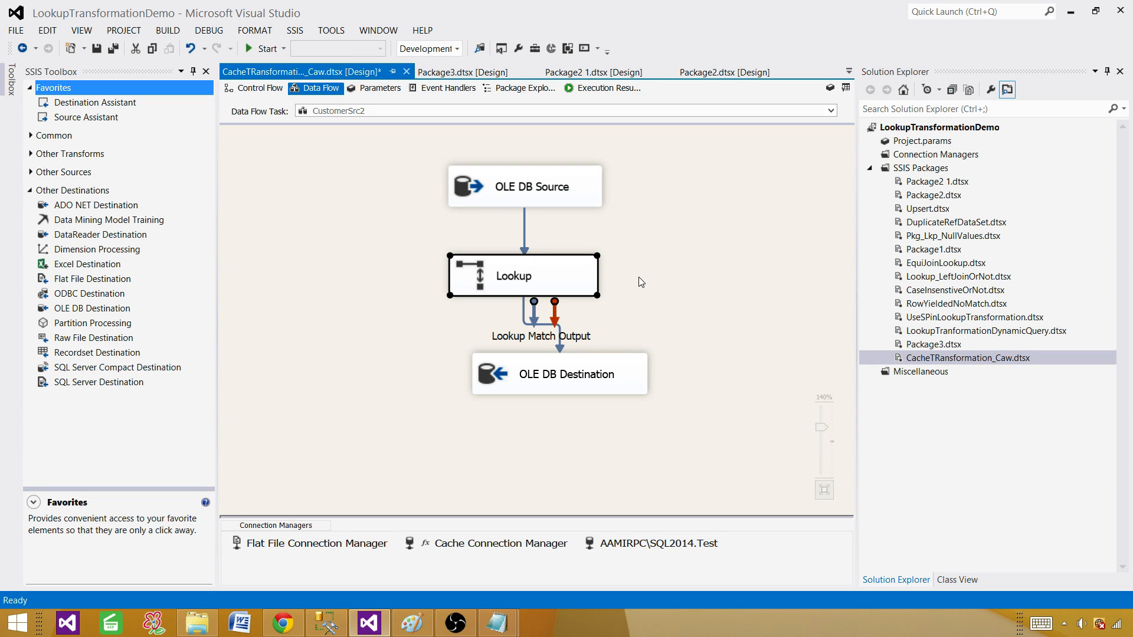
Step: Check the copied Lookup's cache mode, cache connection manager and column mapping, and accept its configuration
double_click(575, 275)
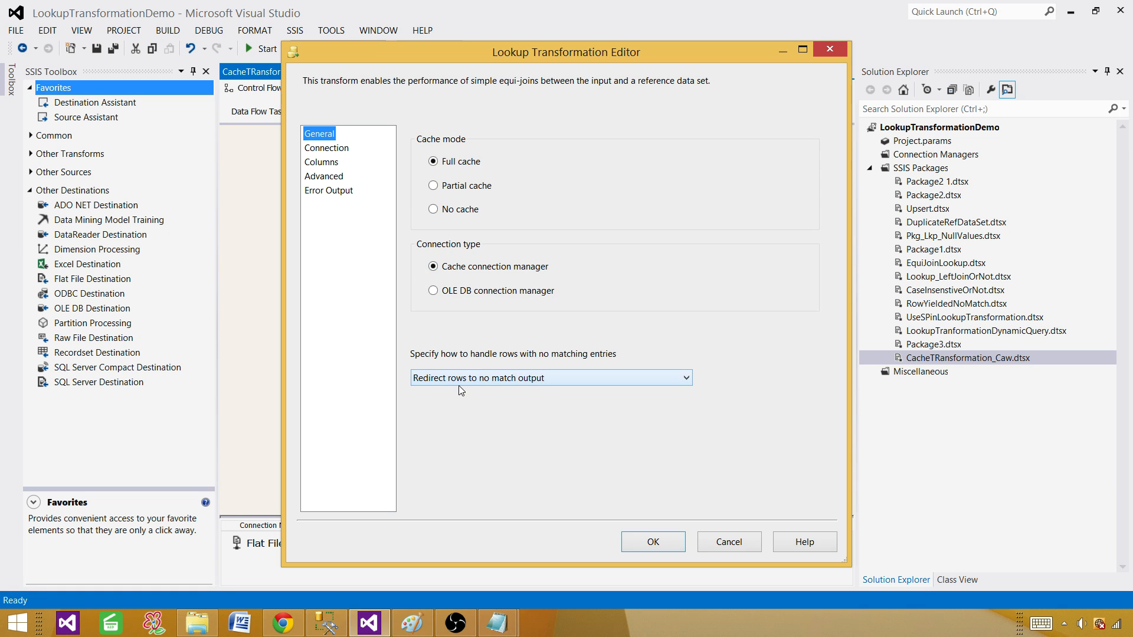
left_click(330, 149)
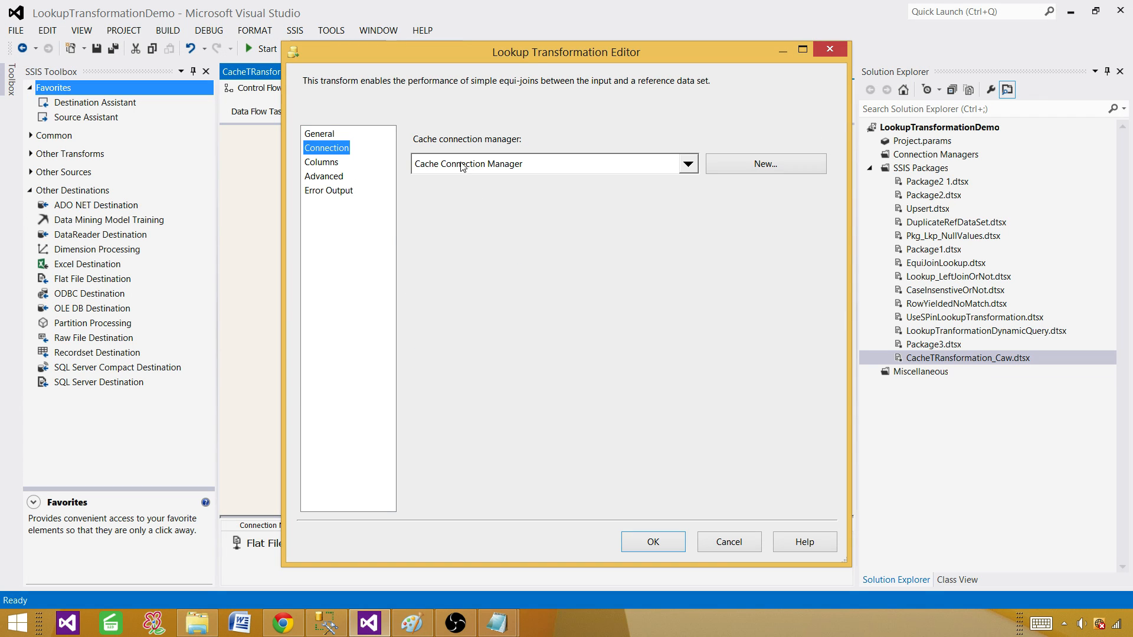
left_click(320, 162)
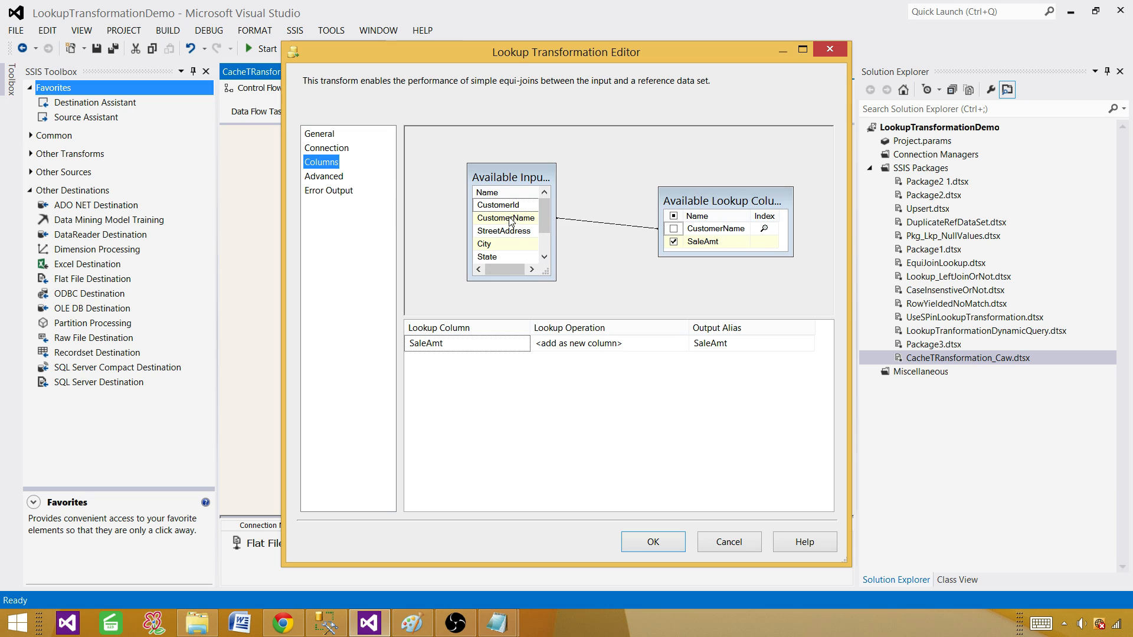
mouse_move(525, 223)
left_click(653, 541)
Step: Check the copied OLE DB Destination's target table and column mappings, and return to the control flow's Create Cache File task
left_click(605, 382)
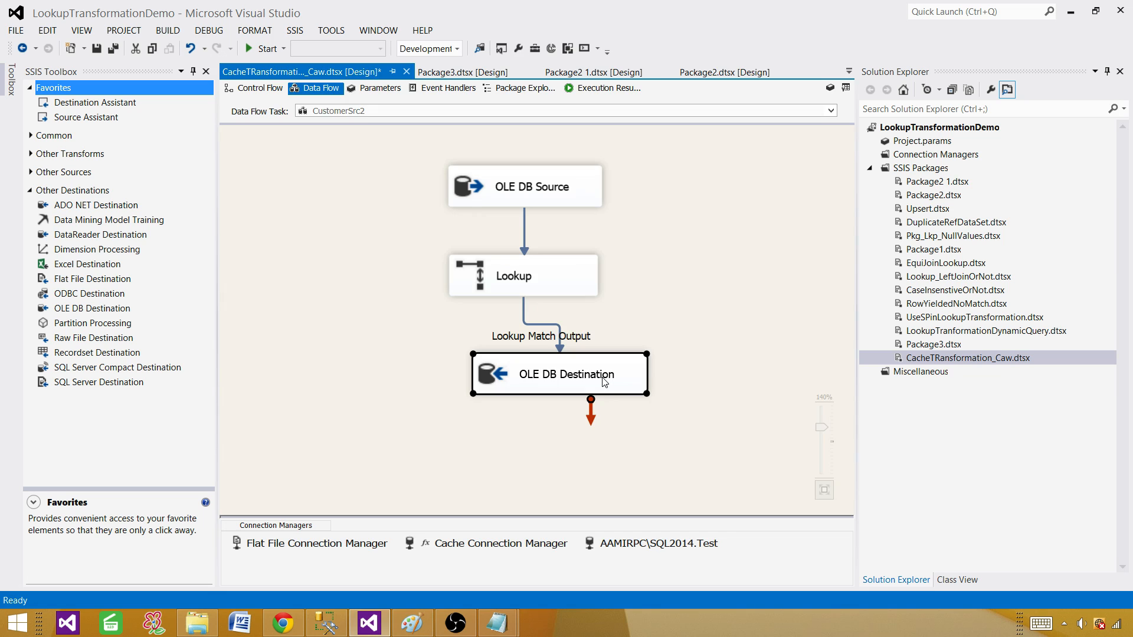
double_click(605, 381)
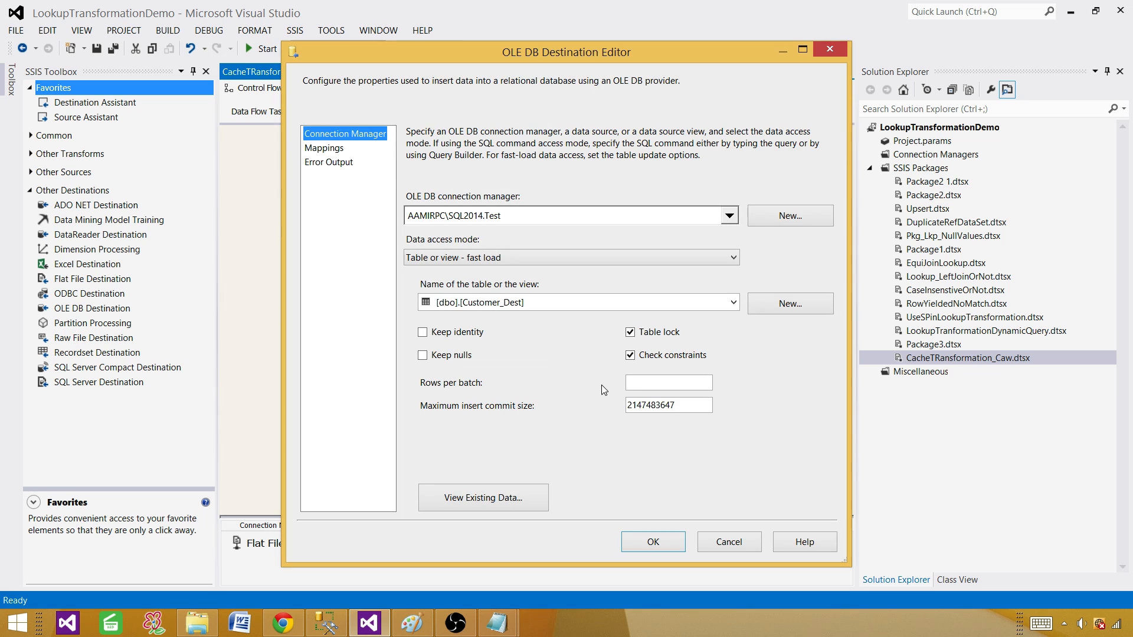
left_click(324, 149)
left_click(666, 548)
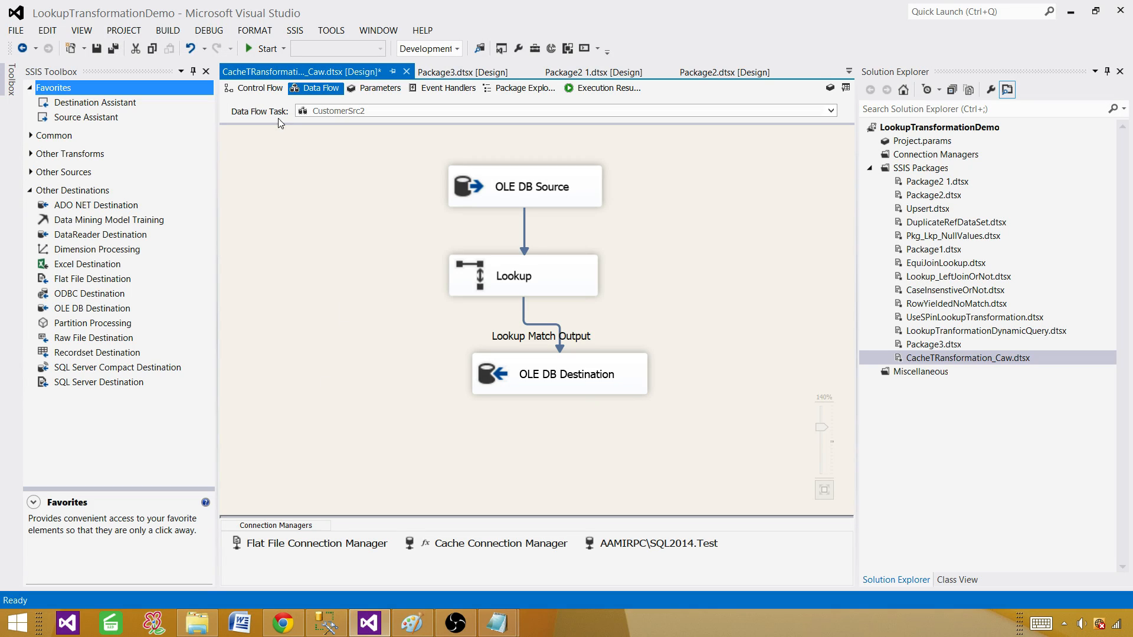
left_click(658, 271)
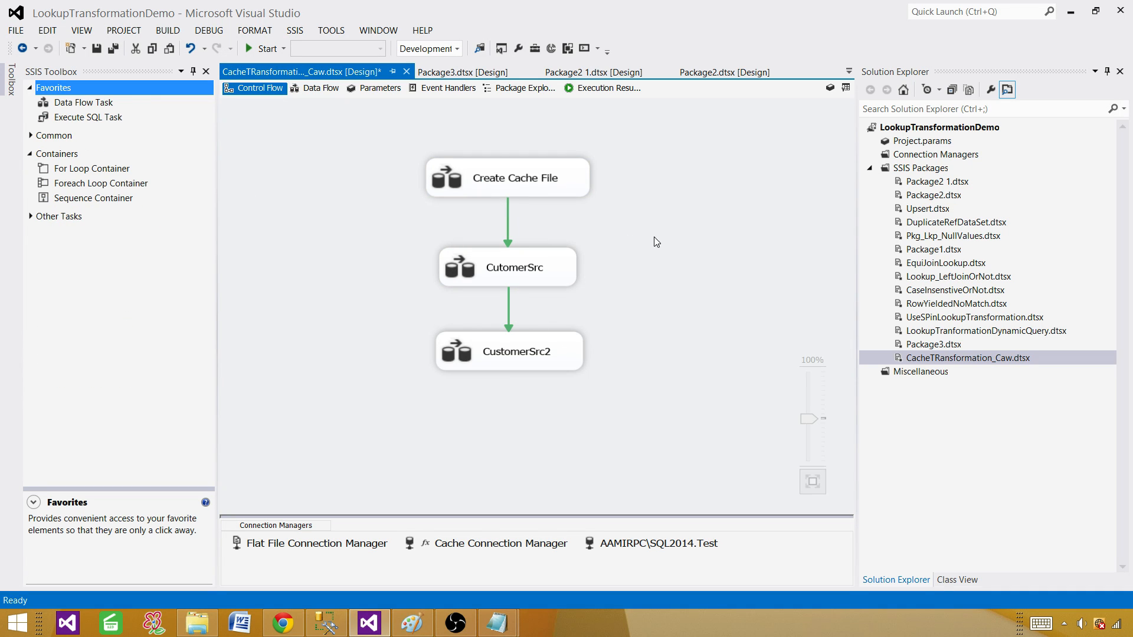
left_click(513, 172)
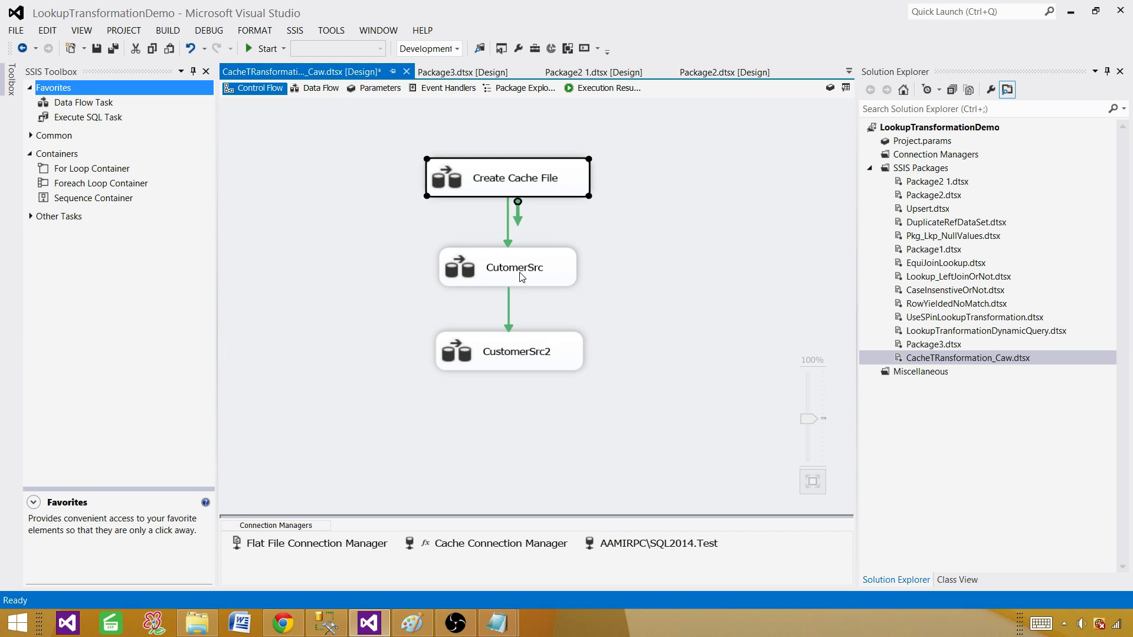
Step: Run the CacheTRansformation_Caw package in the debugger
left_click(377, 235)
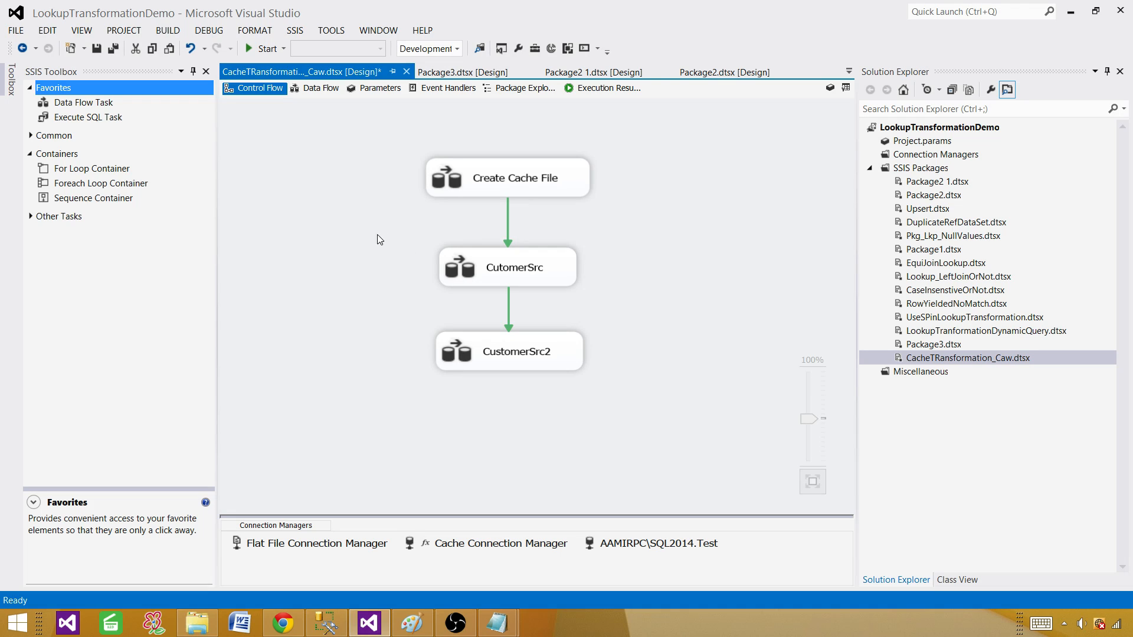
left_click(262, 51)
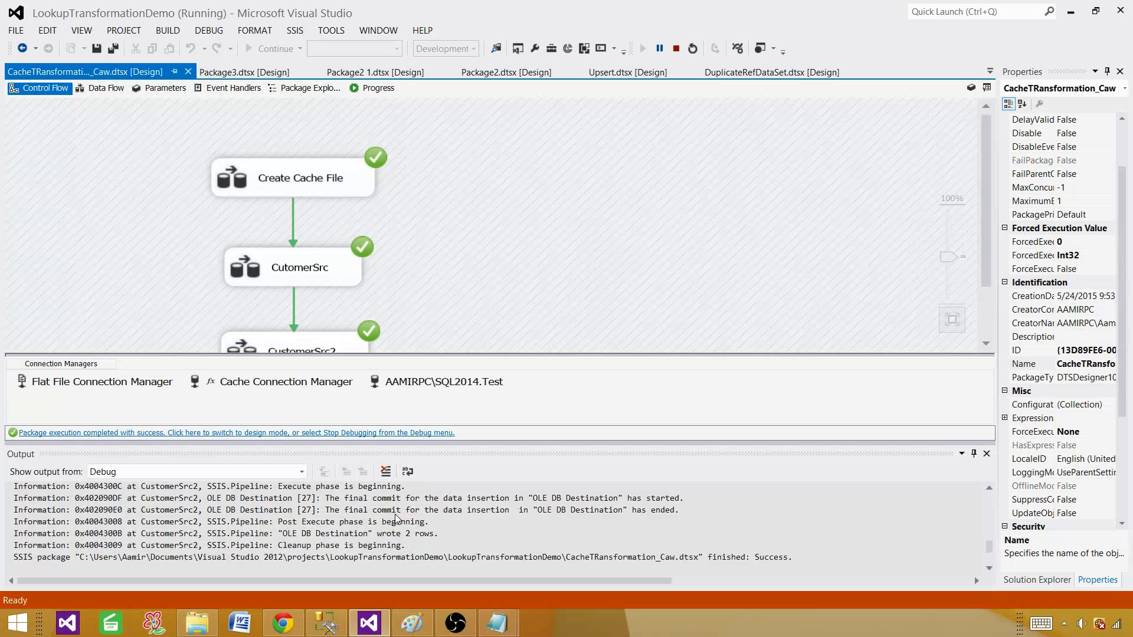
Step: Review the execution output for the cache file creation and the rows written by each data flow, and stop debugging
left_click(354, 534)
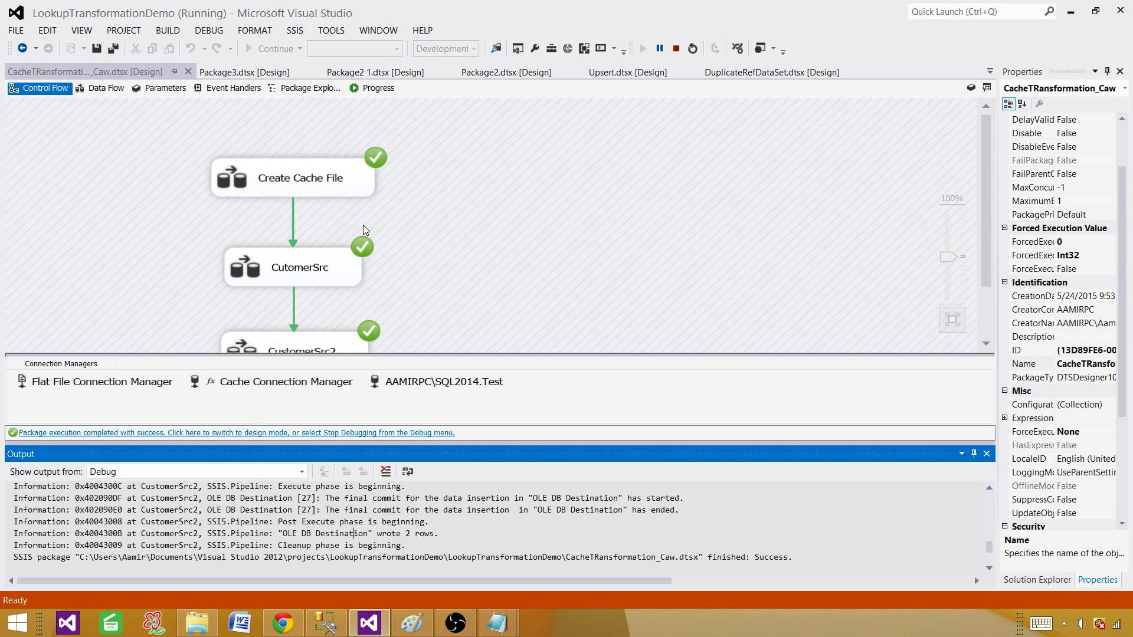
left_click(451, 247)
left_click(392, 525)
scroll(398, 528, "up", 4)
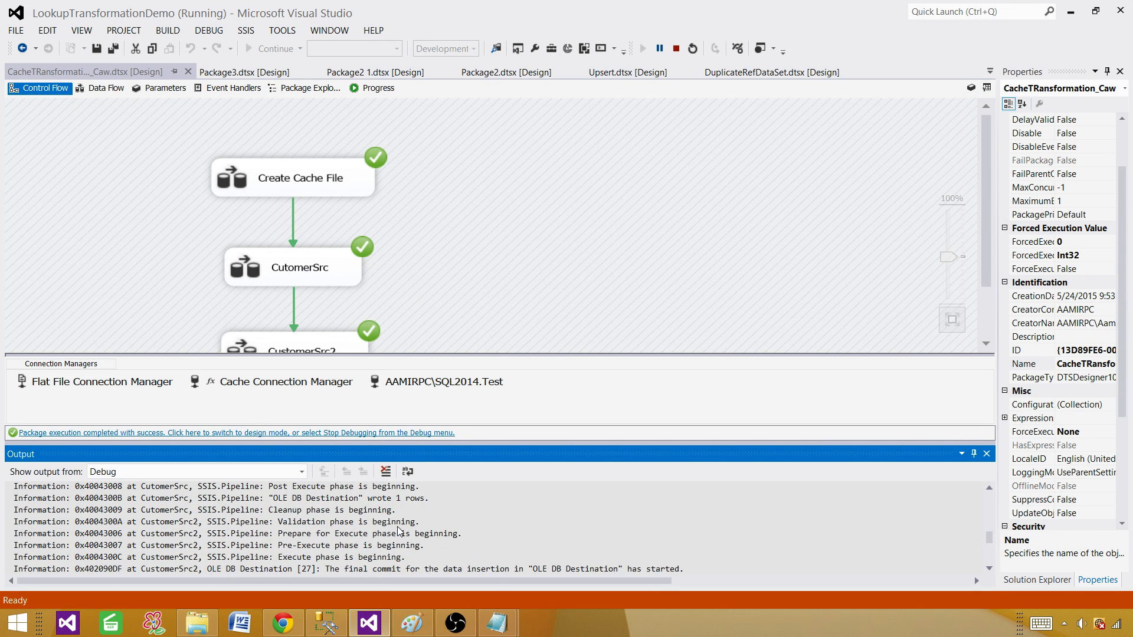
scroll(400, 531, "up", 2)
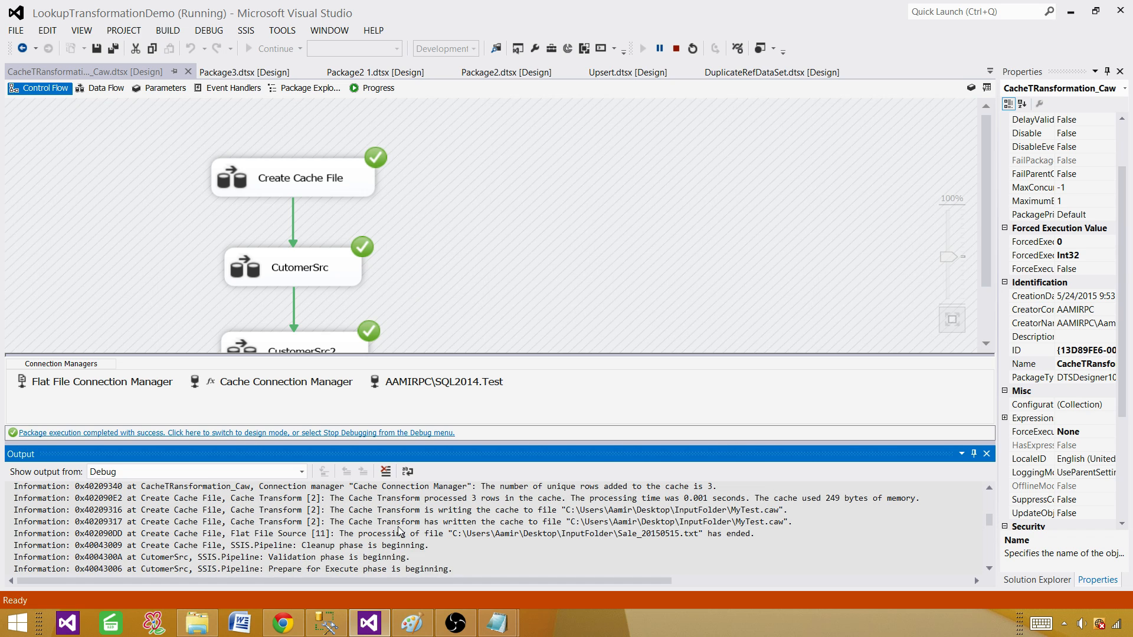
left_click(557, 220)
left_click(432, 543)
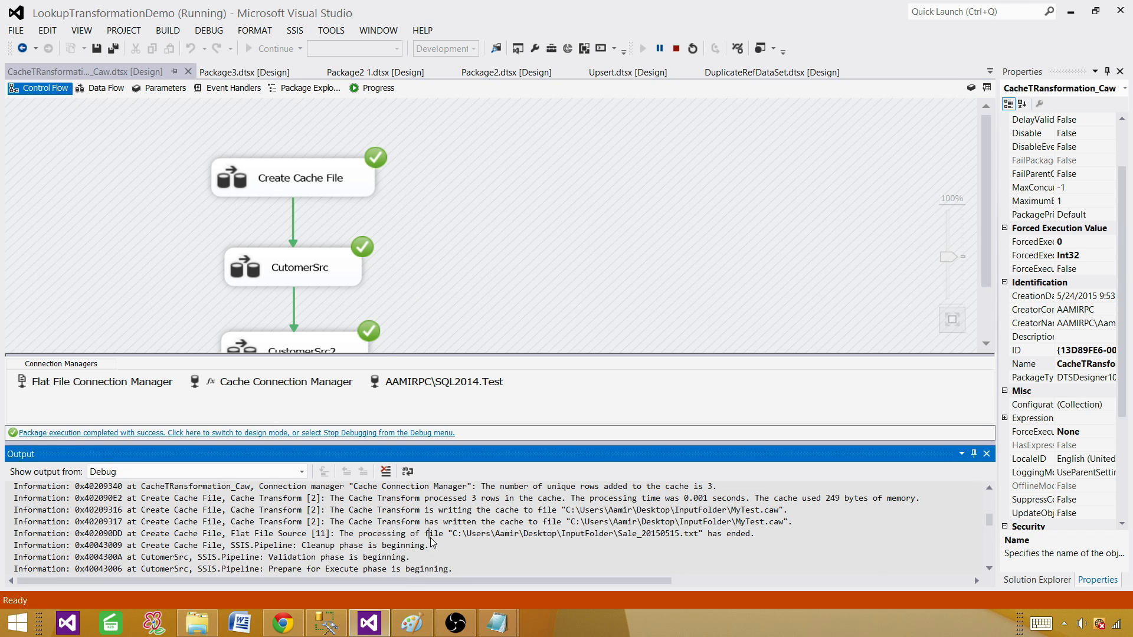
scroll(432, 541, "up", 6)
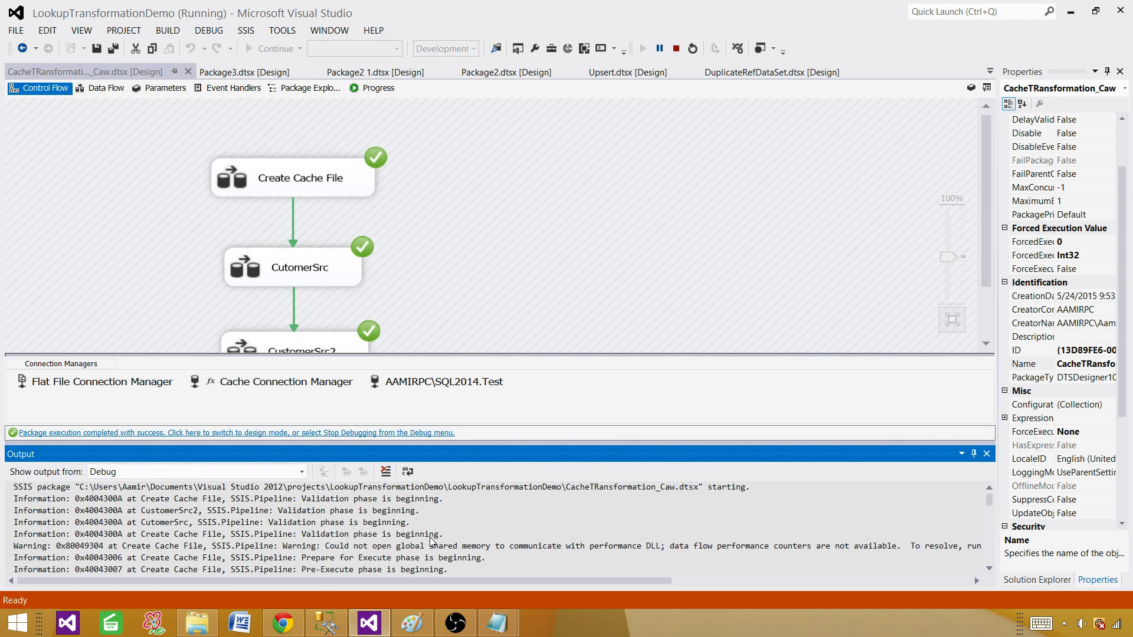
scroll(431, 541, "down", 3)
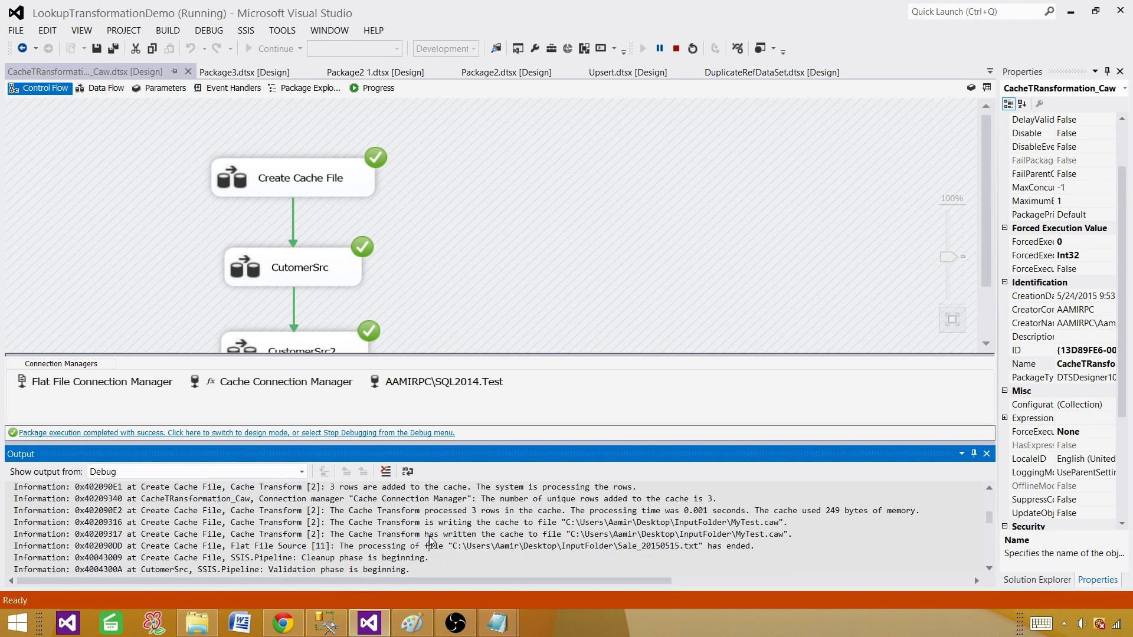
scroll(430, 536, "down", 4)
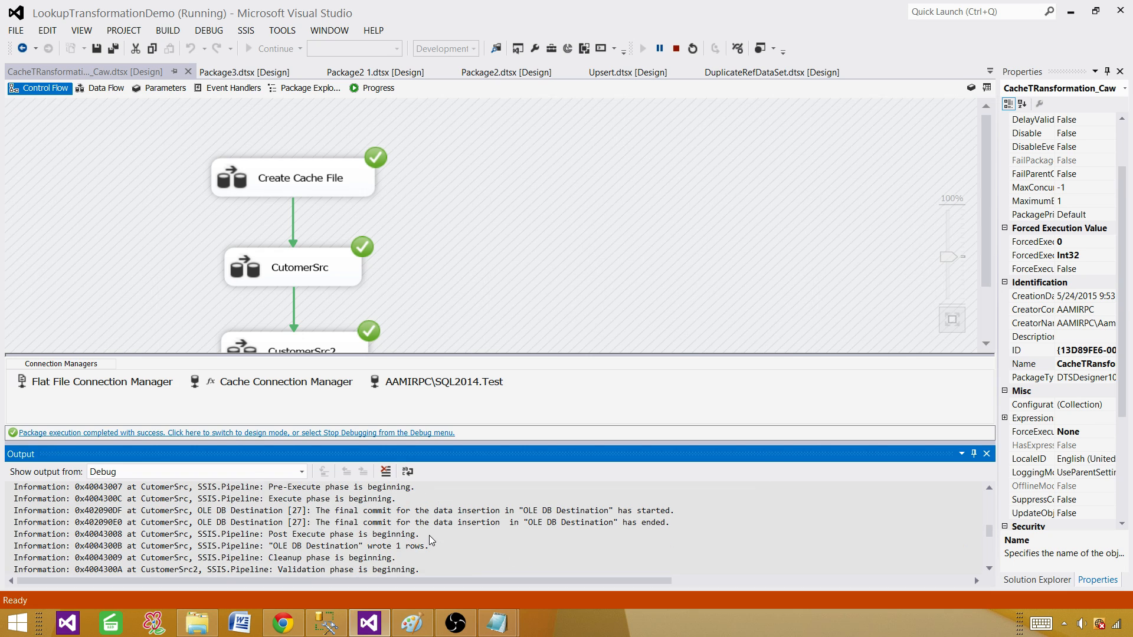
scroll(429, 536, "down", 5)
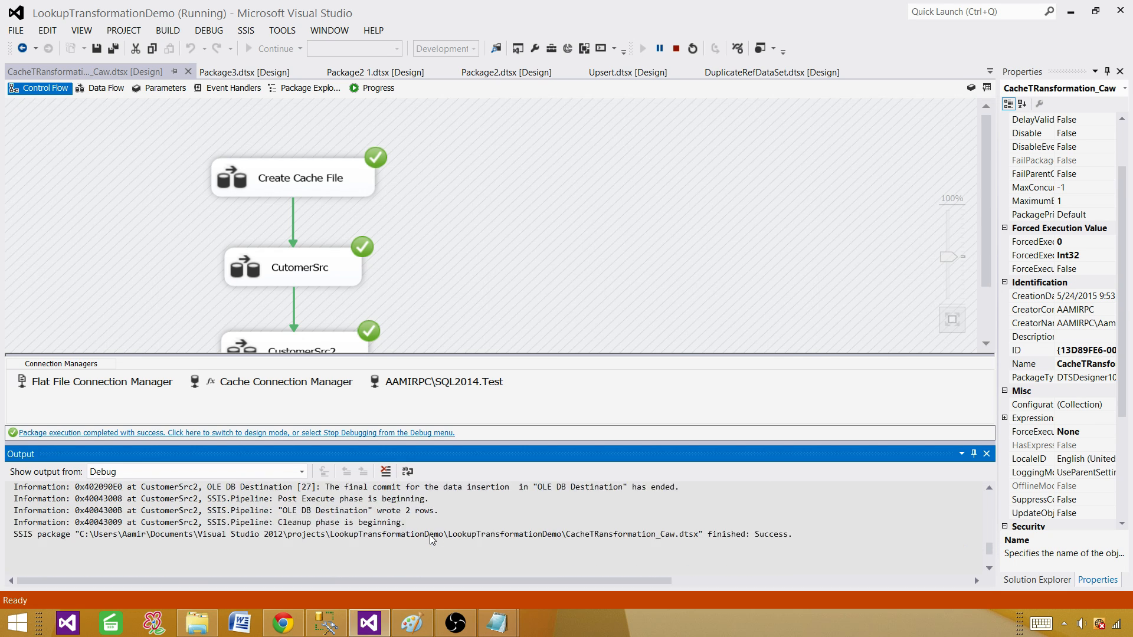
scroll(405, 490, "up", 3)
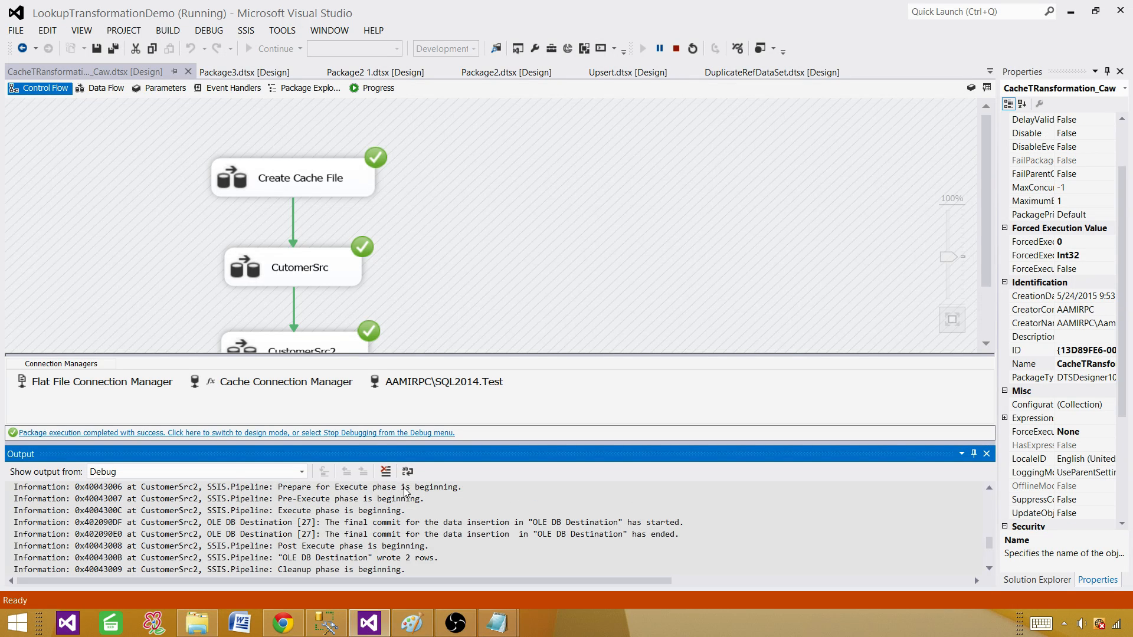
left_click(662, 184)
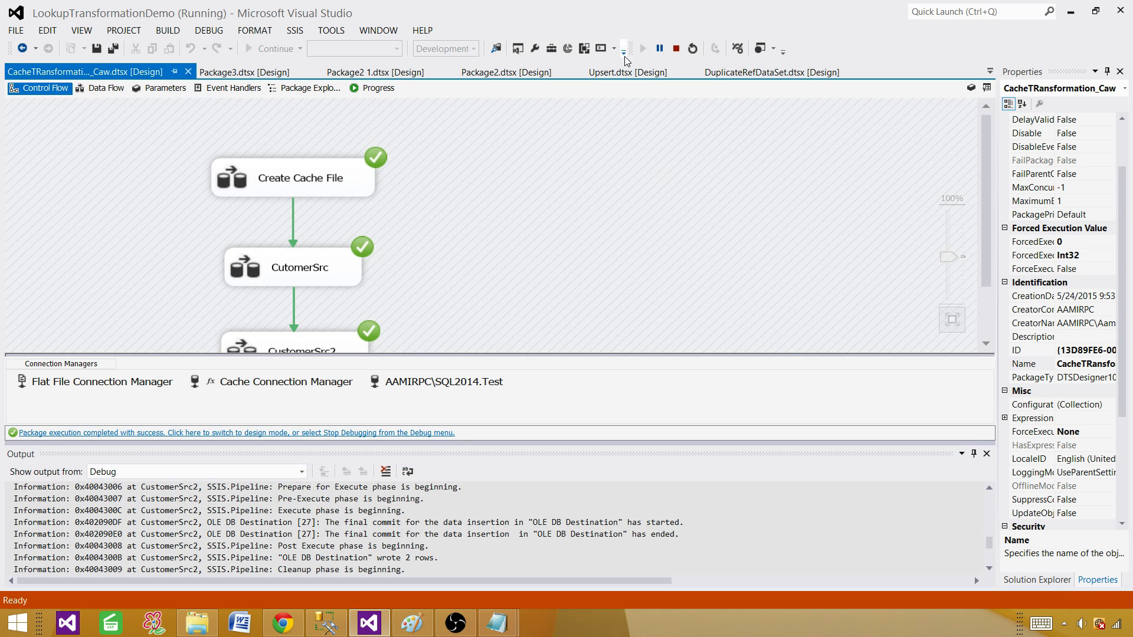
left_click(676, 48)
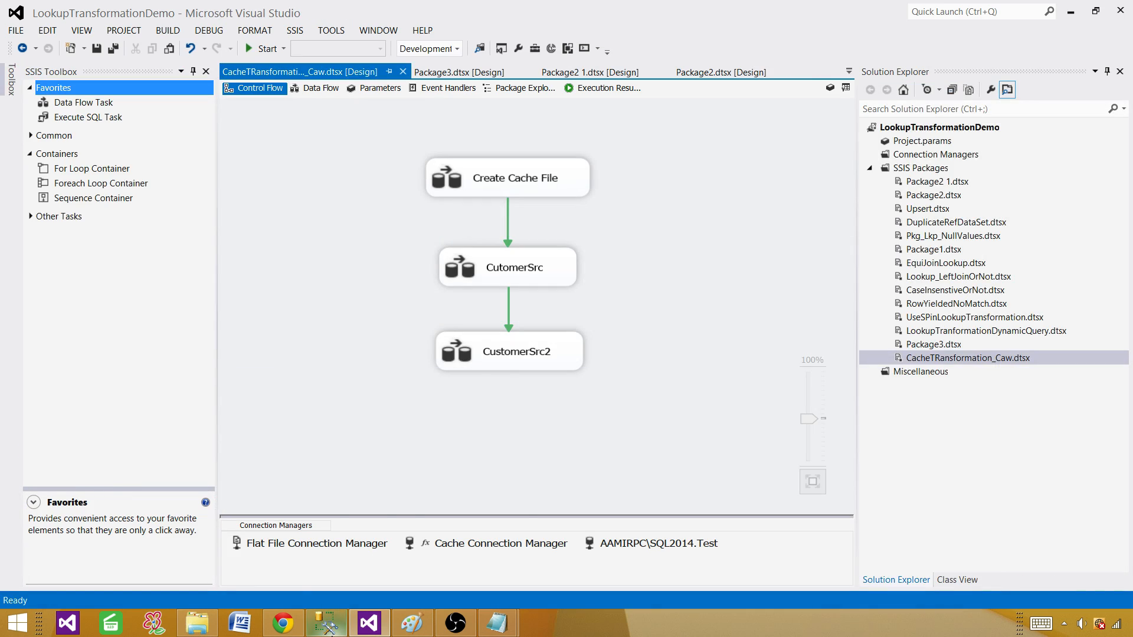
Step: Switch to SQL Server Management Studio and run the Select query on dbo.Customer_Dest to check the loaded rows
left_click(325, 623)
left_click_drag(506, 171, 258, 152)
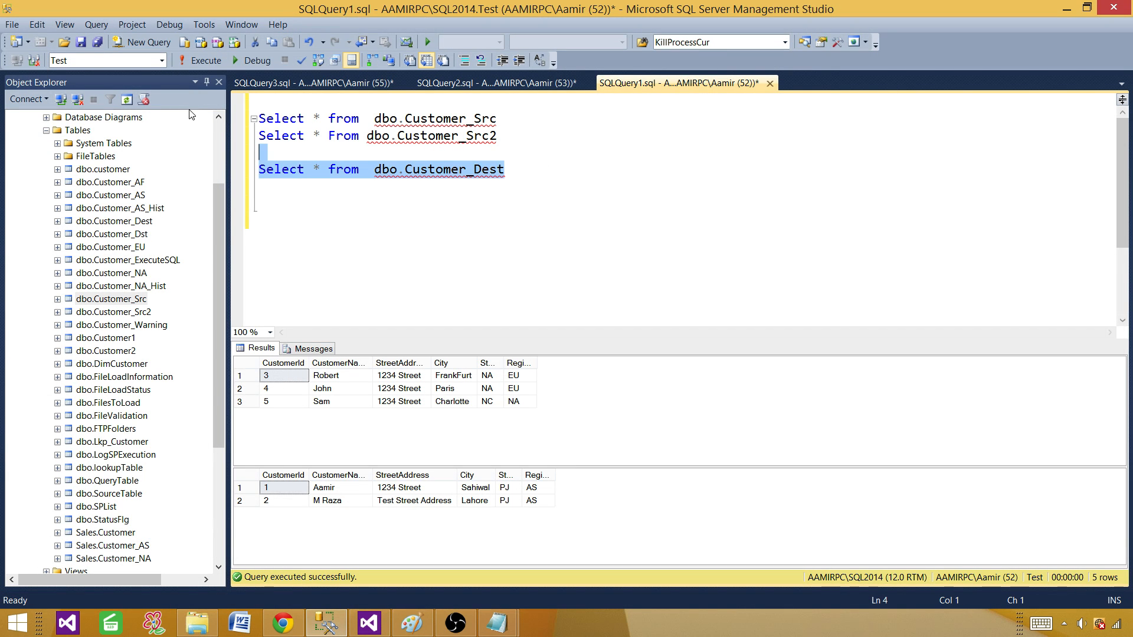
left_click(190, 59)
left_click(277, 389)
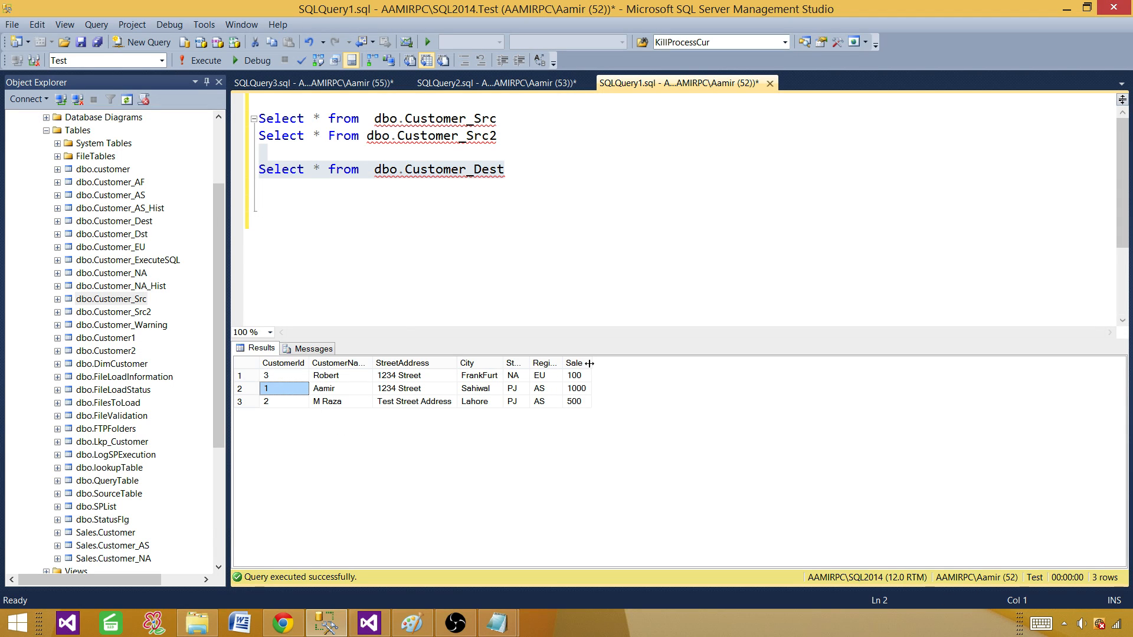
Step: Add the statement "Truncate table dbo.Customer_Dest" below the existing queries and execute only that statement
left_click(384, 248)
left_click_drag(370, 169, 243, 164)
right_click(260, 162)
left_click(374, 160)
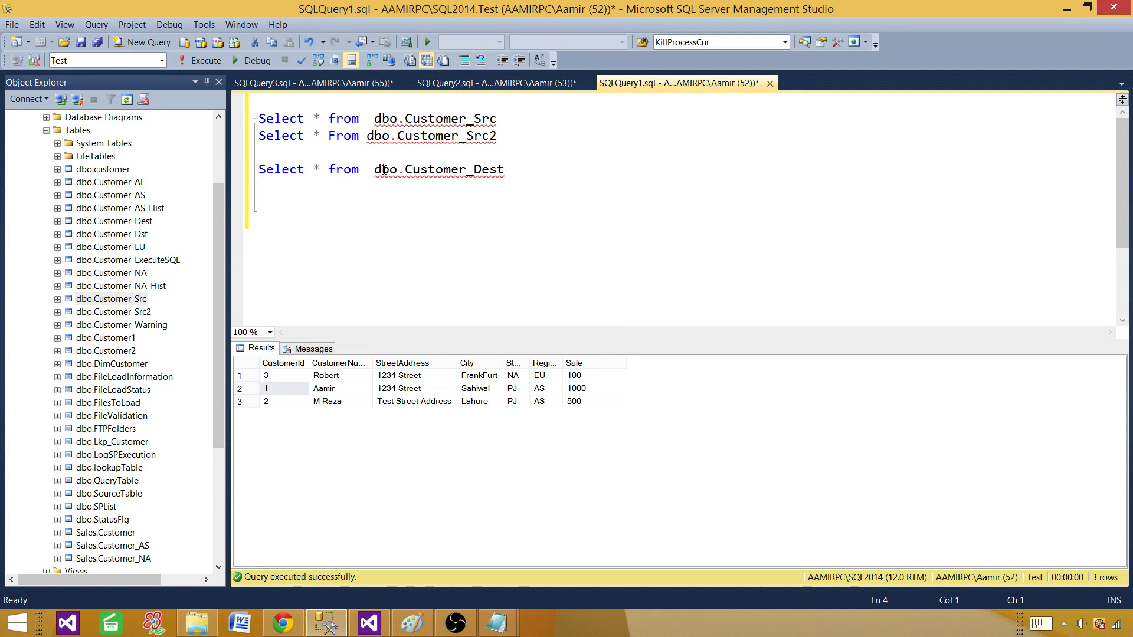
left_click_drag(374, 170, 510, 171)
right_click(483, 177)
left_click(583, 205)
left_click(582, 206)
type("Truncate table")
key("ctrl+v")
key("shift+Up")
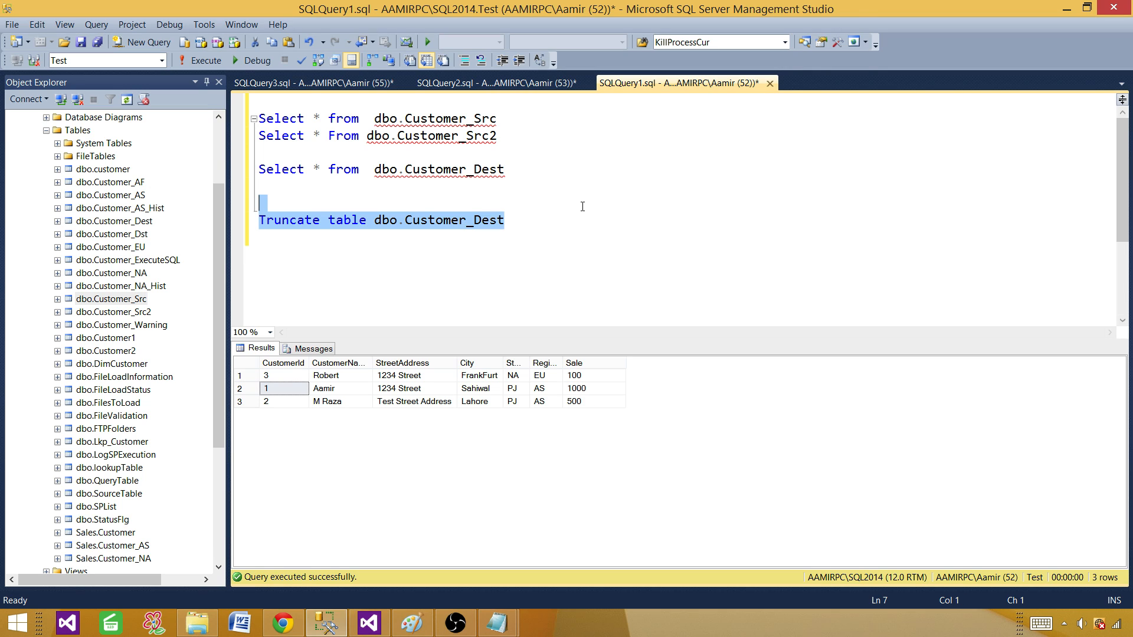
key("F5")
Step: Rerun only the Select query on dbo.Customer_Dest to check the table after truncation
left_click(430, 172)
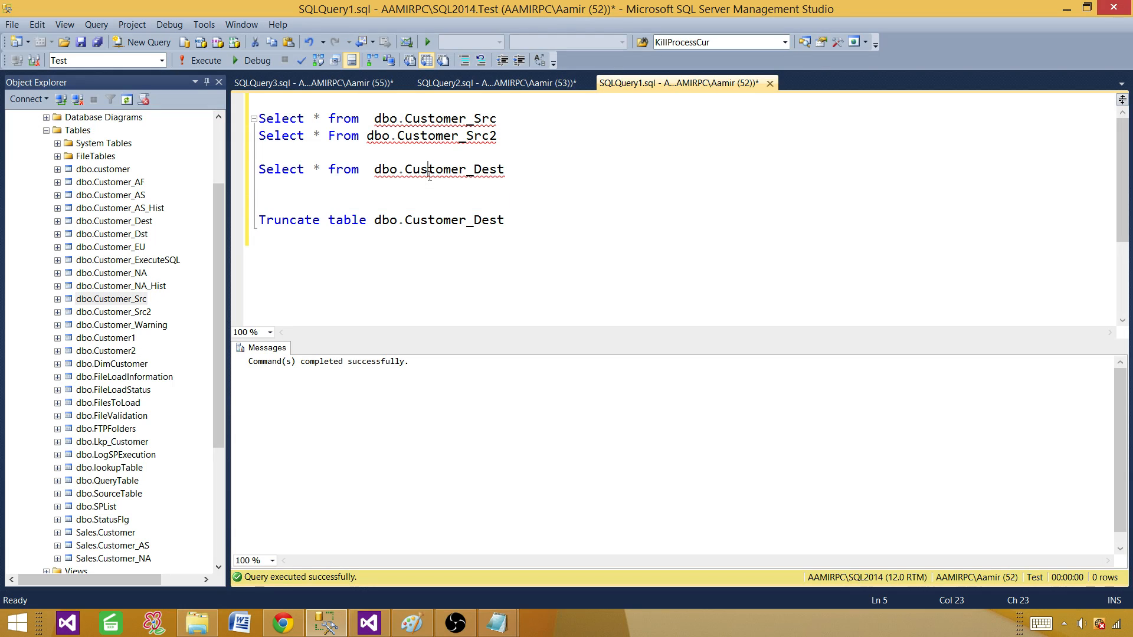
left_click_drag(505, 171, 232, 160)
key("F5")
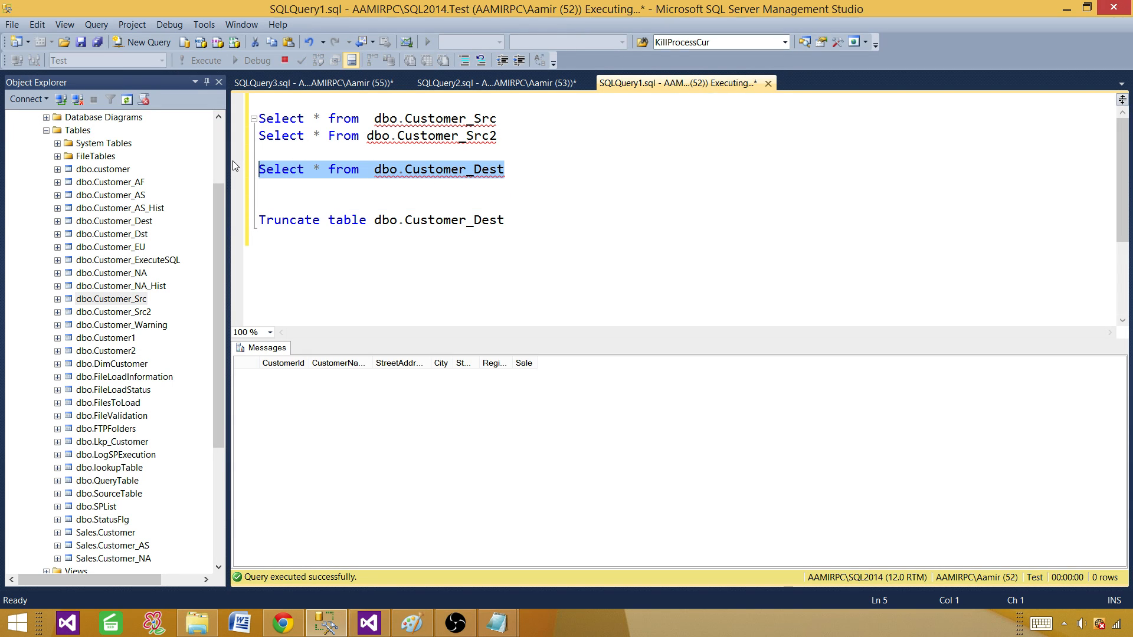
left_click(393, 253)
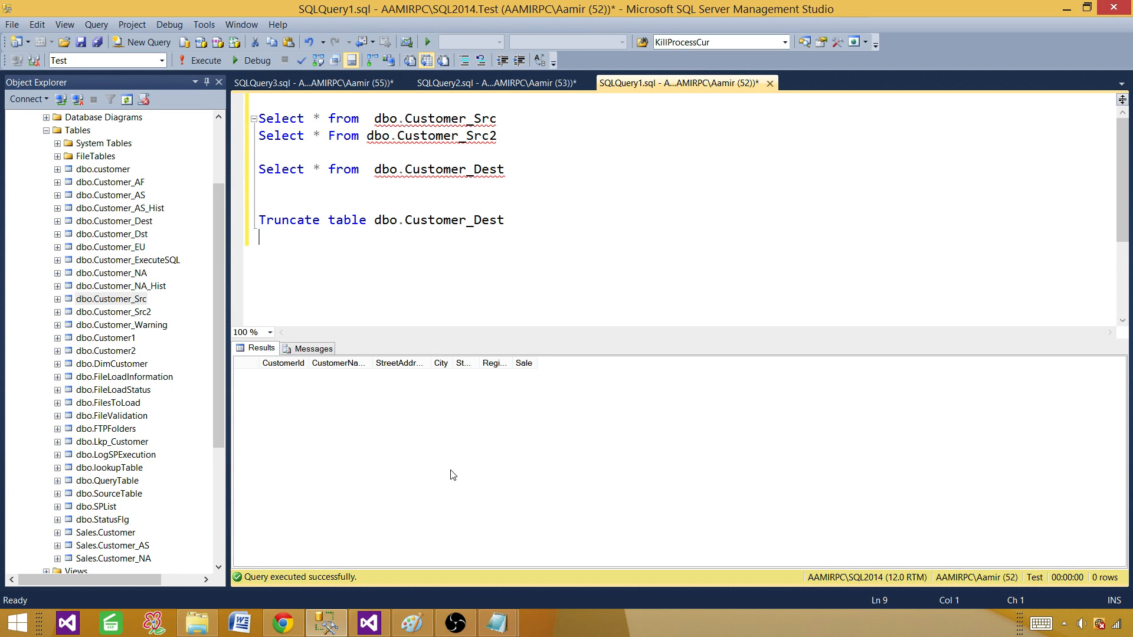
Step: Switch to Visual Studio and duplicate the CacheTRansformation_Caw.dtsx package within the project's SSIS Packages folder
left_click(369, 623)
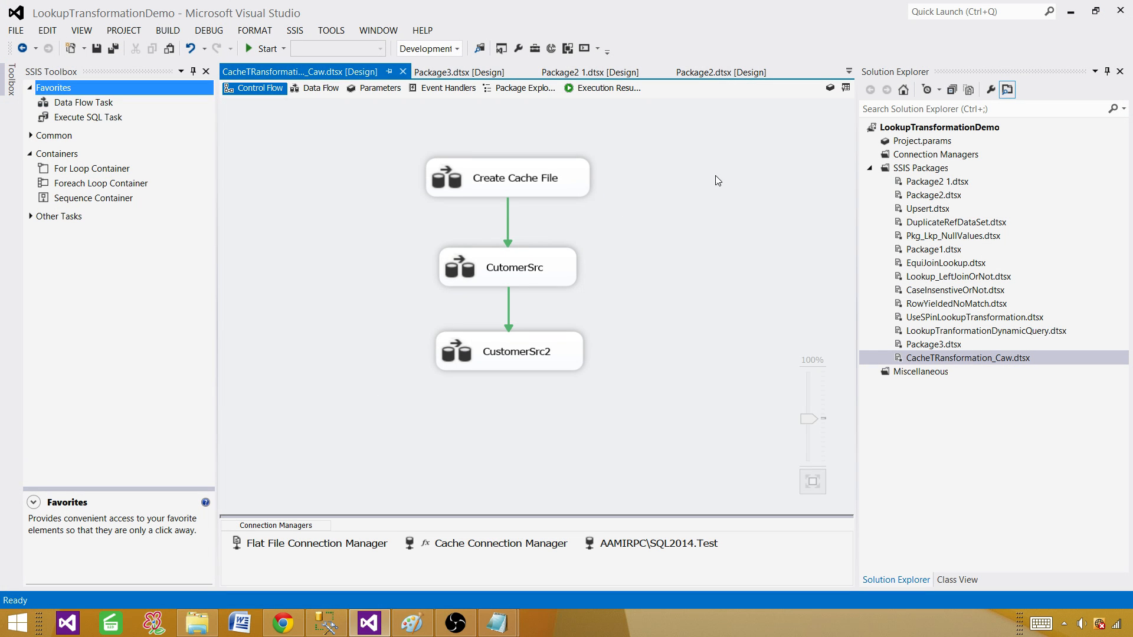
left_click(906, 171)
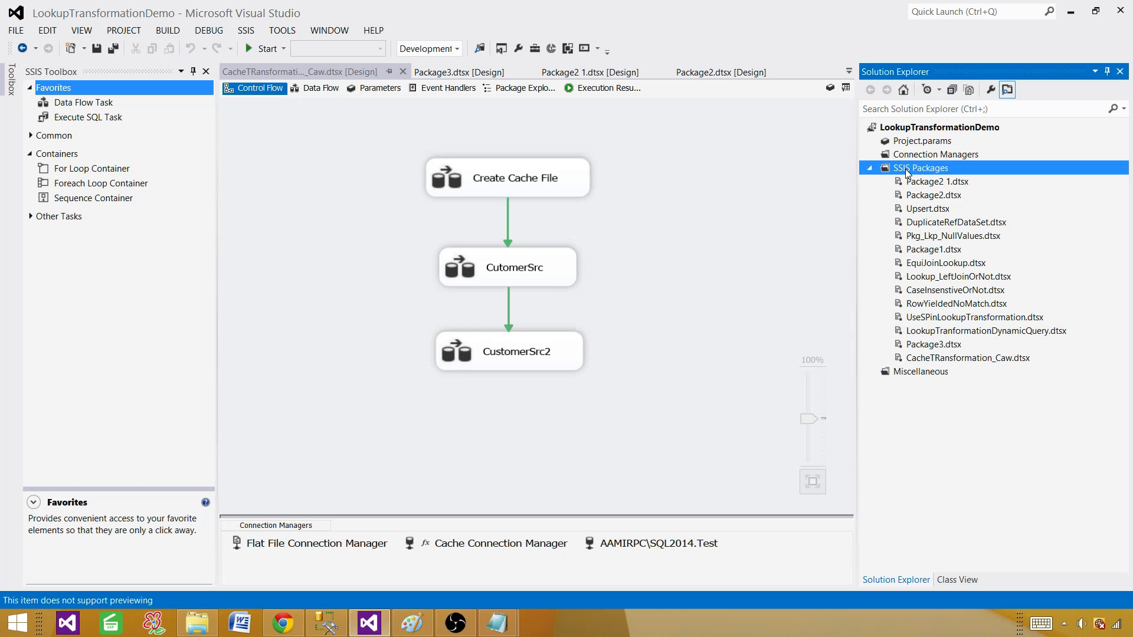
right_click(906, 172)
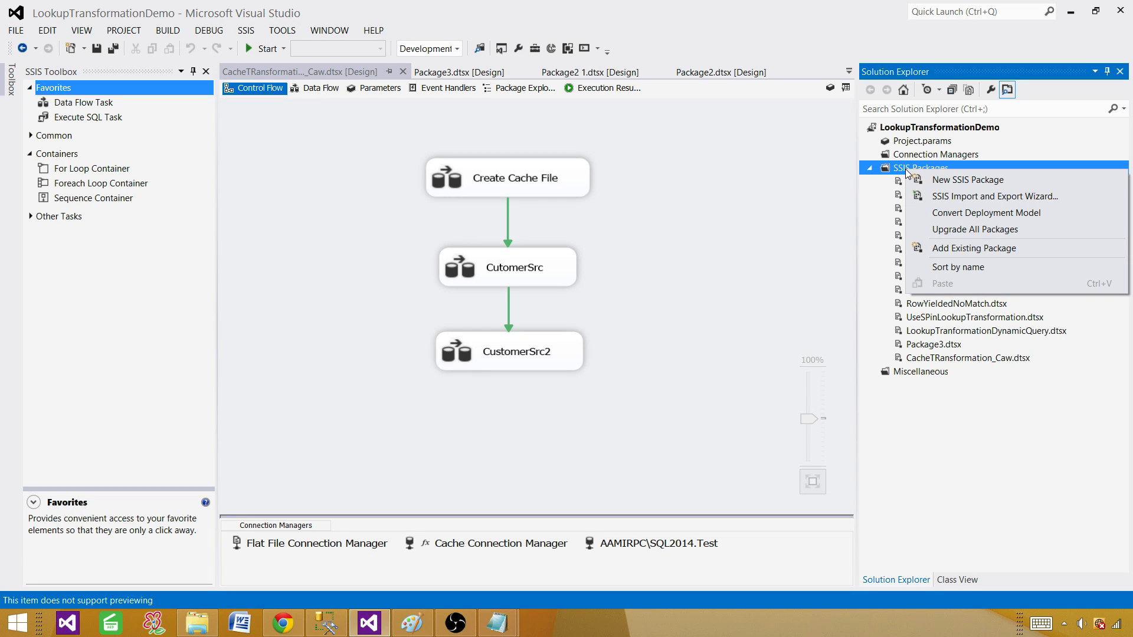
key("Escape")
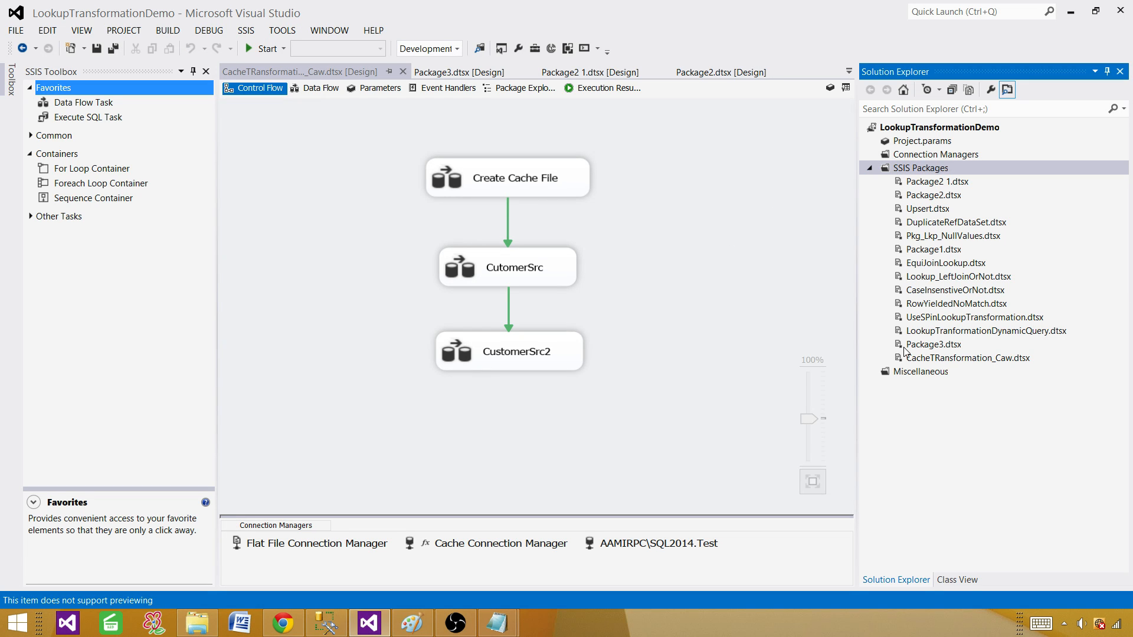
left_click(959, 360)
right_click(962, 362)
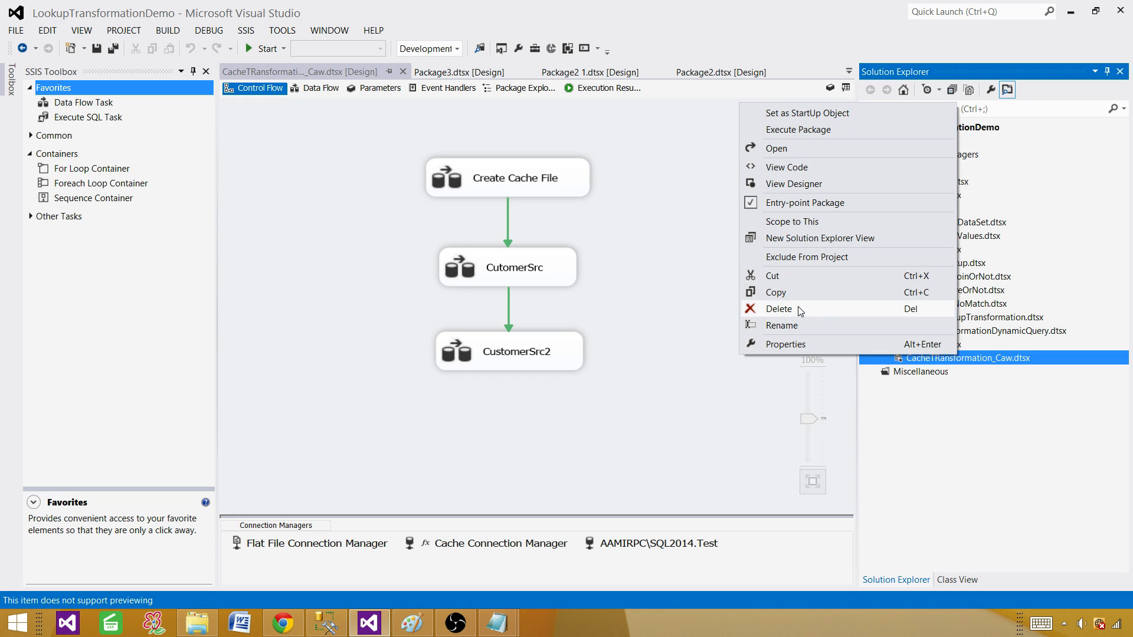
left_click(784, 292)
left_click(925, 172)
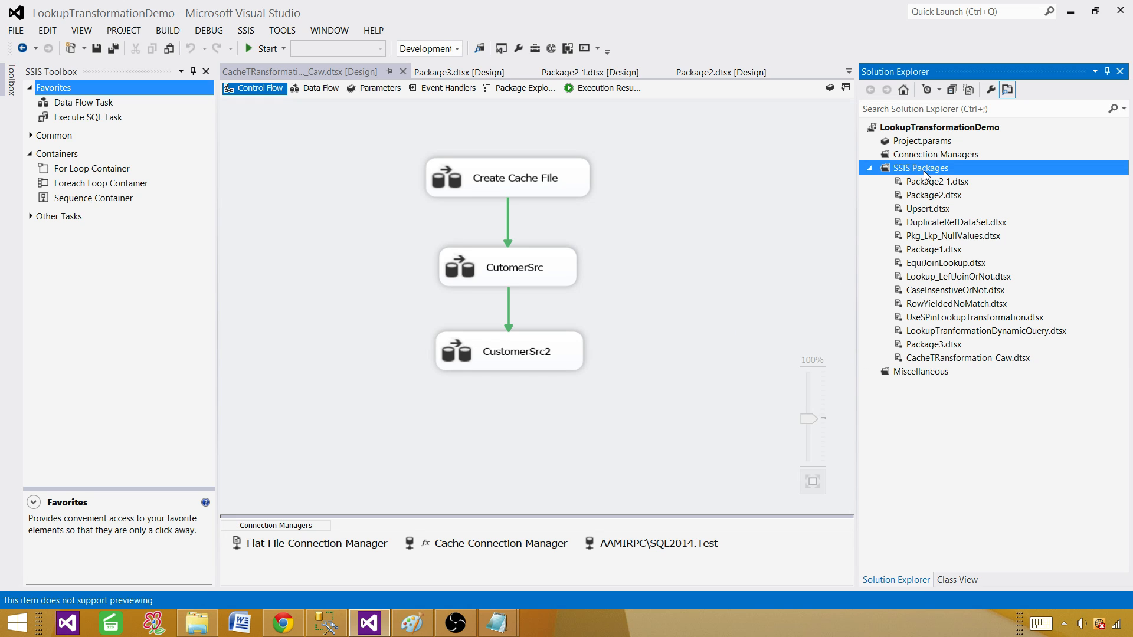
right_click(925, 172)
left_click(737, 286)
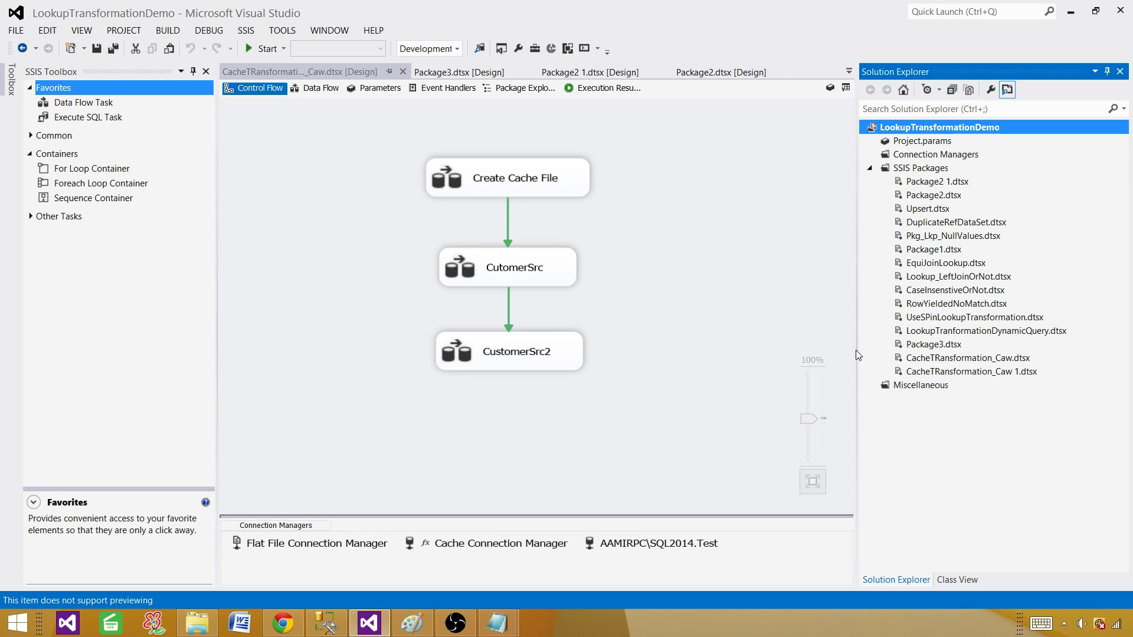
Step: Rename the copied package CacheTRansformation_Caw 1.dtsx as LoadSrc.dtsx and open it in the designer
left_click(950, 372)
left_click(1001, 375)
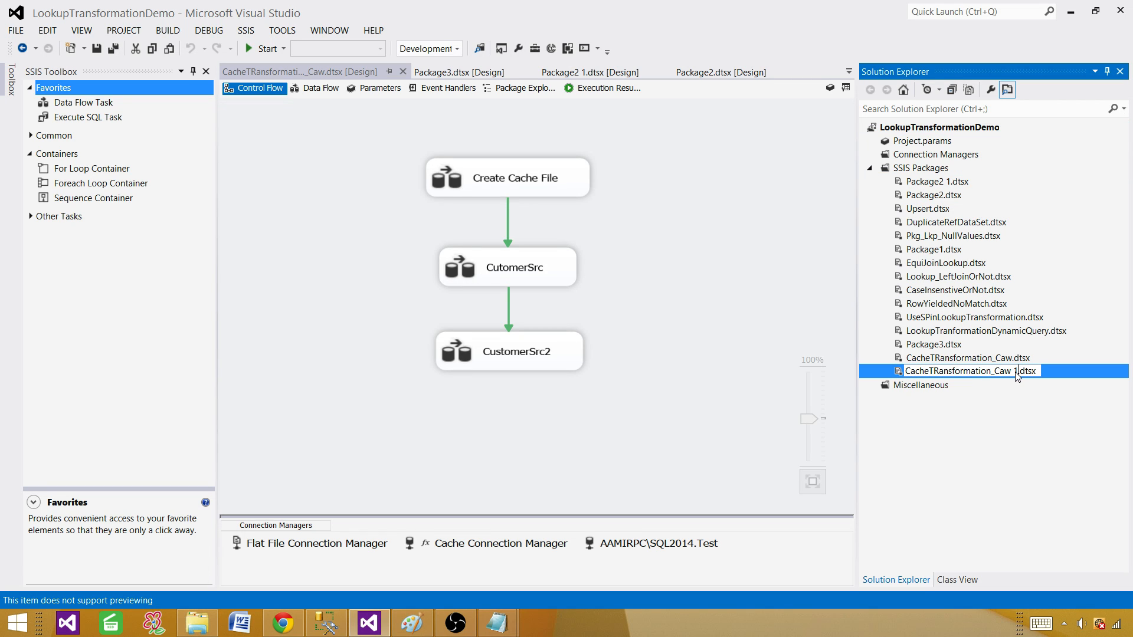
key("BackSpace")
key("BackSpace")
key("BackSpace")
key("BackSpace")
key("BackSpace")
key("BackSpace")
key("BackSpace")
key("BackSpace")
key("BackSpace")
key("BackSpace")
key("BackSpace")
key("BackSpace")
key("BackSpace")
key("BackSpace")
key("BackSpace")
key("BackSpace")
key("BackSpace")
key("BackSpace")
key("BackSpace")
key("BackSpace")
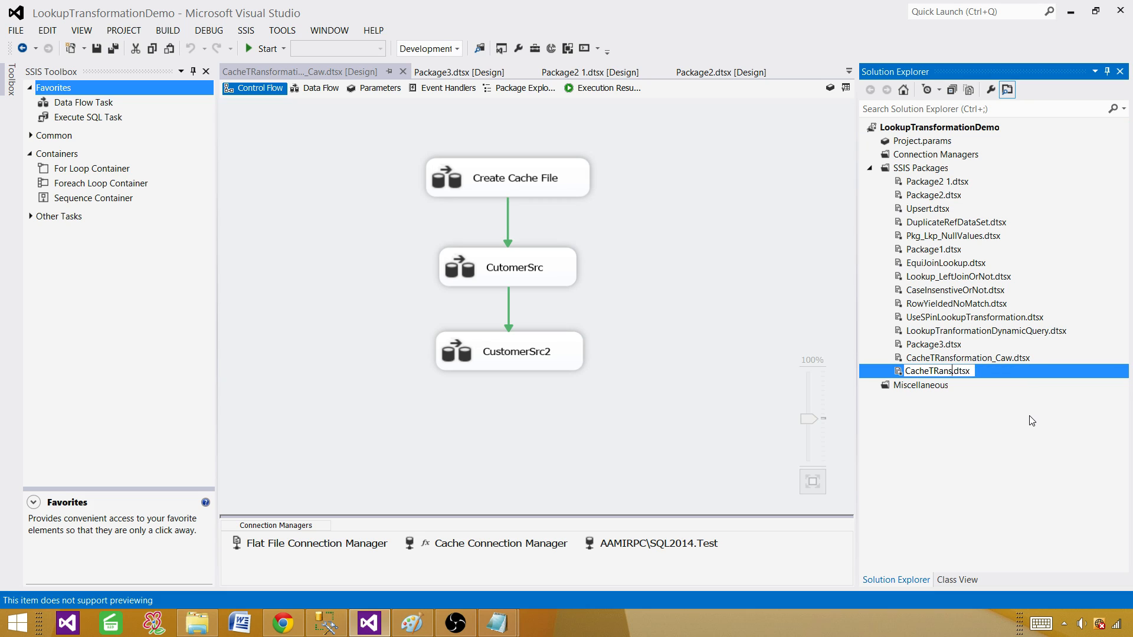
type("LoadSrc")
key("Return")
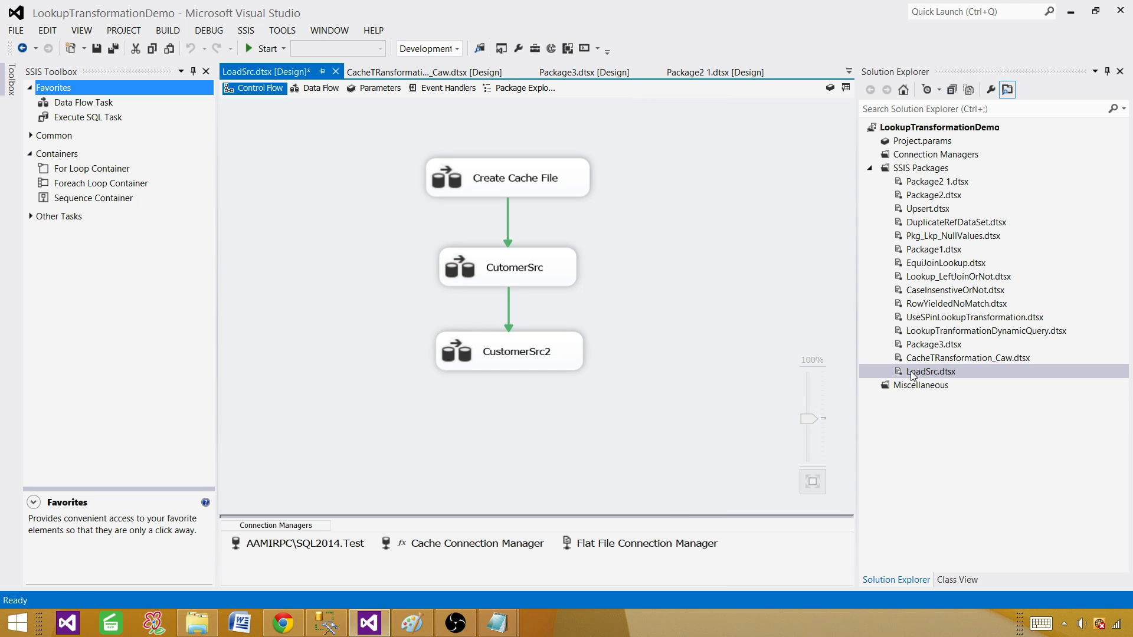
Step: Delete the Create Cache File and CustomerSrc2 tasks from the LoadSrc package's control flow
left_click(555, 200)
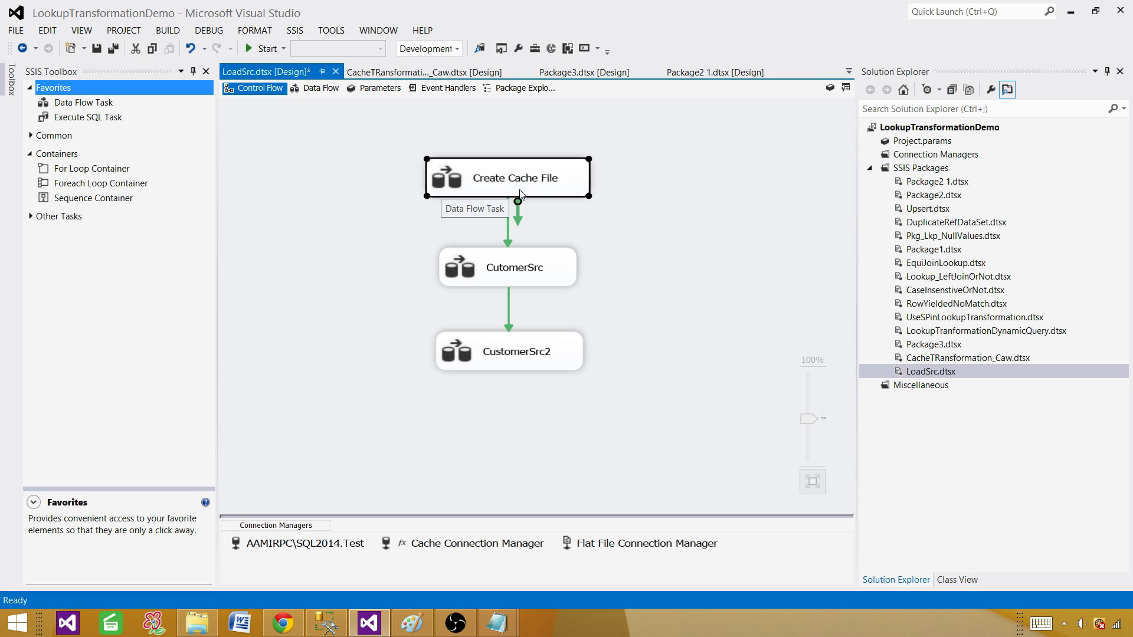
key("Delete")
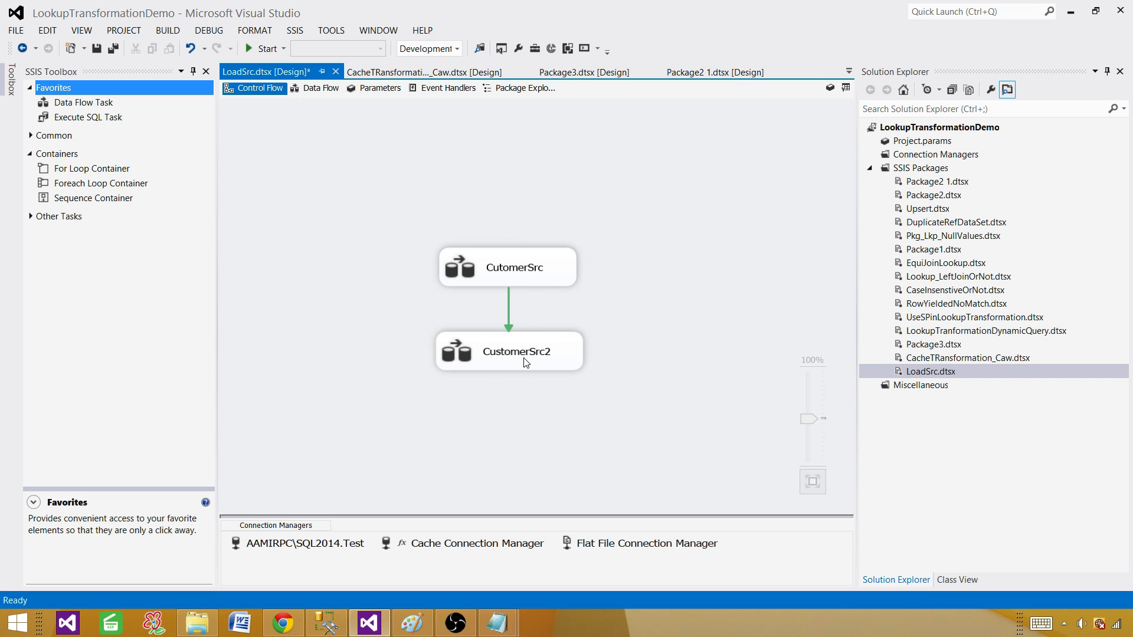
left_click(544, 361)
key("Delete")
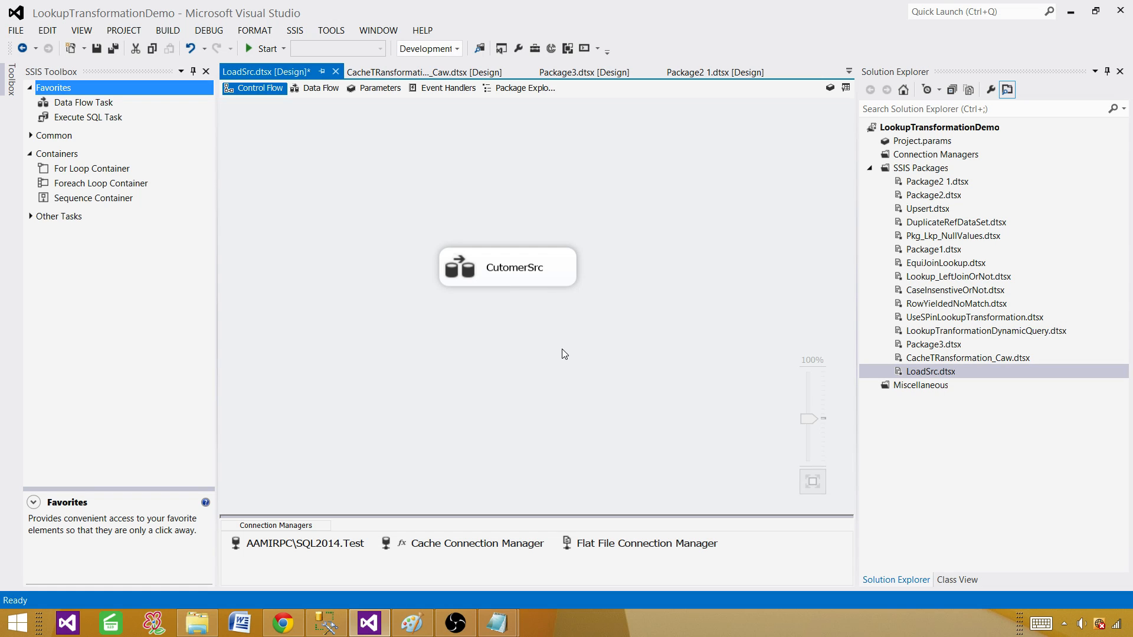
Step: Open the CutomerSrc data flow and review the Customer_Src query in its OLE DB Source
double_click(538, 273)
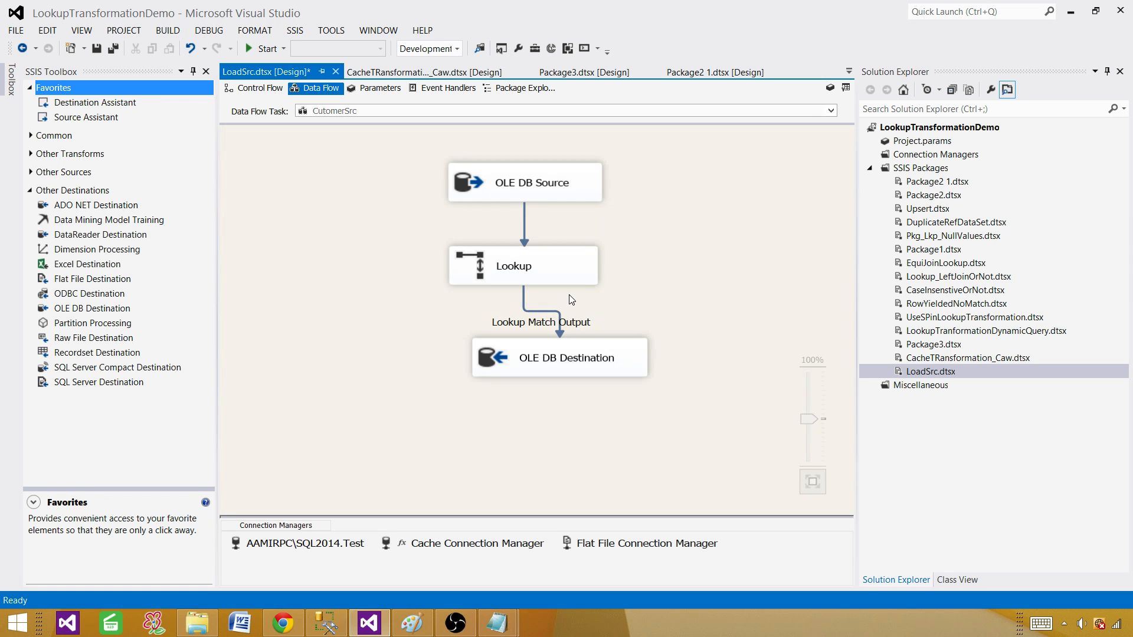
double_click(570, 187)
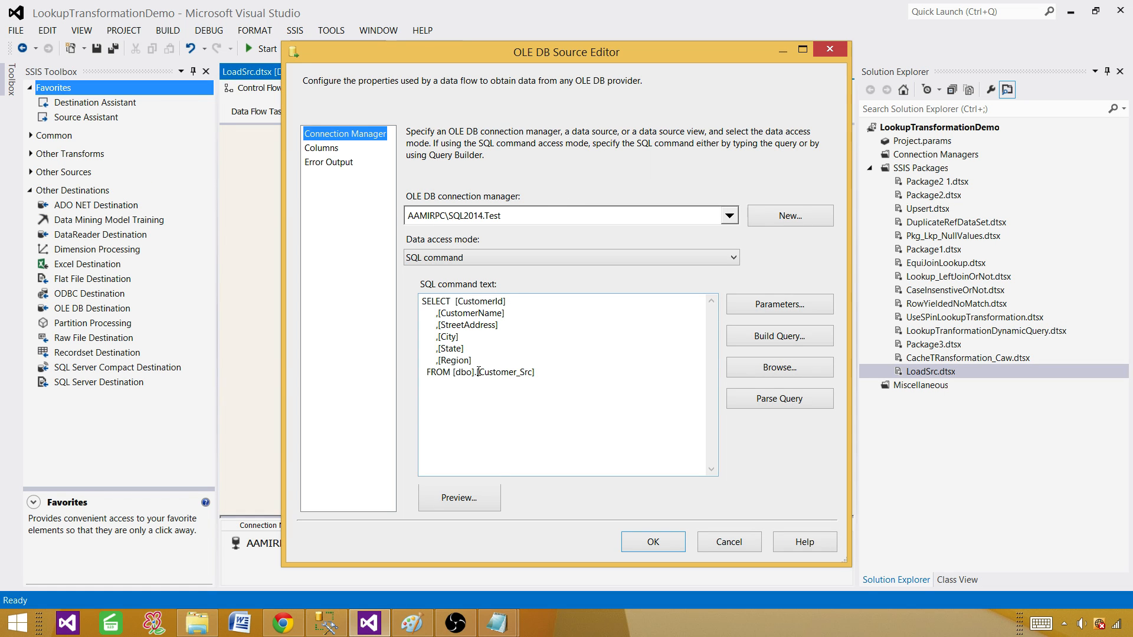
left_click(479, 506)
left_click(689, 453)
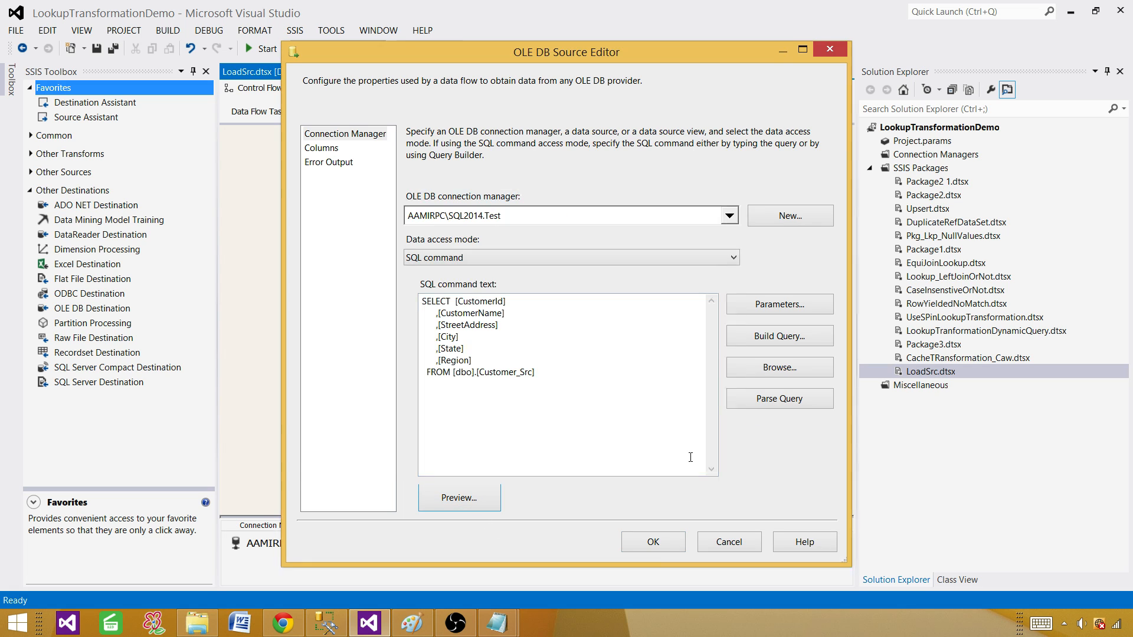
left_click(653, 541)
Step: Check which cache connection manager the Lookup transformation uses, then close its editor without changes
double_click(552, 261)
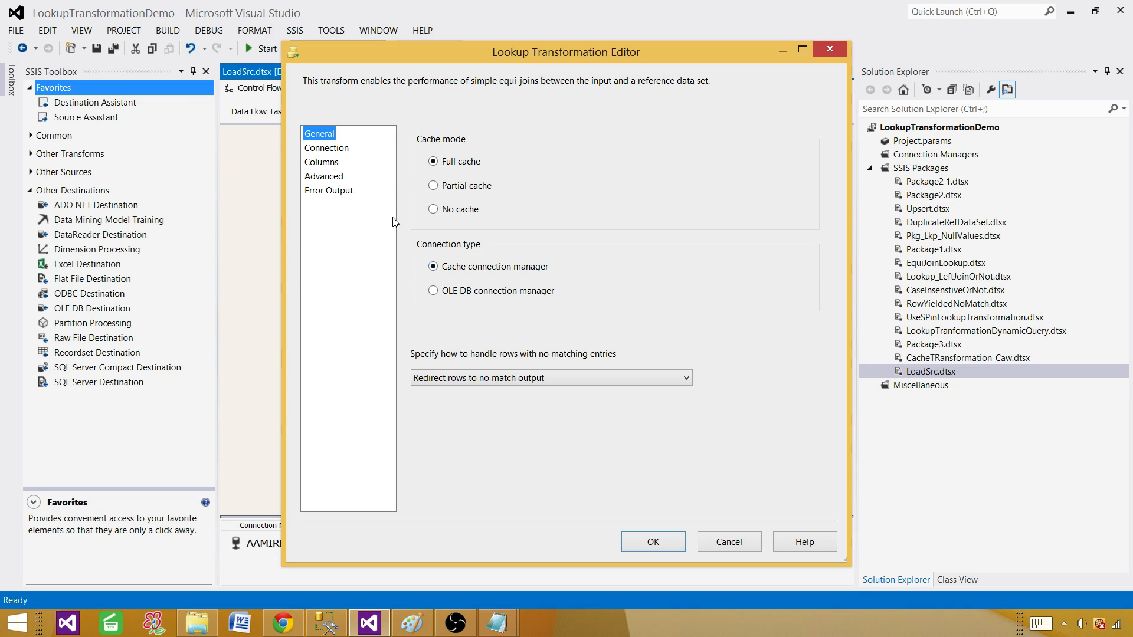
left_click(337, 152)
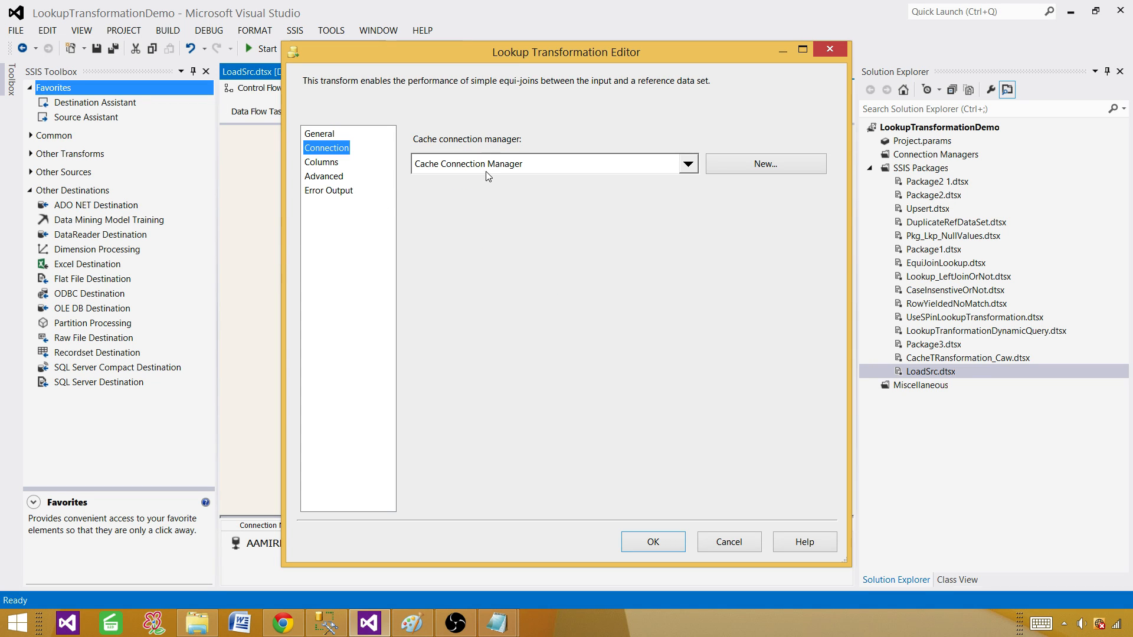
left_click(728, 538)
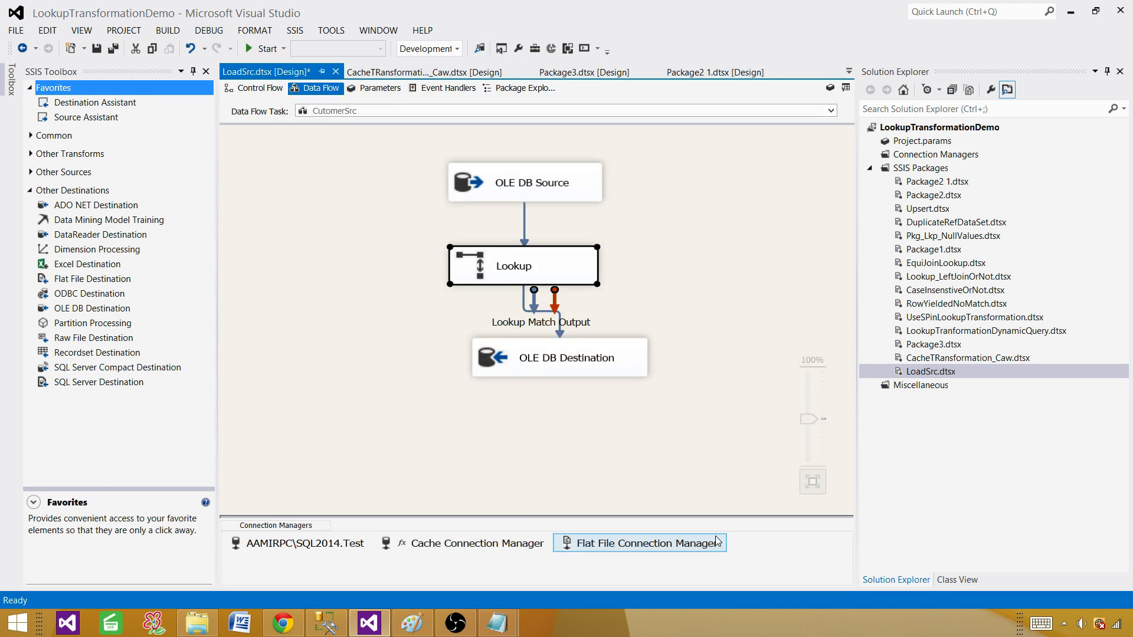
Step: Delete the Flat File Connection Manager and the Cache Connection Manager from the LoadSrc package
left_click(649, 546)
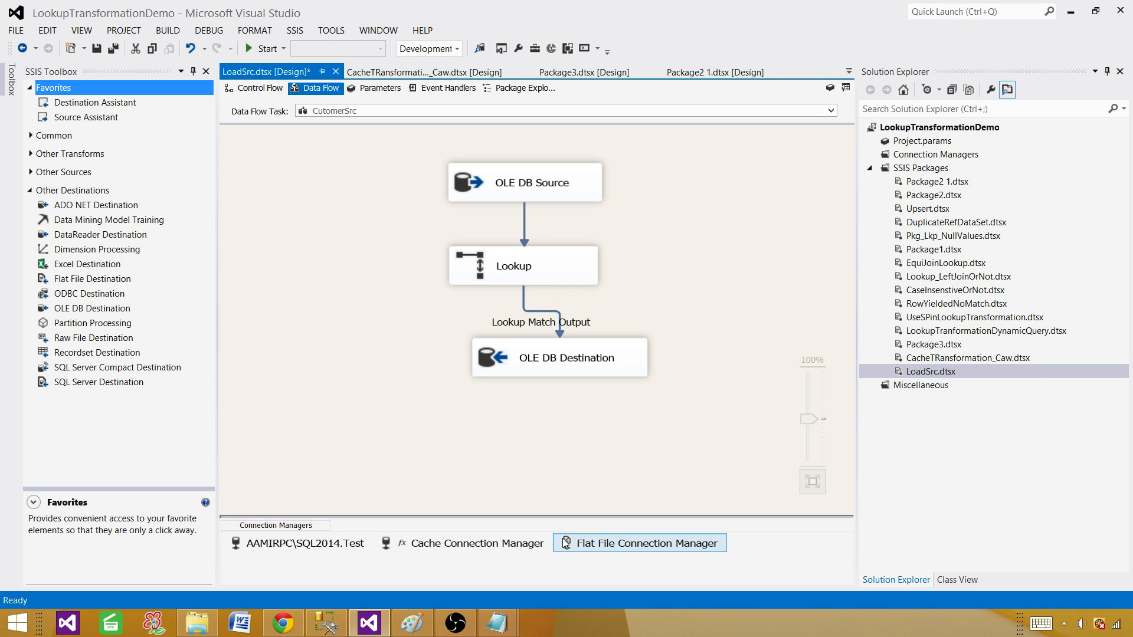
right_click(661, 549)
left_click(672, 493)
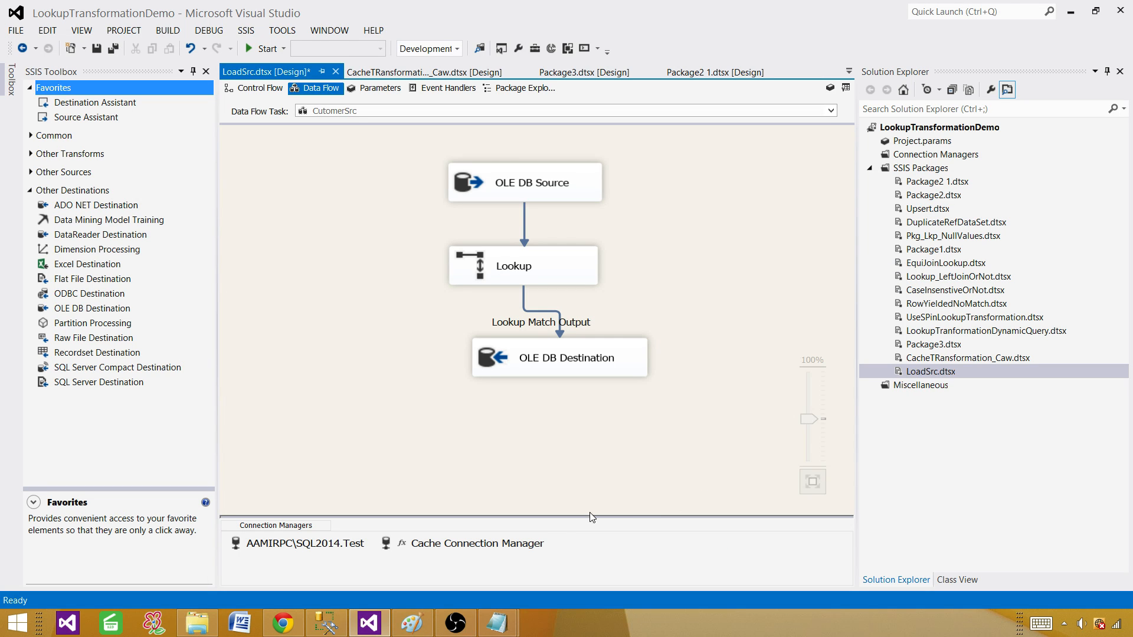
left_click(513, 544)
right_click(514, 544)
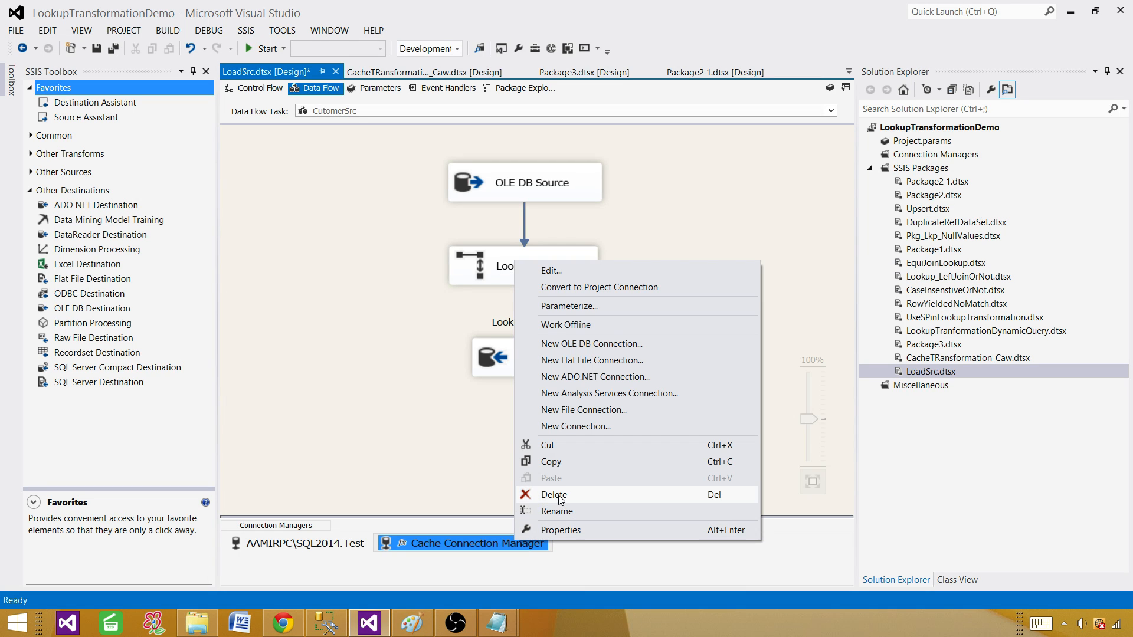
left_click(560, 496)
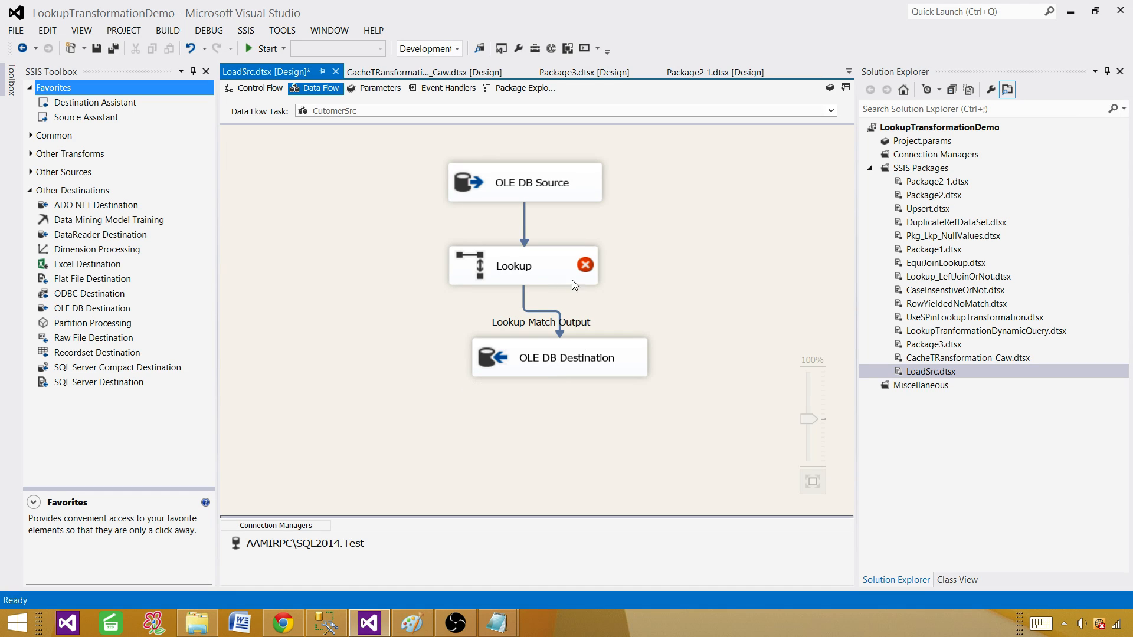
Step: Create a new cache connection manager for the Lookup that uses the file cache MyTest.caw and loads column metadata from it
left_click(524, 182)
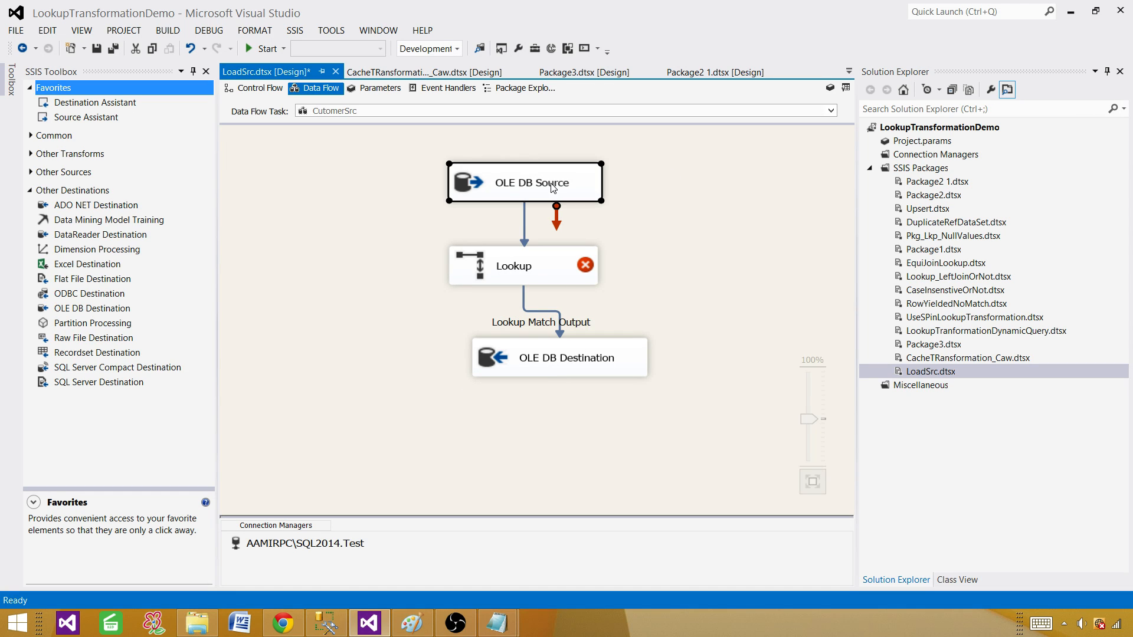
double_click(576, 277)
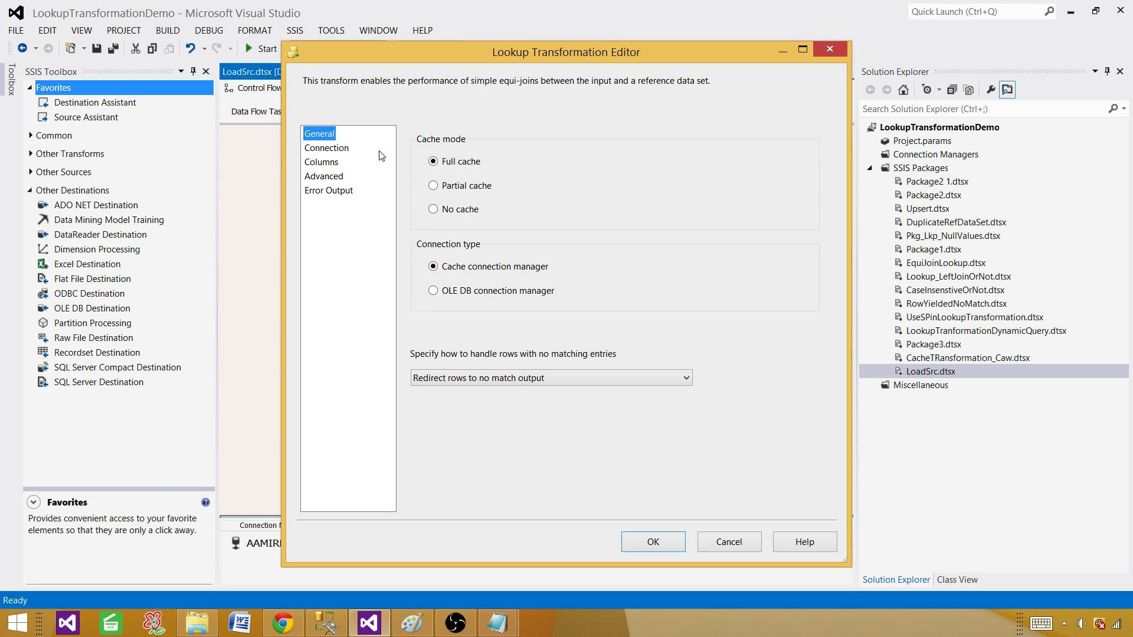
left_click(335, 149)
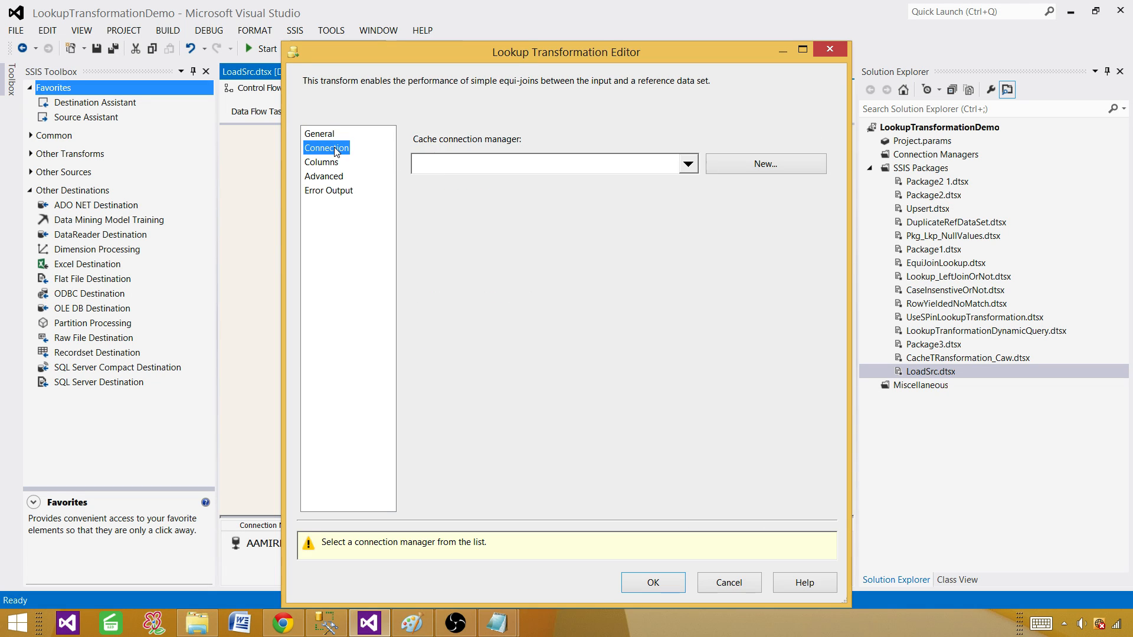
left_click(767, 165)
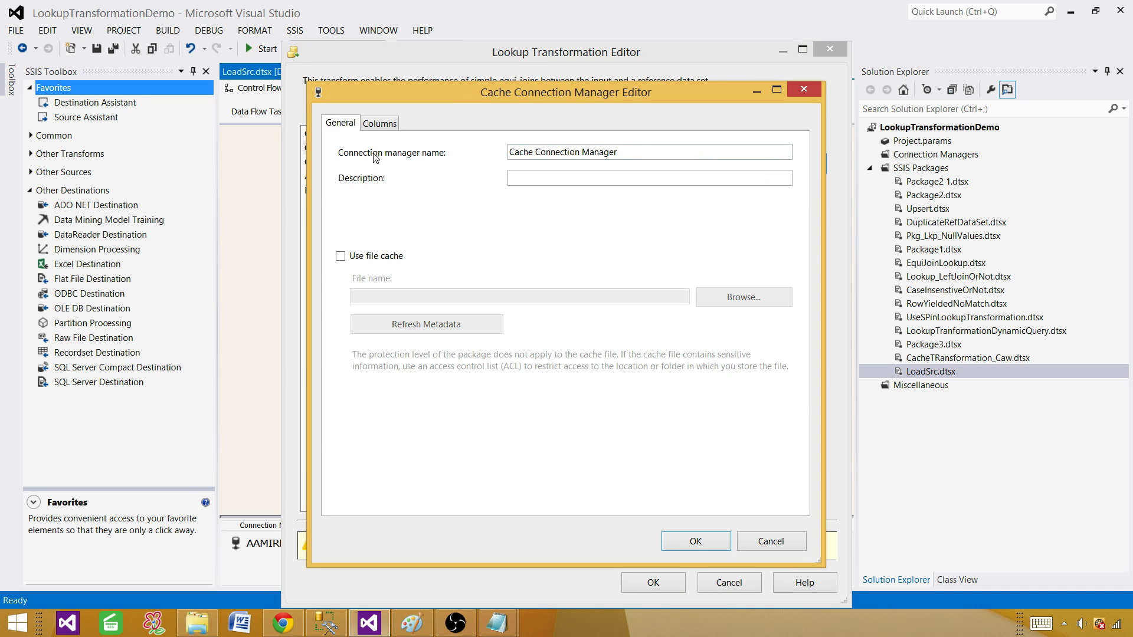
left_click(341, 258)
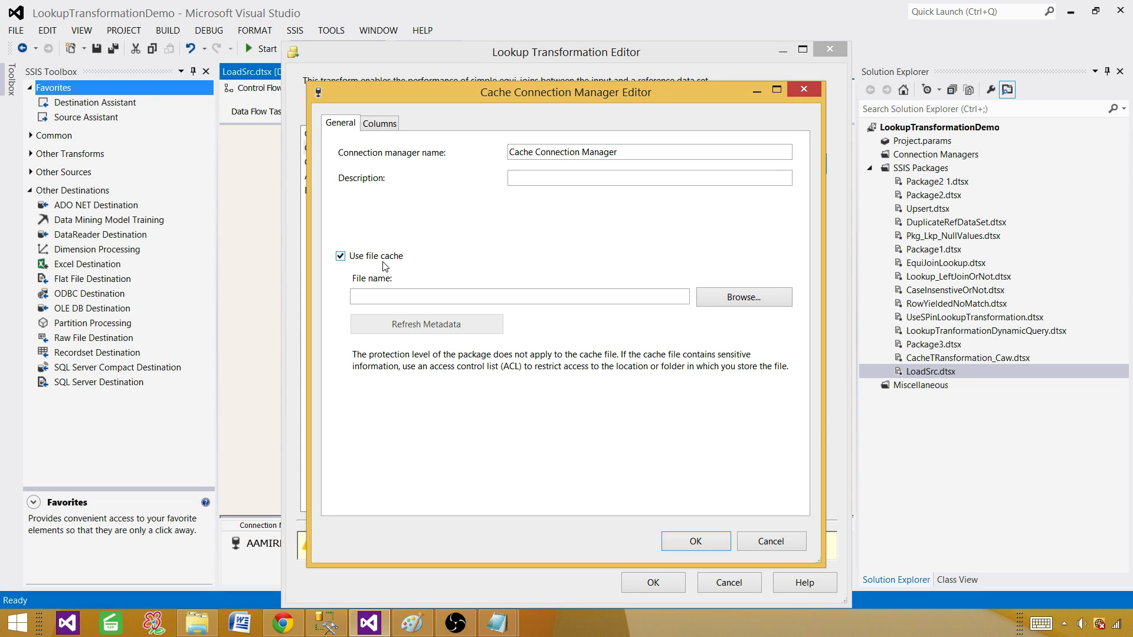
left_click(728, 303)
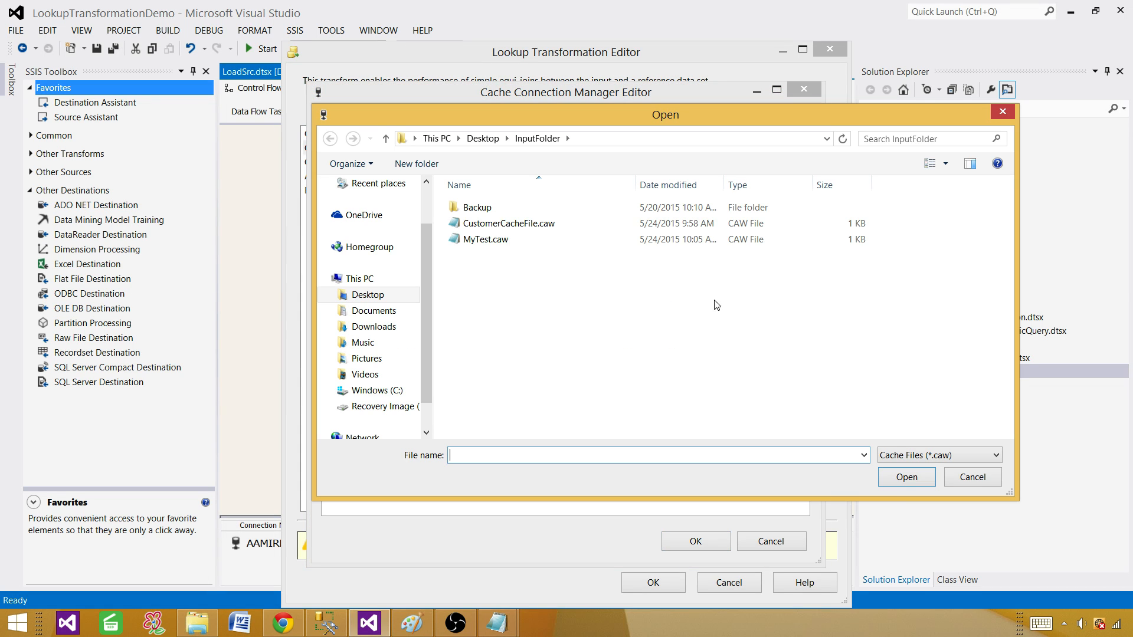
left_click(500, 242)
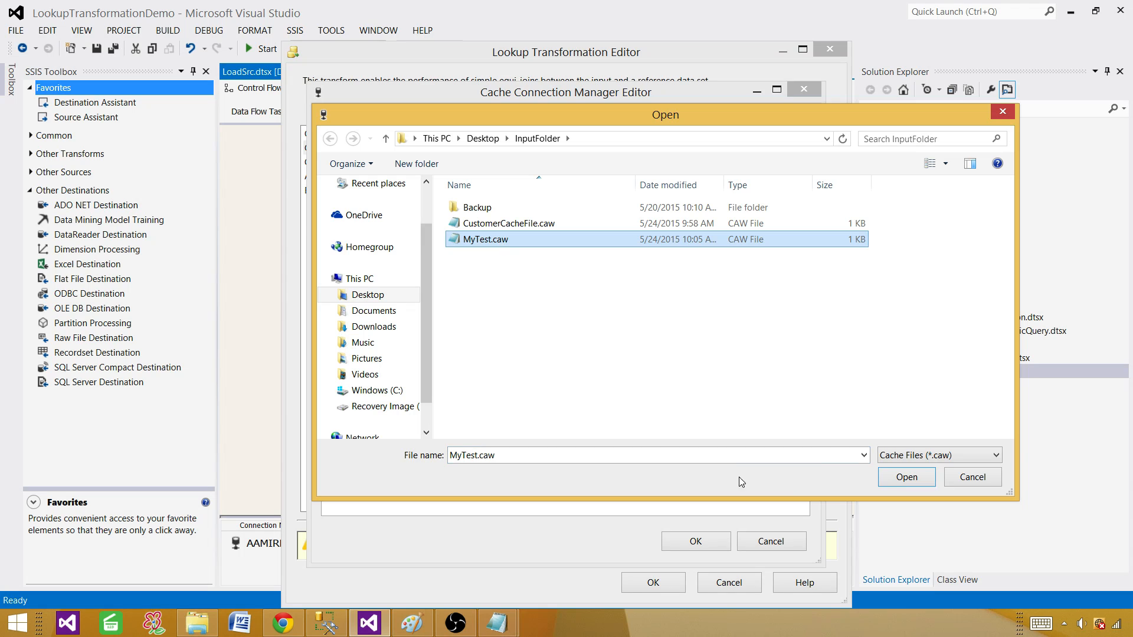
left_click(927, 477)
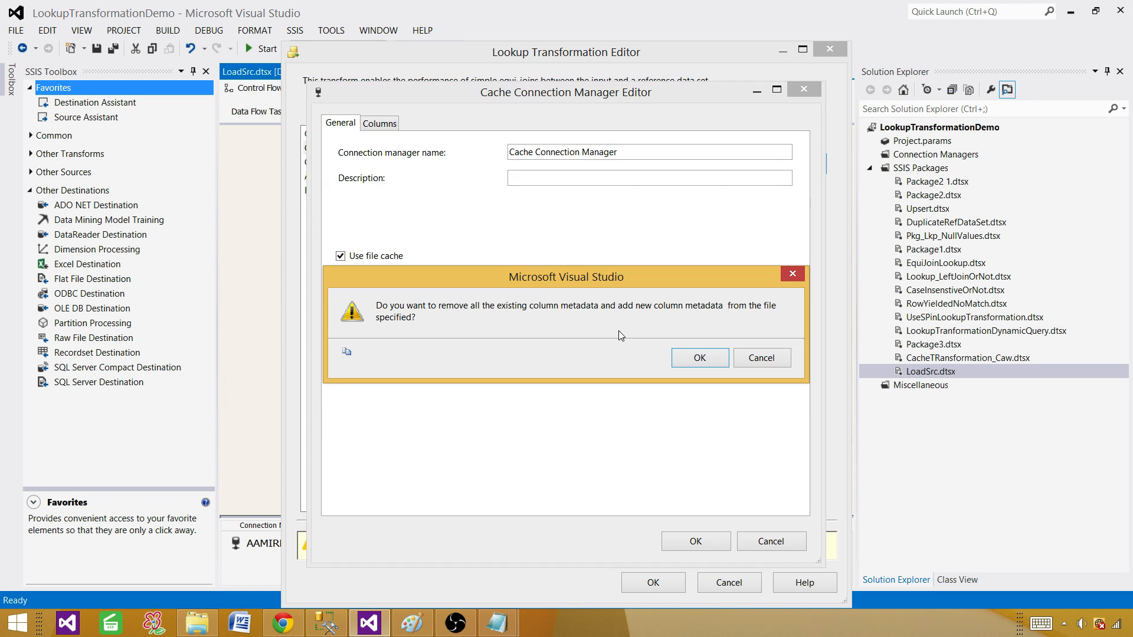
left_click(691, 359)
Step: Review the cache columns, accept the new connection manager, and confirm the Lookup with SaleAmt added as a new column
left_click(380, 124)
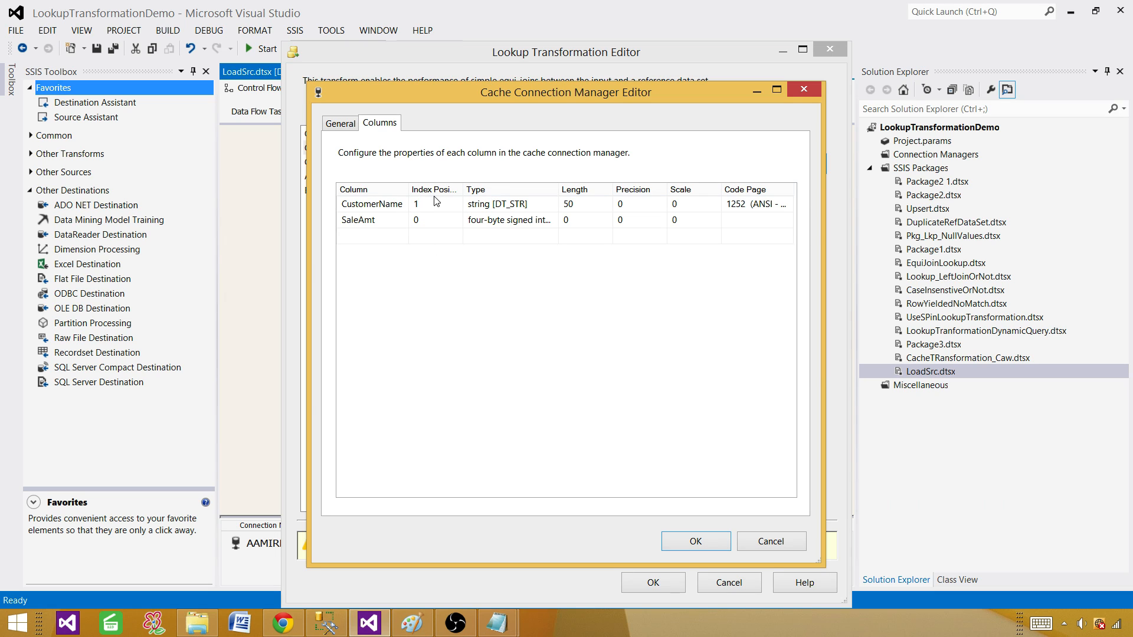
left_click(469, 191)
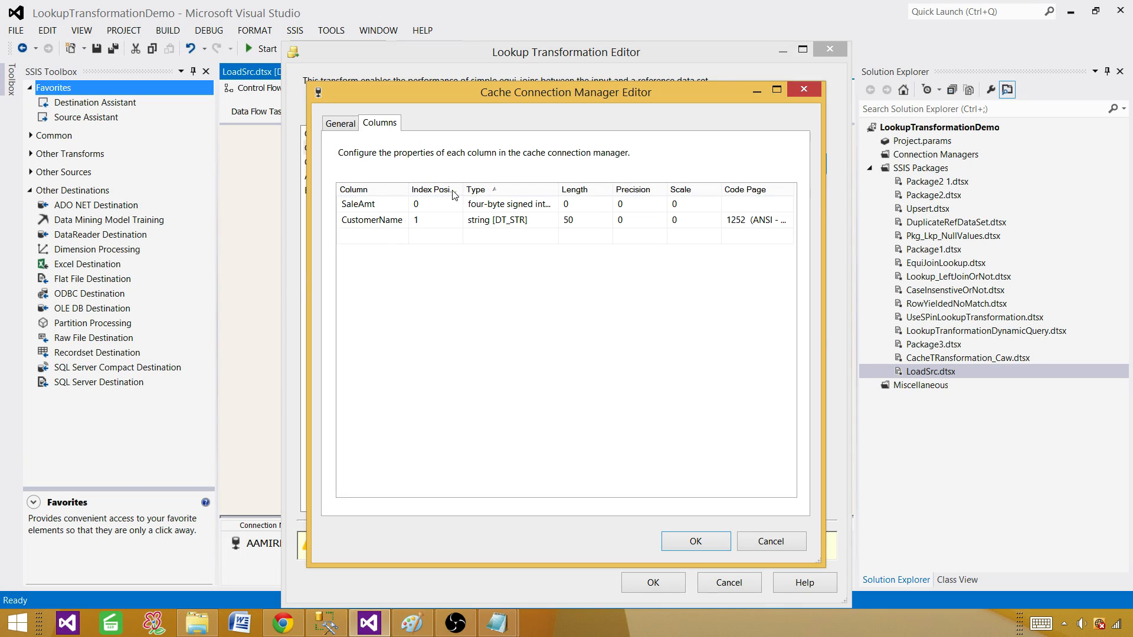
left_click_drag(461, 189, 537, 190)
left_click(695, 541)
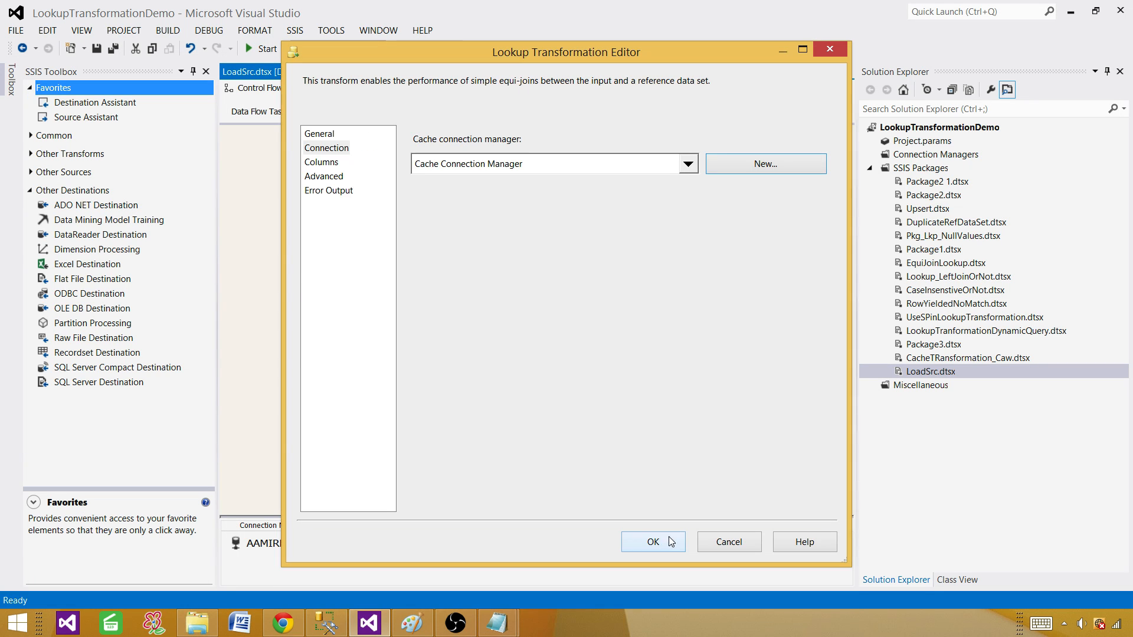
left_click(321, 163)
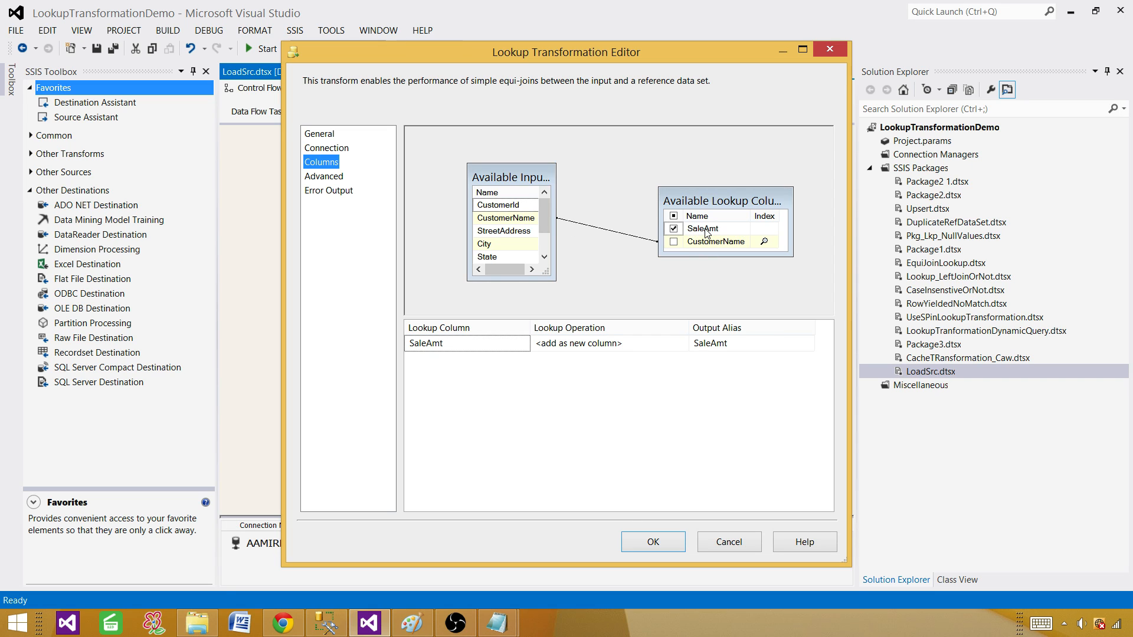
left_click(649, 541)
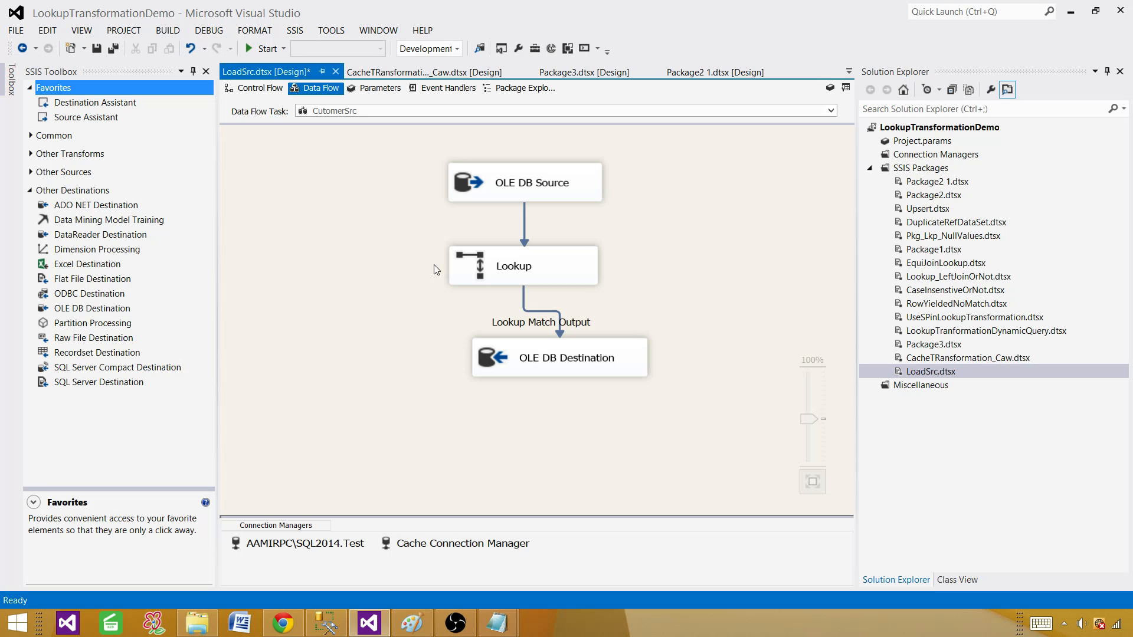
Step: Add a new SSIS package to the project and name it LoadScr2.dtsx
right_click(915, 169)
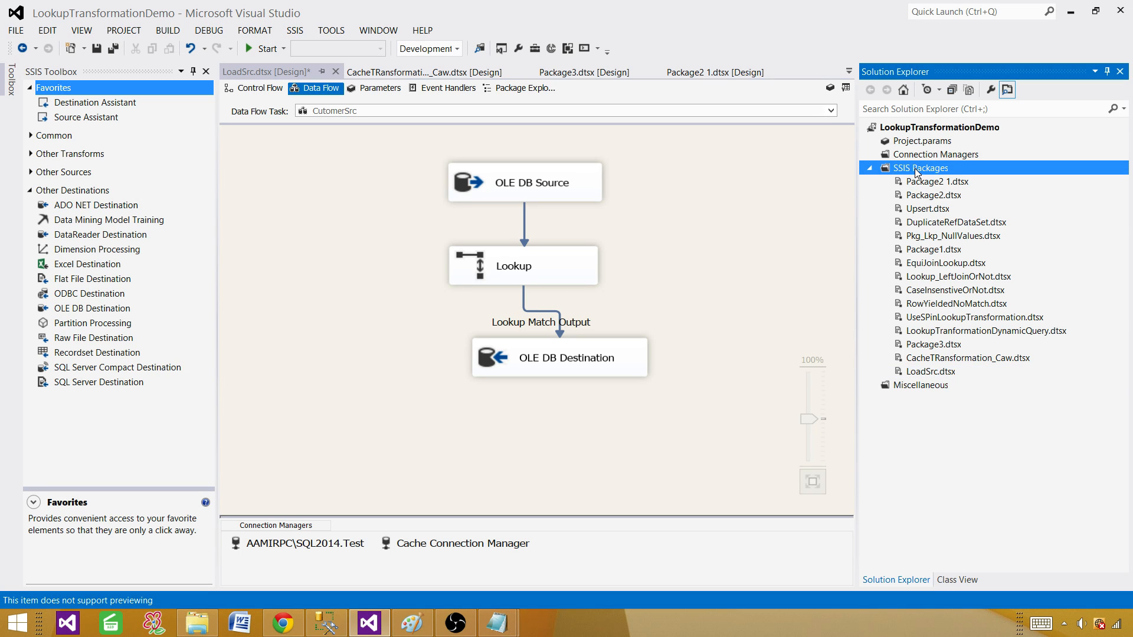
left_click(775, 185)
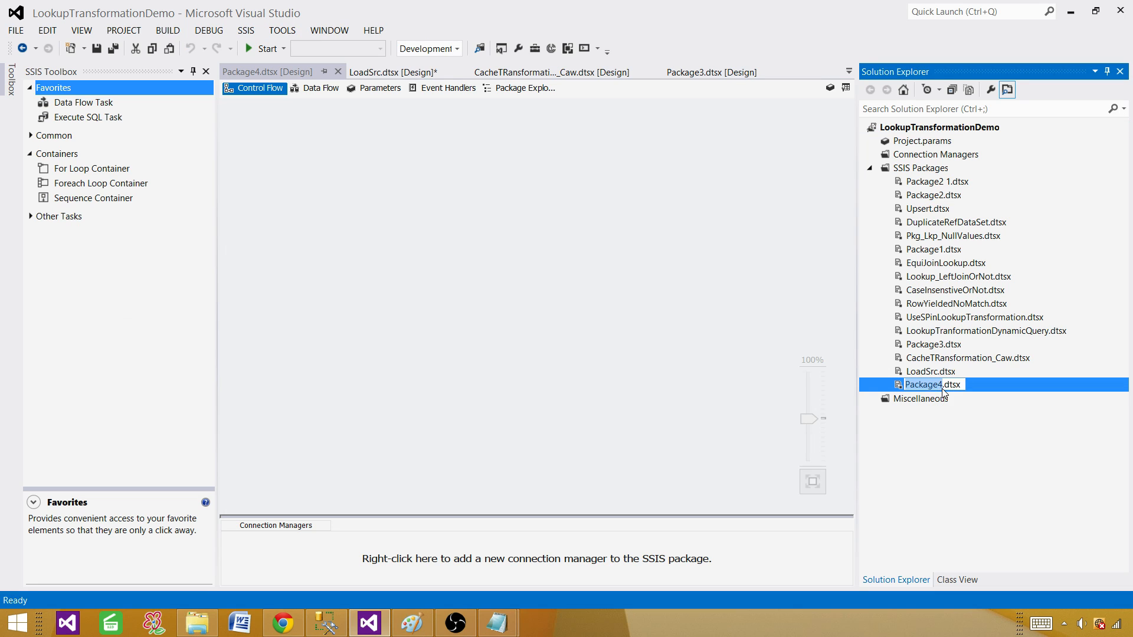
type("LoadScr2")
key("Return")
left_click(328, 225)
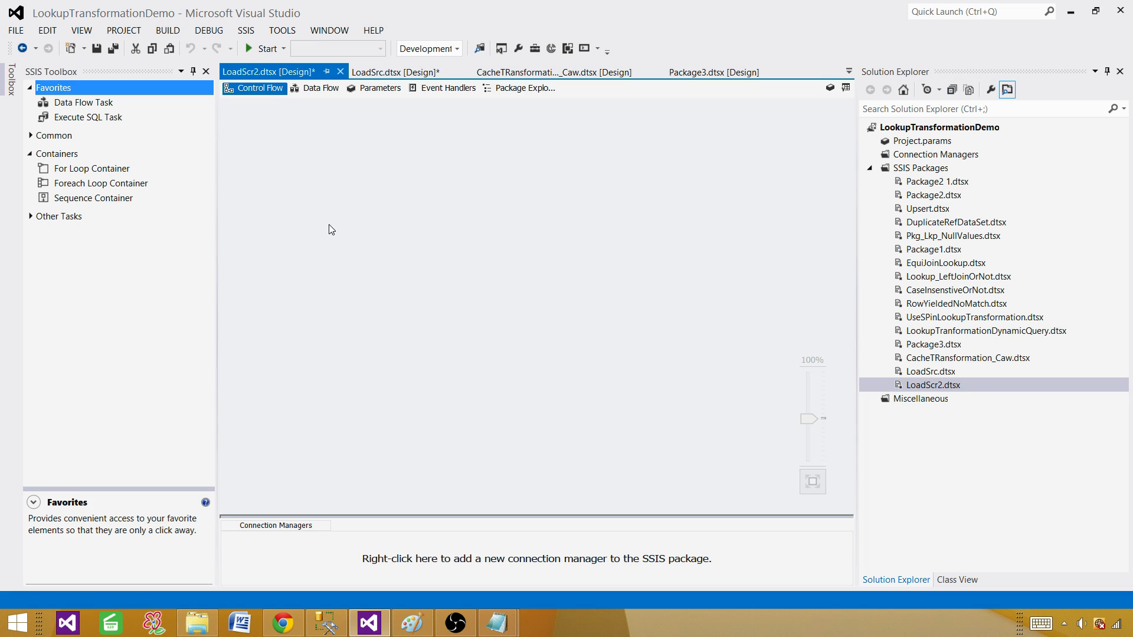
Step: Add a Data Flow Task to the LoadScr2 control flow and place an OLE DB Source inside it
left_click_drag(61, 104, 380, 171)
double_click(494, 181)
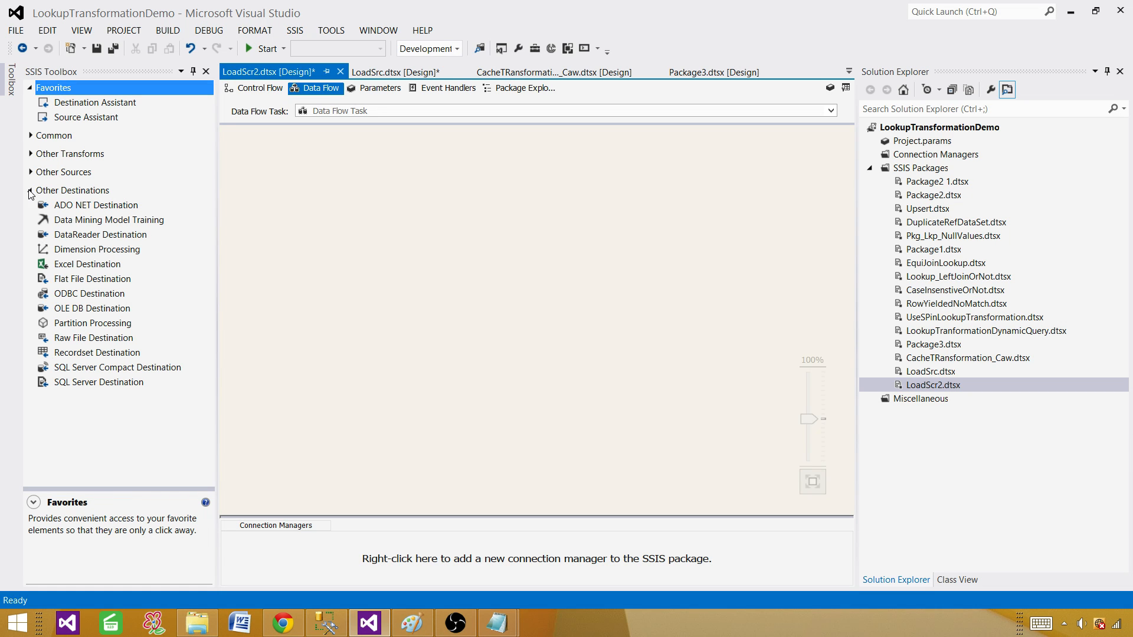
left_click(30, 190)
left_click(31, 173)
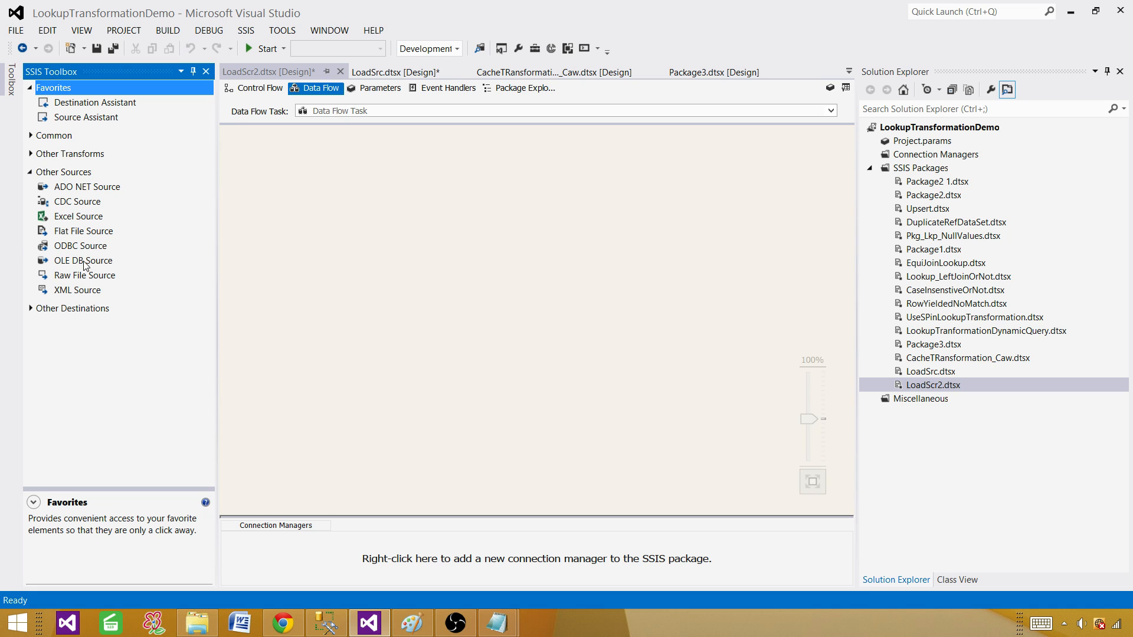
left_click_drag(71, 264, 500, 231)
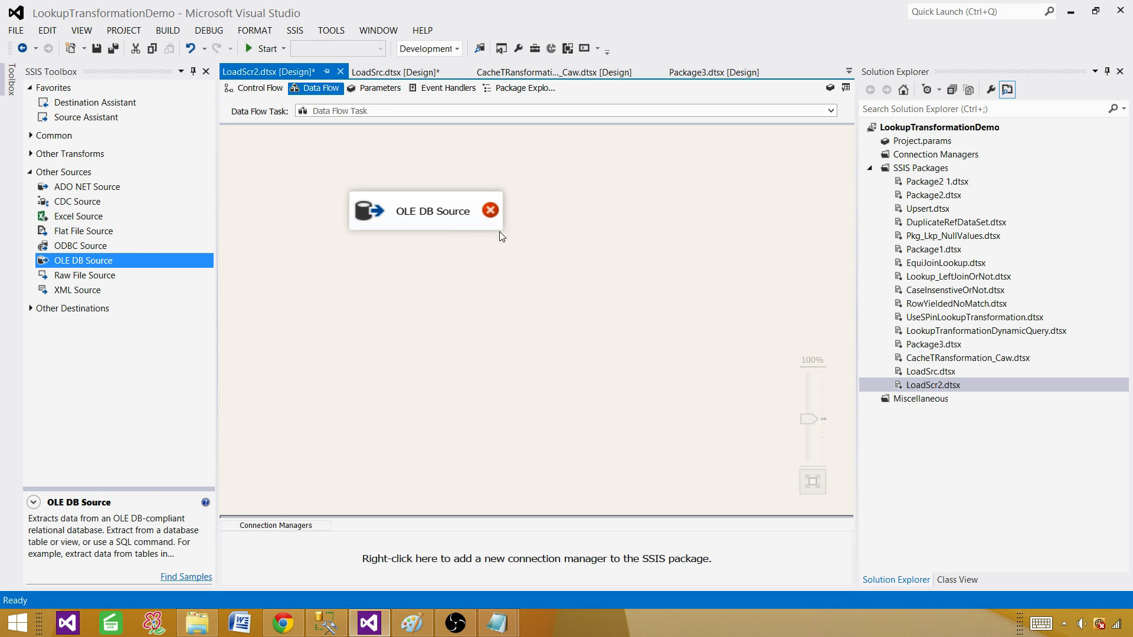
Step: Configure the OLE DB Source to use the SQL2014 Test database connection with the SQL command data access mode
double_click(434, 211)
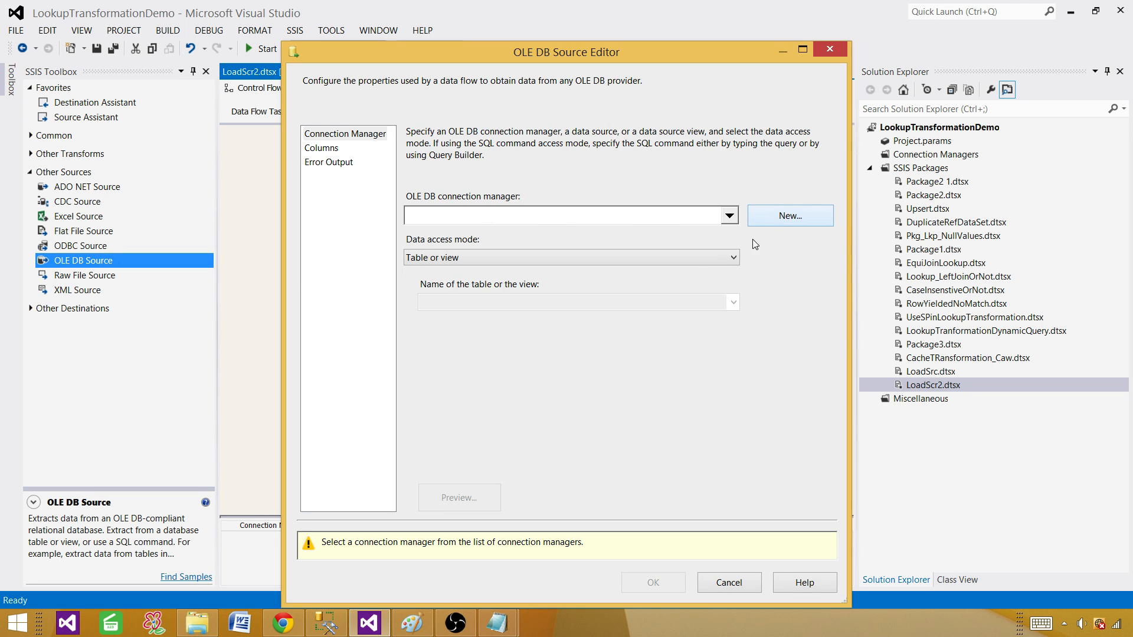
left_click(437, 247)
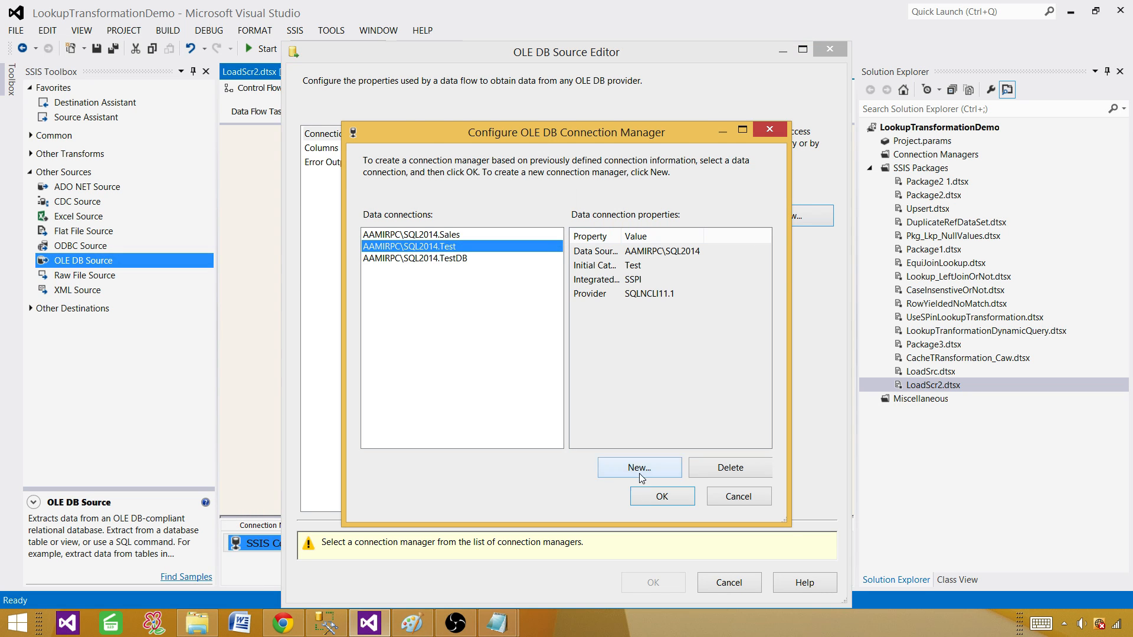
left_click(648, 495)
left_click(435, 263)
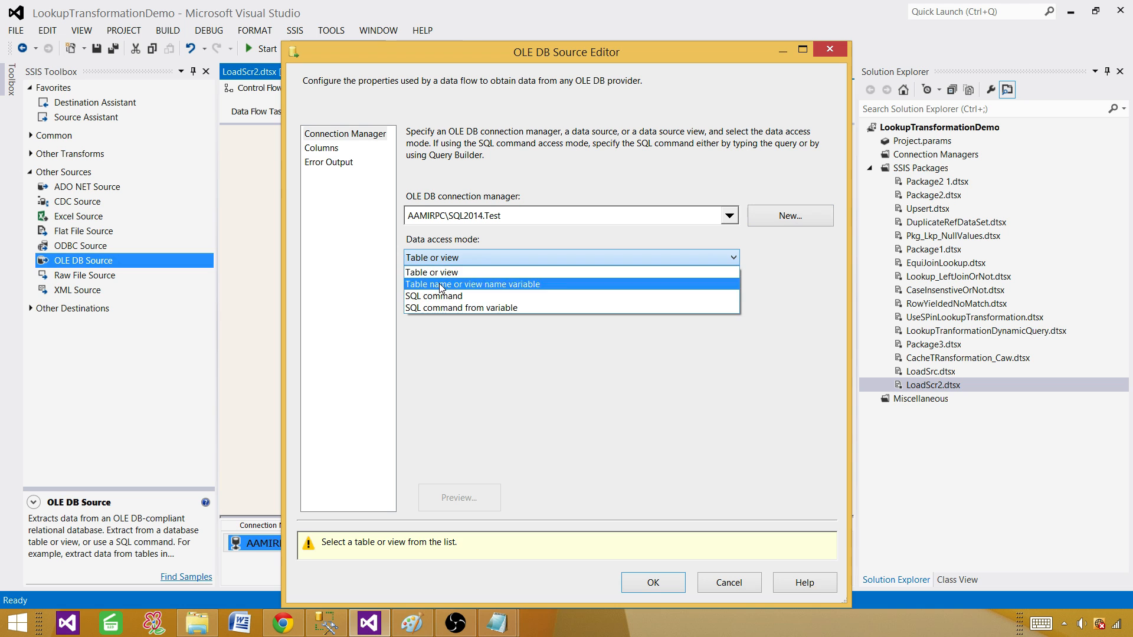
left_click(439, 296)
Step: Switch to SQL Server Management Studio and copy the SELECT query that lists the Customer_Src columns
left_click(527, 344)
left_click(326, 624)
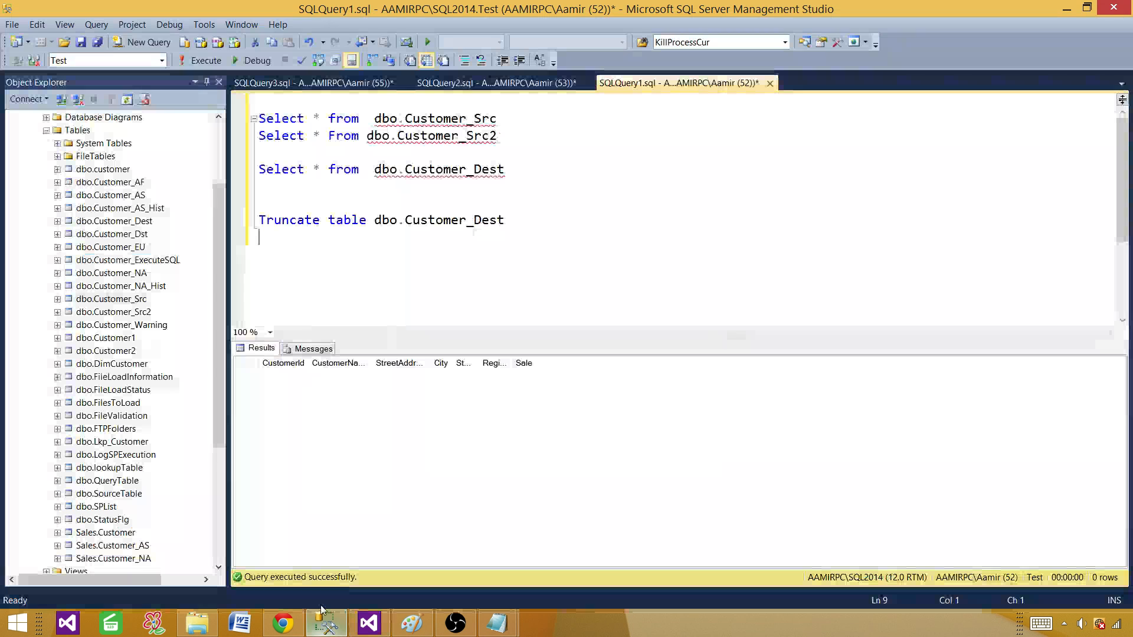
left_click(313, 83)
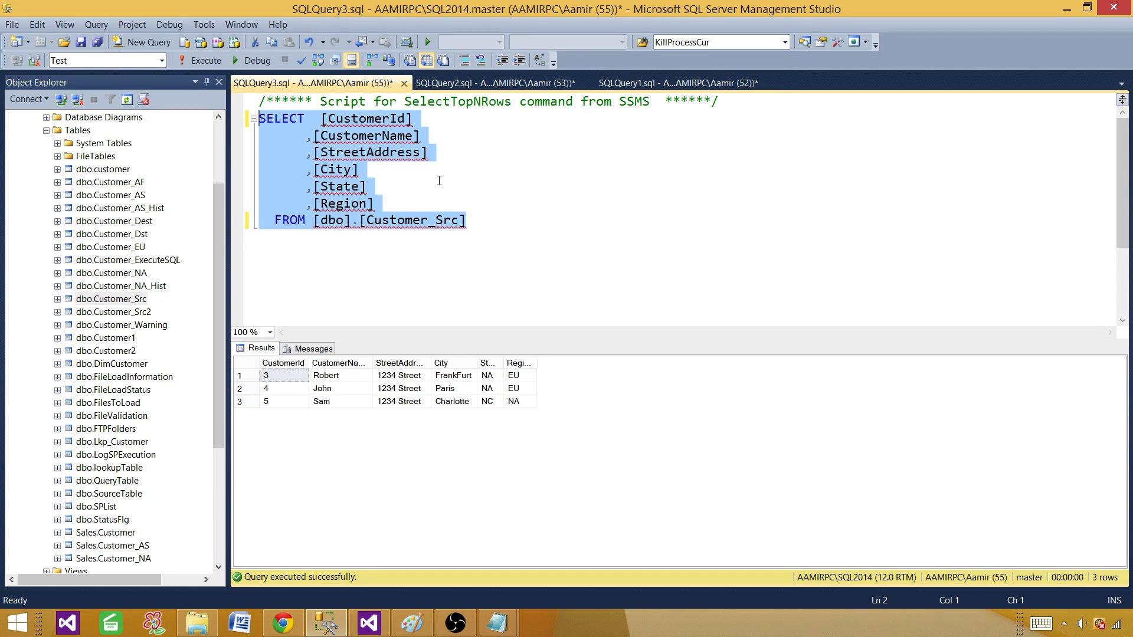
right_click(339, 156)
left_click(358, 181)
Step: Back in Visual Studio, paste the query as the OLE DB Source's SQL command, reading from [dbo].[Customer_Src2], and accept its columns
left_click(369, 623)
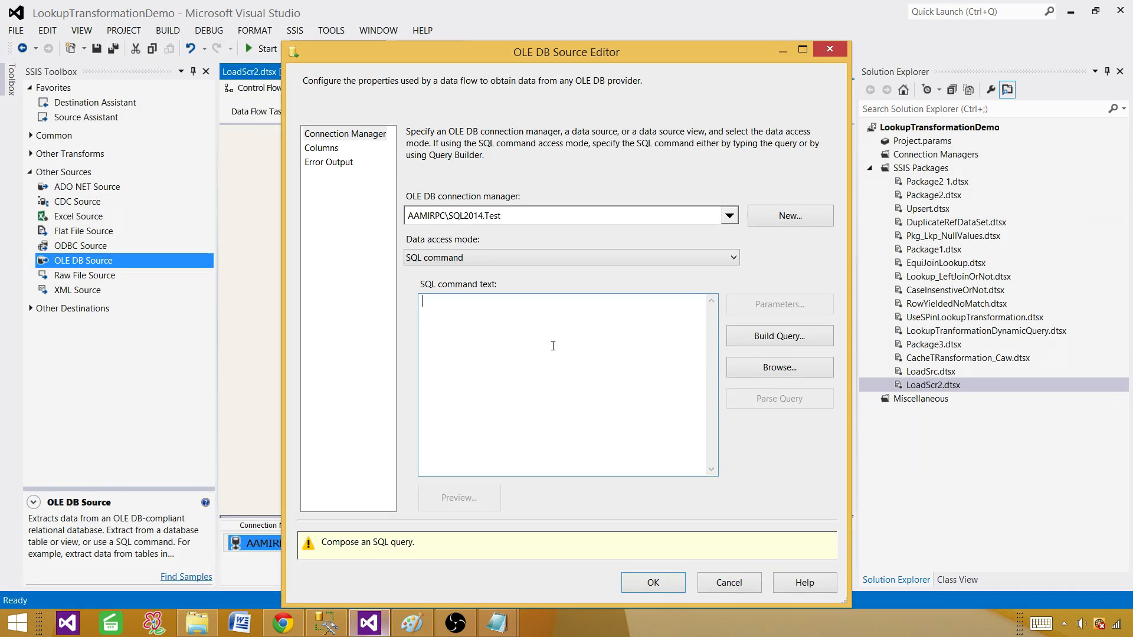
right_click(566, 328)
left_click(449, 383)
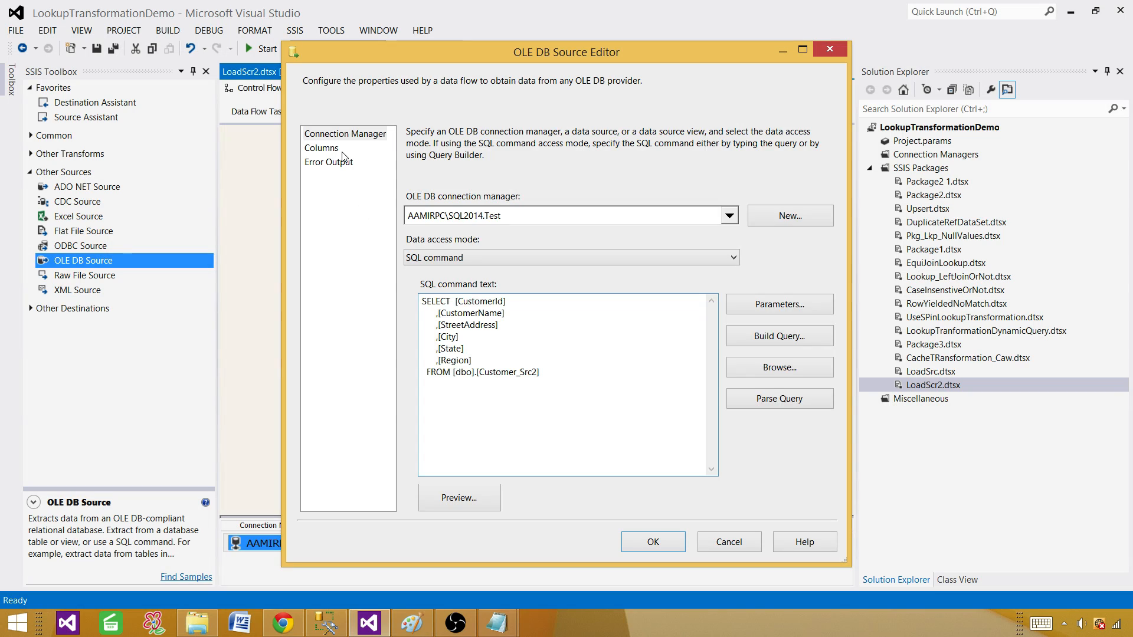
left_click(322, 148)
left_click(636, 548)
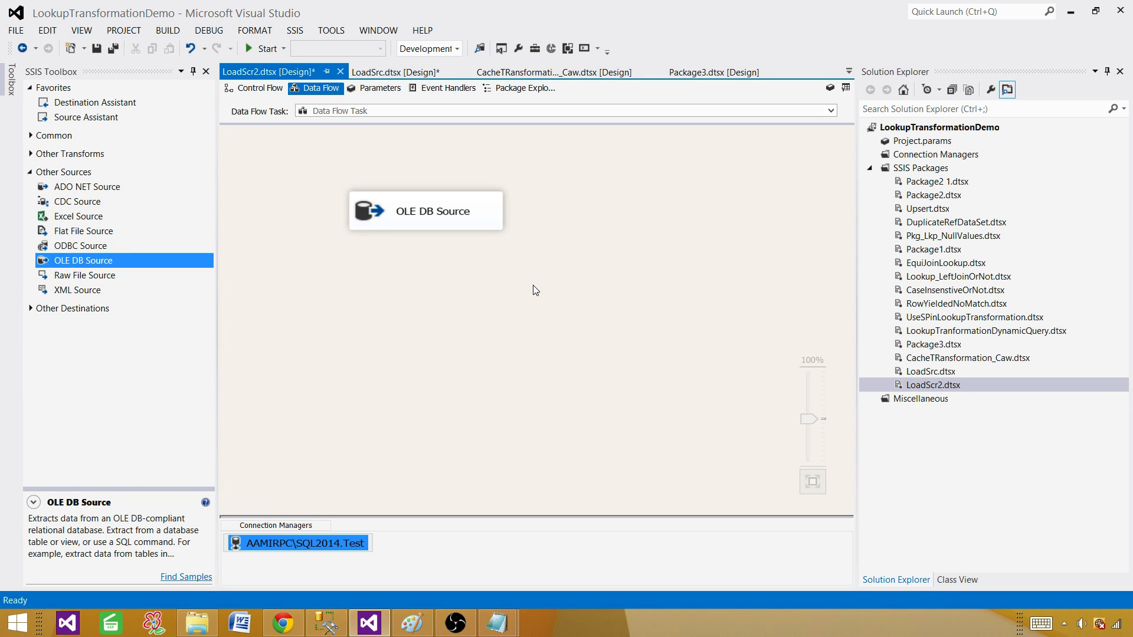
Step: Add a Lookup transformation below the OLE DB Source, connect the source to it, and widen the Lookup box
left_click(30, 172)
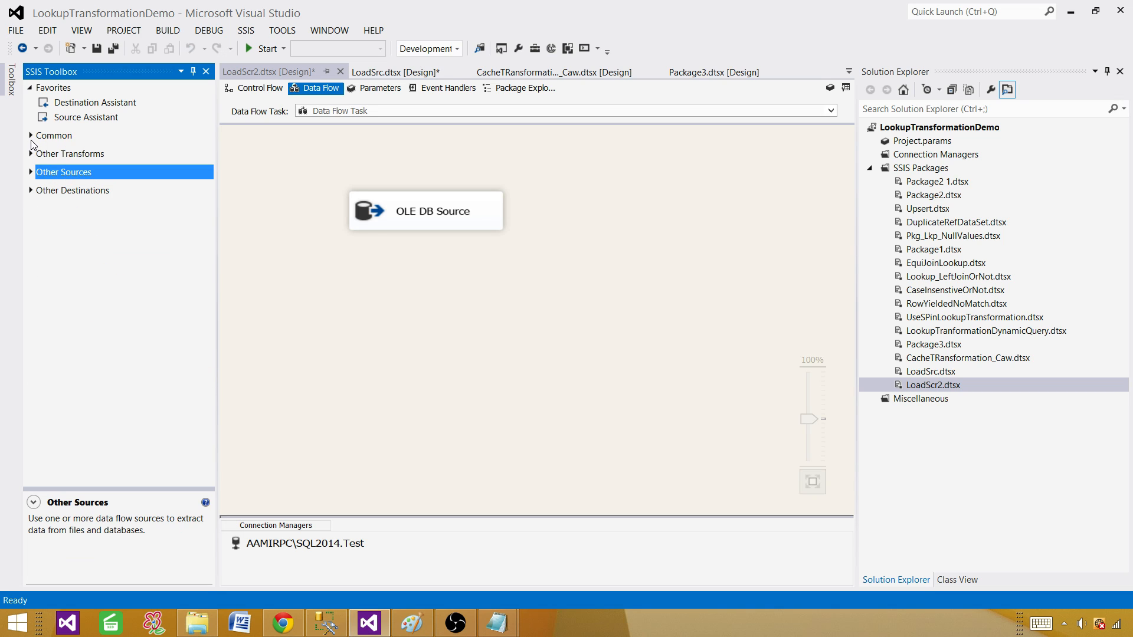
left_click(30, 135)
left_click_drag(68, 210, 354, 282)
left_click(430, 224)
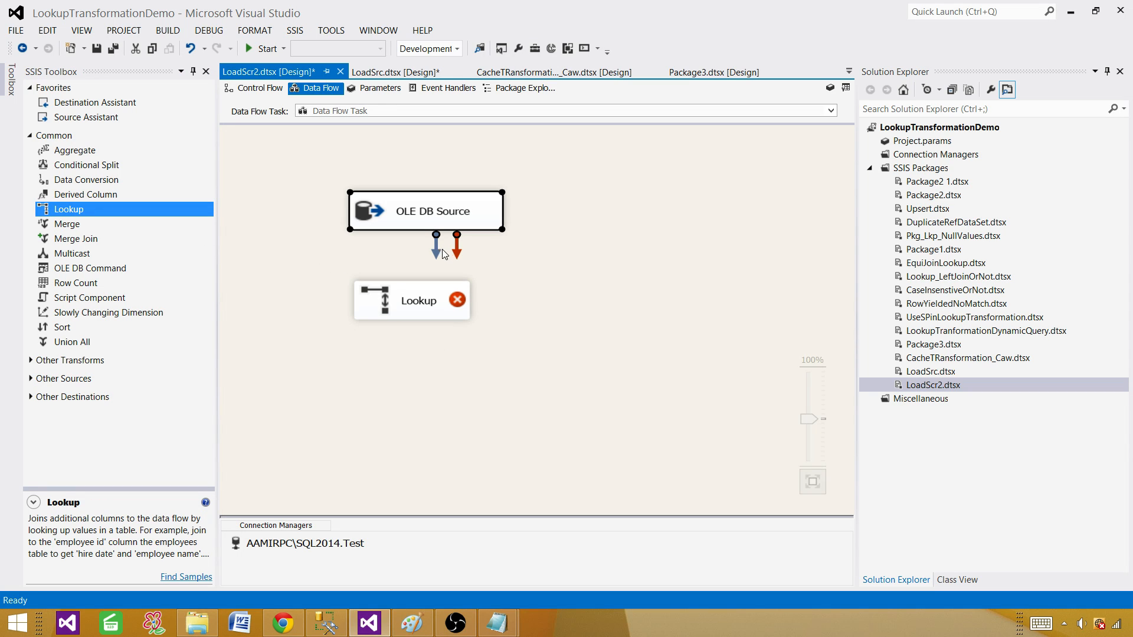
left_click_drag(433, 285, 506, 319)
left_click(452, 313)
left_click(512, 311)
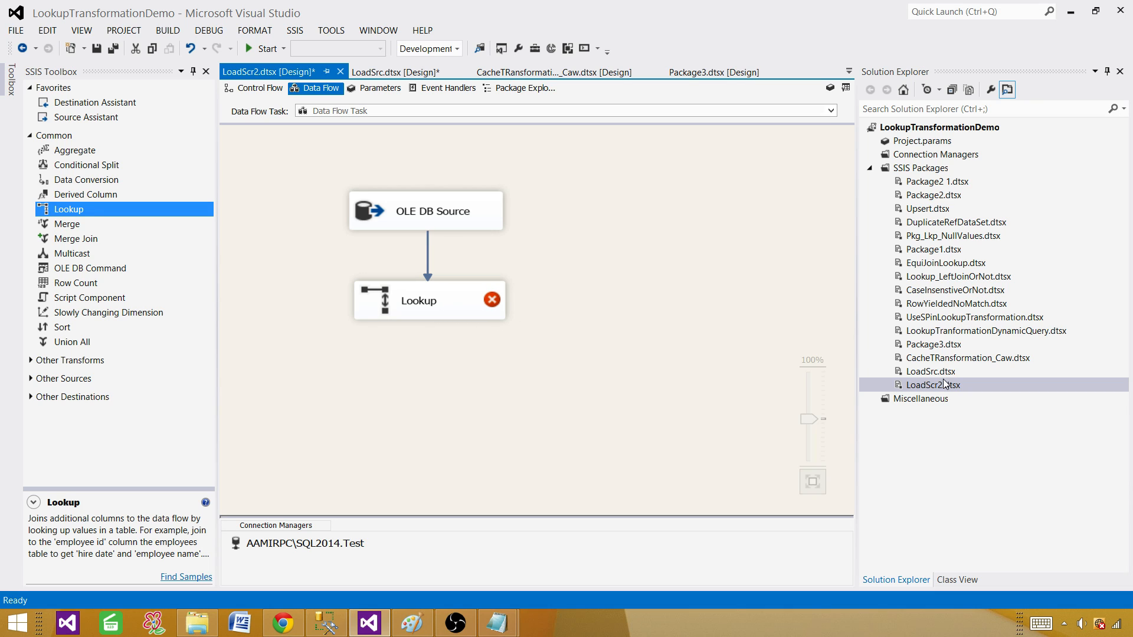
left_click(979, 359)
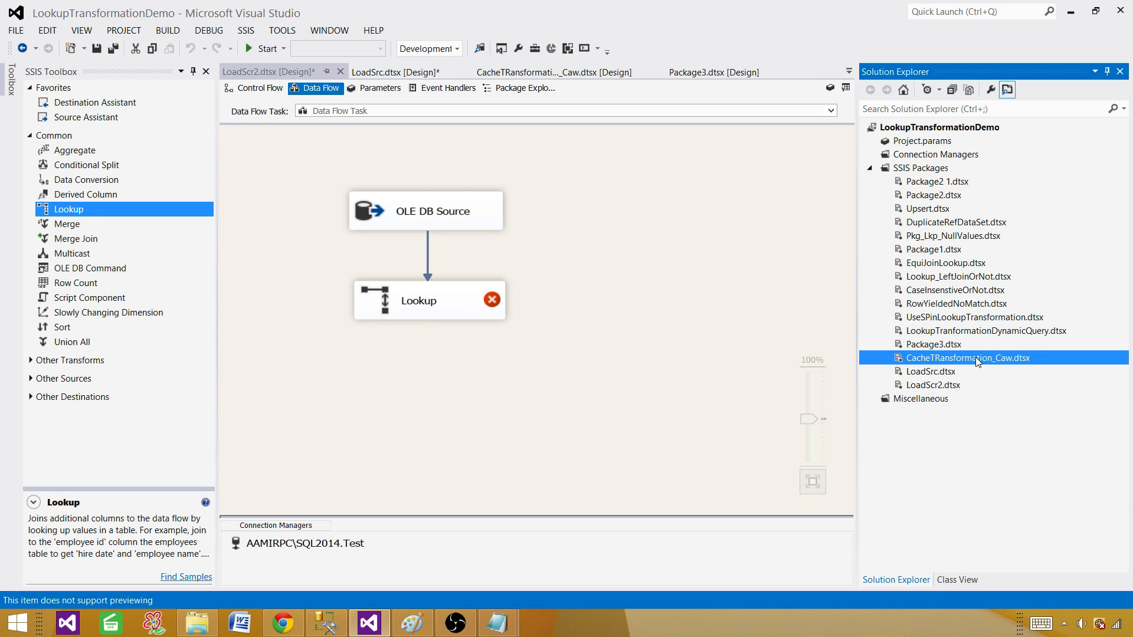
left_click(557, 287)
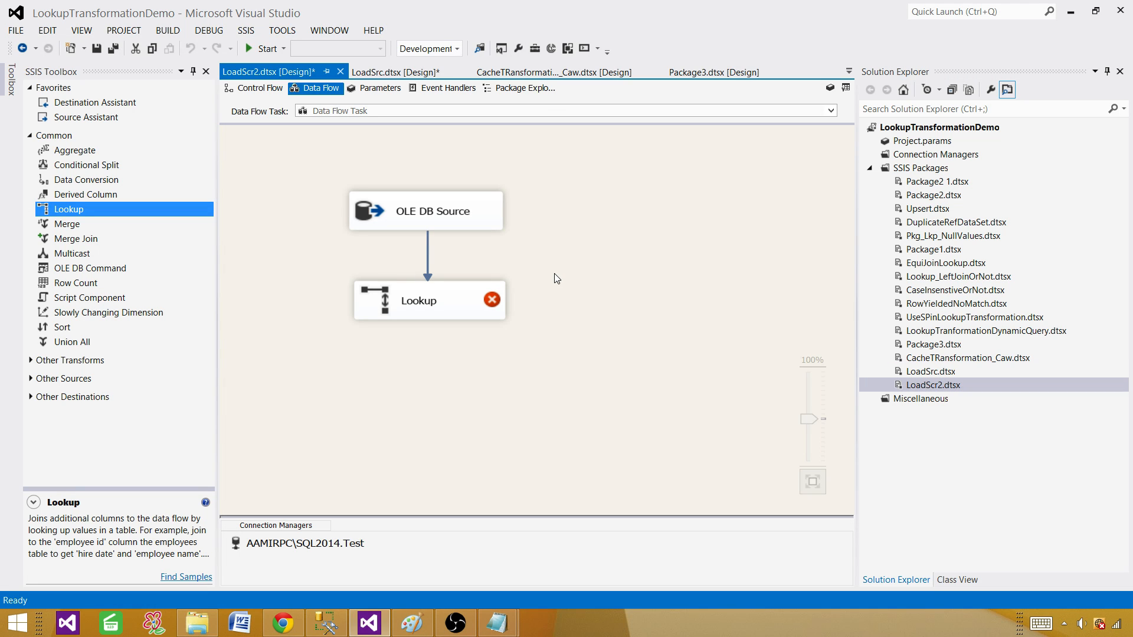
Step: Set the Lookup to use a Cache connection manager and redirect unmatched rows to the no match output
double_click(478, 298)
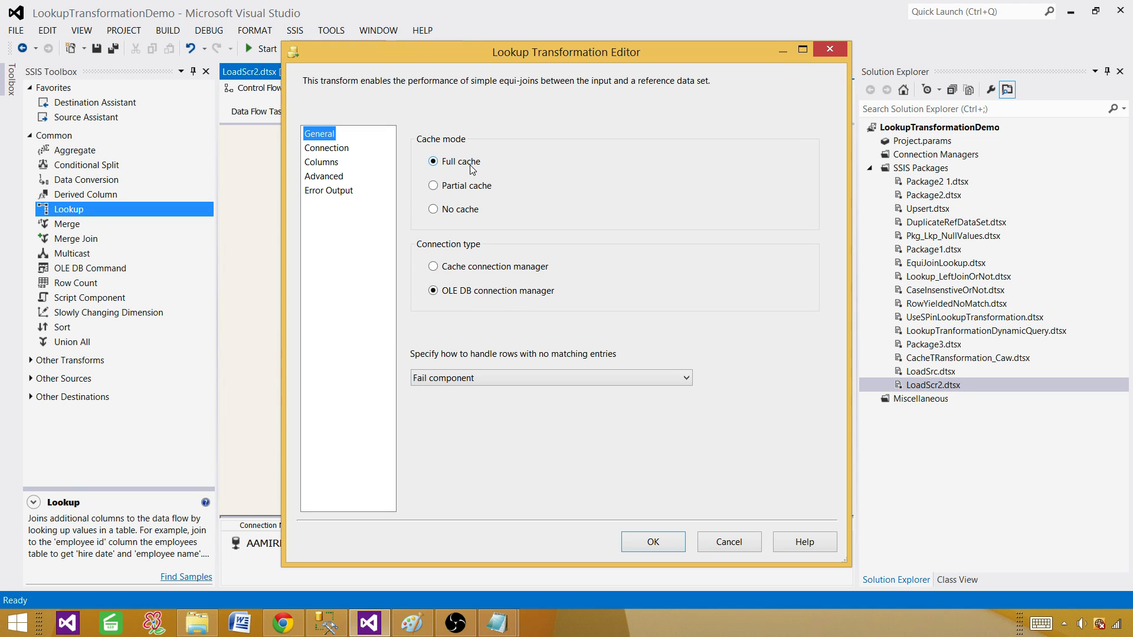
left_click(470, 270)
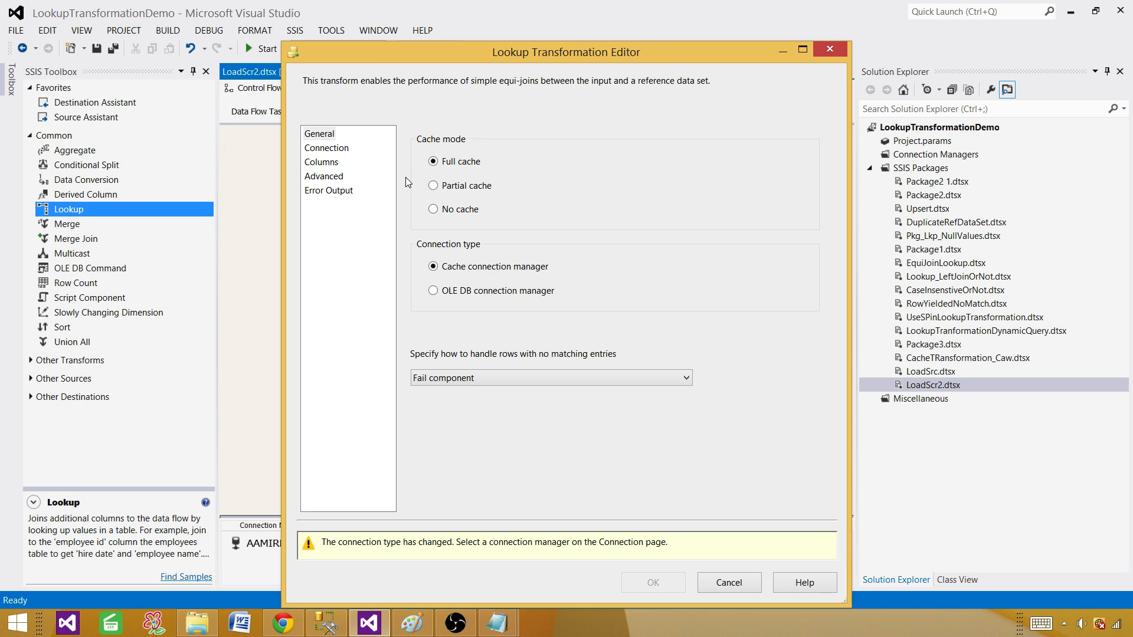
left_click(447, 378)
left_click(457, 432)
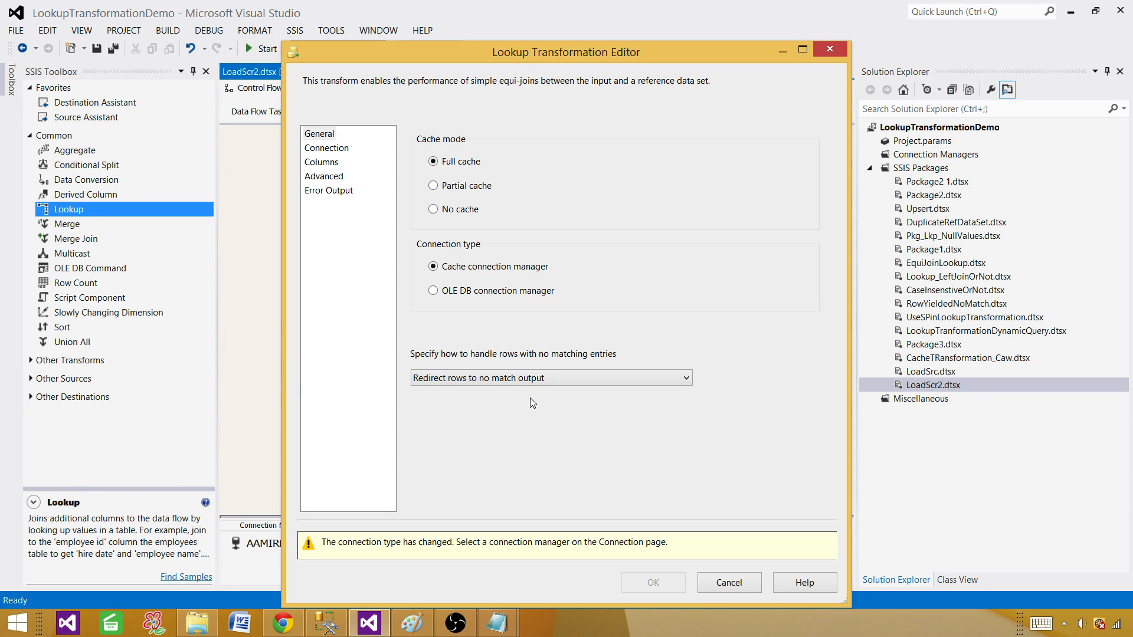
Step: Create a new Cache Connection Manager for the Lookup that uses the file cache MyTest.caw from InputFolder, and check its columns
left_click(345, 150)
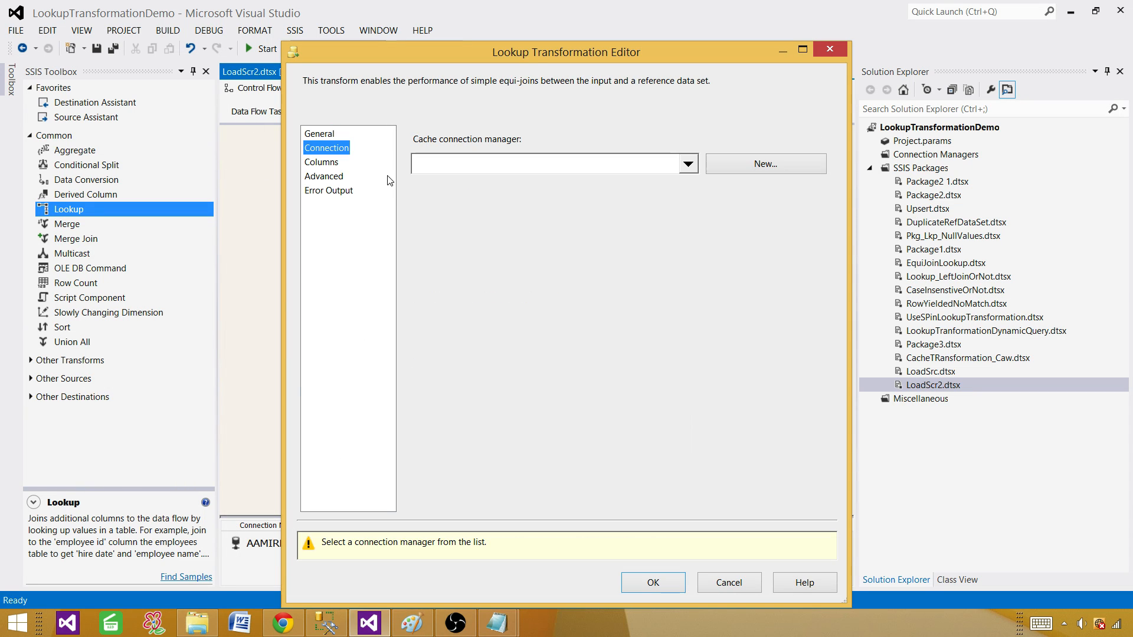
left_click(741, 166)
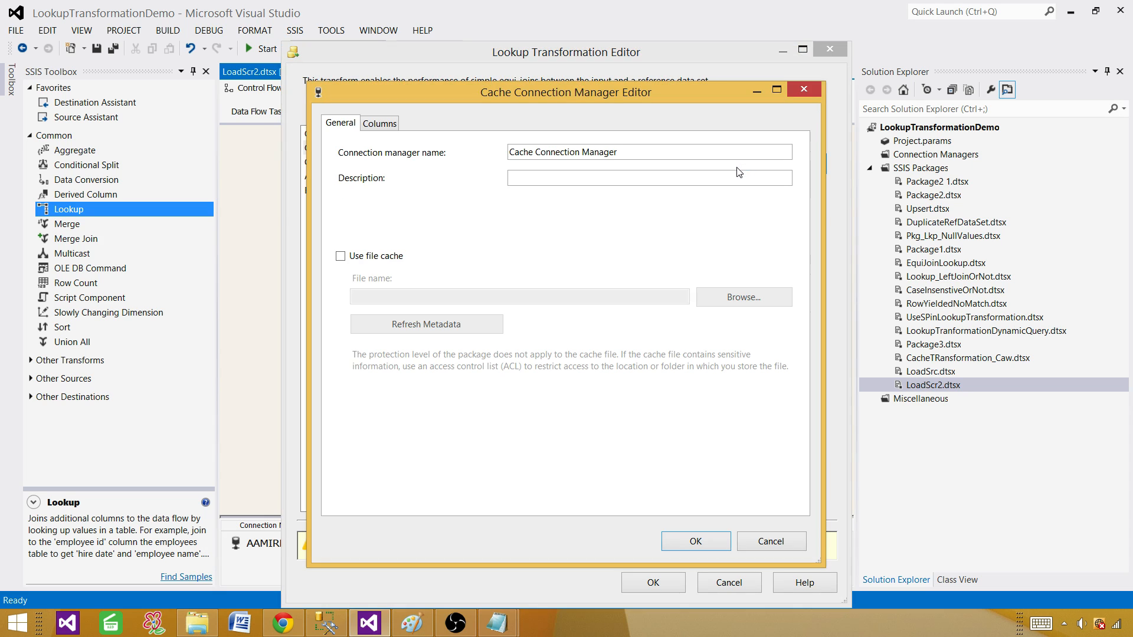
left_click(340, 257)
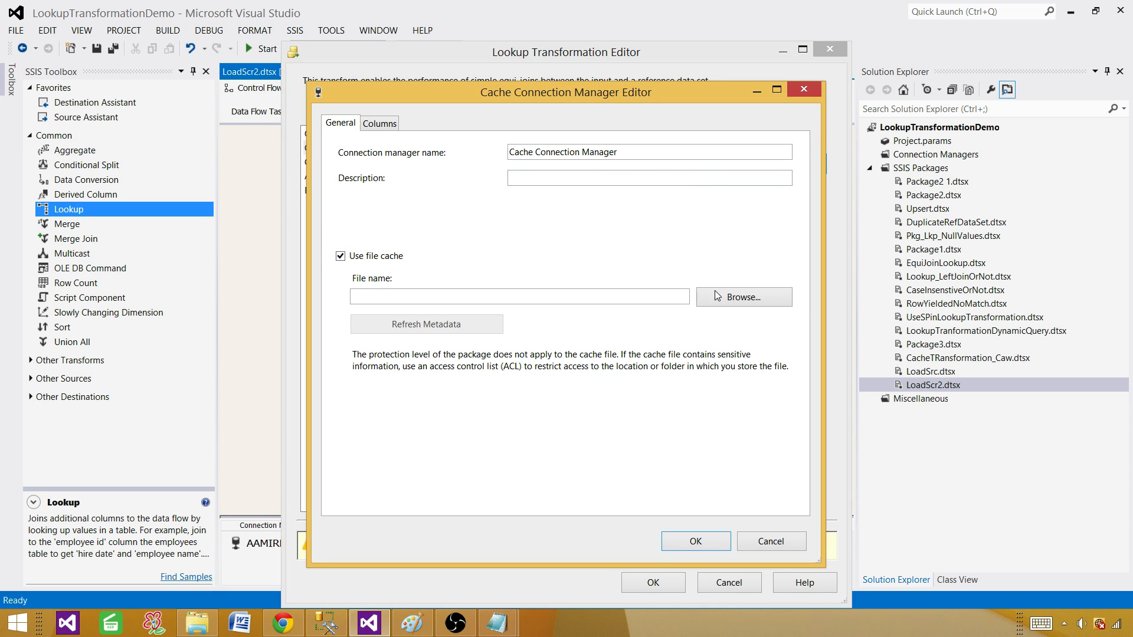
left_click(766, 305)
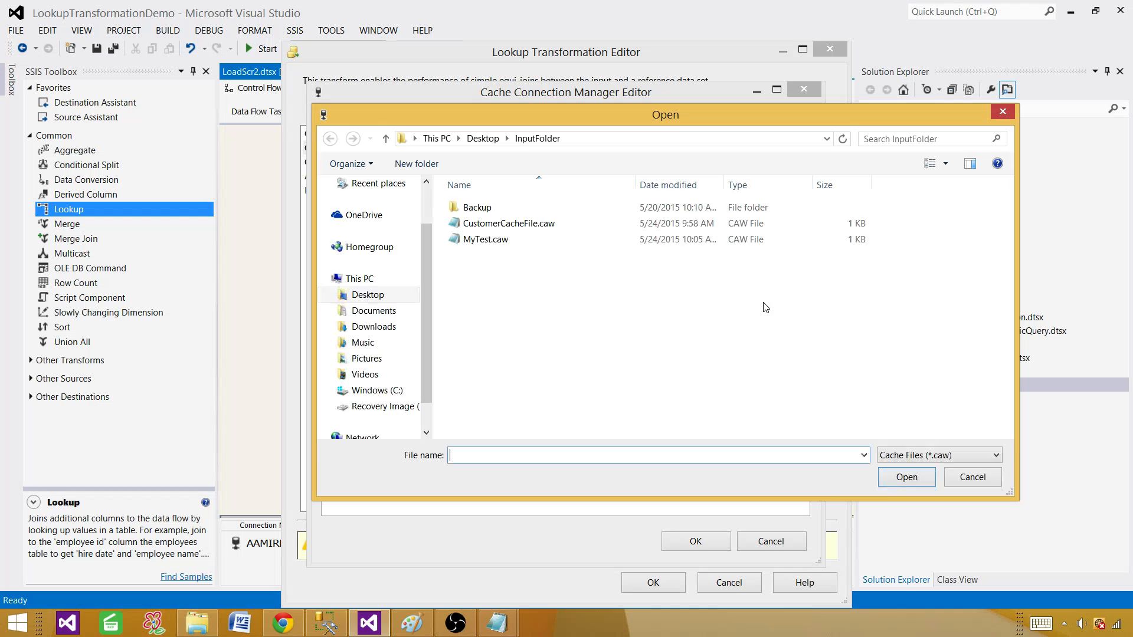
left_click(490, 239)
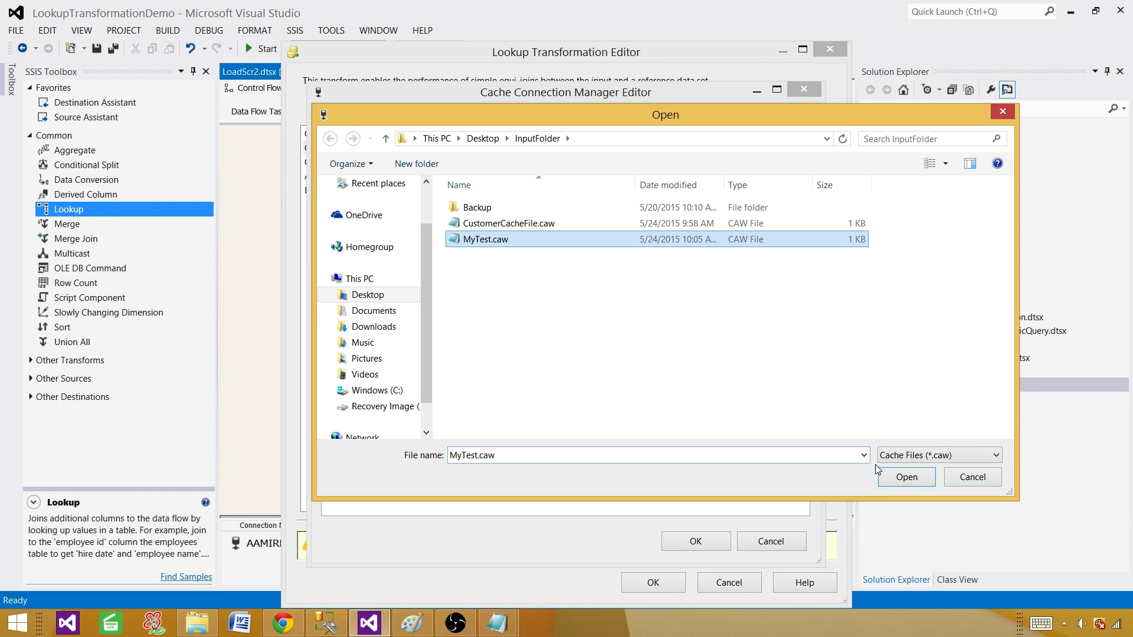
left_click(891, 476)
left_click(675, 361)
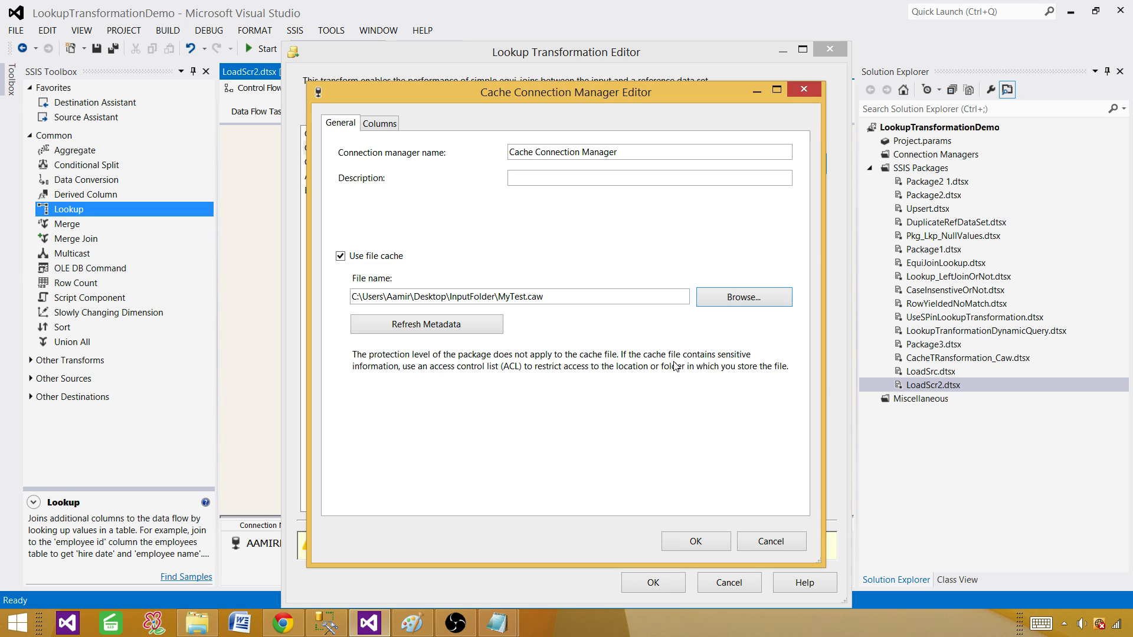
left_click(374, 125)
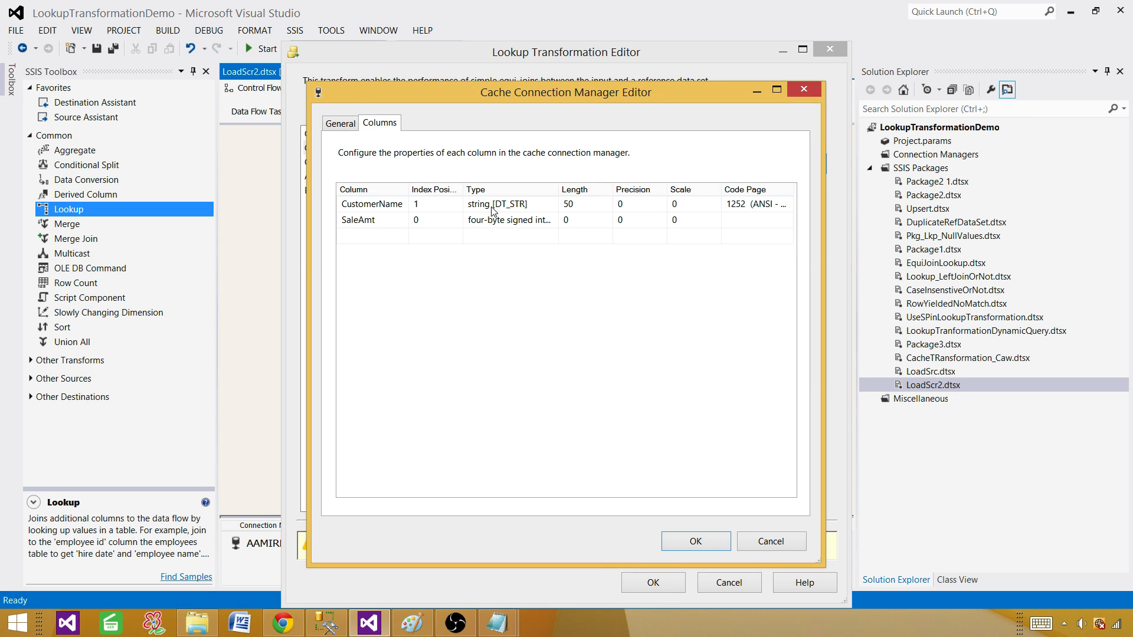
left_click(673, 540)
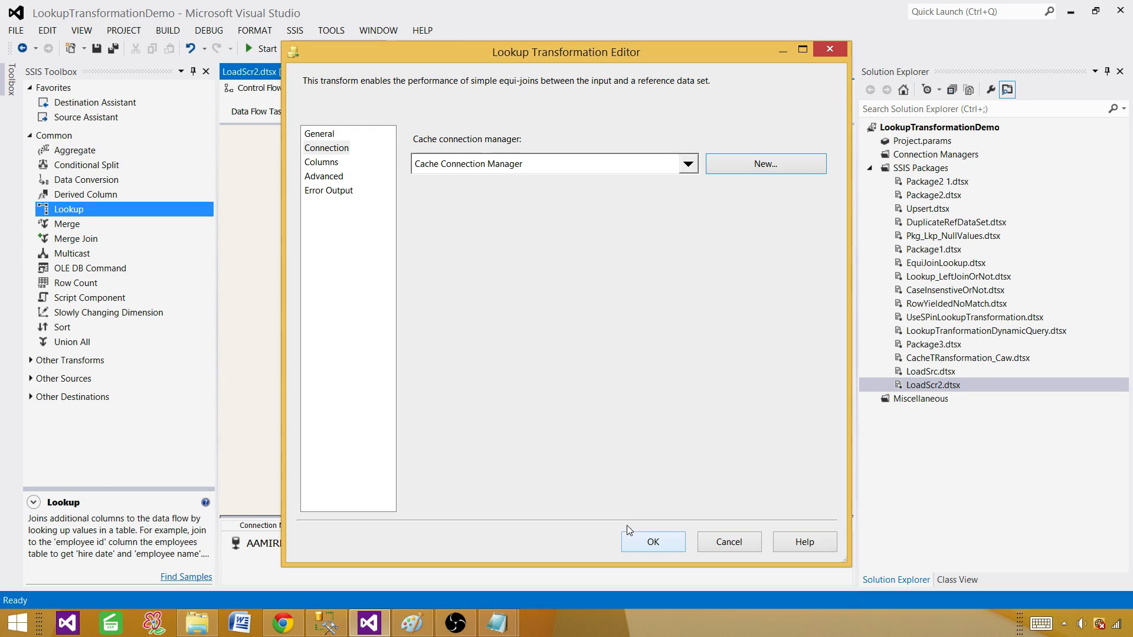
Step: Map the input CustomerName to the lookup CustomerName, include SaleAmt as a lookup column, and confirm the Lookup
left_click(321, 163)
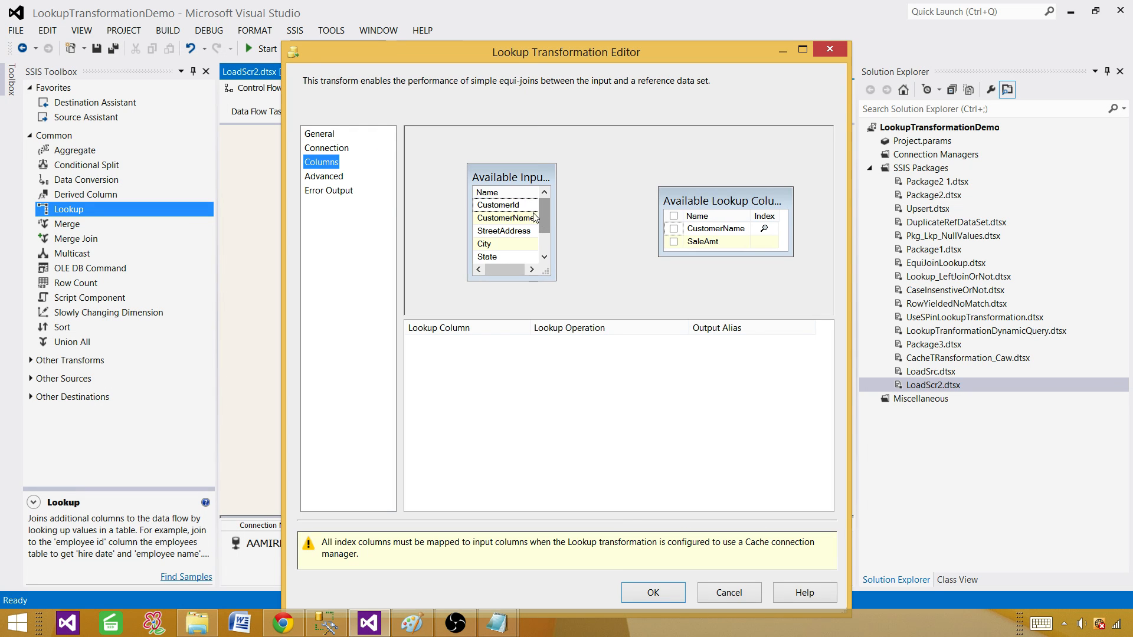
left_click_drag(529, 221, 719, 230)
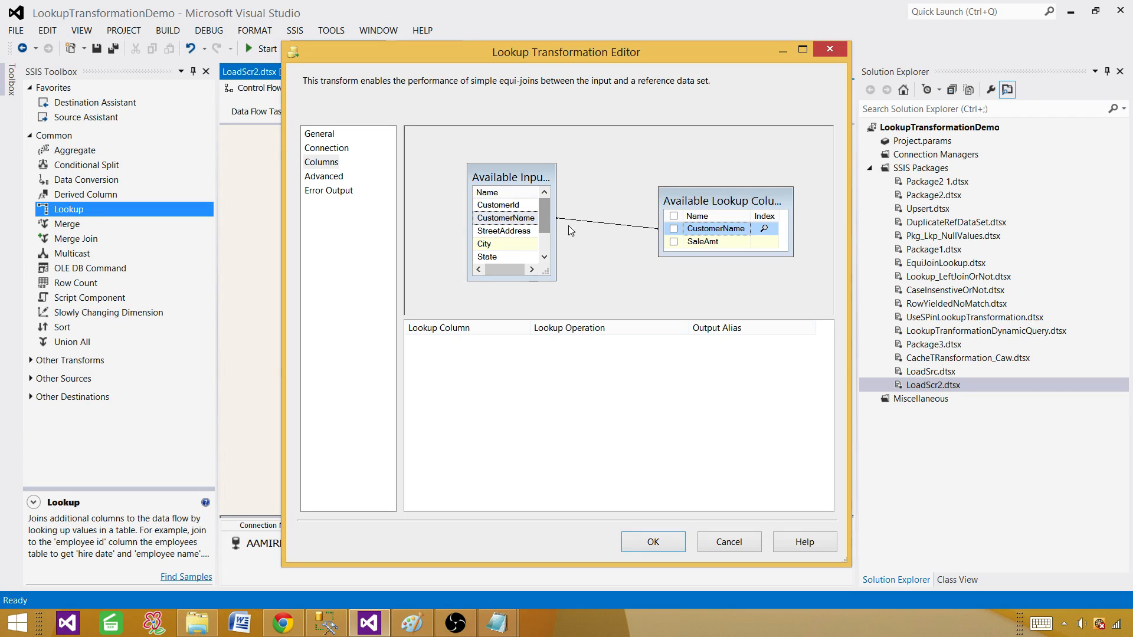
left_click(673, 242)
left_click(653, 542)
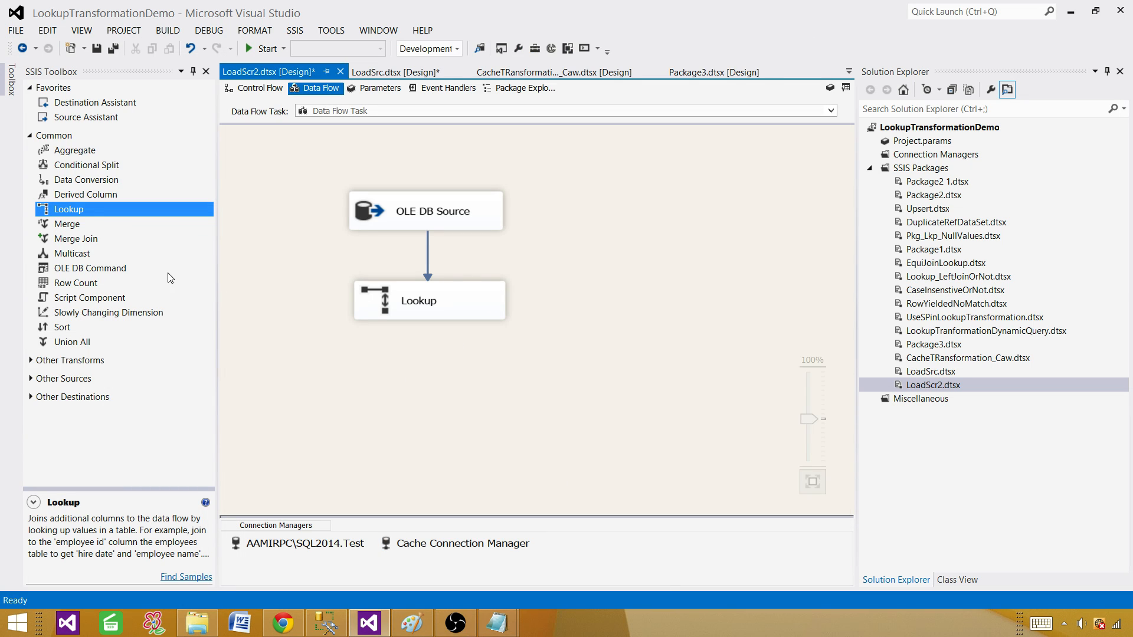
Step: Add an OLE DB Destination below the Lookup and connect the Lookup Match Output to it
left_click(30, 137)
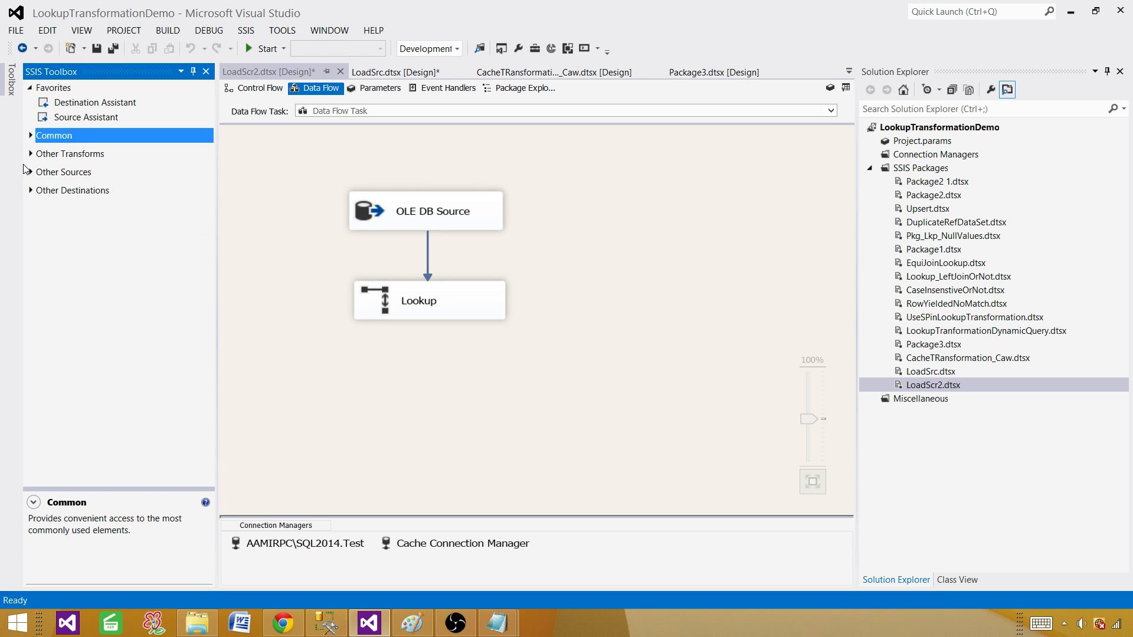
left_click(31, 192)
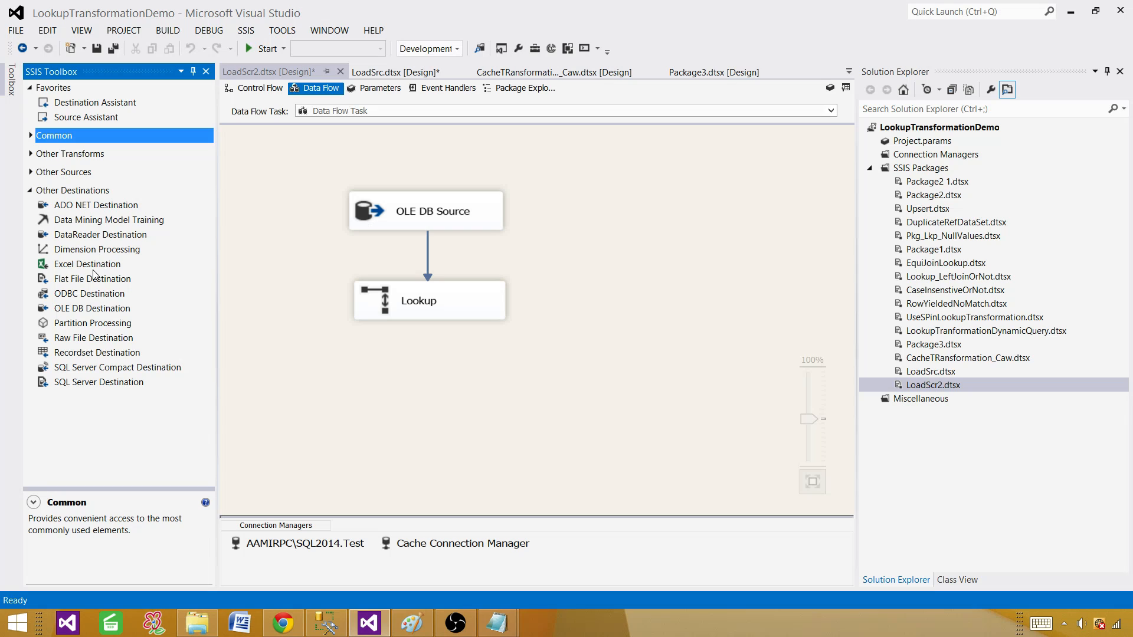
left_click_drag(89, 308, 377, 373)
left_click(453, 303)
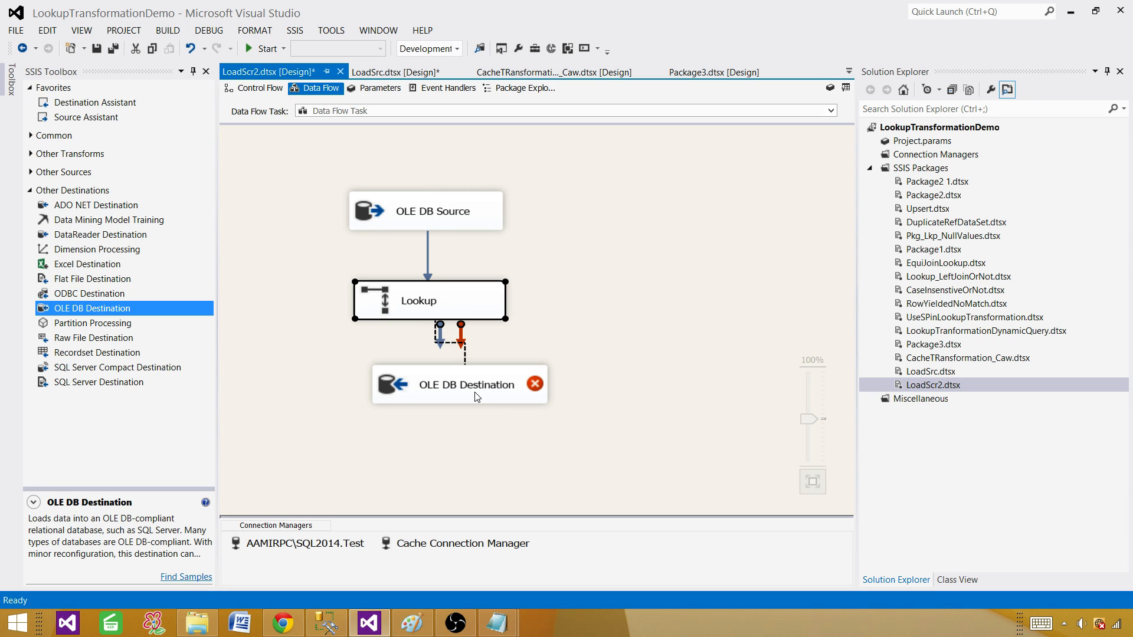
left_click_drag(477, 396, 477, 397)
left_click(609, 308)
left_click(607, 324)
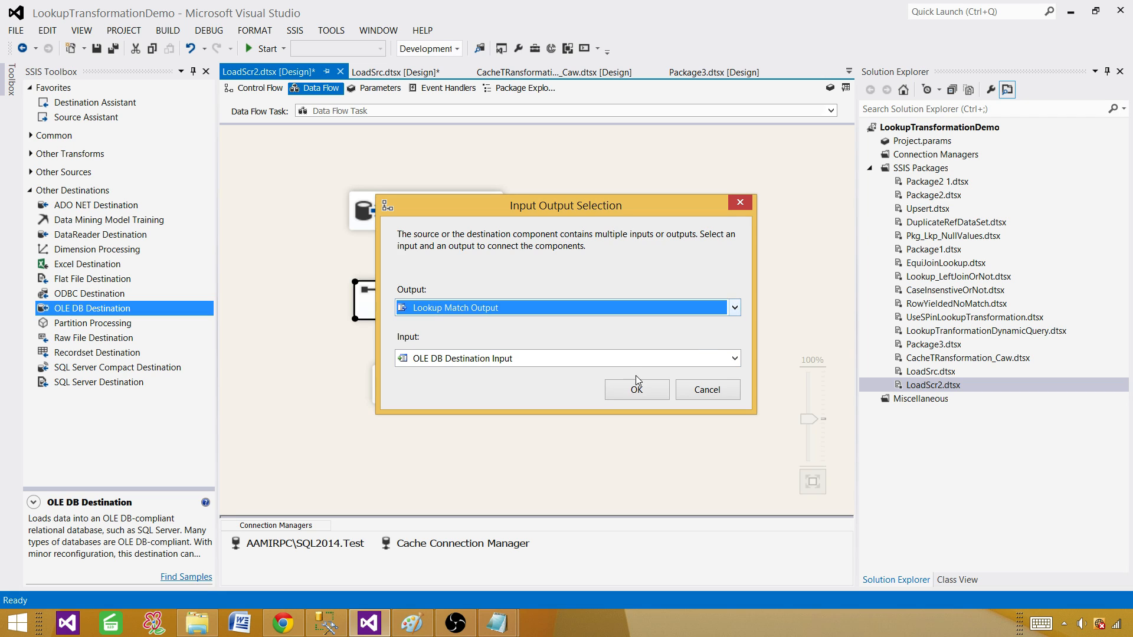
left_click(636, 386)
Step: Point the OLE DB Destination to [dbo].[Customer_Dest] and map the SaleAmt input column to the Sale column
double_click(511, 385)
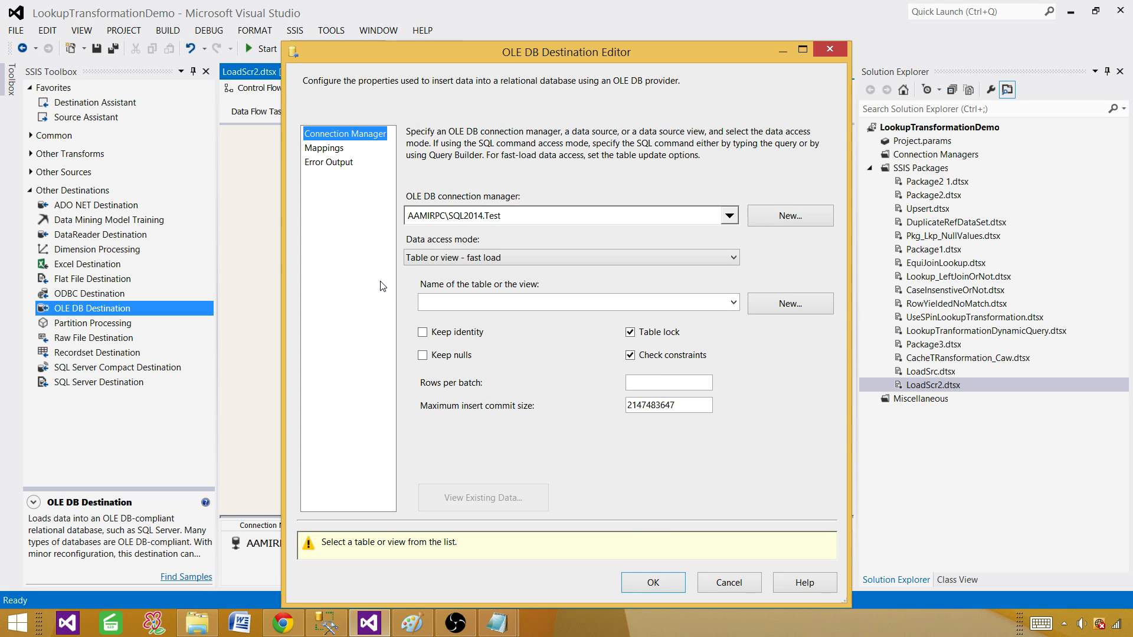
left_click(461, 306)
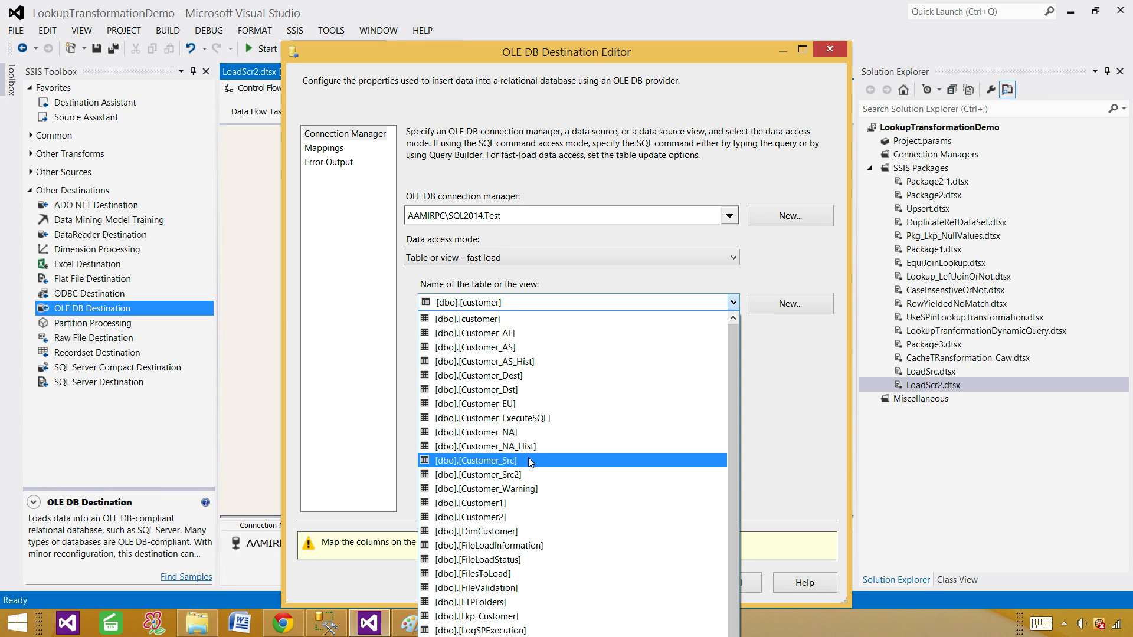
left_click(484, 376)
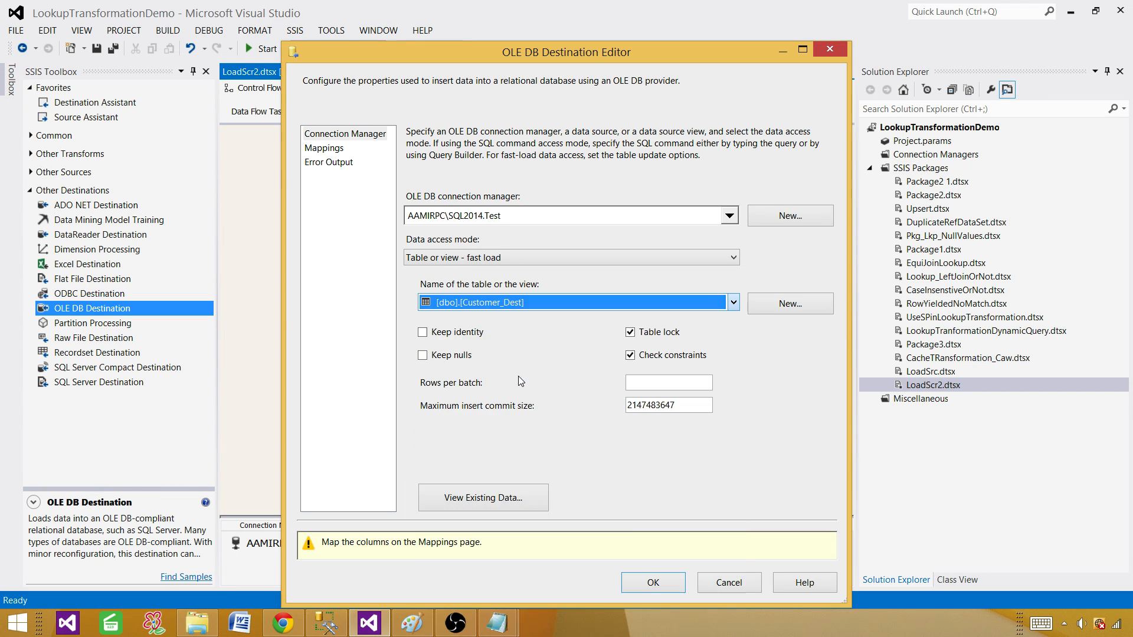
left_click(325, 148)
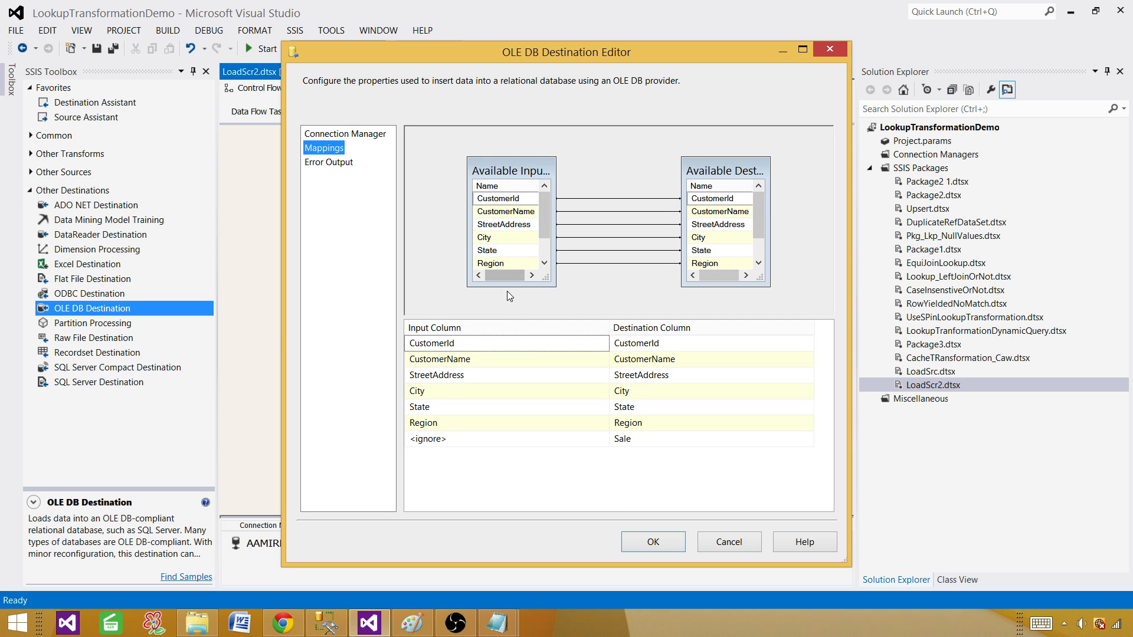
left_click(559, 446)
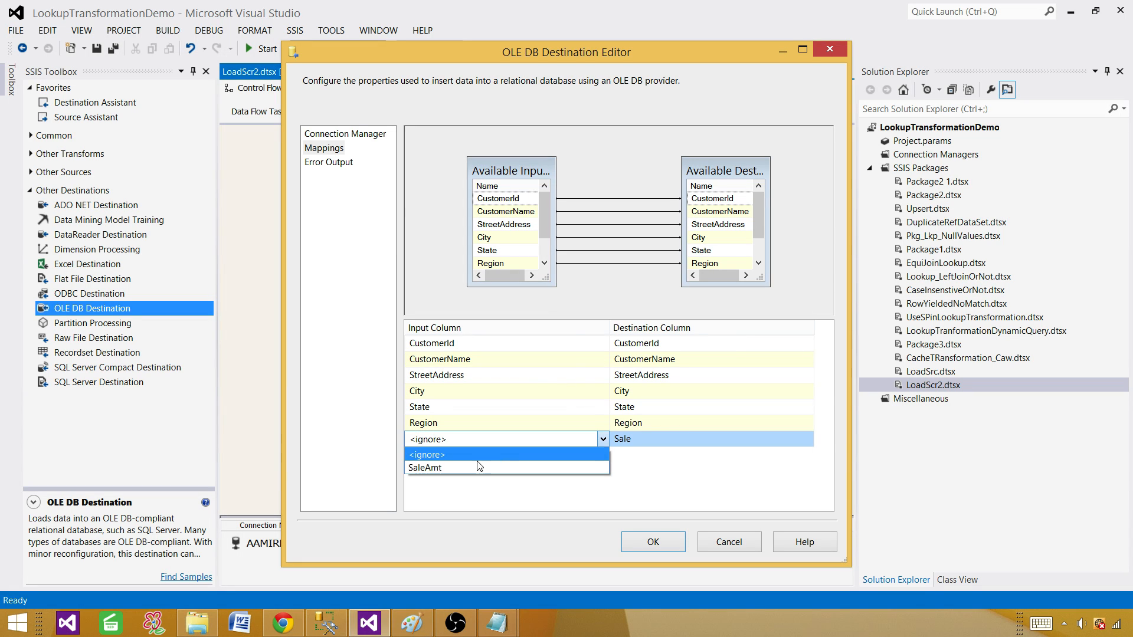
left_click(478, 467)
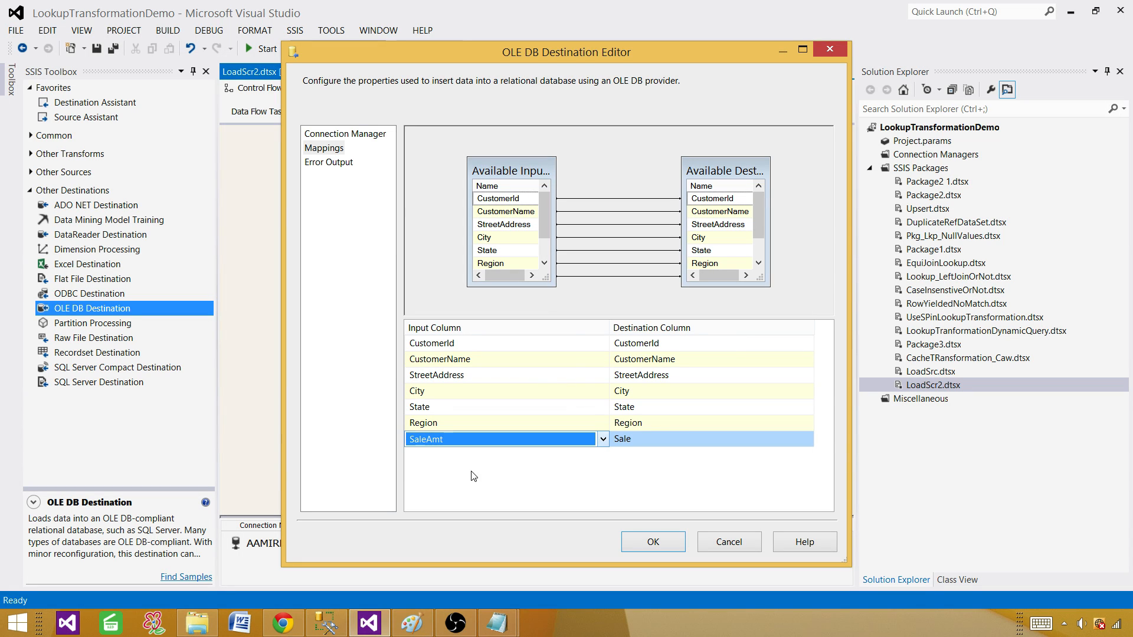
left_click(640, 543)
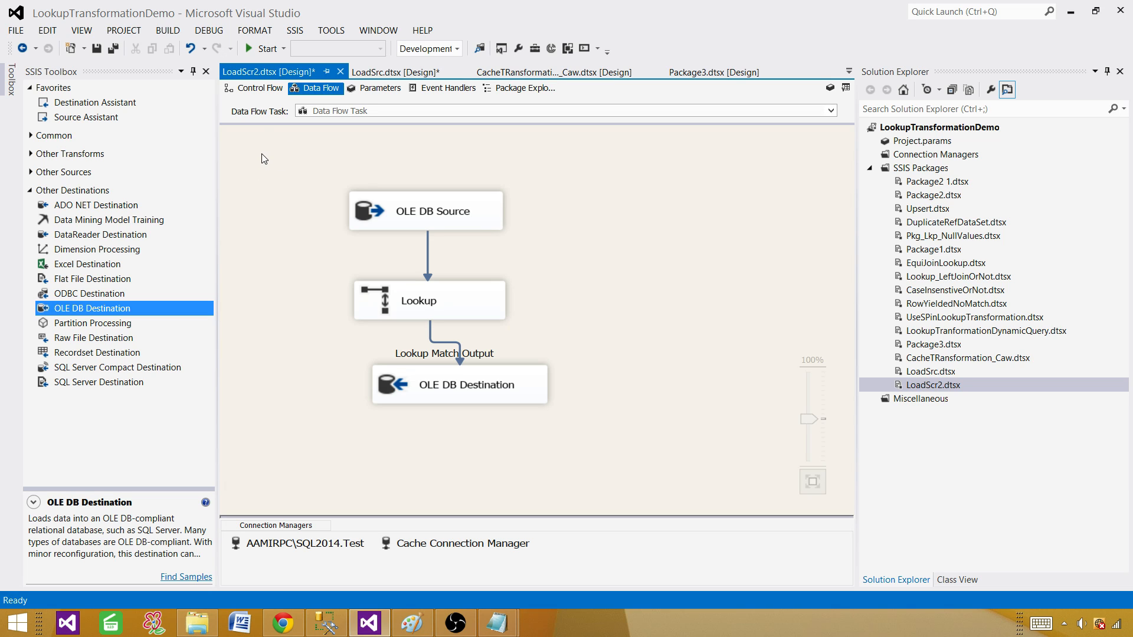
Step: Execute the CacheTRansformation_Caw.dtsx package to build the cache file, and stop debugging once the run completes
left_click(248, 92)
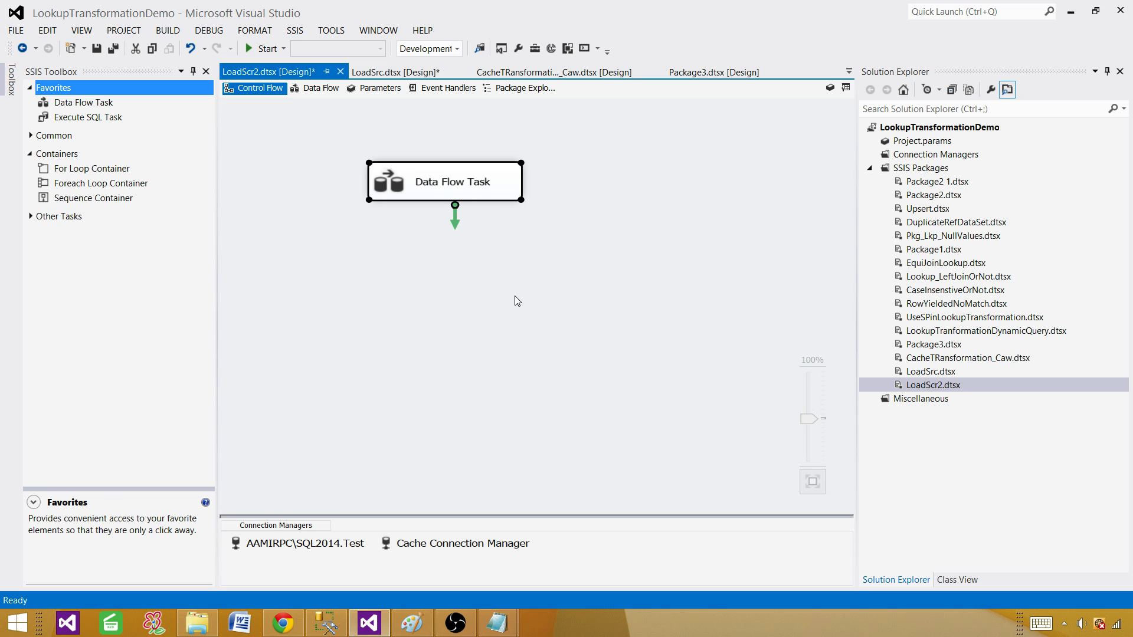
left_click(959, 359)
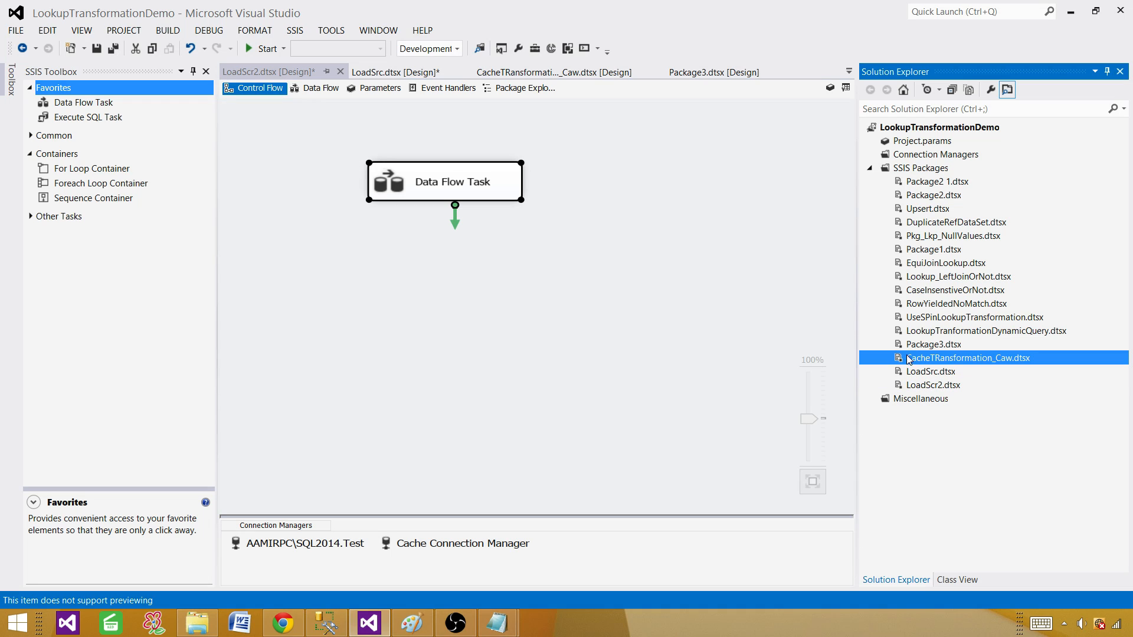
double_click(937, 372)
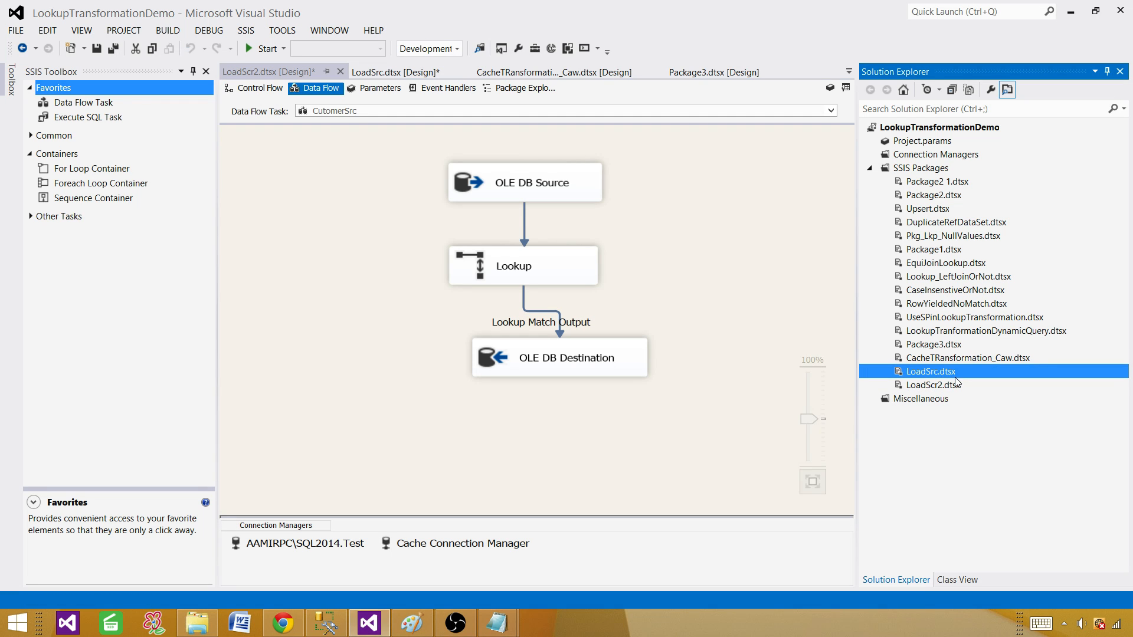
left_click(939, 387)
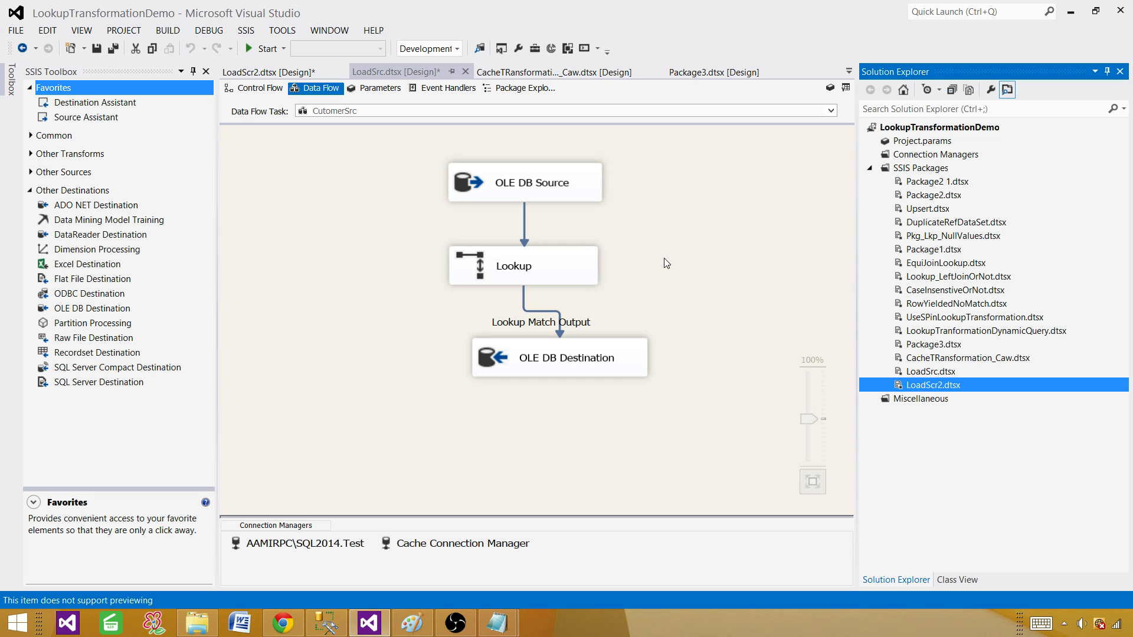
left_click(922, 361)
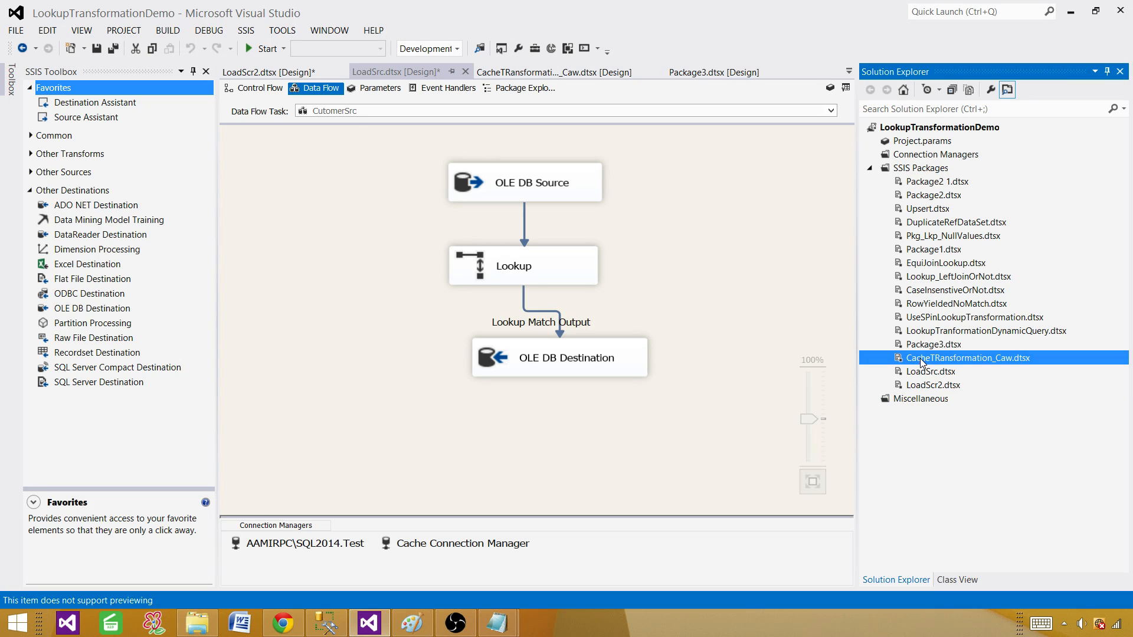
right_click(911, 358)
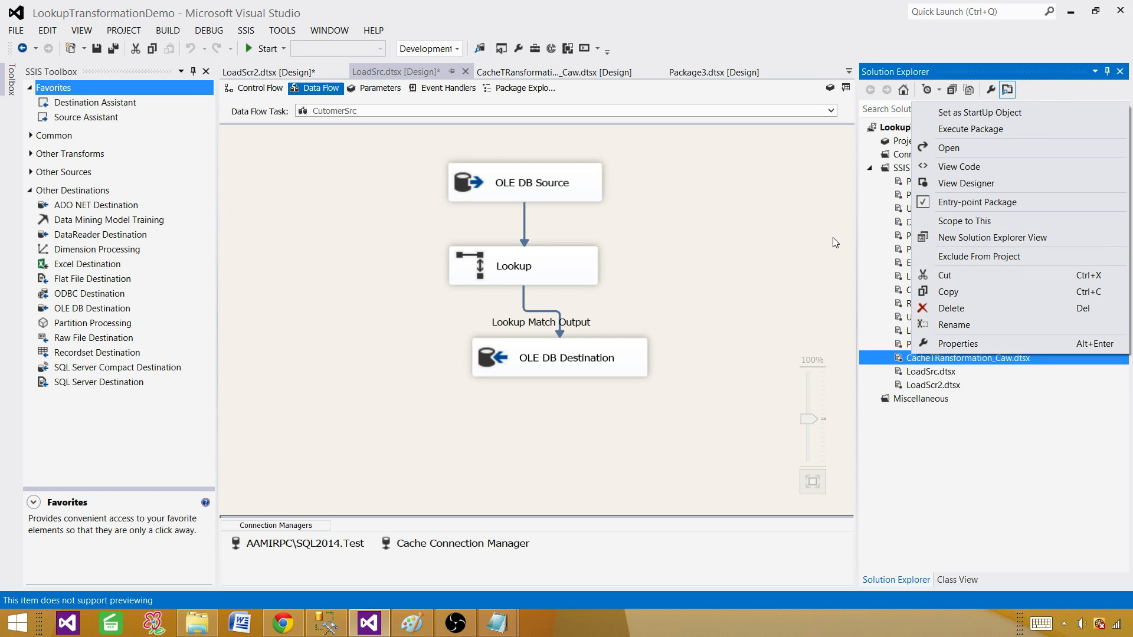
left_click(973, 130)
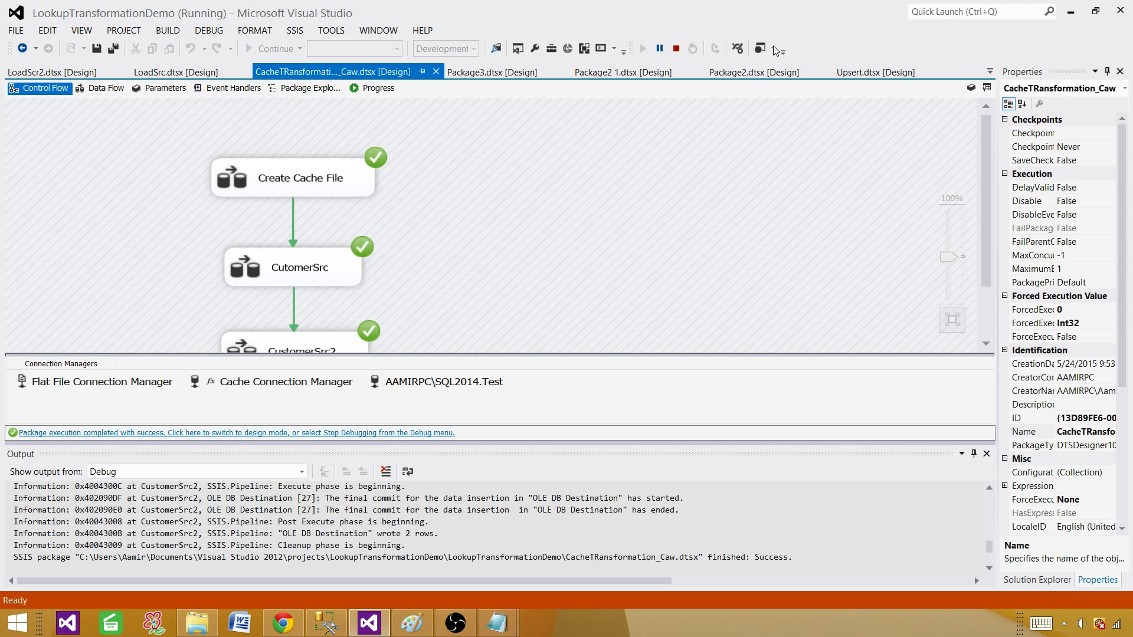
left_click(676, 49)
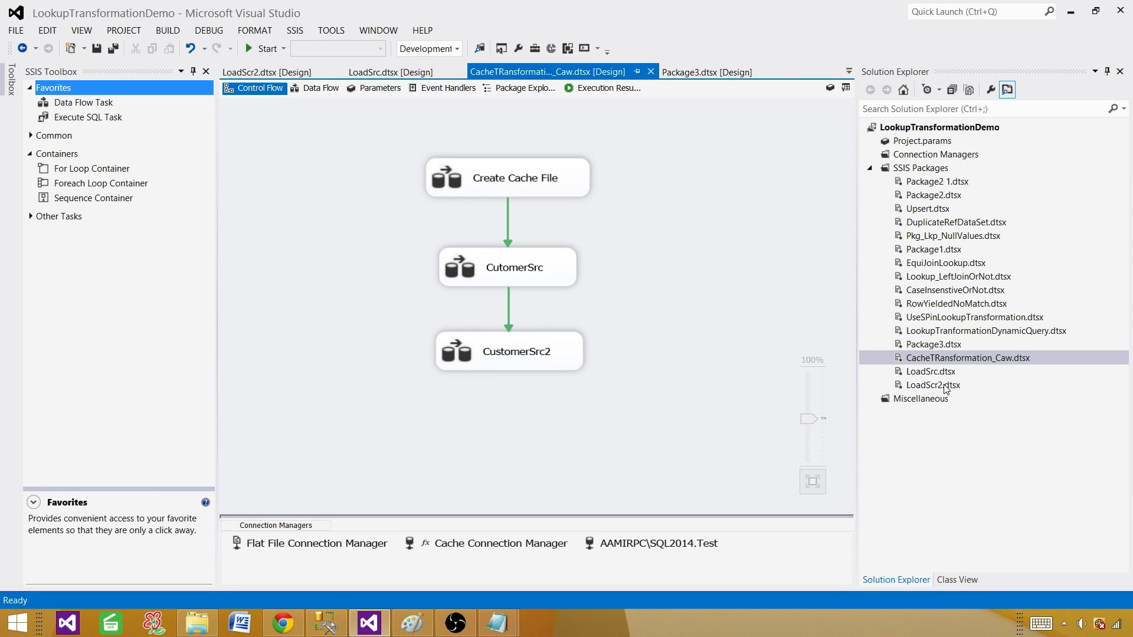
left_click(936, 373)
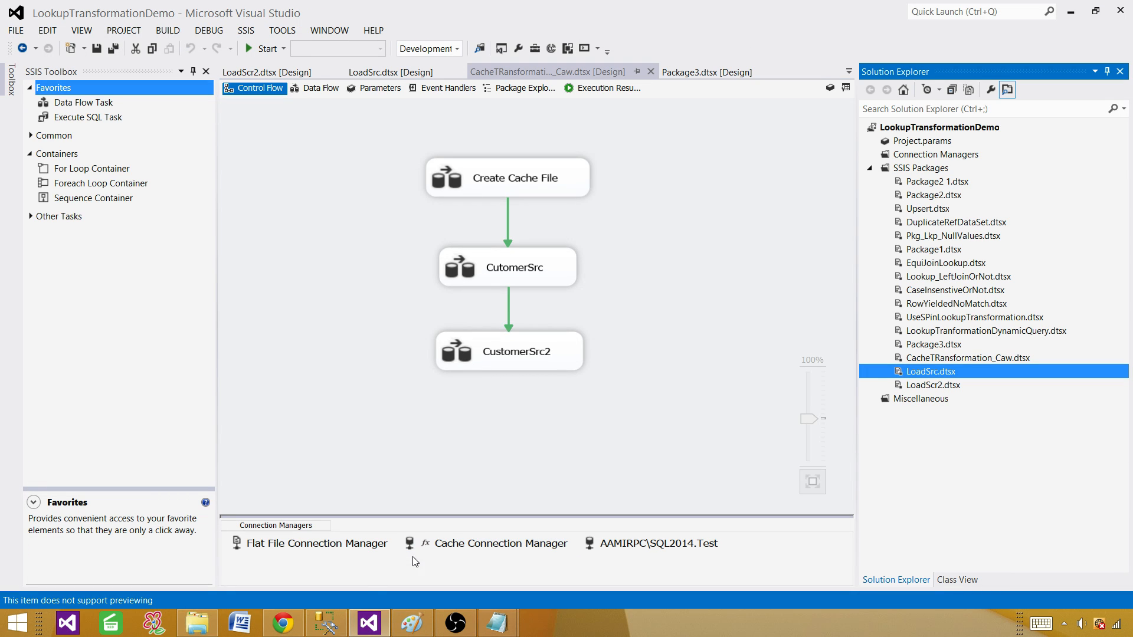
left_click(934, 386)
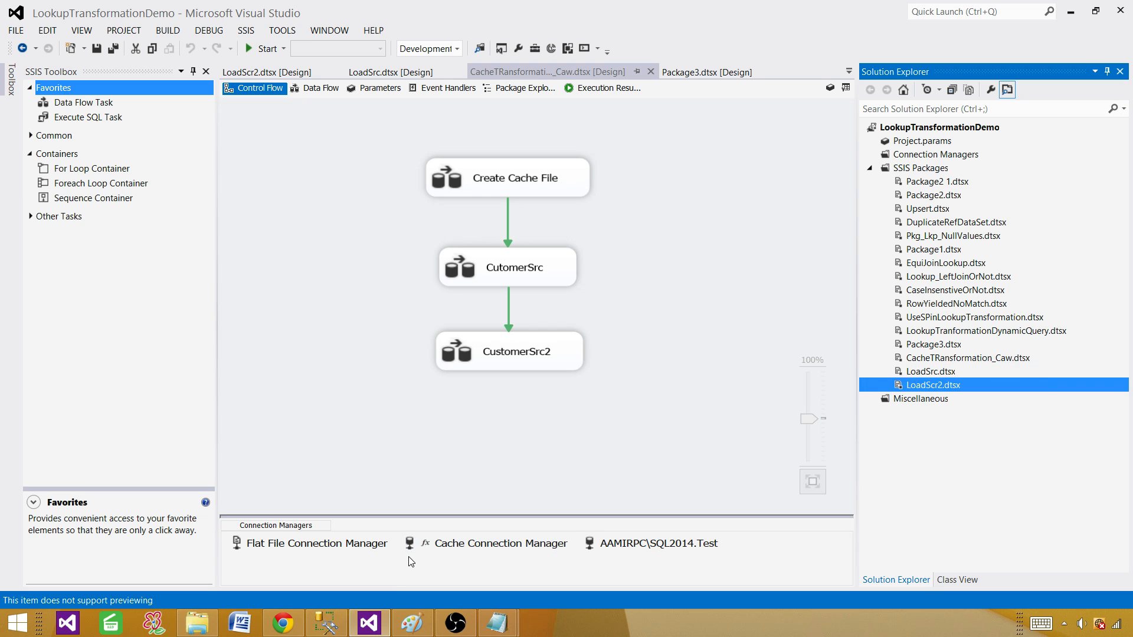
Step: Switch to SQL Server Management Studio and query all rows of dbo.Customer_Dest in SQLQuery1.sql
left_click(326, 623)
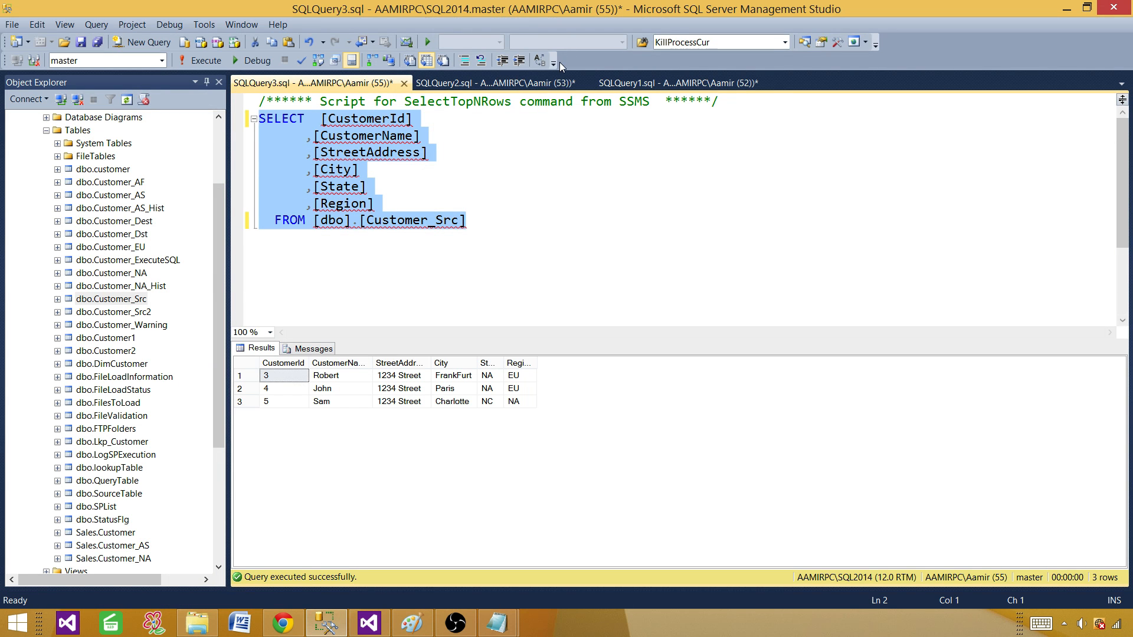
left_click(484, 83)
left_click(626, 84)
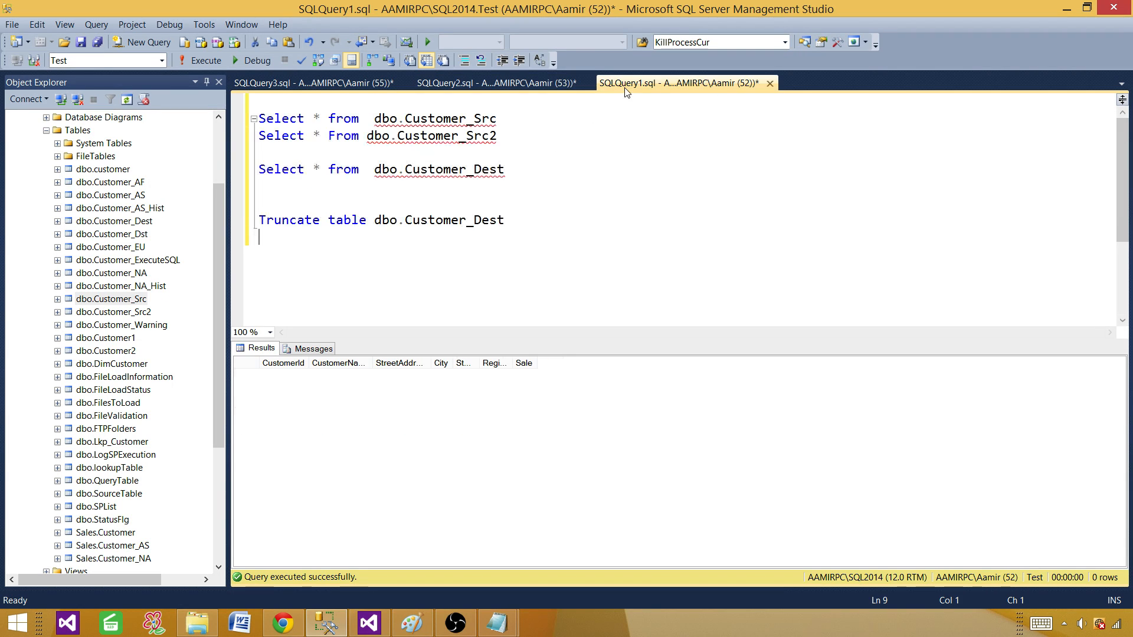
left_click_drag(560, 220, 261, 201)
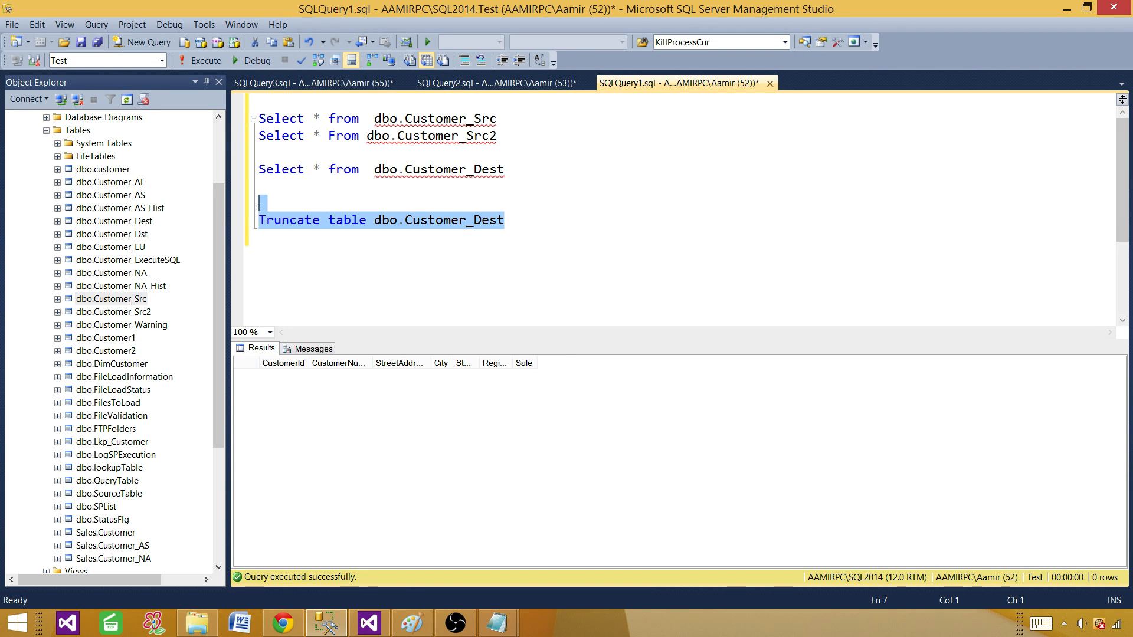
left_click(366, 219)
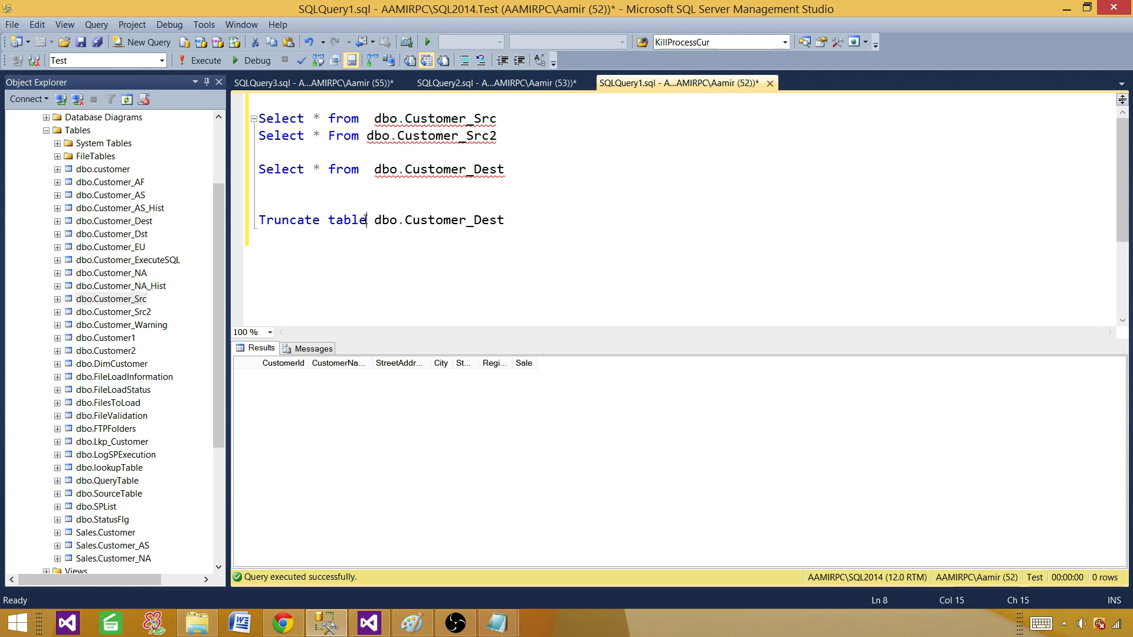
left_click_drag(367, 220, 258, 220)
left_click_drag(515, 169, 235, 167)
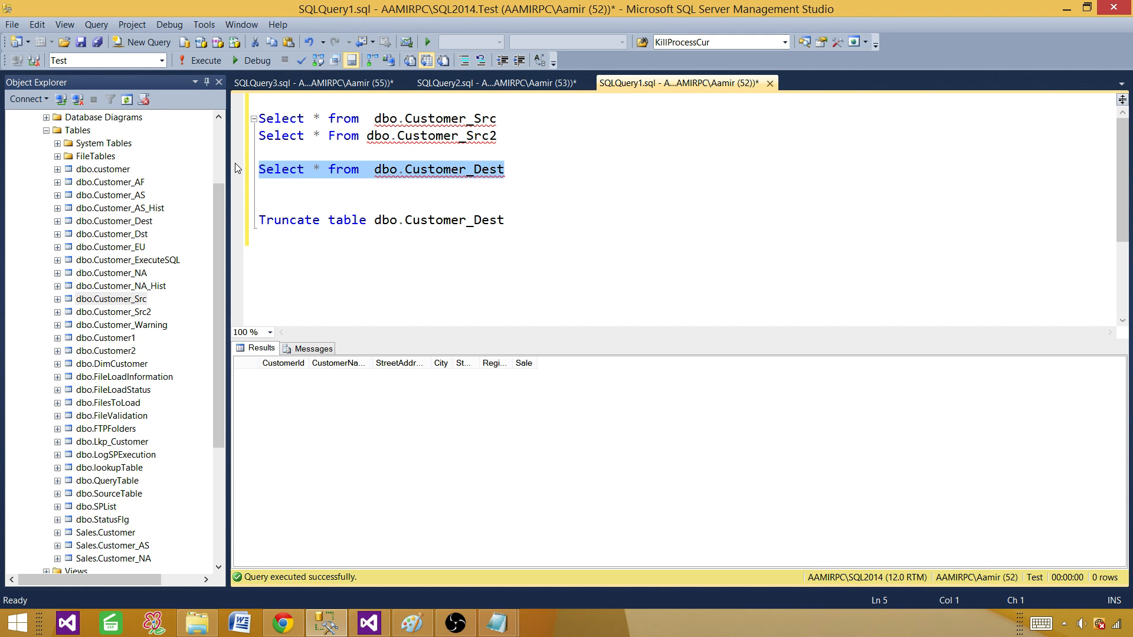
key("F5")
Step: Truncate table dbo.Customer_Dest and rerun its Select query to check the contents
left_click_drag(505, 220, 258, 202)
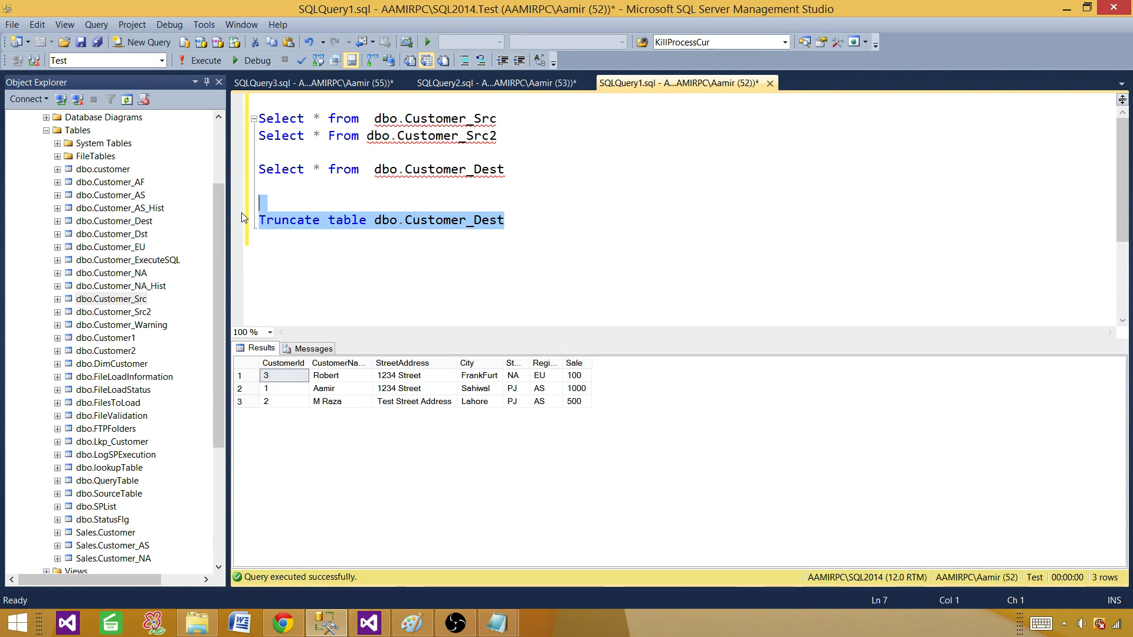
key("F5")
left_click_drag(509, 171, 239, 183)
key("F5")
left_click(413, 271)
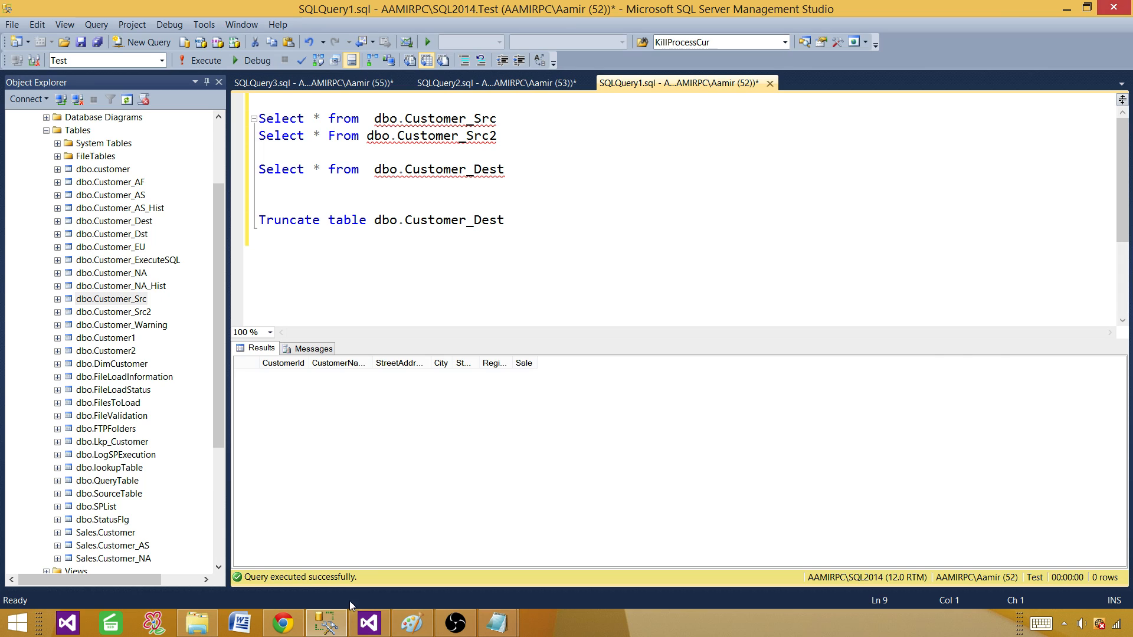
Step: Switch back to Visual Studio, execute the LoadSrc.dtsx package on its own, and stop debugging when it completes
left_click(369, 623)
left_click(930, 372)
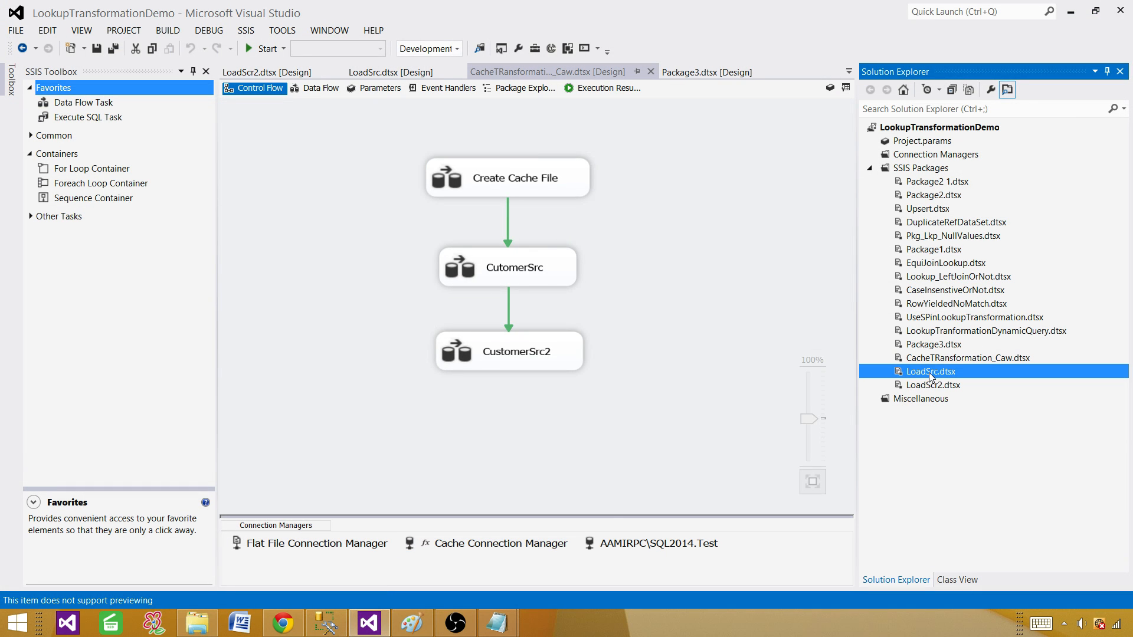
right_click(930, 376)
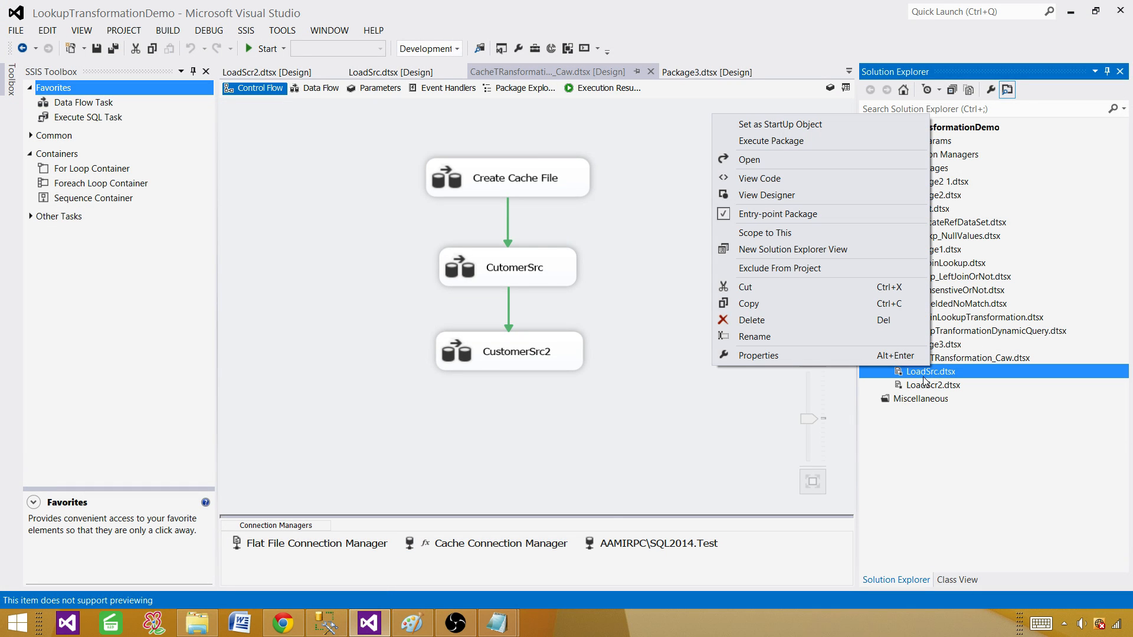
left_click(784, 141)
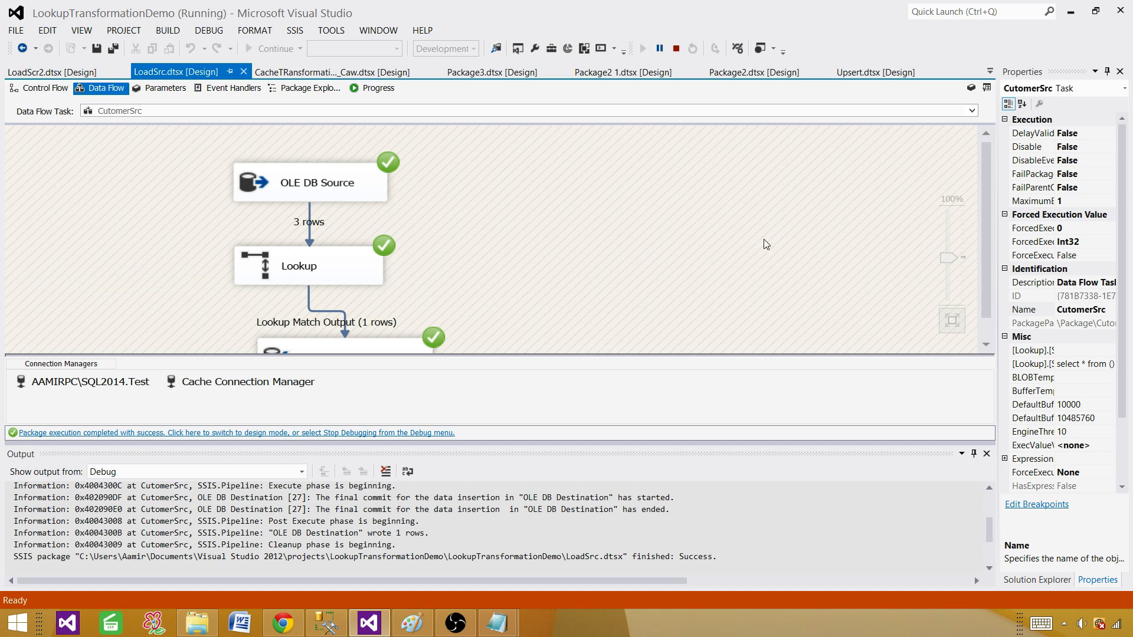
left_click(677, 49)
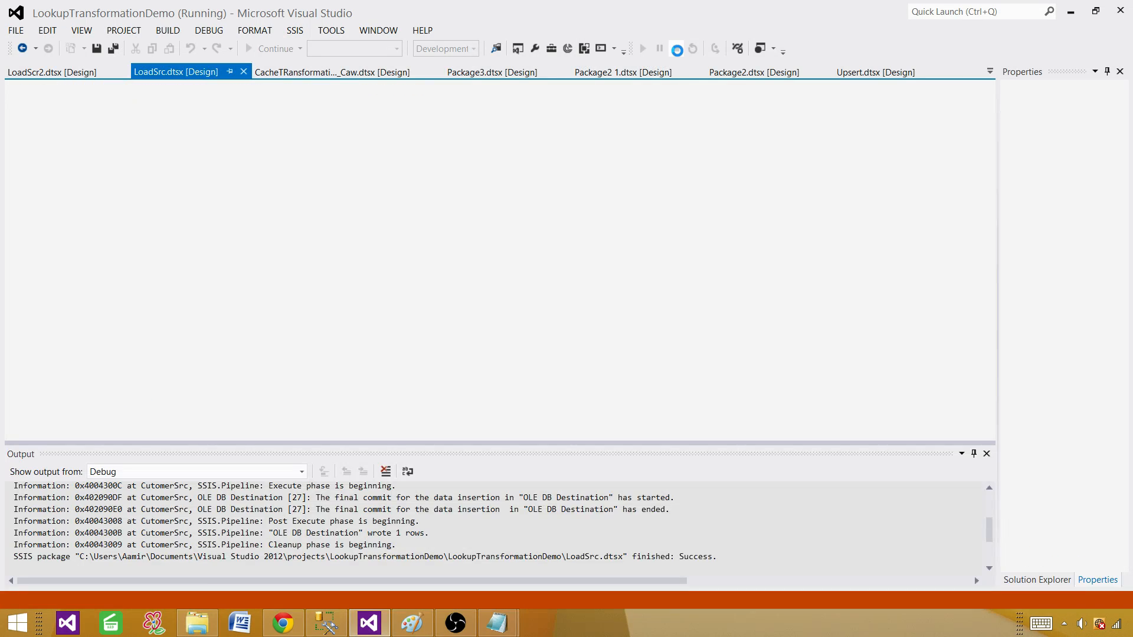
Step: Execute the LoadScr2.dtsx package on its own and stop debugging when it completes
left_click(934, 388)
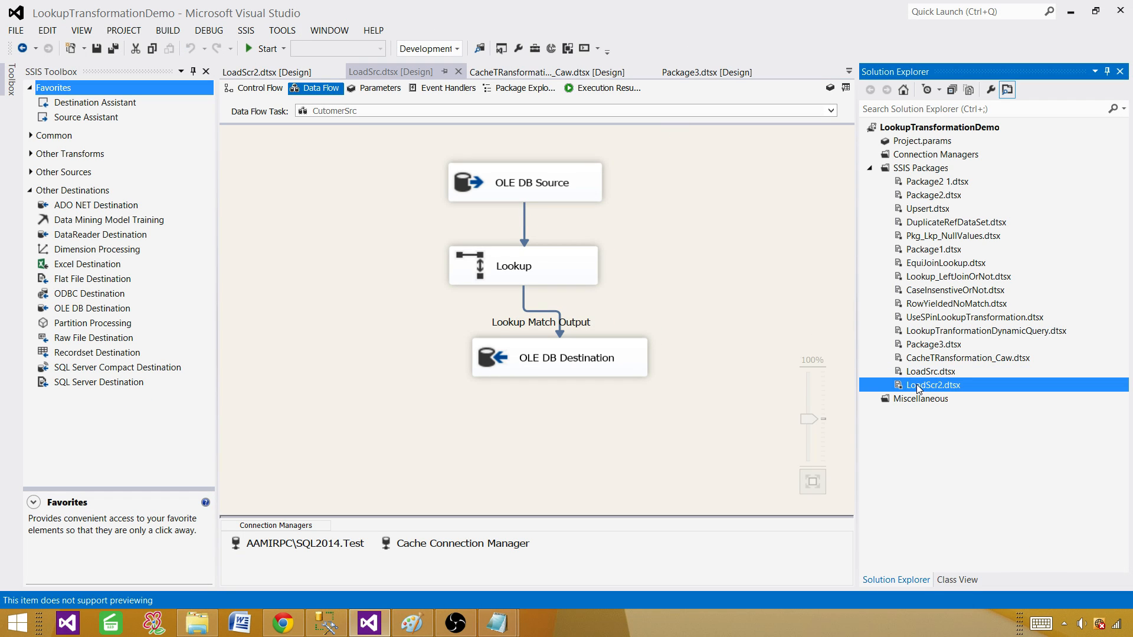
right_click(918, 389)
left_click(778, 155)
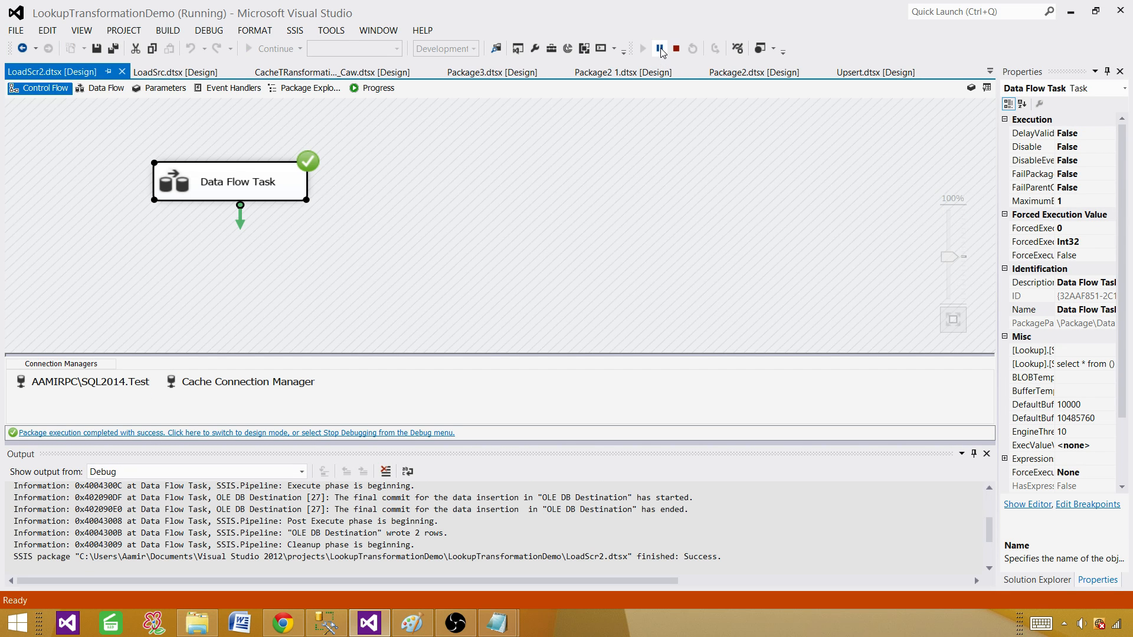
left_click(676, 48)
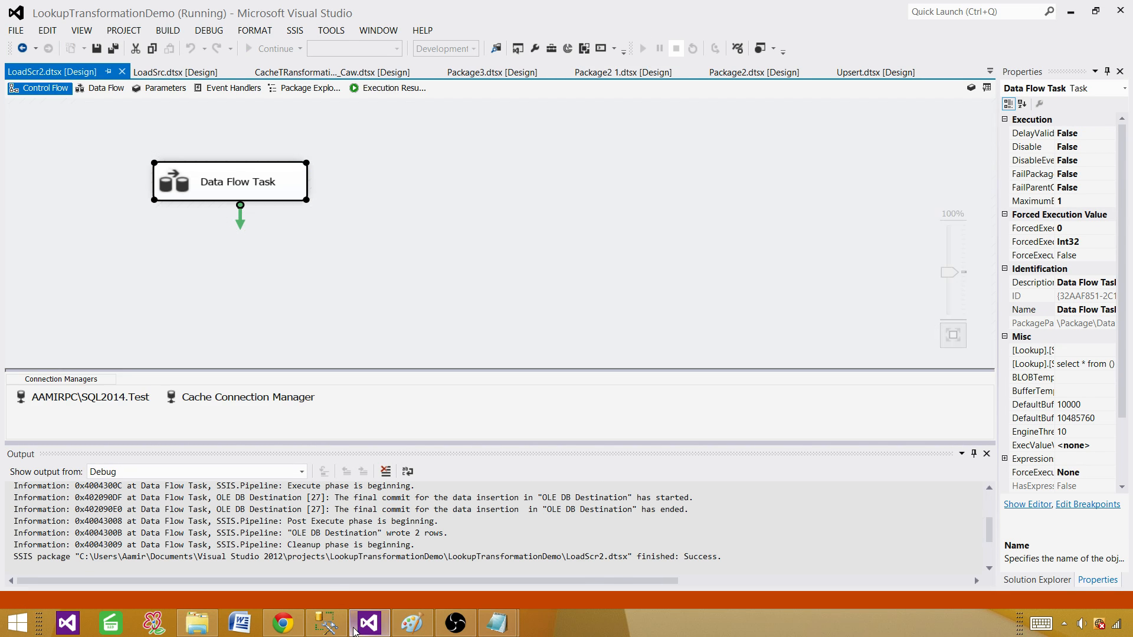
Step: Switch to SQL Server Management Studio, query dbo.Customer_Dest, and examine the rows loaded by the two packages
left_click(326, 623)
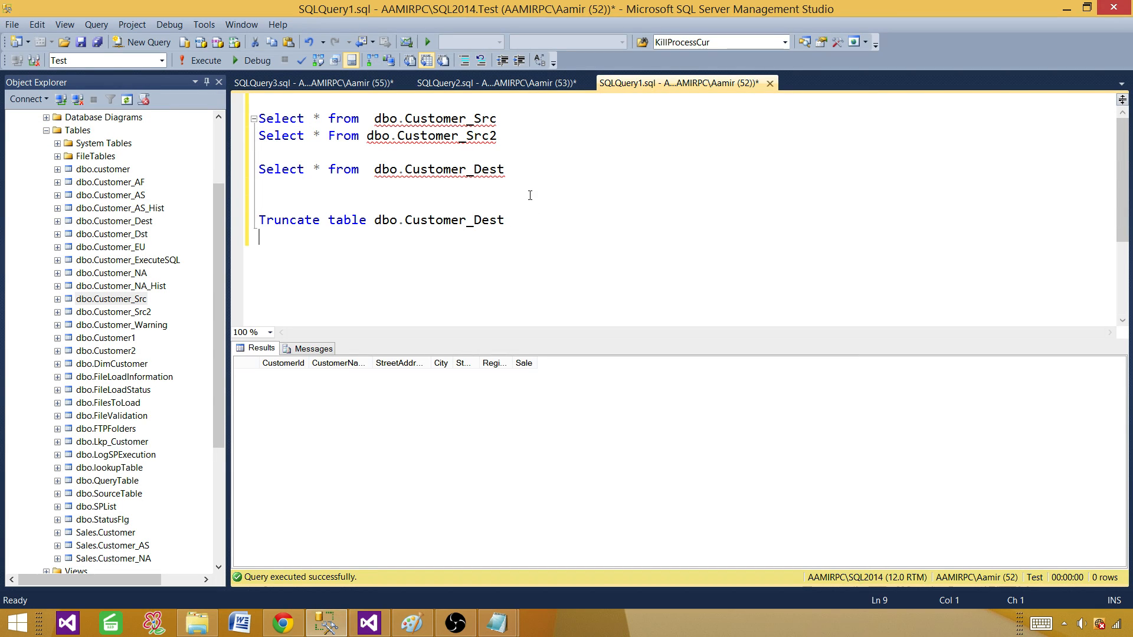
left_click_drag(506, 169, 249, 170)
key("F5")
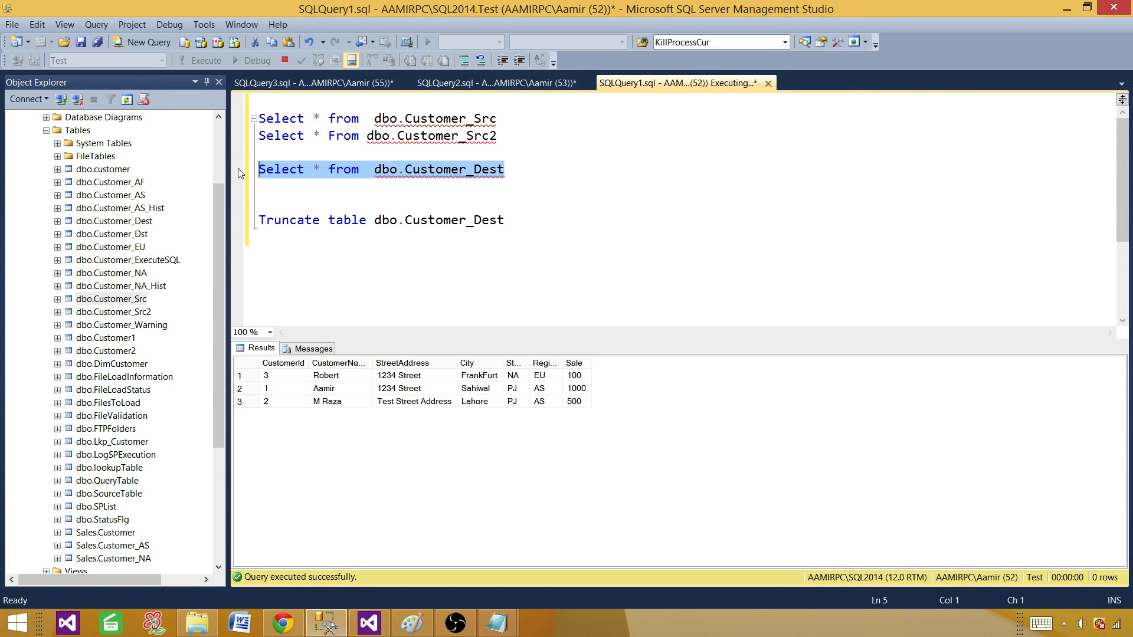
left_click(310, 377)
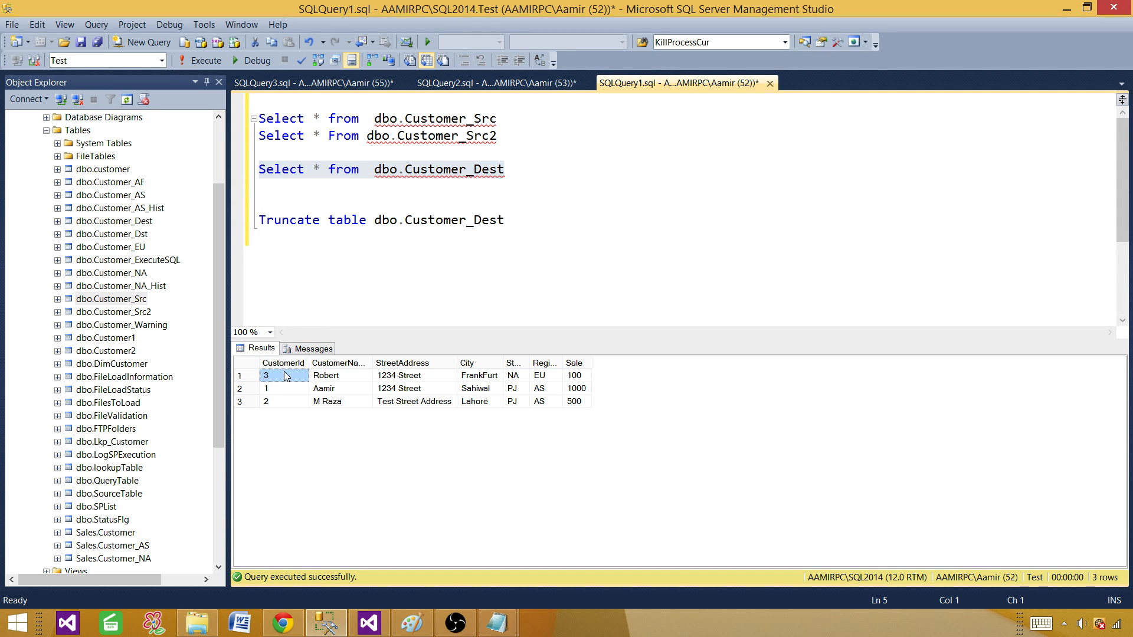
left_click_drag(277, 390, 476, 402)
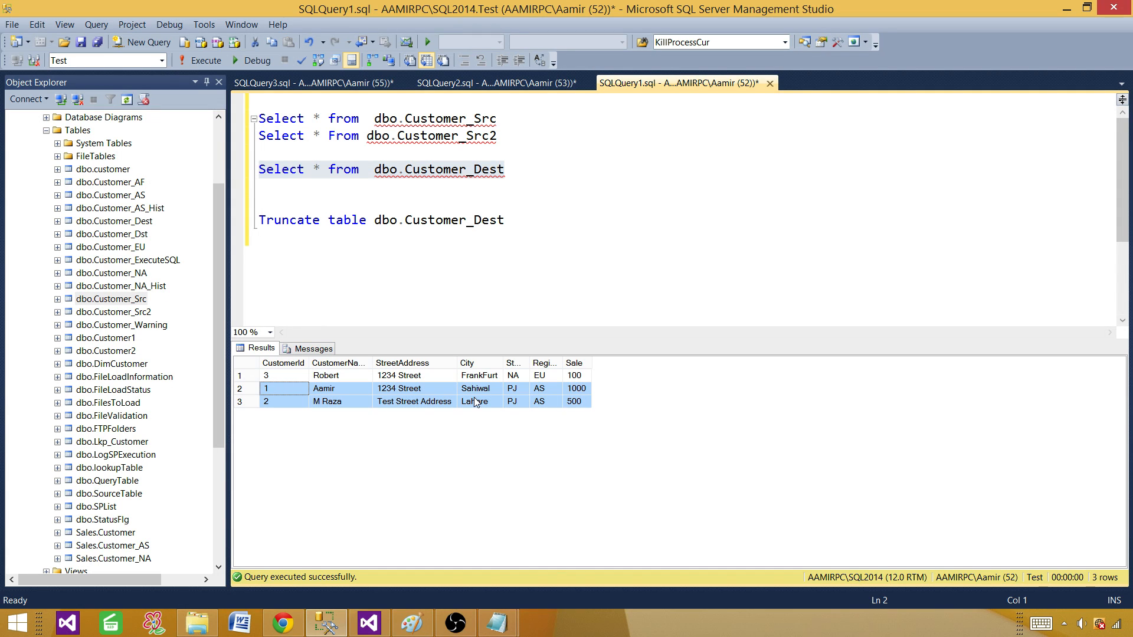
left_click(271, 377)
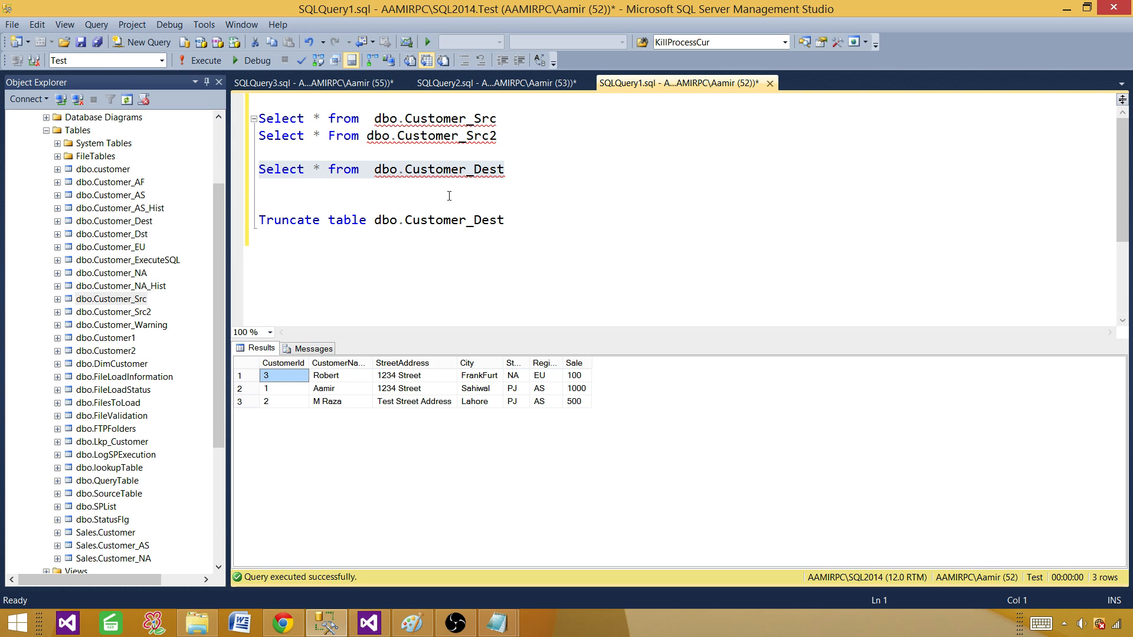
Step: Query dbo.Customer_Src and dbo.Customer_Src2 together and examine the source rows for comparison with the destination
left_click_drag(507, 149, 251, 118)
key("F5")
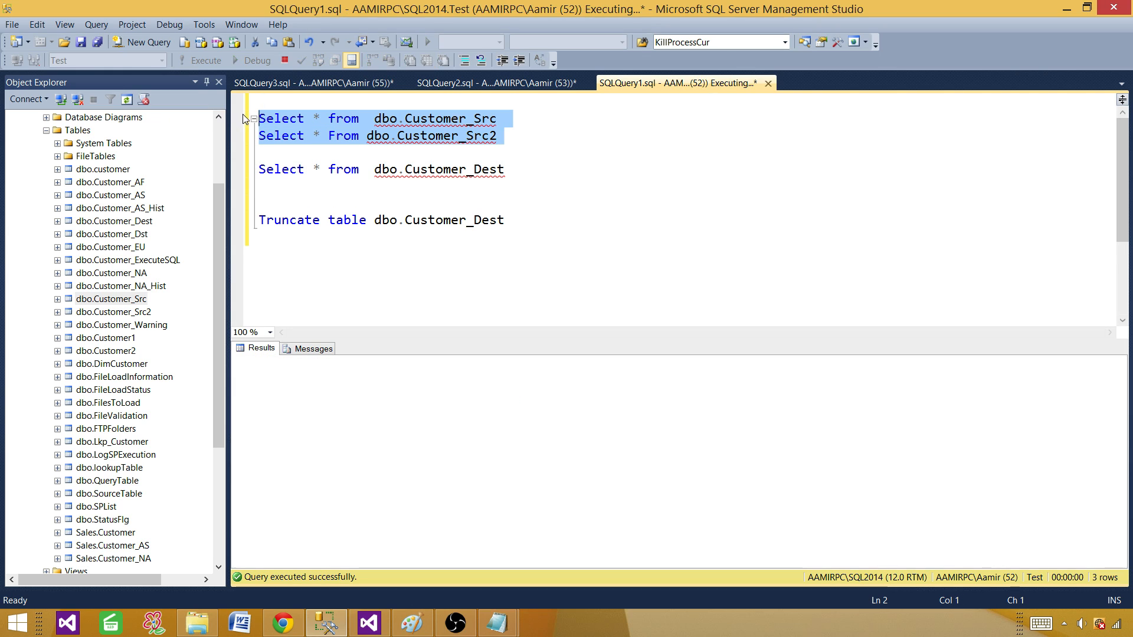
left_click(289, 502)
left_click_drag(273, 488, 549, 506)
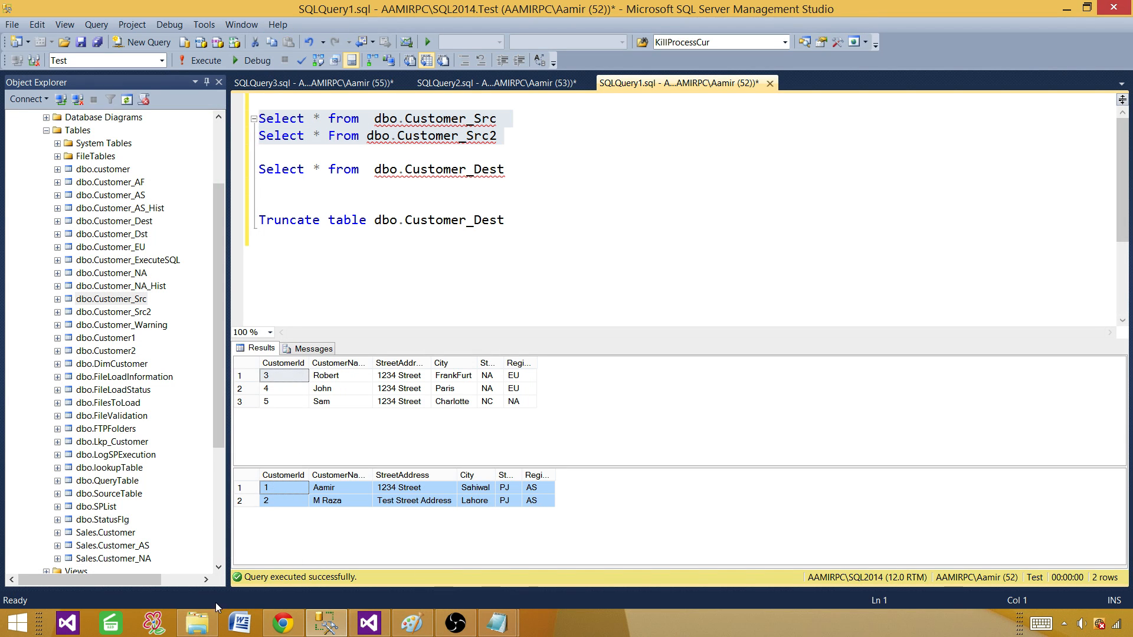
Step: Switch to File Explorer, review the sales data in Sale_20150515.txt from InputFolder, and check the MyTest.caw cache file
left_click(200, 622)
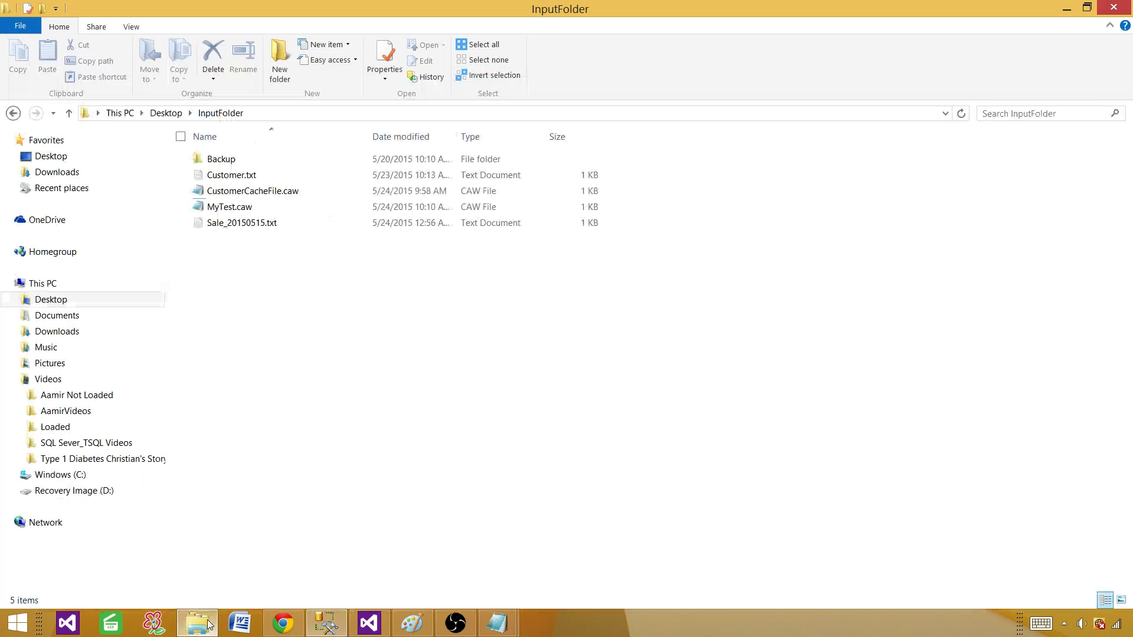
double_click(243, 225)
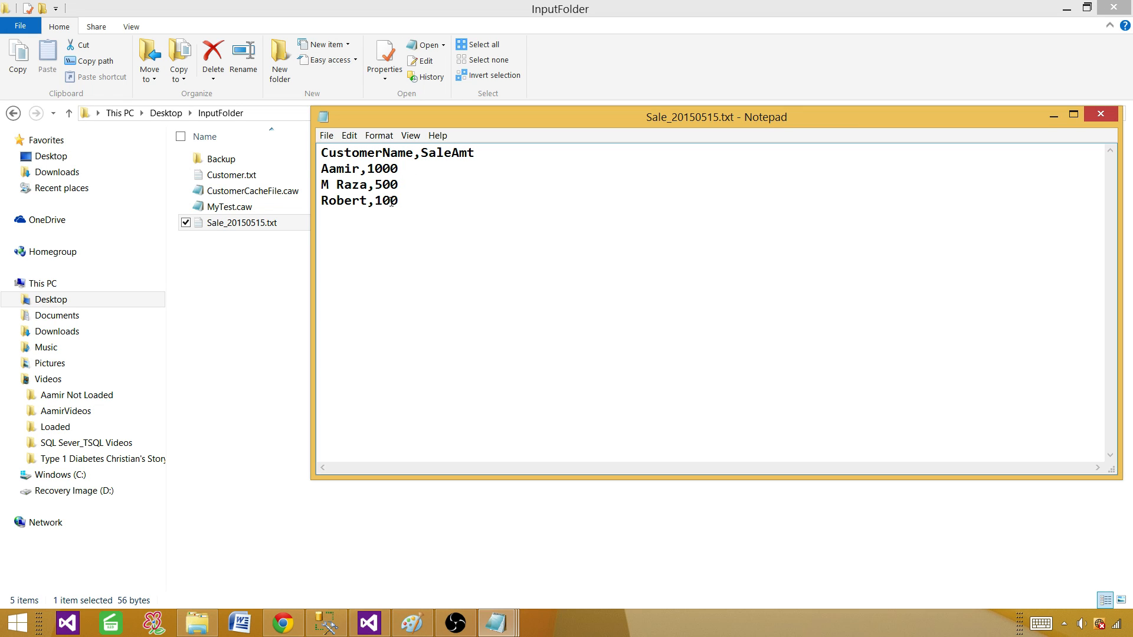
left_click(1054, 116)
left_click(345, 285)
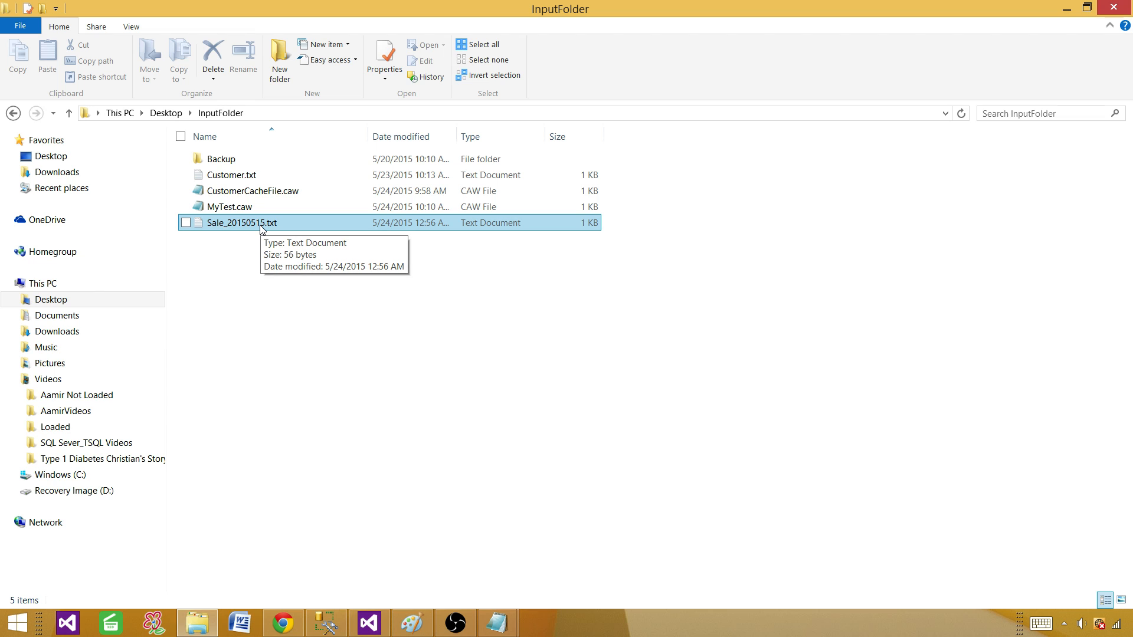
left_click(247, 211)
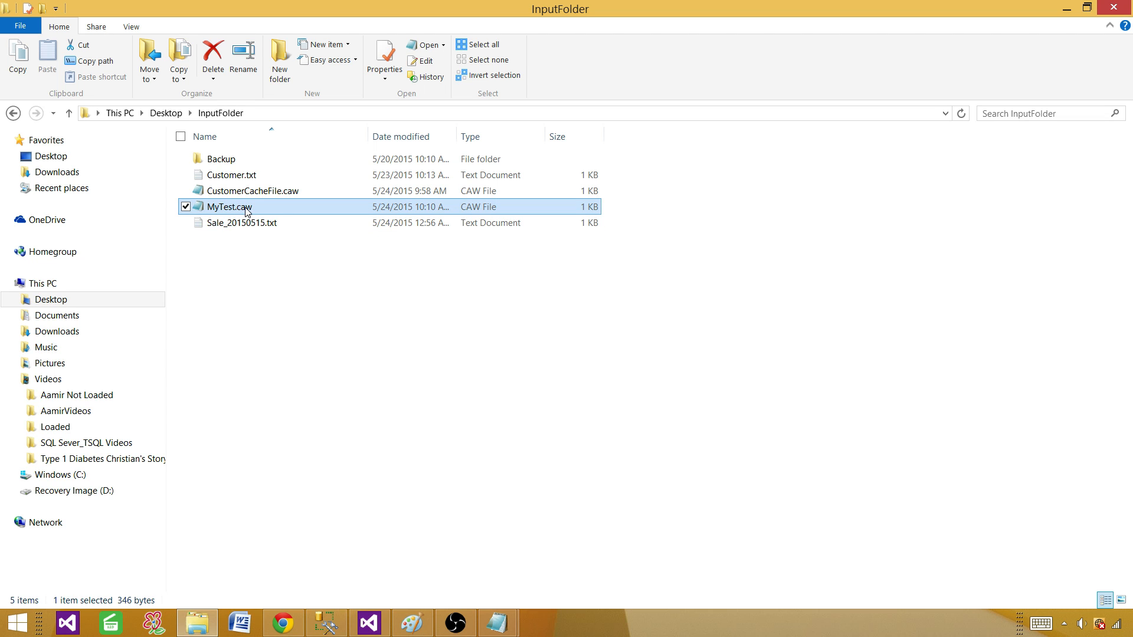
left_click(341, 294)
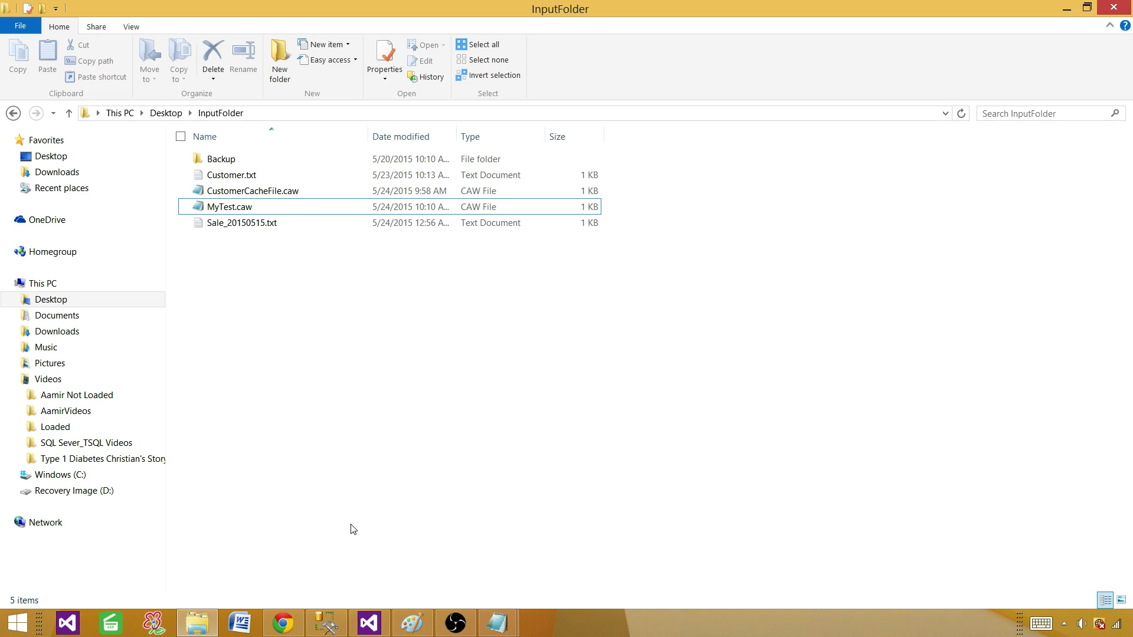
mouse_move(375, 620)
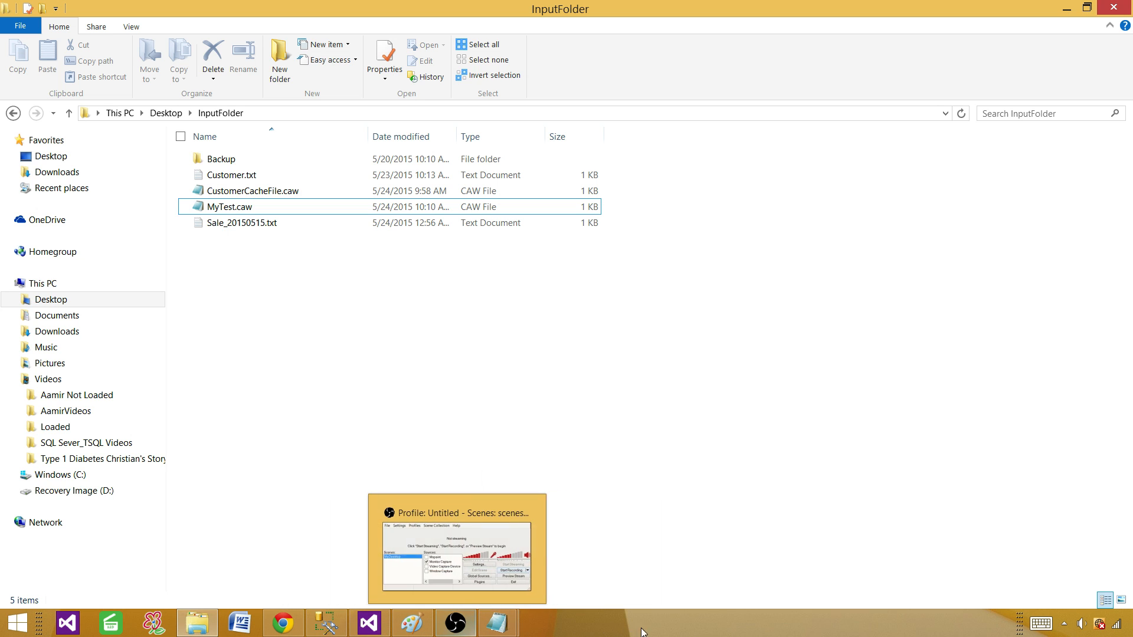
left_click(681, 631)
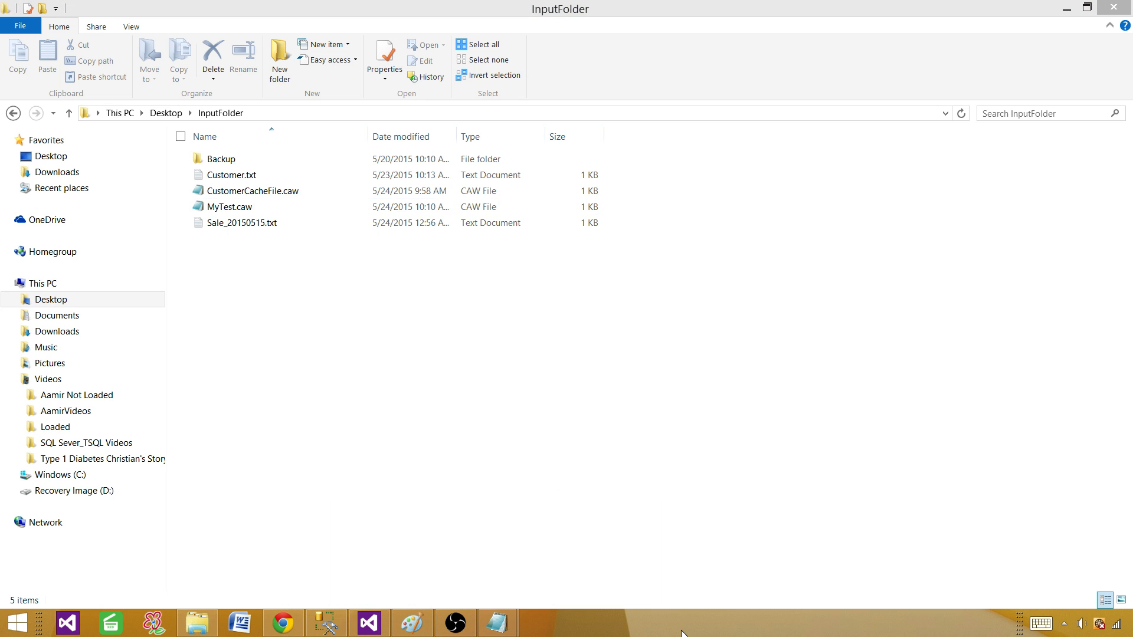